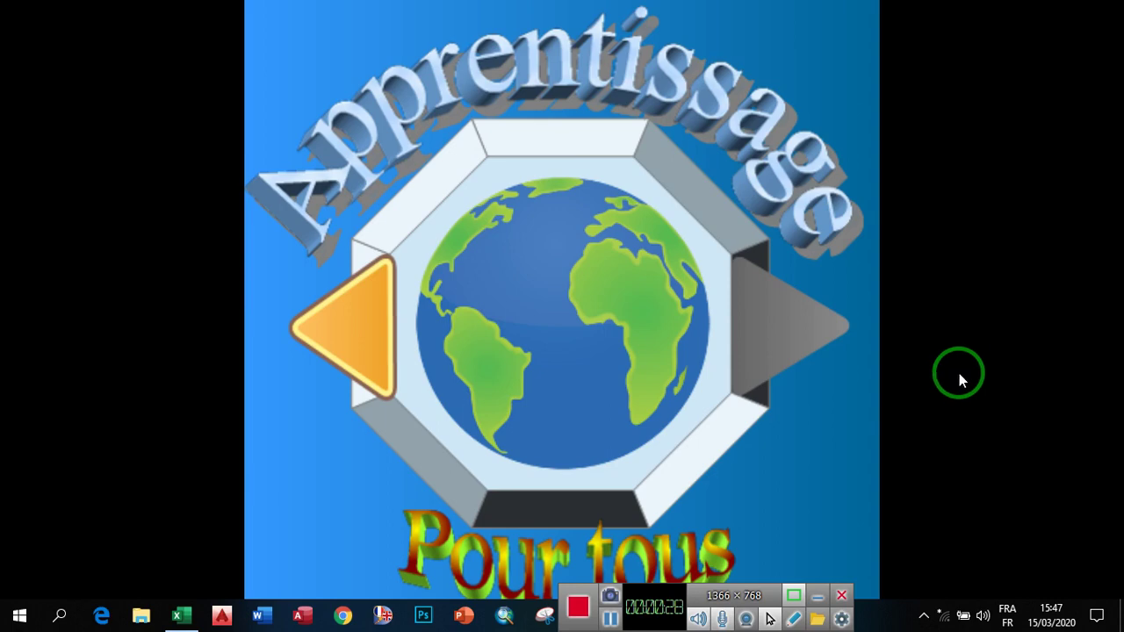
Bring the 'calendrier sans macro.xlsx' workbook with the Avril 2019 calendar to the front
left_click(178, 615)
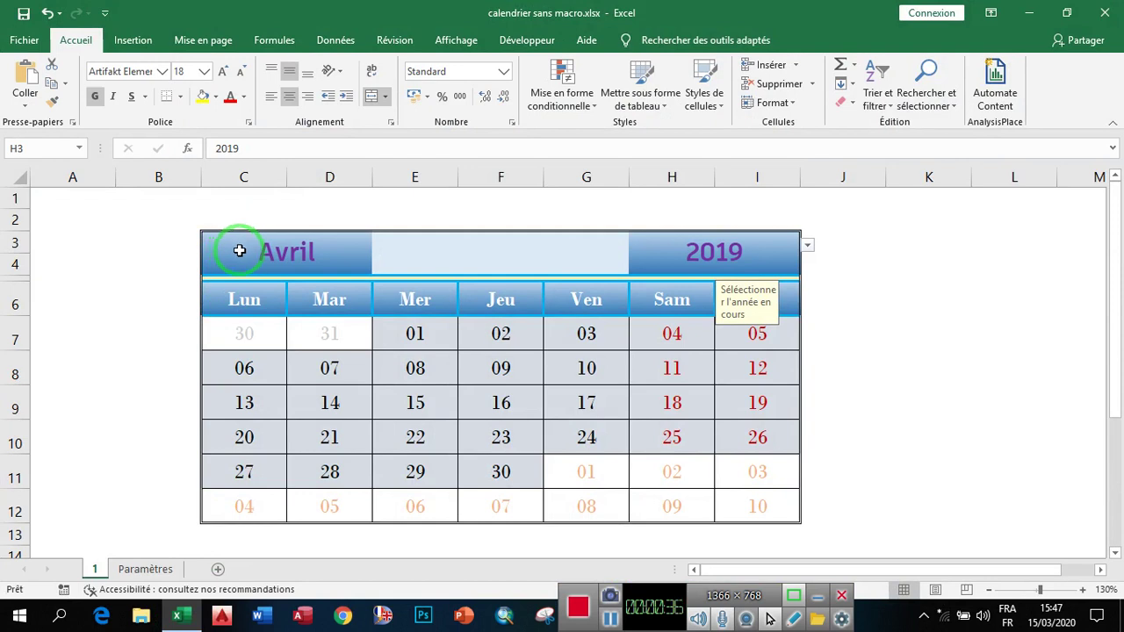
Pick Mars from the month dropdown in the calendar heading
left_click(287, 254)
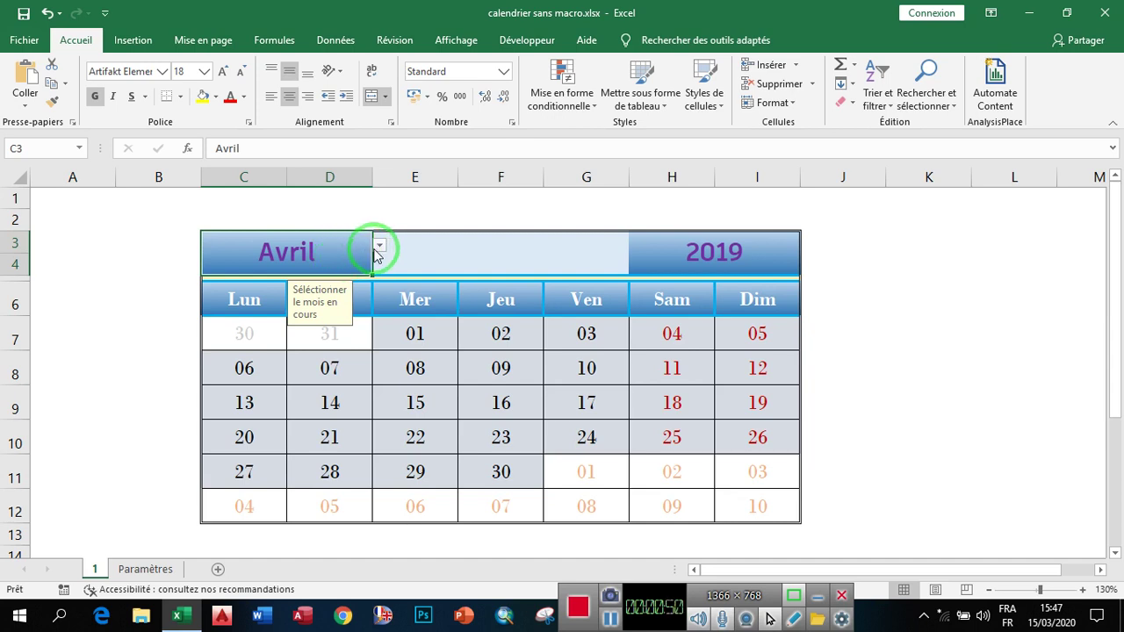
left_click(378, 246)
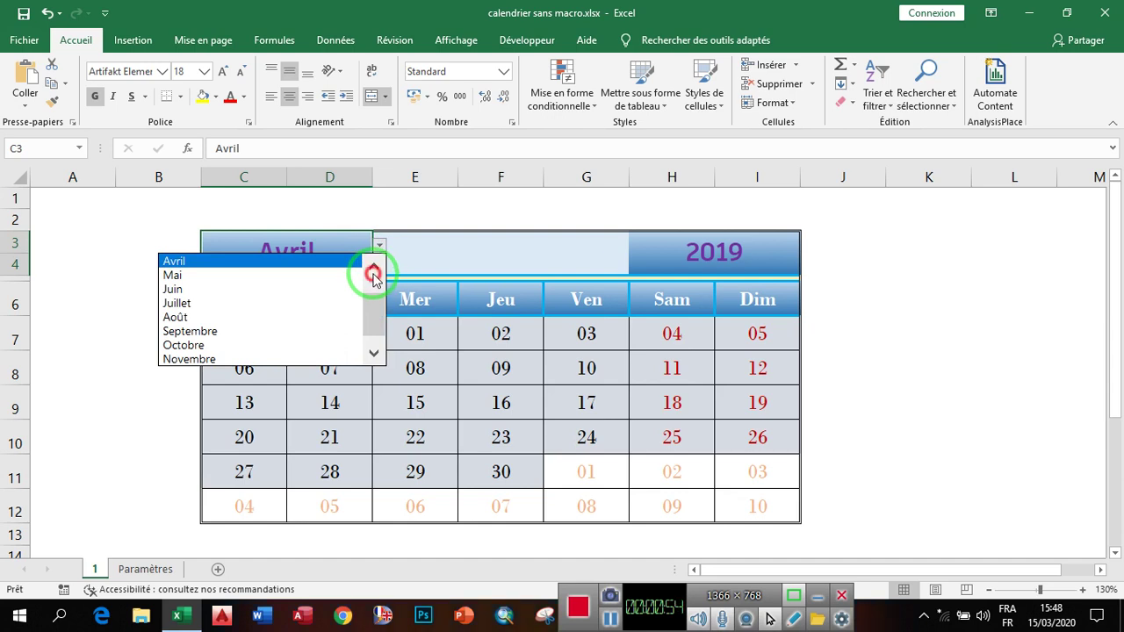
left_click(373, 267)
left_click(373, 267)
left_click(373, 266)
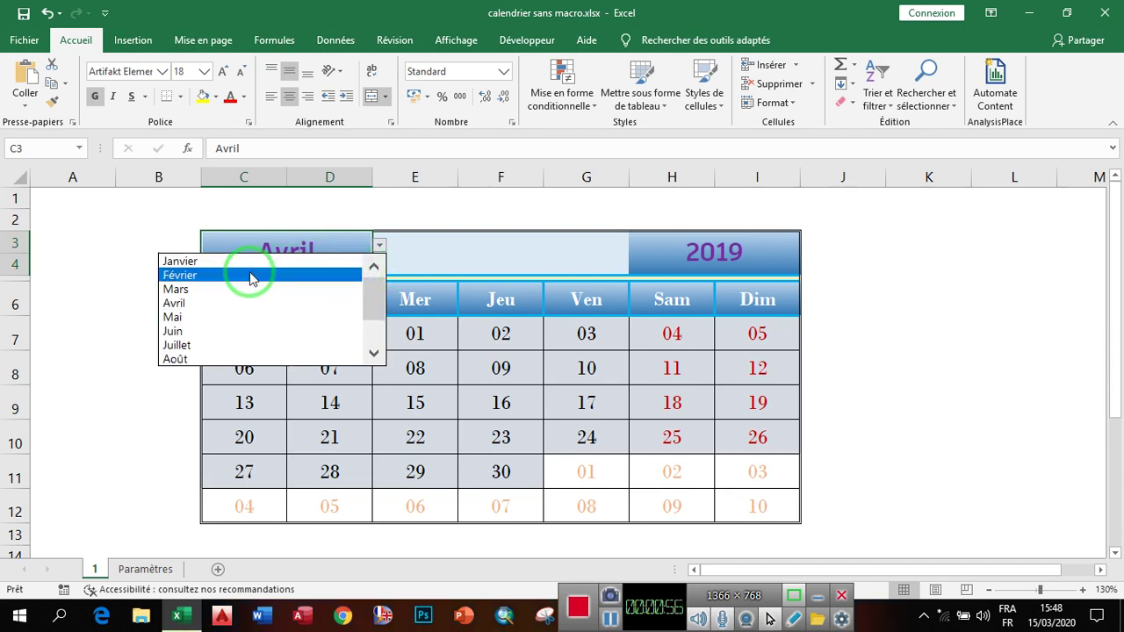
left_click(201, 289)
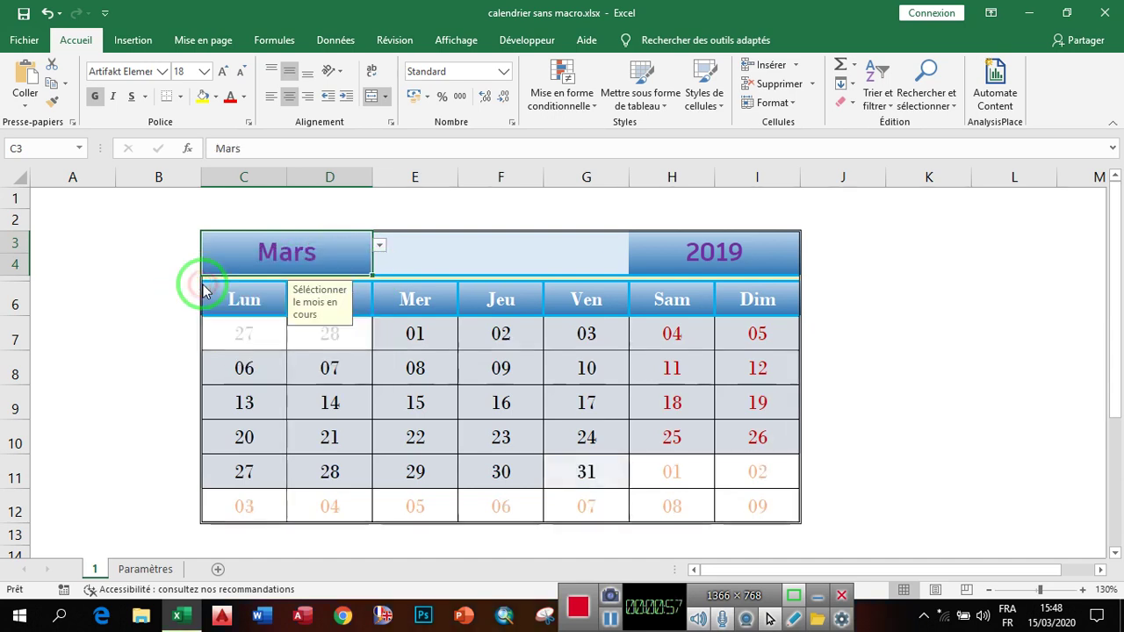
Pick 2020 from the year dropdown in the calendar heading
left_click(691, 249)
left_click(806, 248)
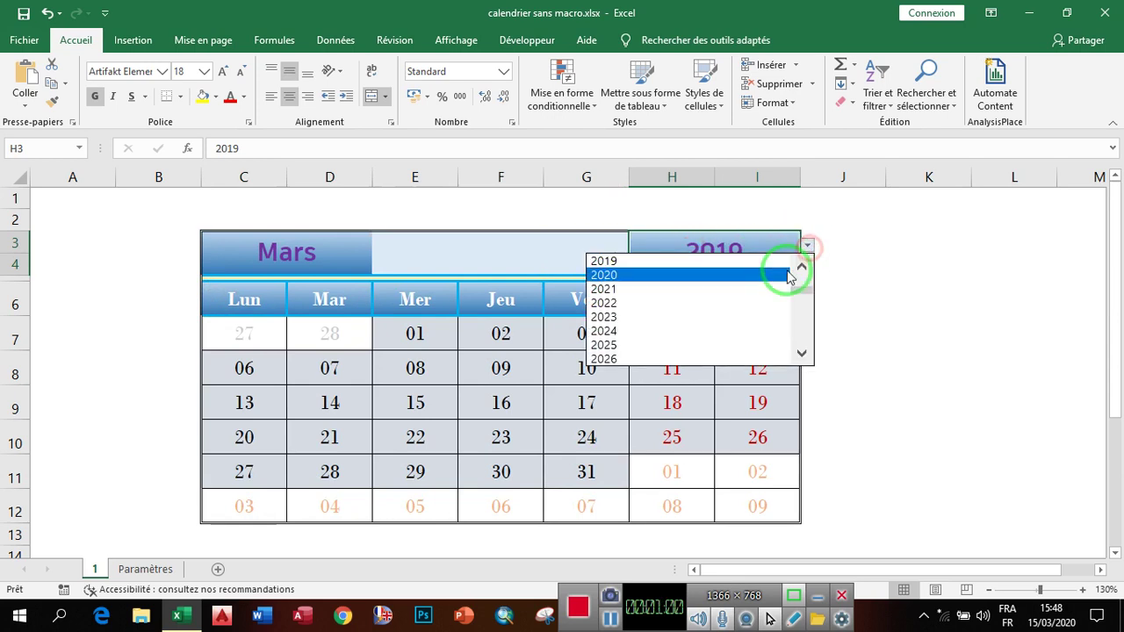
left_click(800, 266)
left_click(801, 266)
left_click(801, 266)
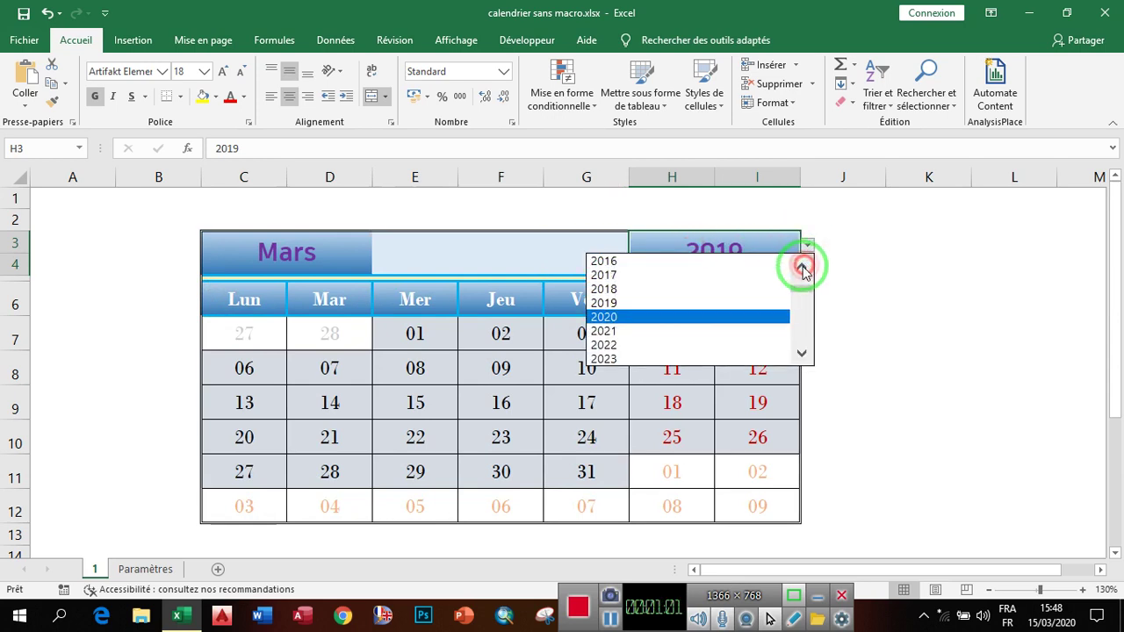
left_click(616, 317)
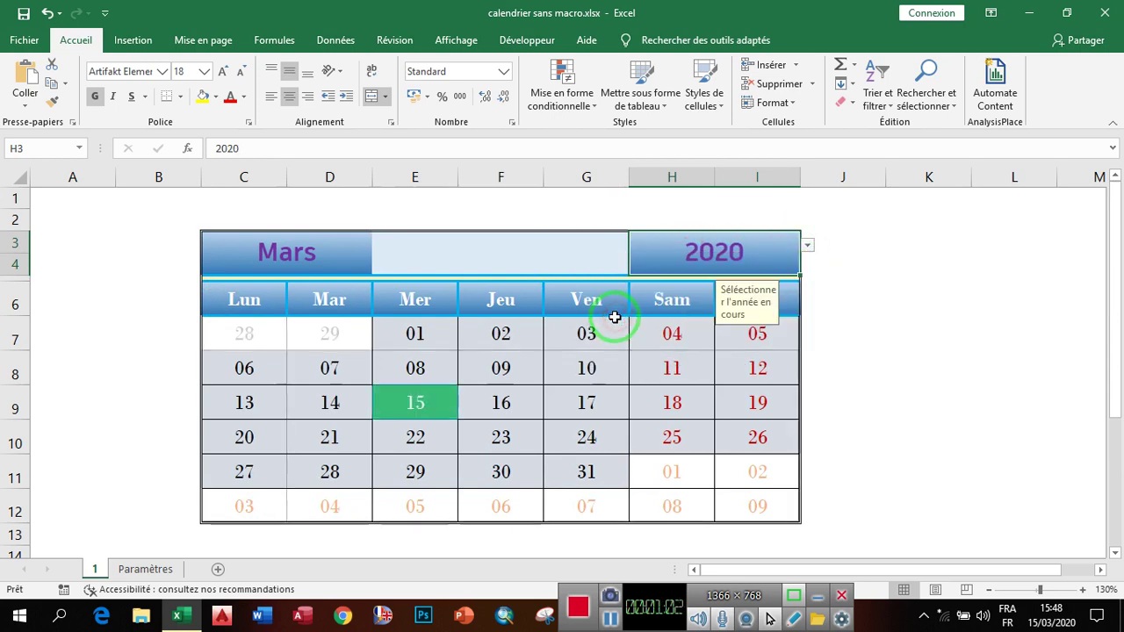
Check the input prompts of the month and year cells and the formula behind day 16
left_click(281, 253)
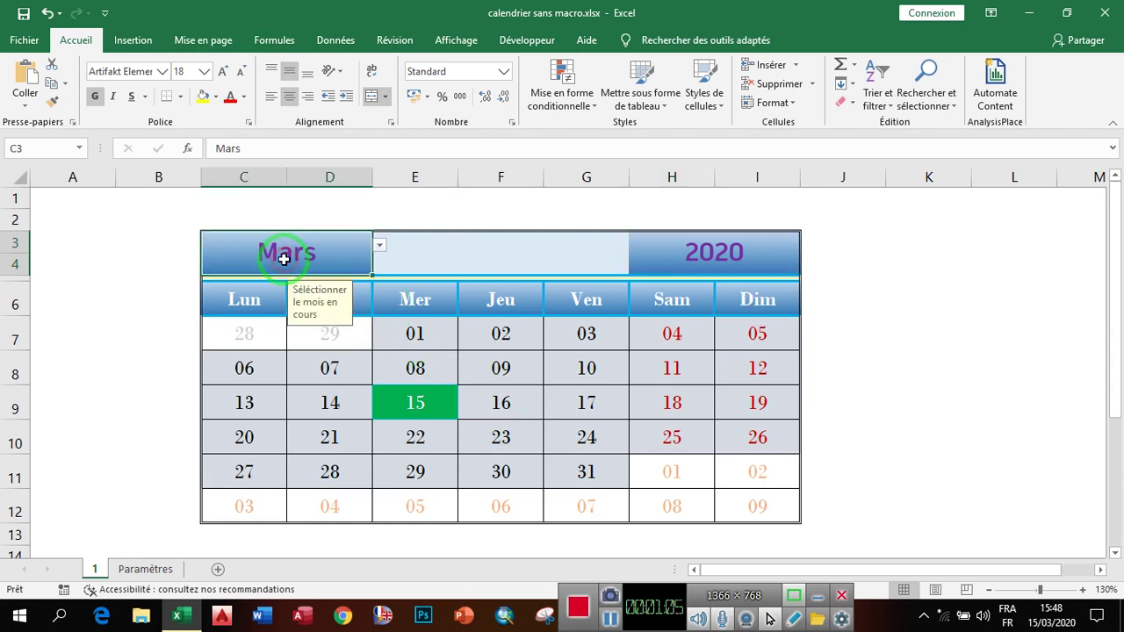
left_click(756, 263)
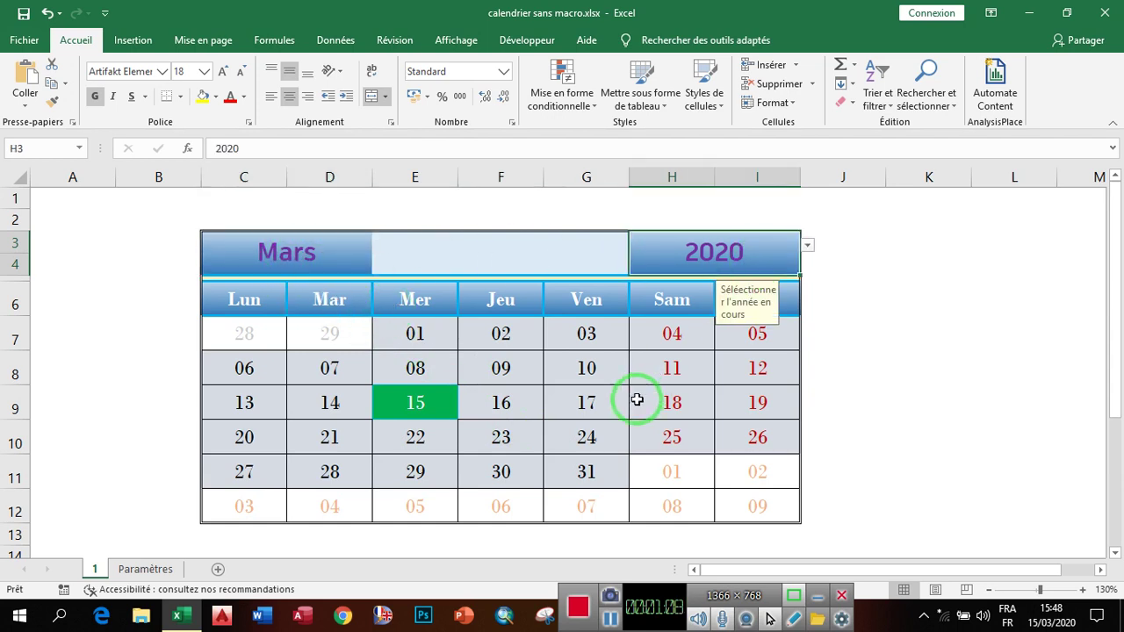
left_click(527, 409)
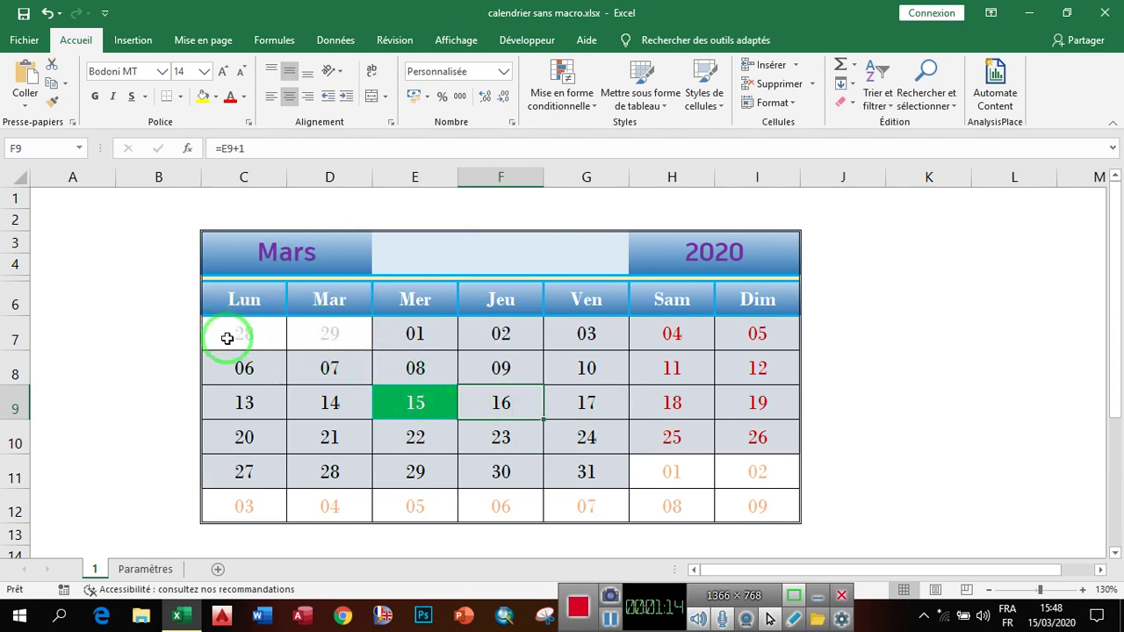
Review the formulas of the previous-month dates in the first row and of day 14
left_click(265, 338)
left_click_drag(265, 338, 314, 339)
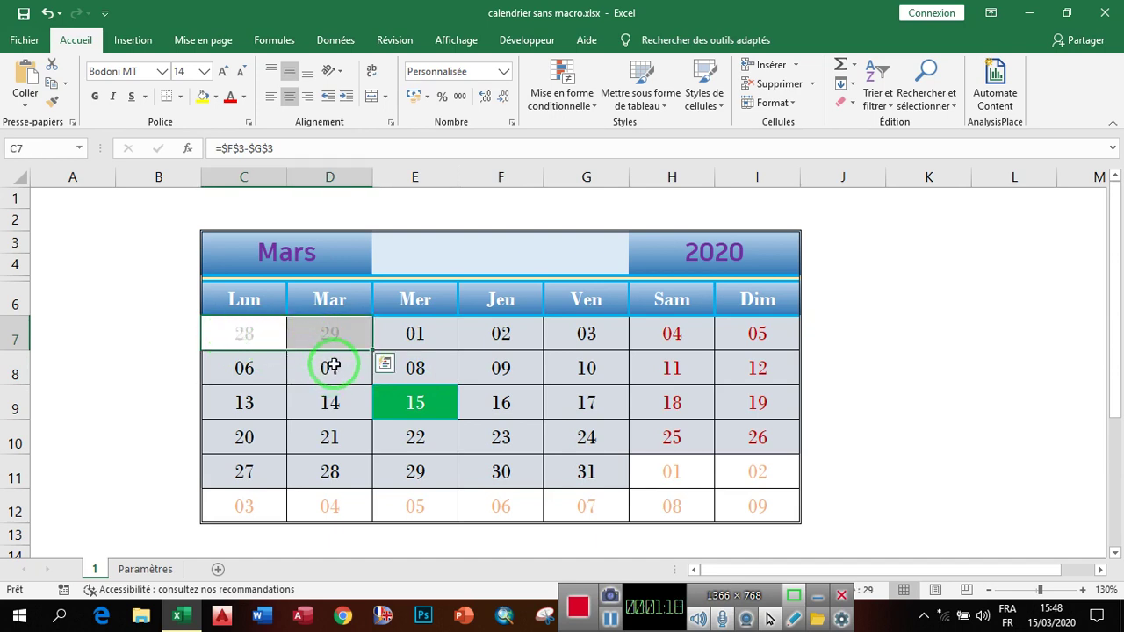
left_click(329, 391)
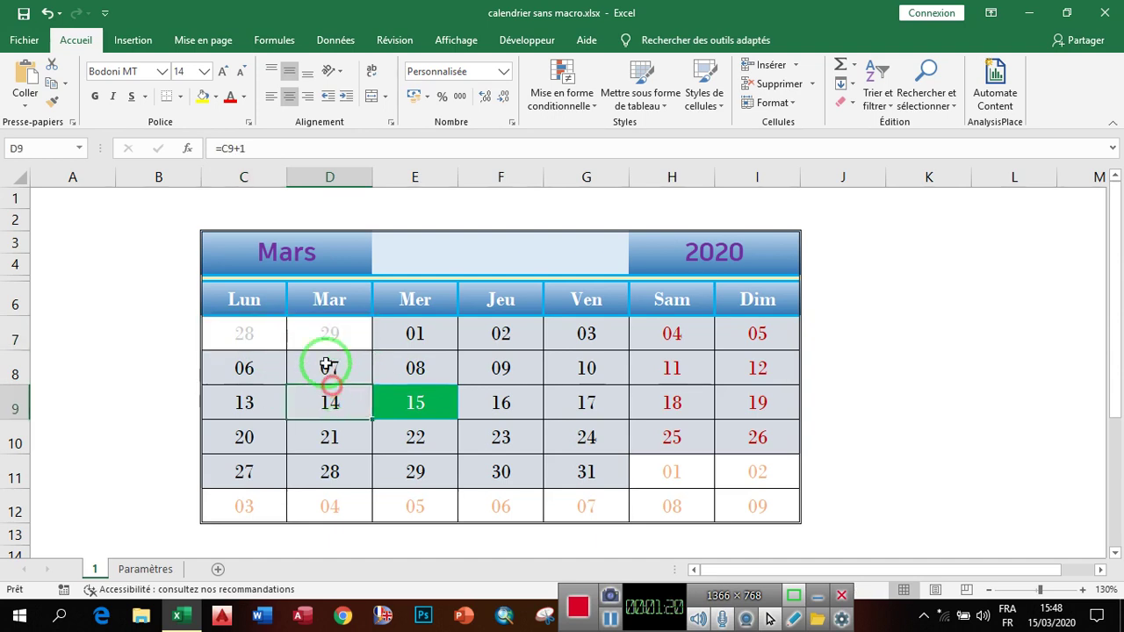
left_click_drag(271, 331, 316, 335)
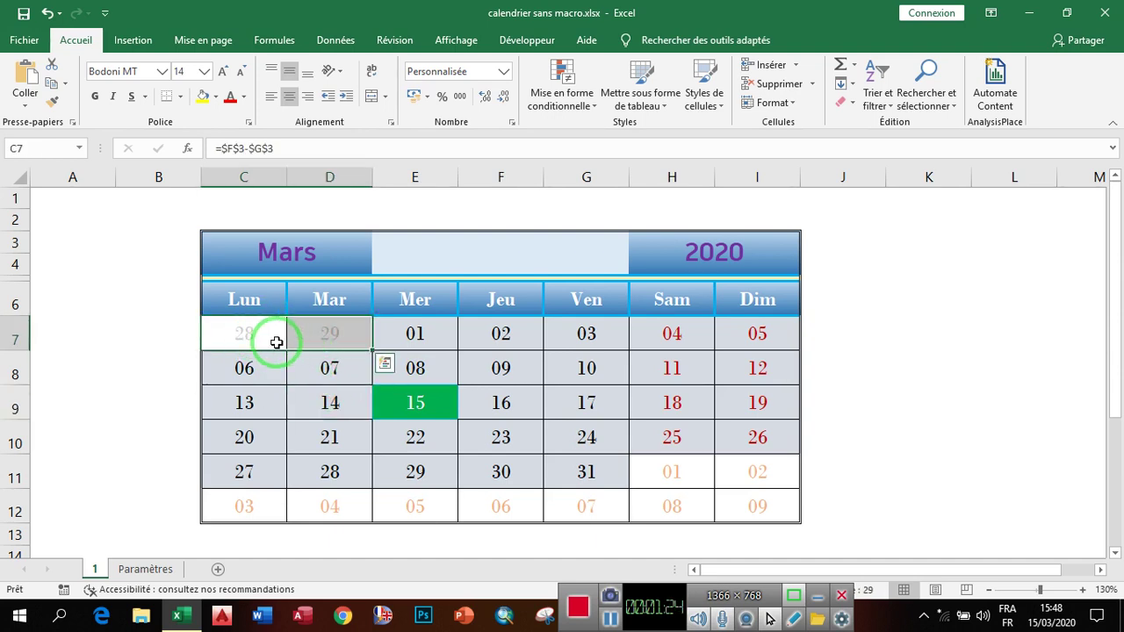
left_click(323, 395)
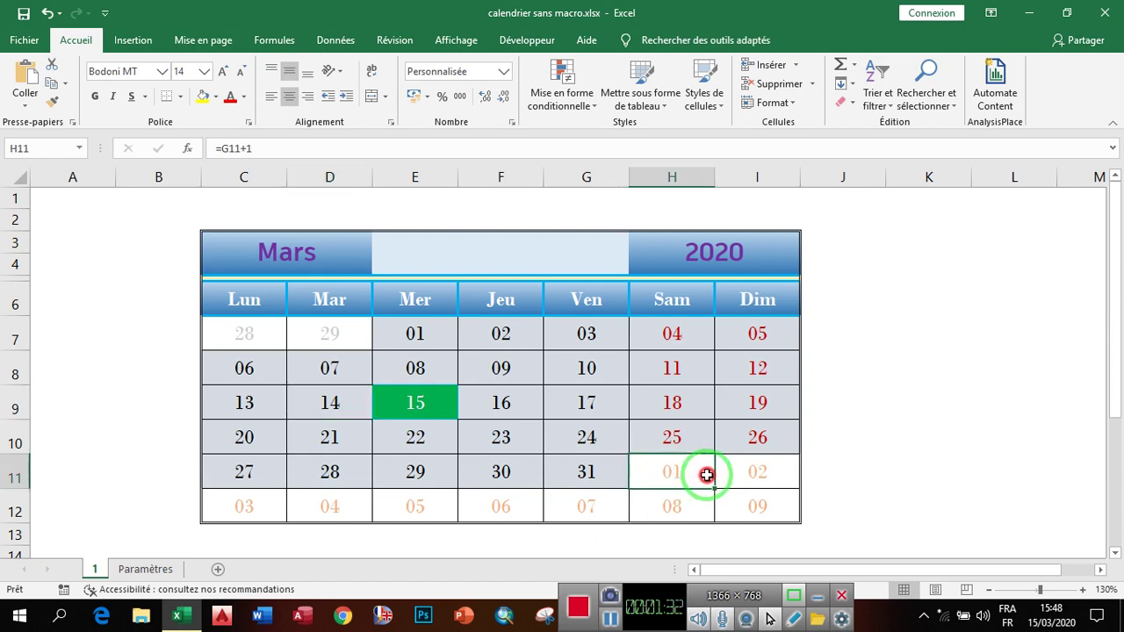
Review the next-month dates and the formulas of days 15 and 30, then go to Paramètres
left_click_drag(659, 475, 747, 474)
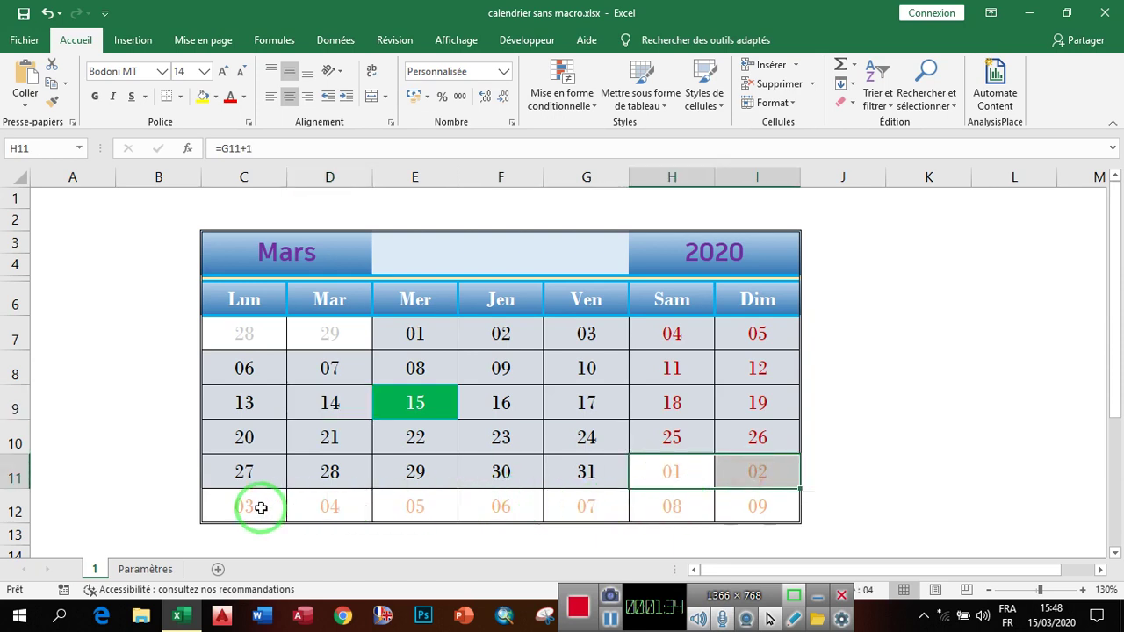
left_click_drag(250, 510, 757, 503)
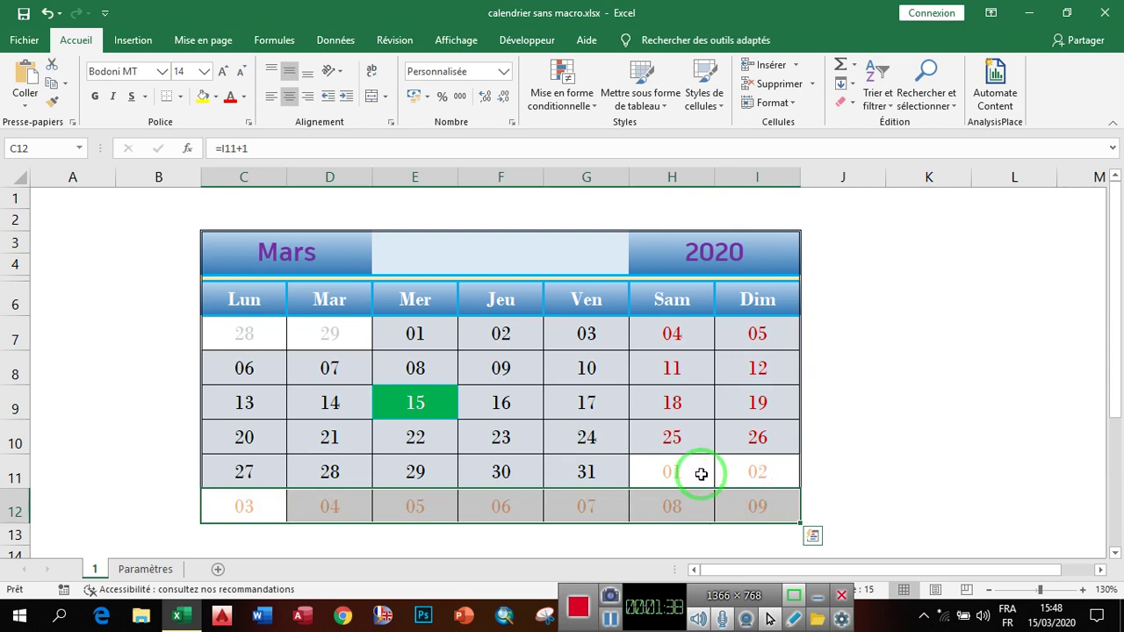
left_click(430, 402)
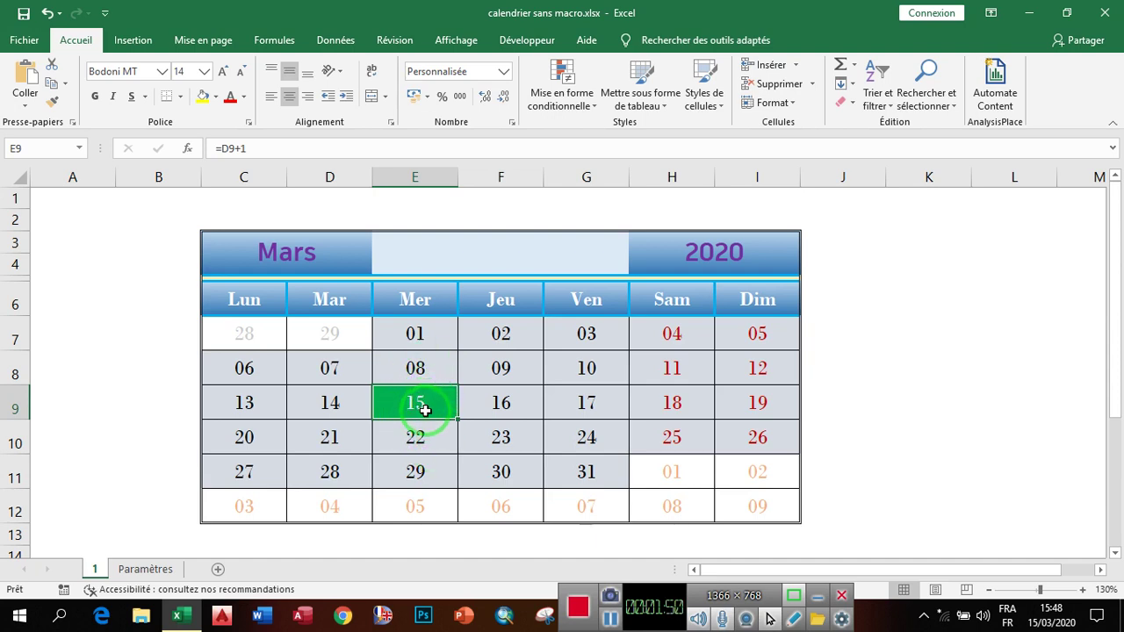
left_click(490, 479)
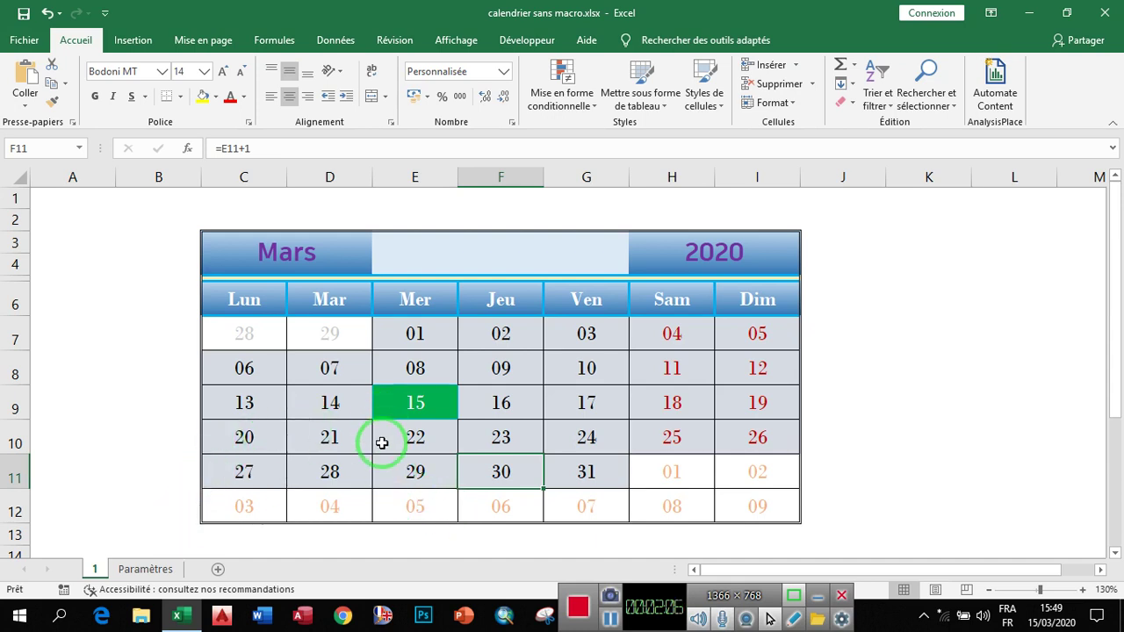
left_click(153, 569)
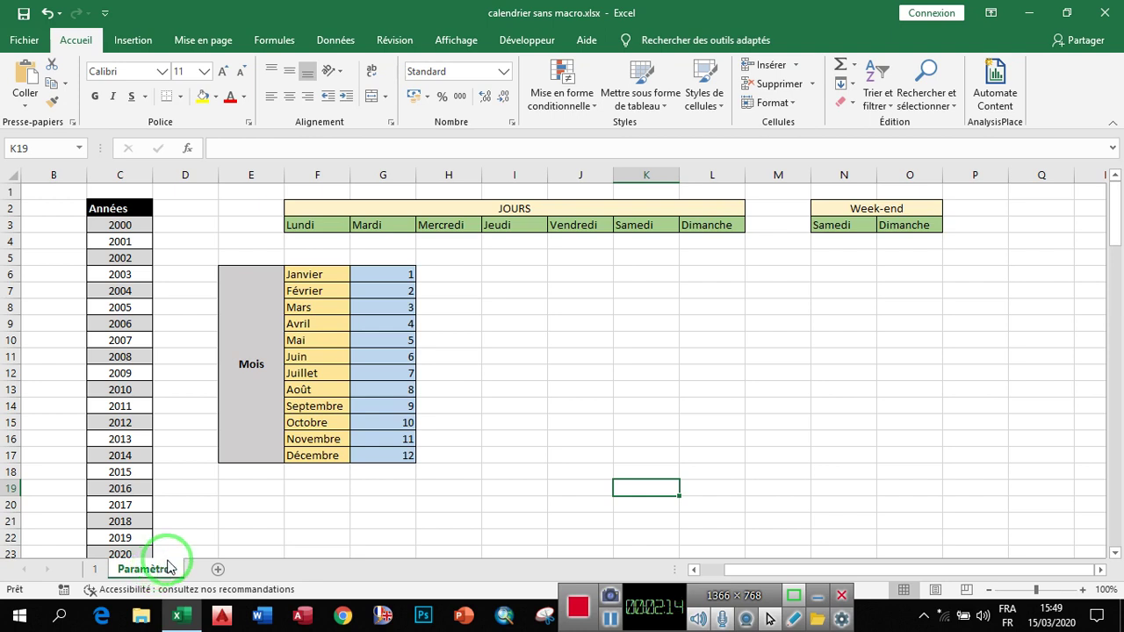
Fill the weekdays Lundi through Dimanche across row 3 from F3 to L3
left_click(392, 207)
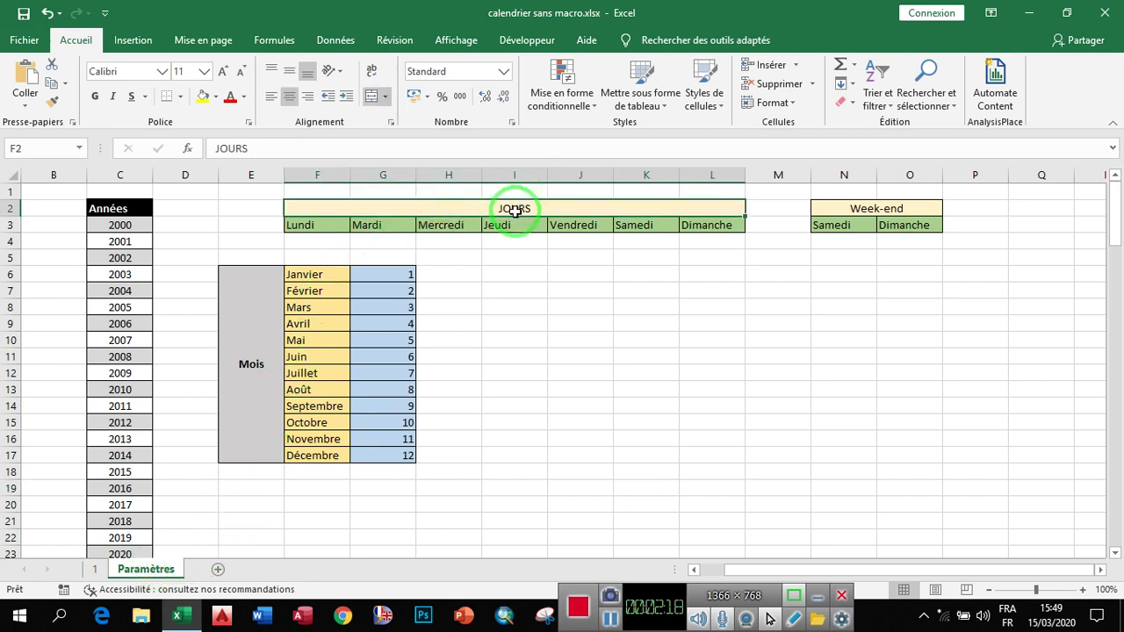
left_click(318, 224)
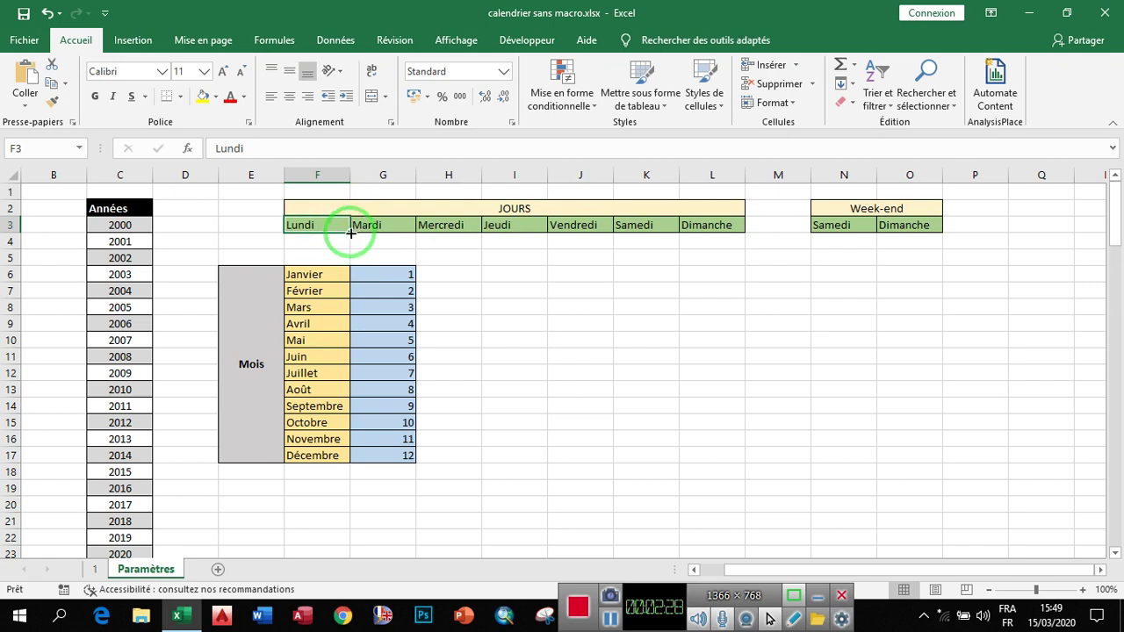
left_click_drag(350, 233, 731, 224)
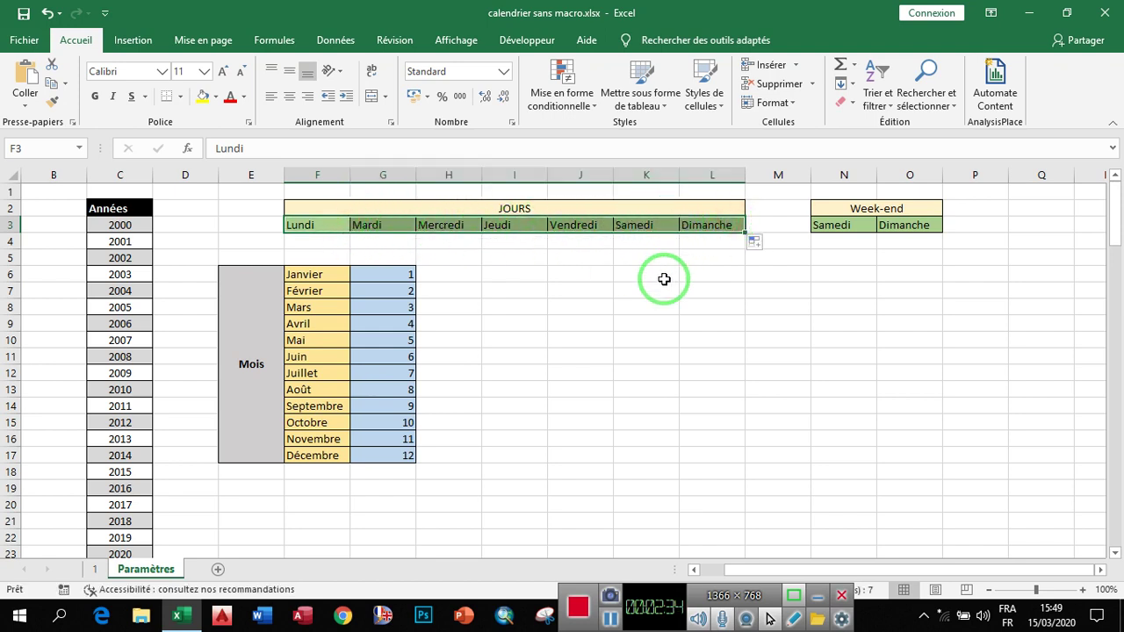
left_click(484, 321)
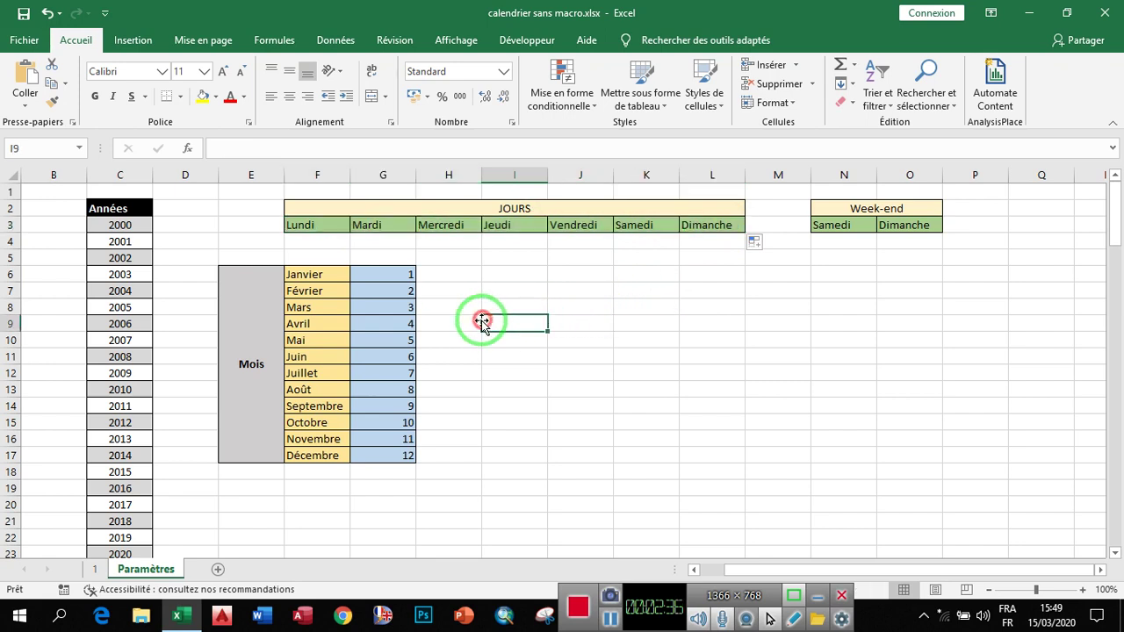
Fill the months Janvier through Décembre down column F from F6 to F17
left_click(334, 275)
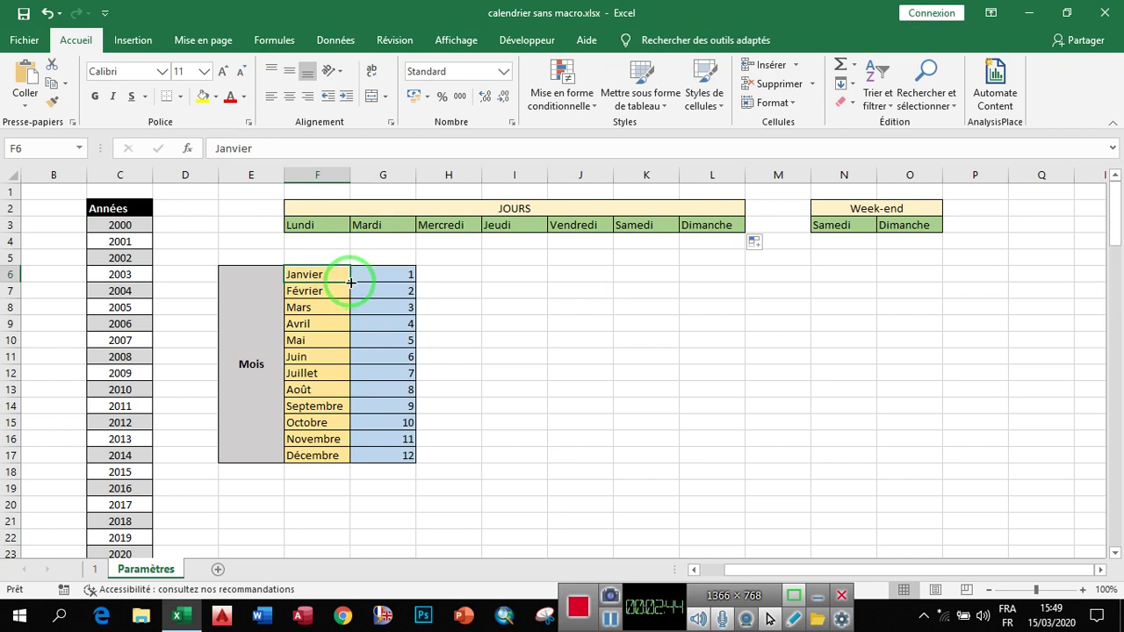
left_click_drag(350, 282, 336, 456)
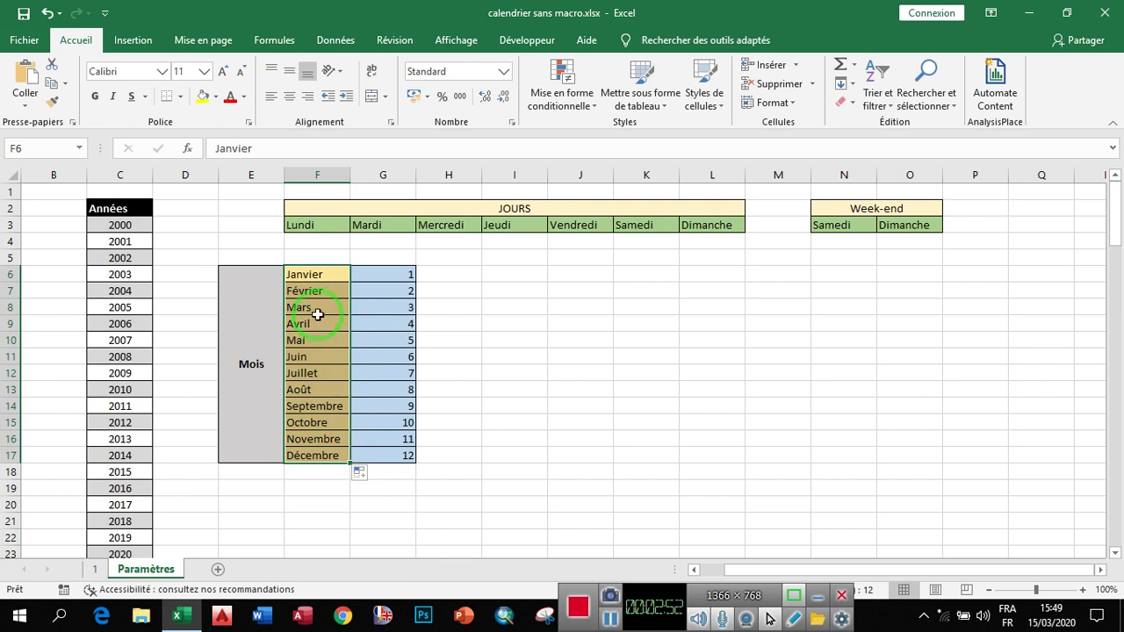
left_click(394, 281)
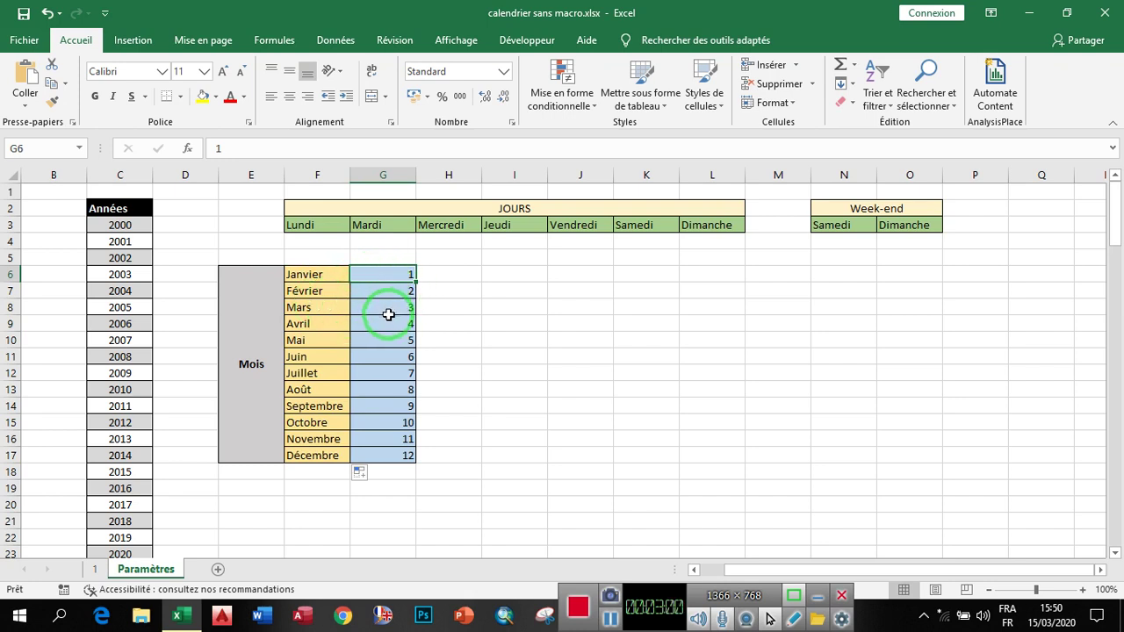
Select the Années list from 2000 down to 2120, return to its top, and select cell K9
left_click(143, 210)
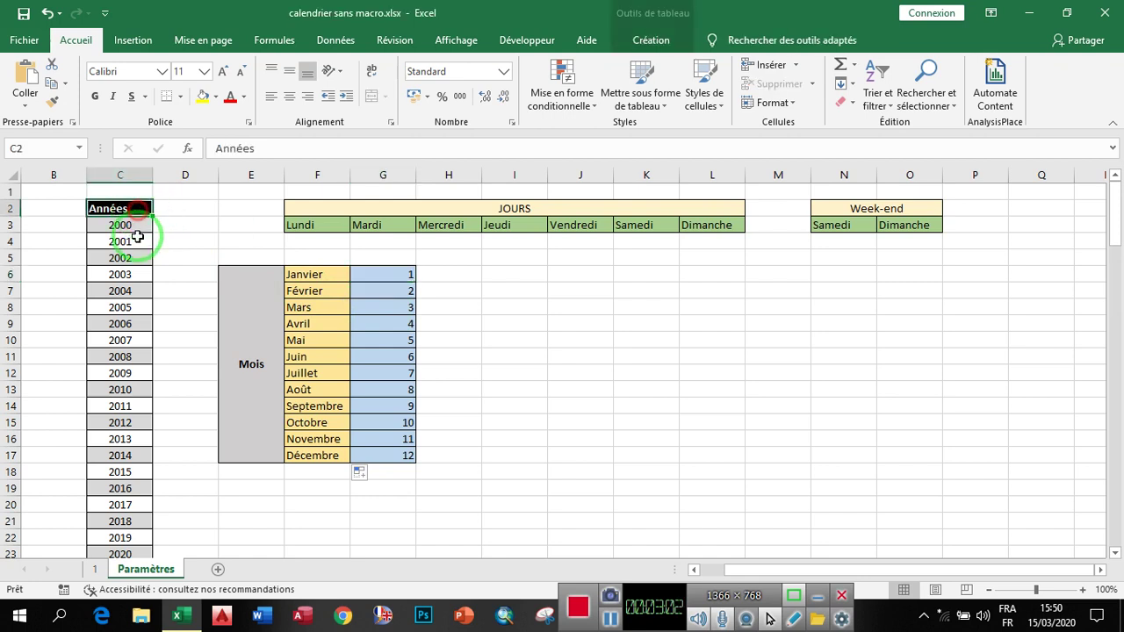
left_click(139, 228)
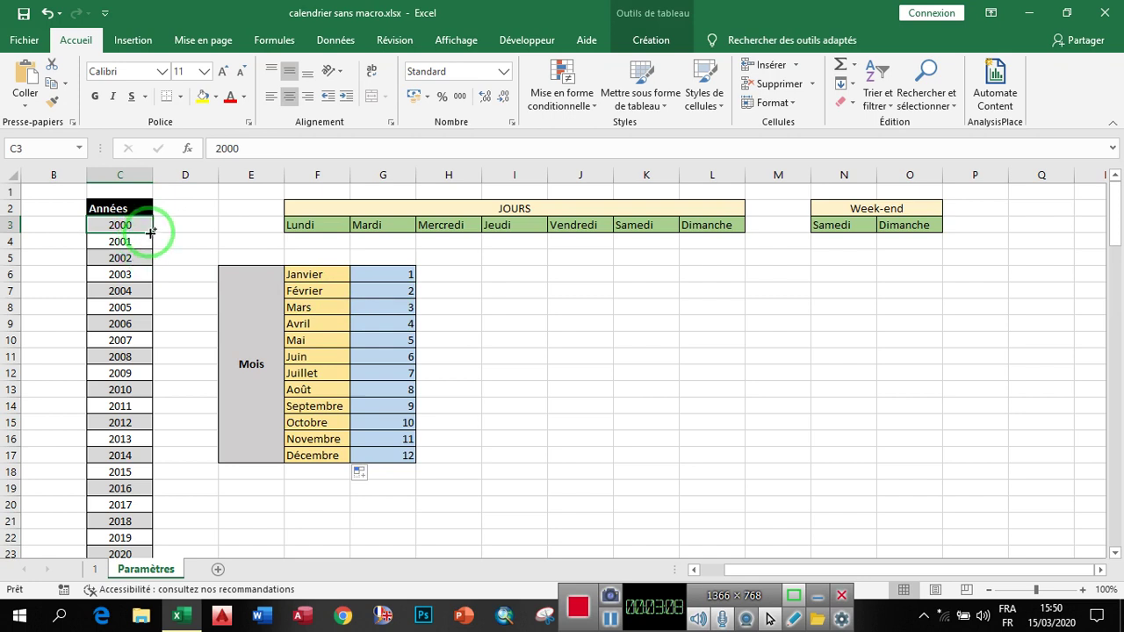
key("ctrl+shift+Down")
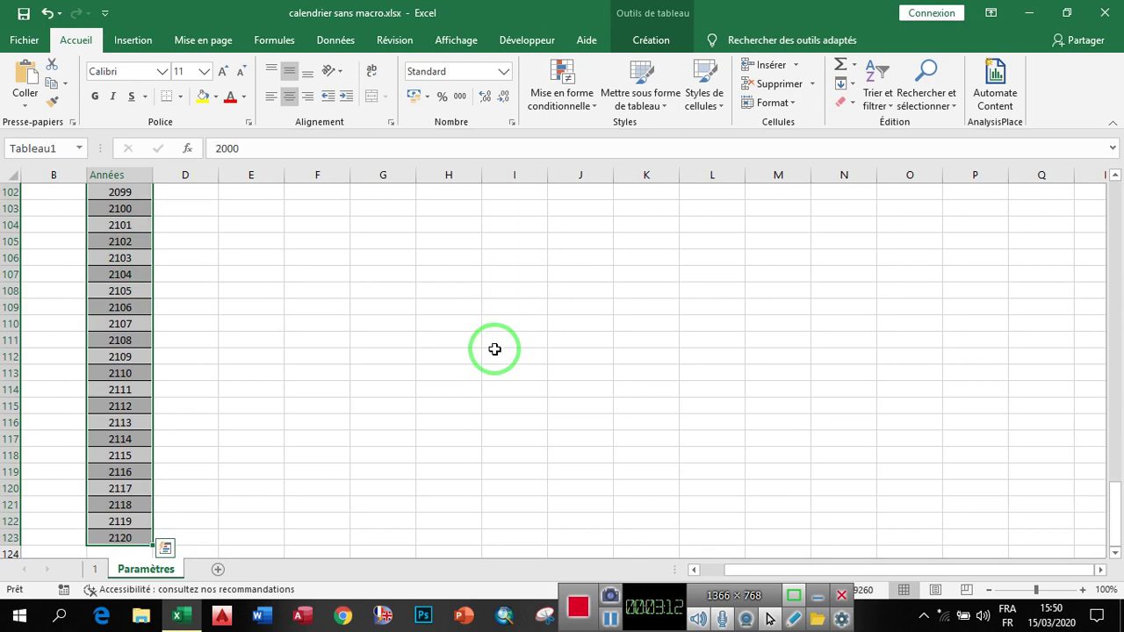
key("ctrl+Up")
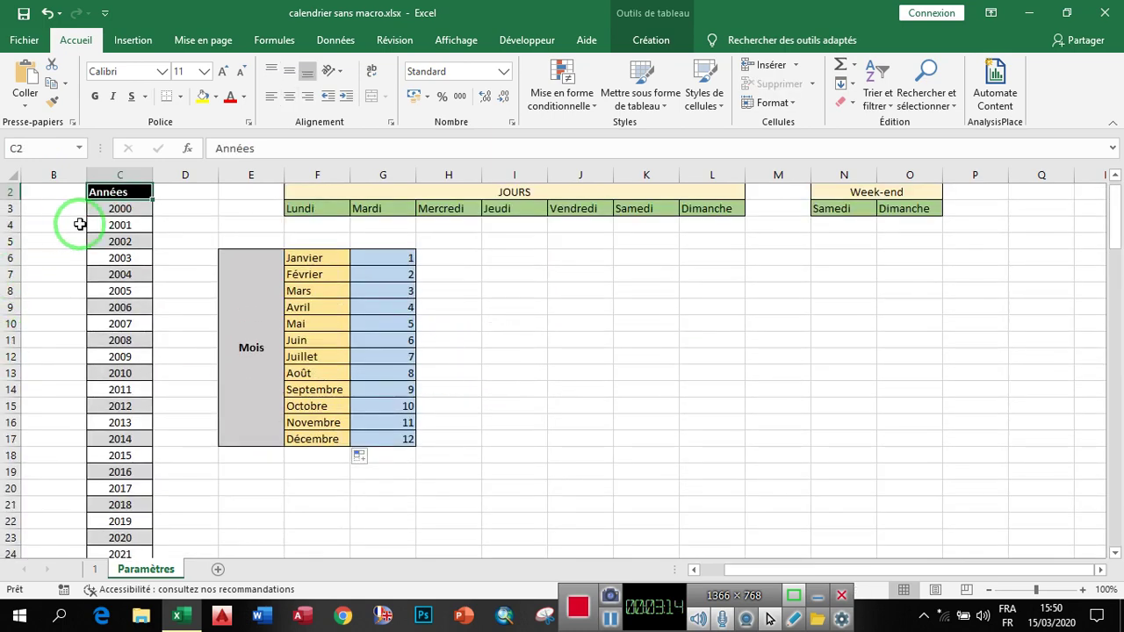
left_click(647, 302)
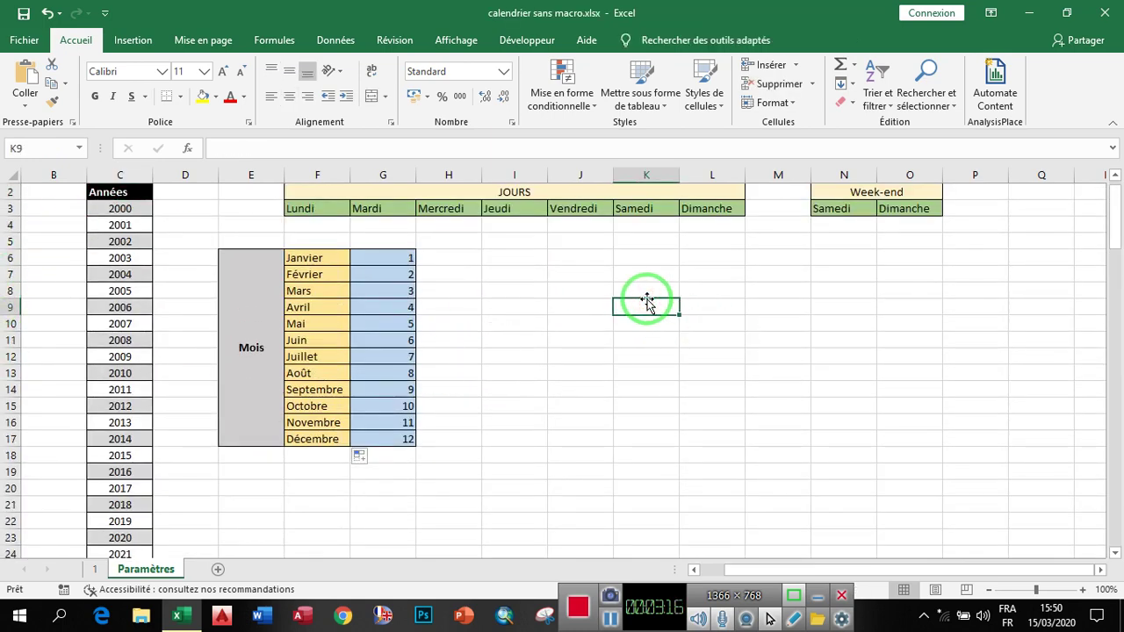
type("2000")
left_click(672, 351)
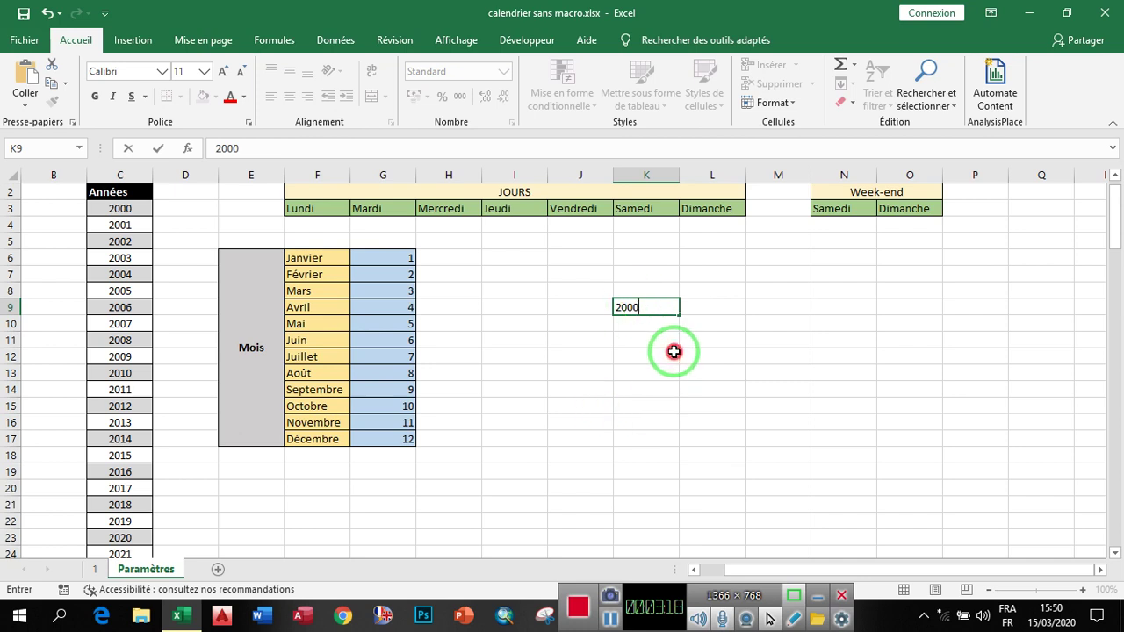
left_click(670, 314)
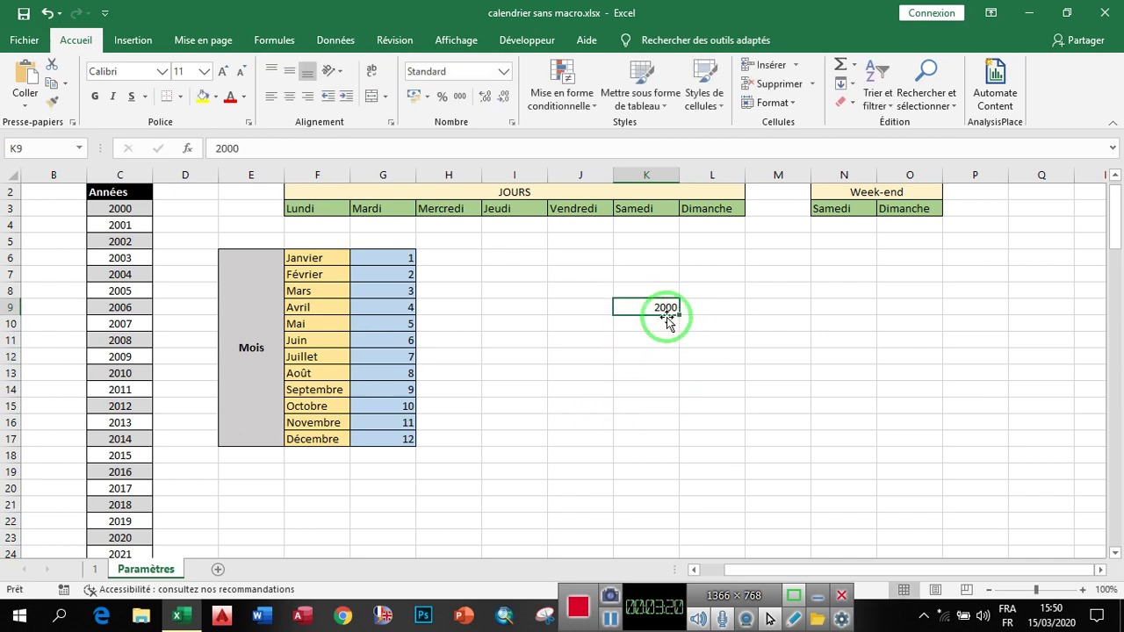
left_click_drag(676, 316, 690, 564)
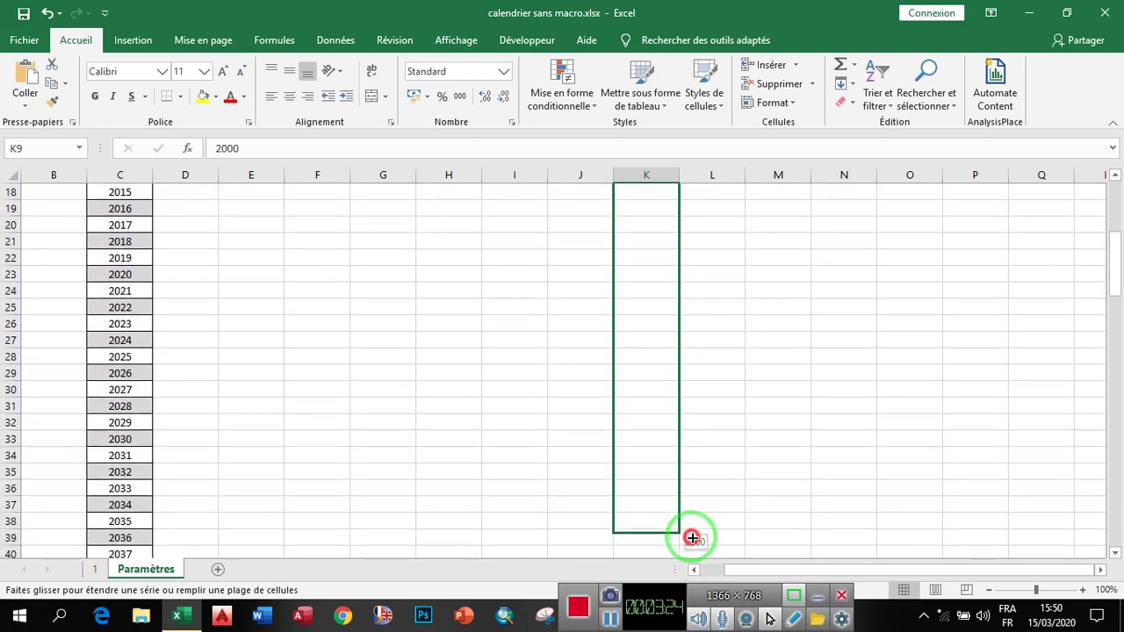
left_click_drag(690, 565, 694, 525)
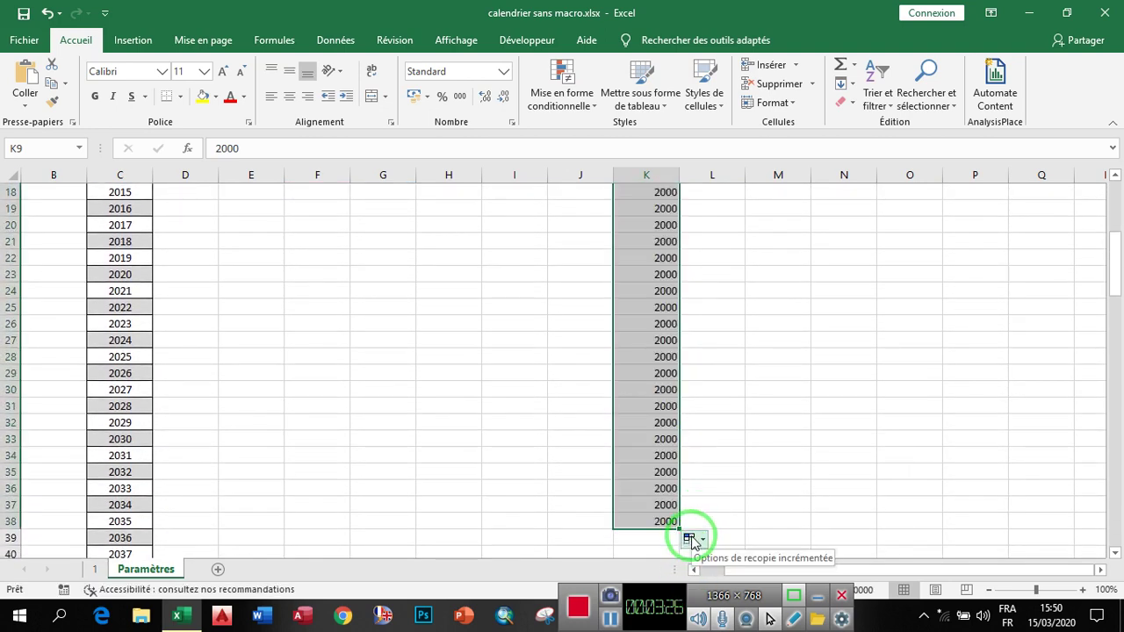
left_click(705, 539)
left_click(716, 463)
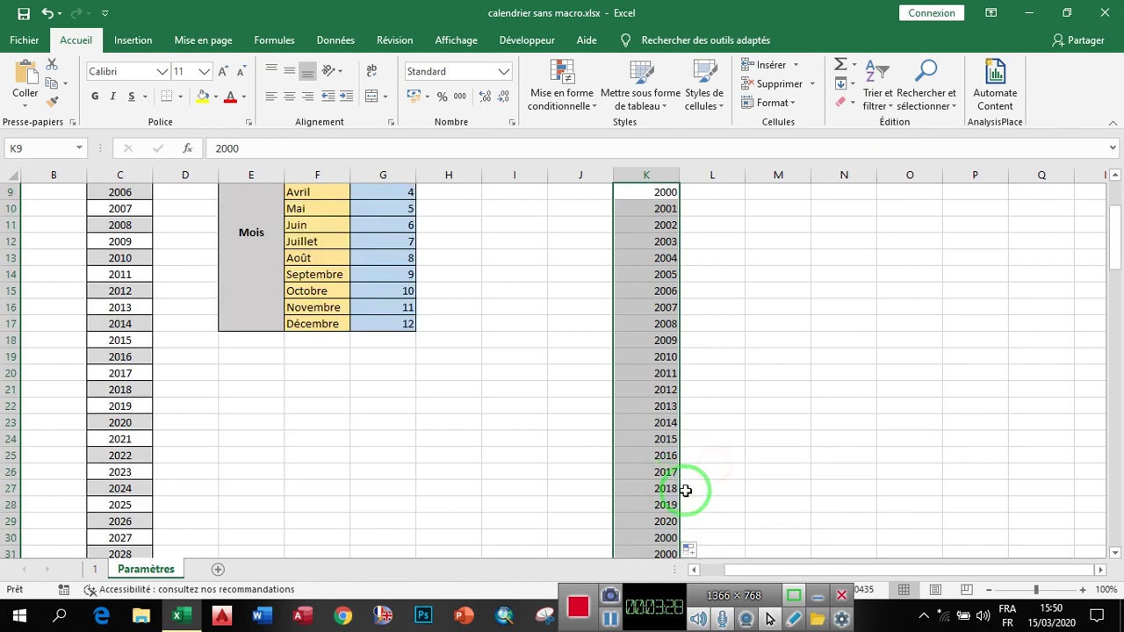
scroll(718, 445, "down", 4)
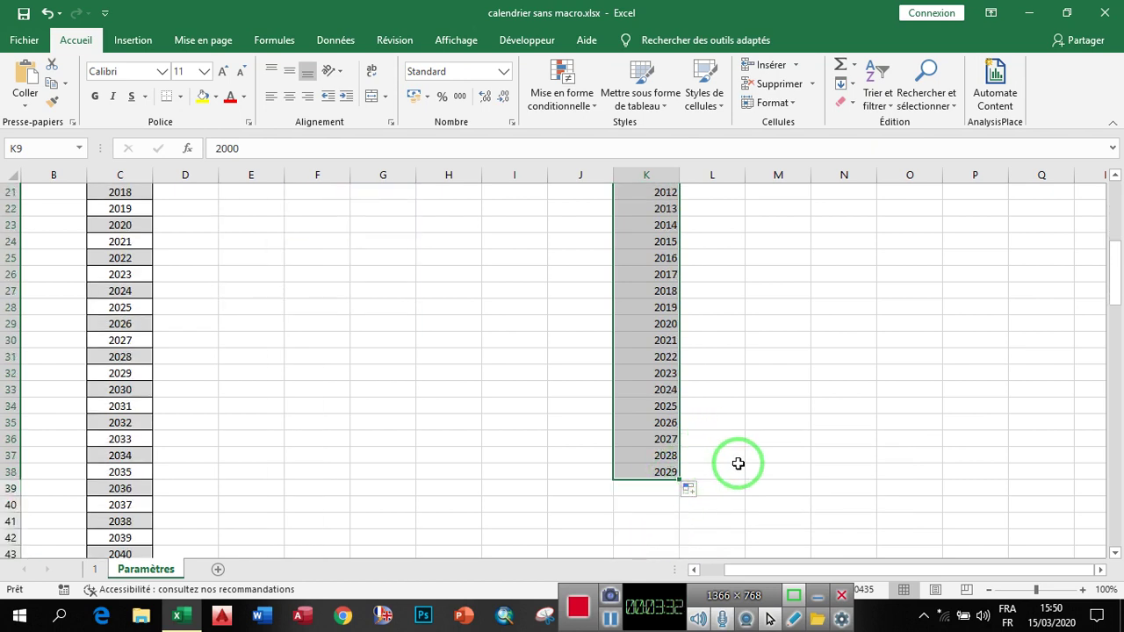
scroll(744, 461, "up", 2)
scroll(742, 452, "up", 3)
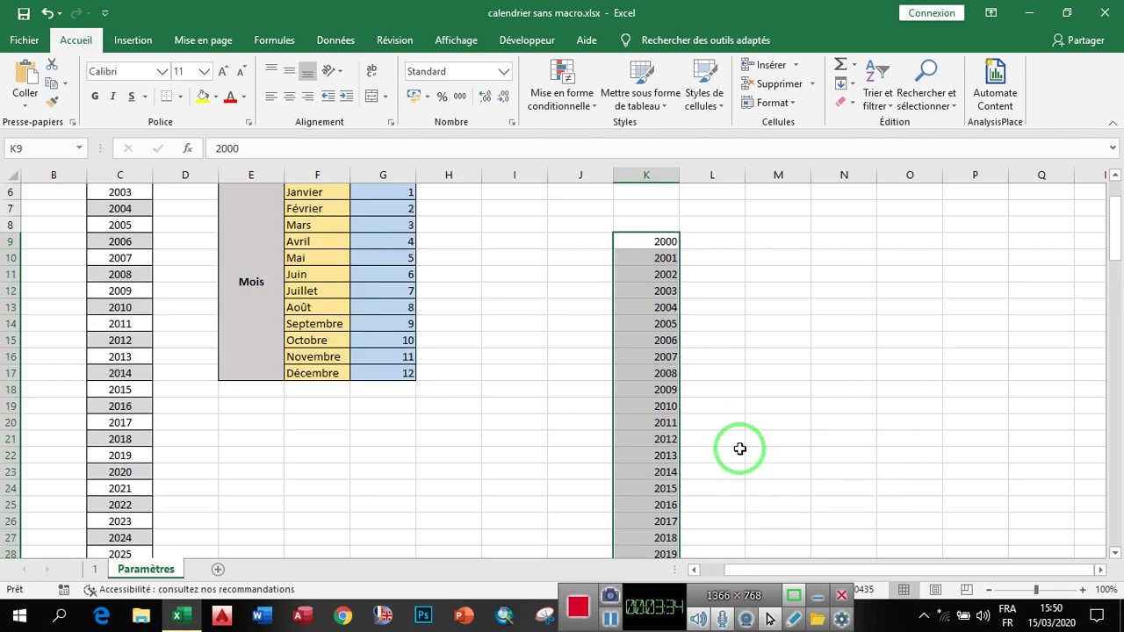
key("Delete")
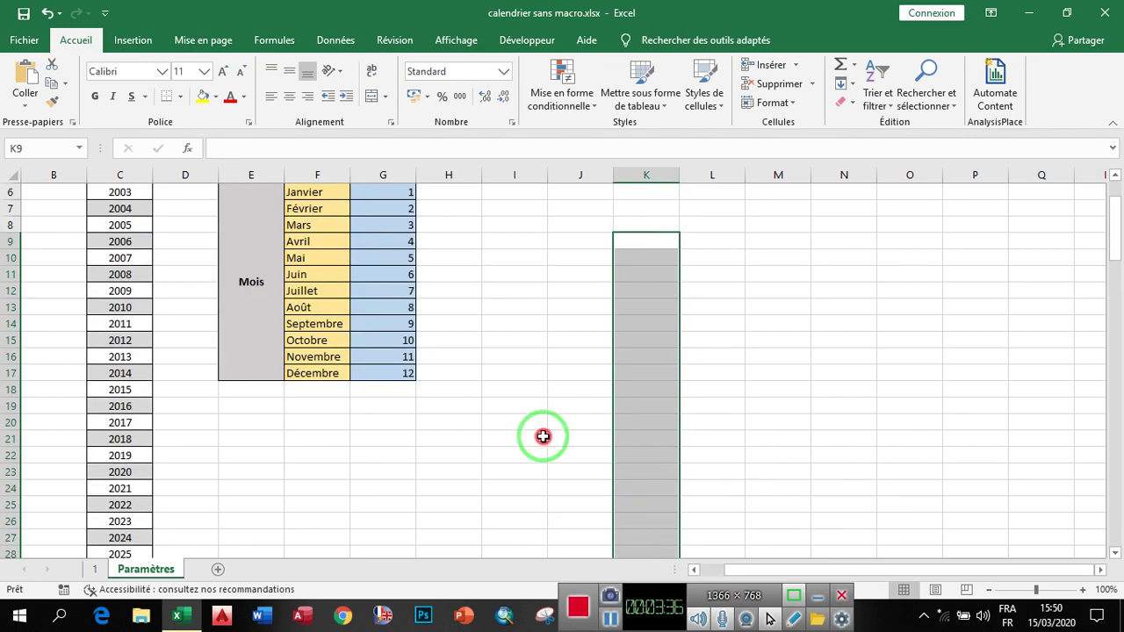
left_click(544, 431)
scroll(589, 433, "up", 2)
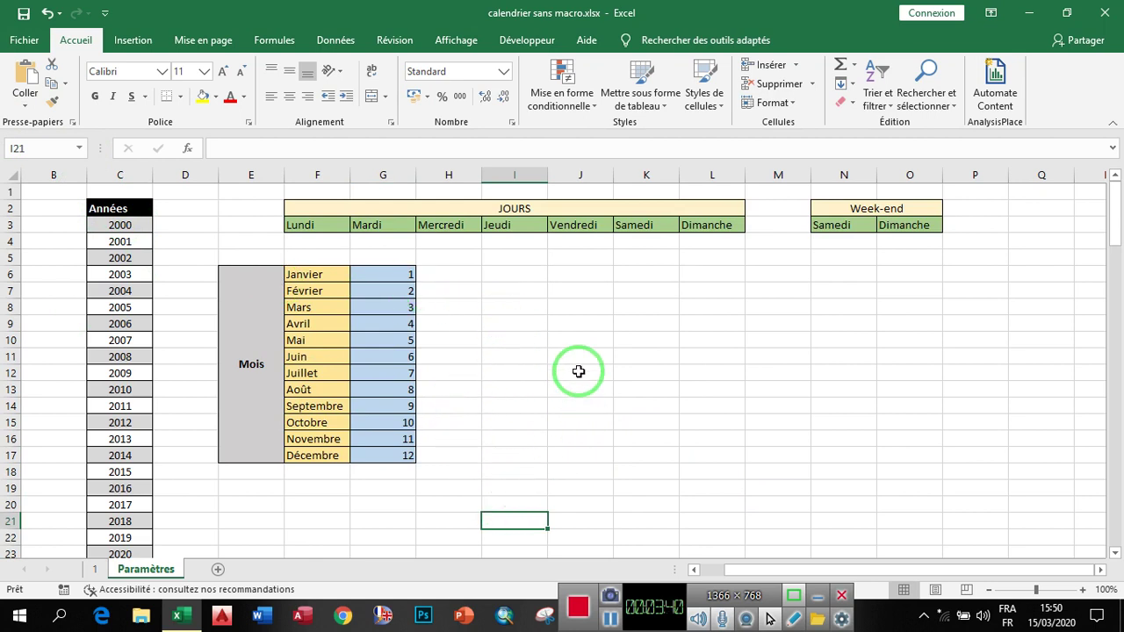
Add the blank sheet Feuil1 and select cell D8 as the calendar grid's start
left_click(216, 570)
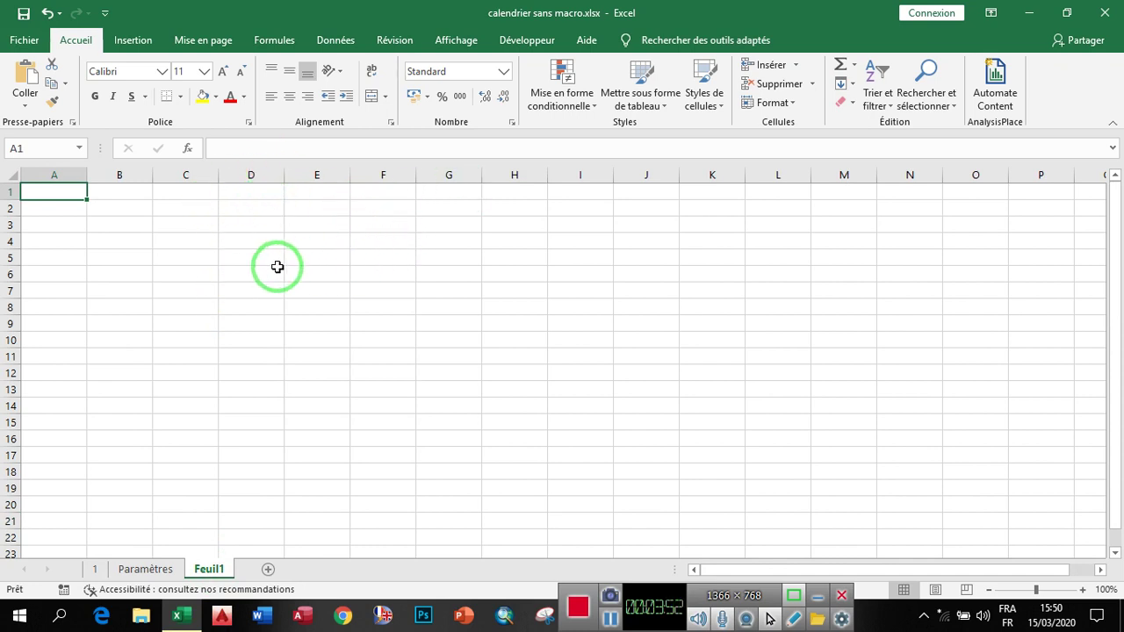
left_click(672, 256)
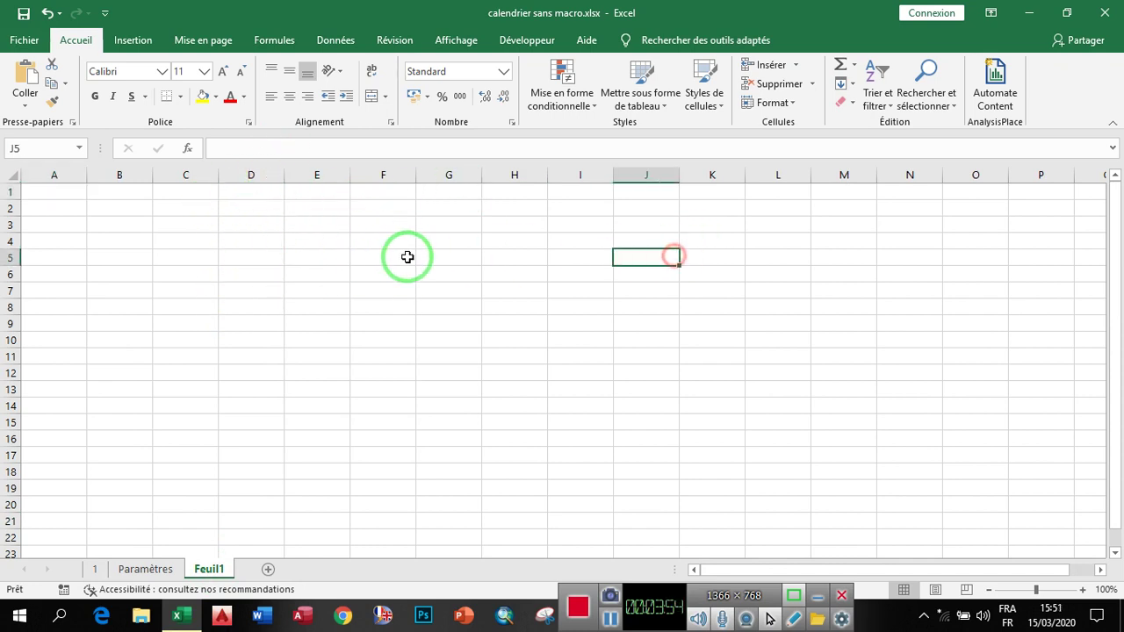
left_click(332, 297)
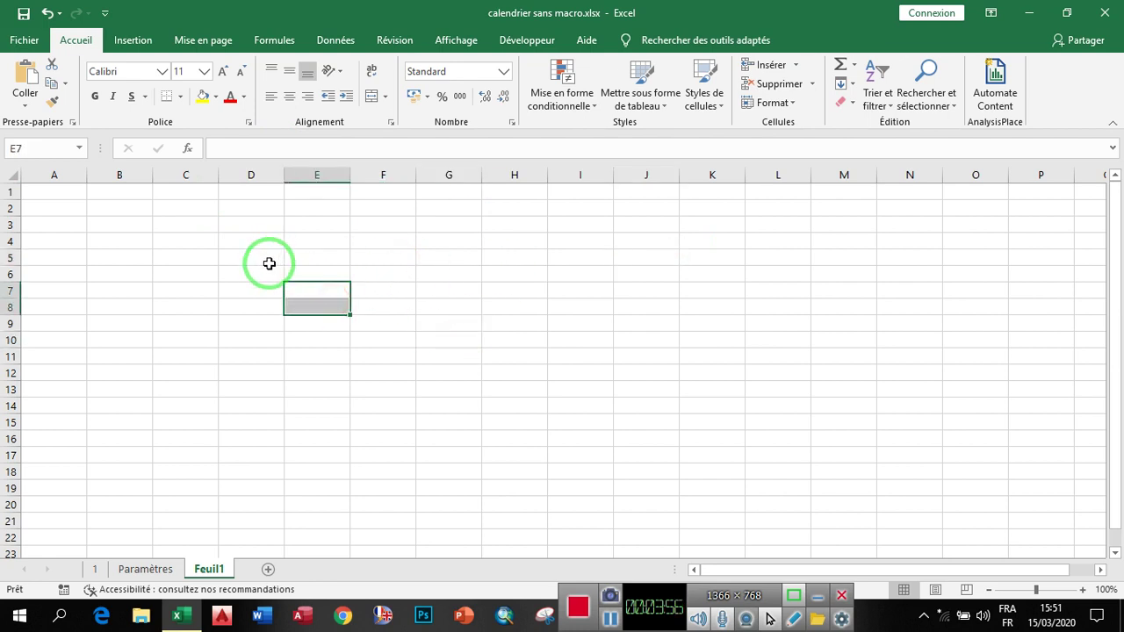
left_click(268, 323)
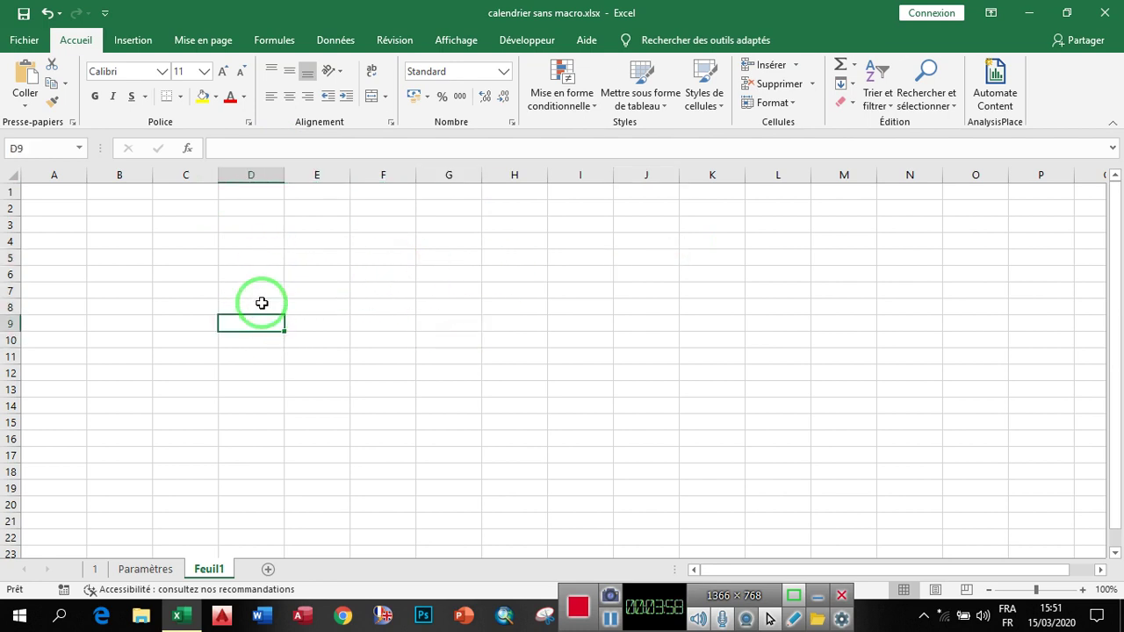
left_click(290, 322)
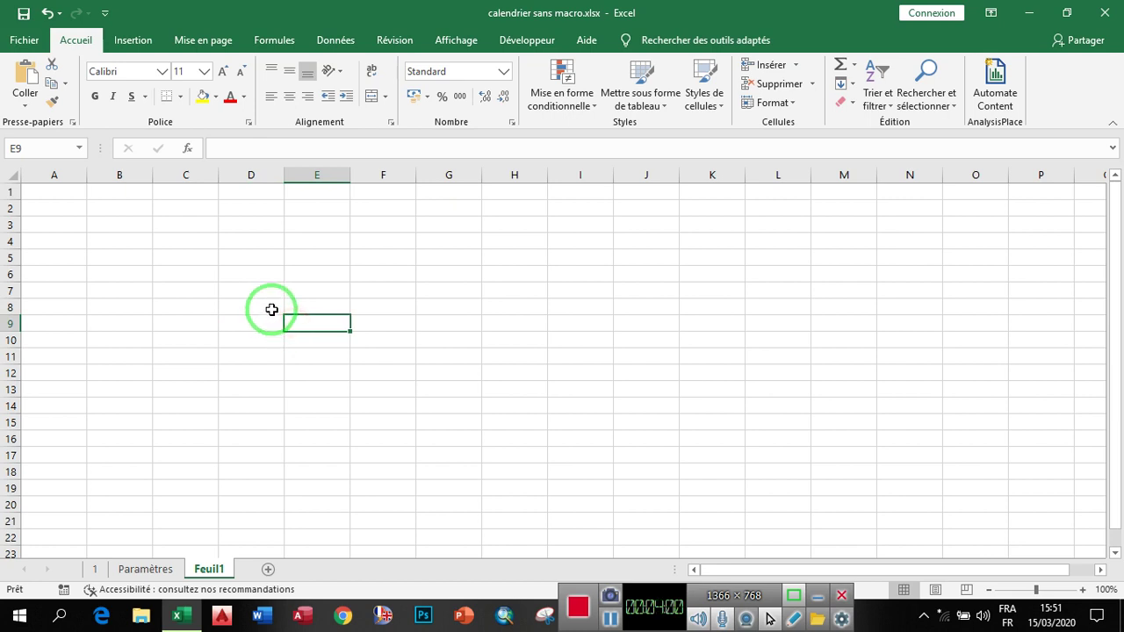
left_click(269, 304)
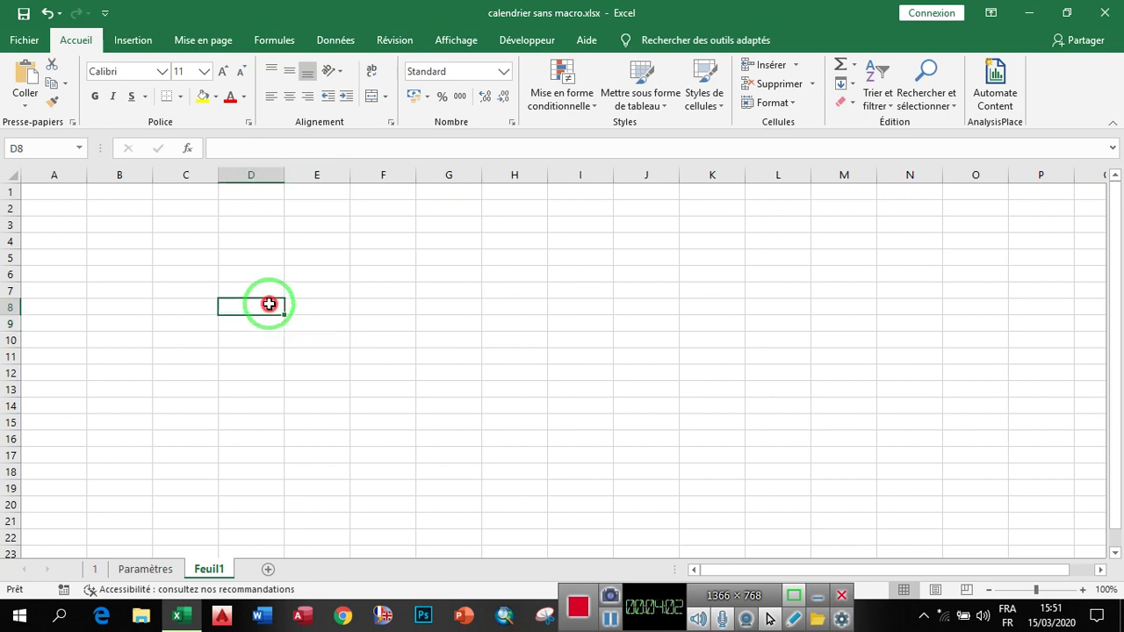
Select the block D8:J14 and zoom in on it
left_click_drag(270, 304, 636, 306)
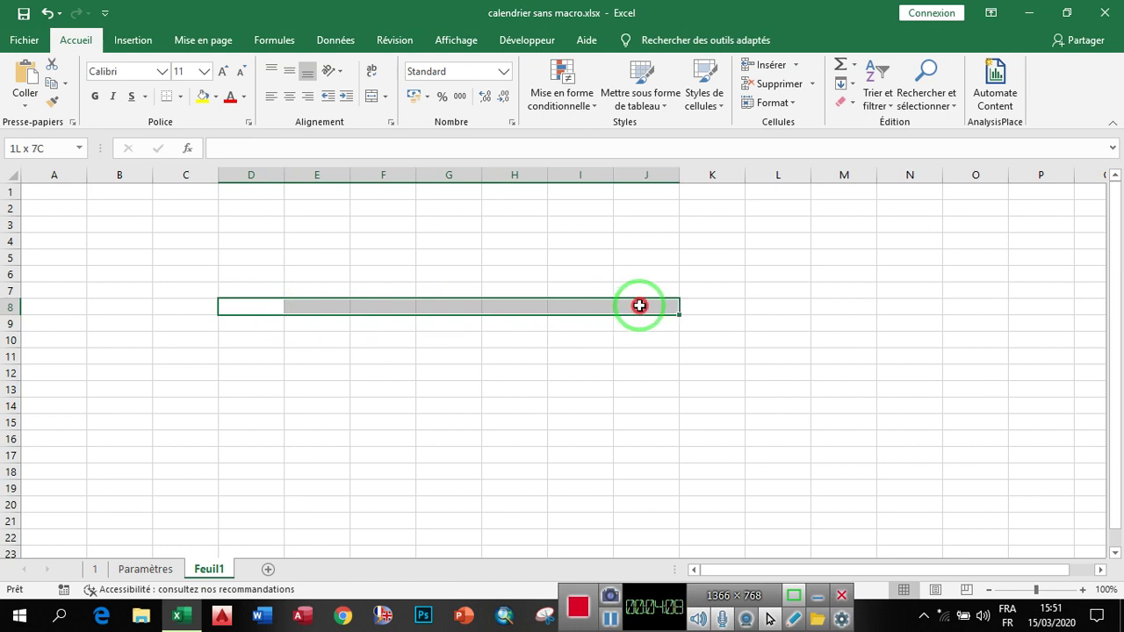
left_click_drag(639, 306, 650, 399)
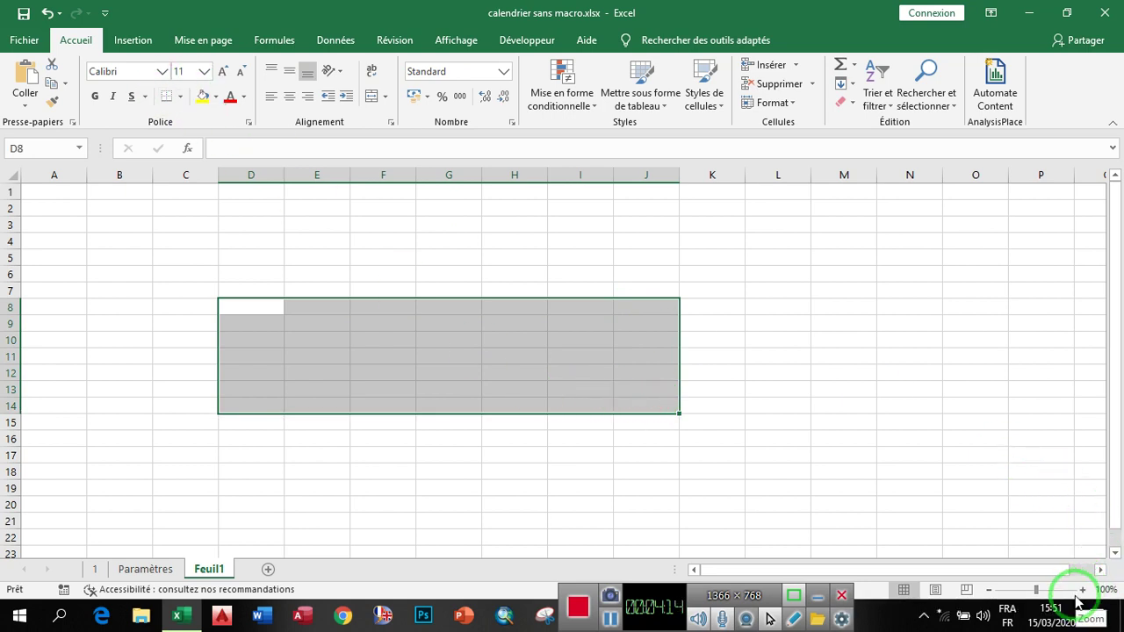
left_click(1080, 591)
left_click(1079, 591)
left_click(1084, 590)
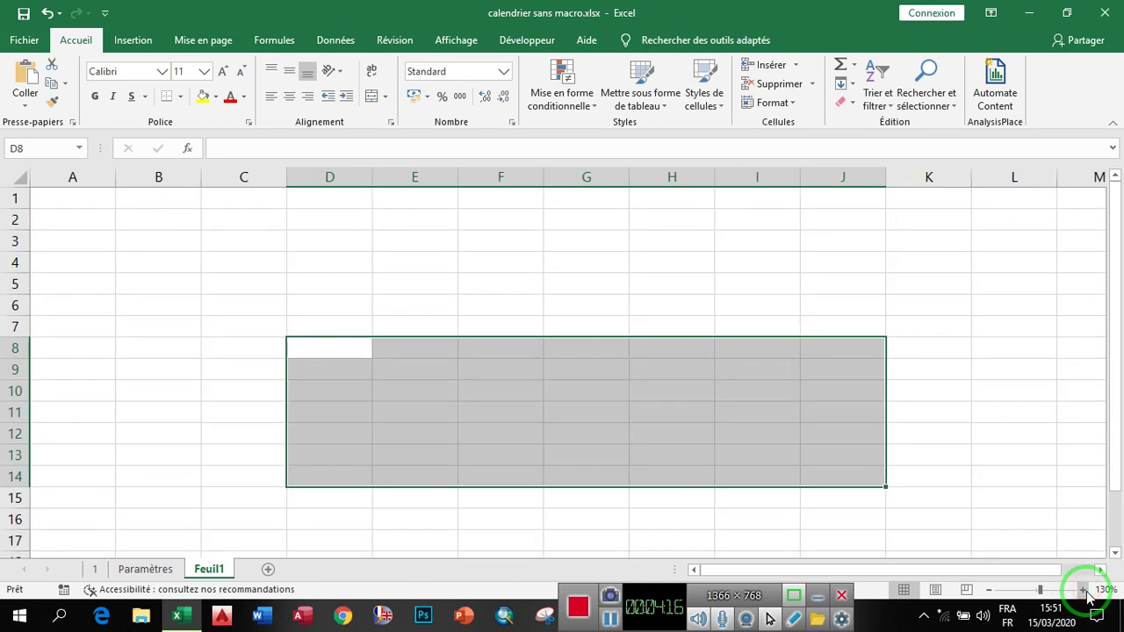
left_click(1084, 591)
scroll(1008, 305, "down", 1)
scroll(1007, 305, "down", 1)
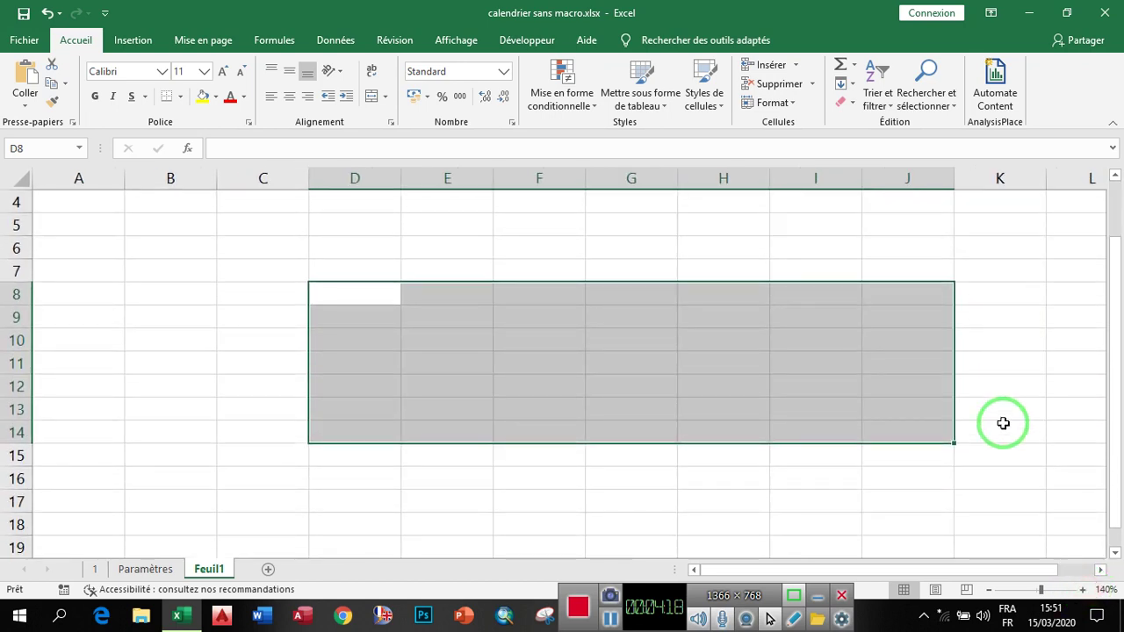
left_click(1080, 591)
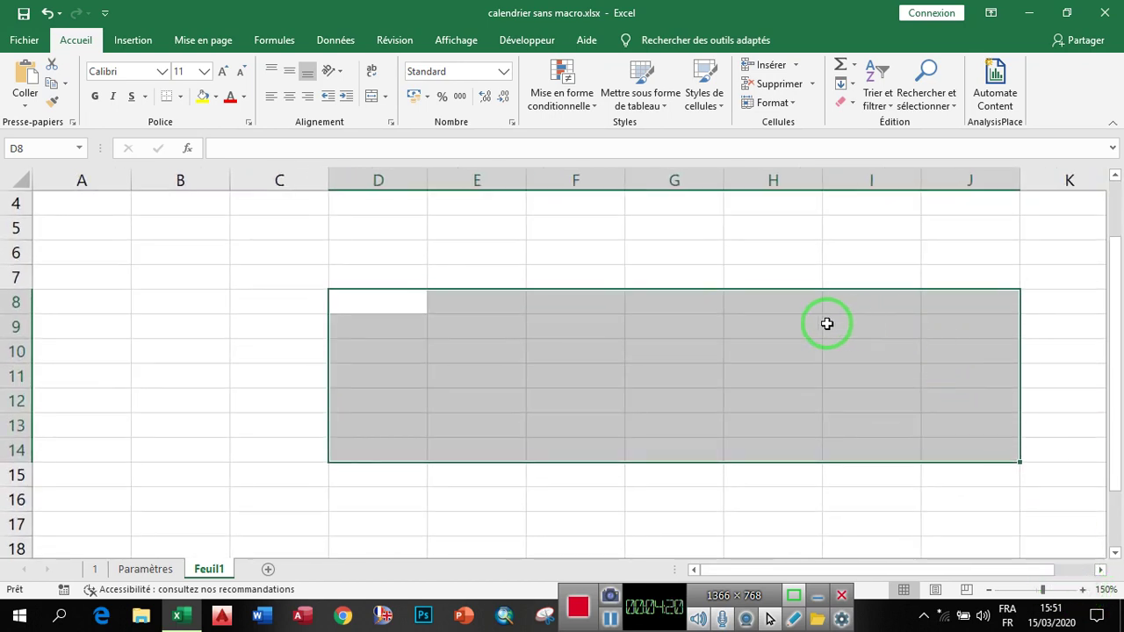
scroll(838, 347, "down", 1)
scroll(1033, 496, "up", 1)
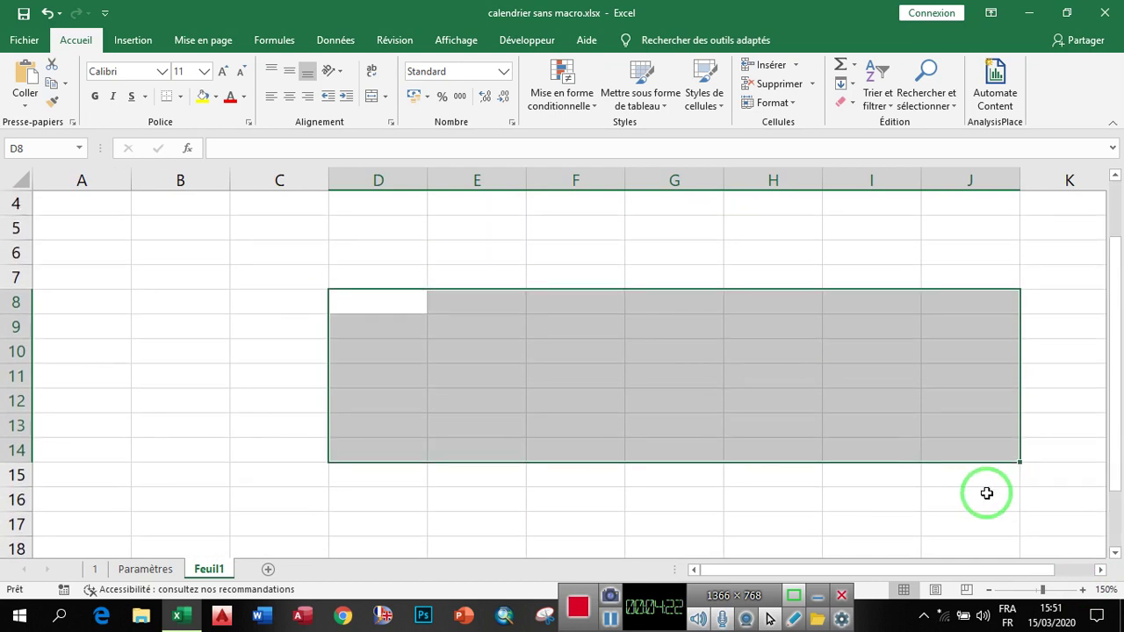
Apply Toutes les bordures to D8:J14
left_click(180, 99)
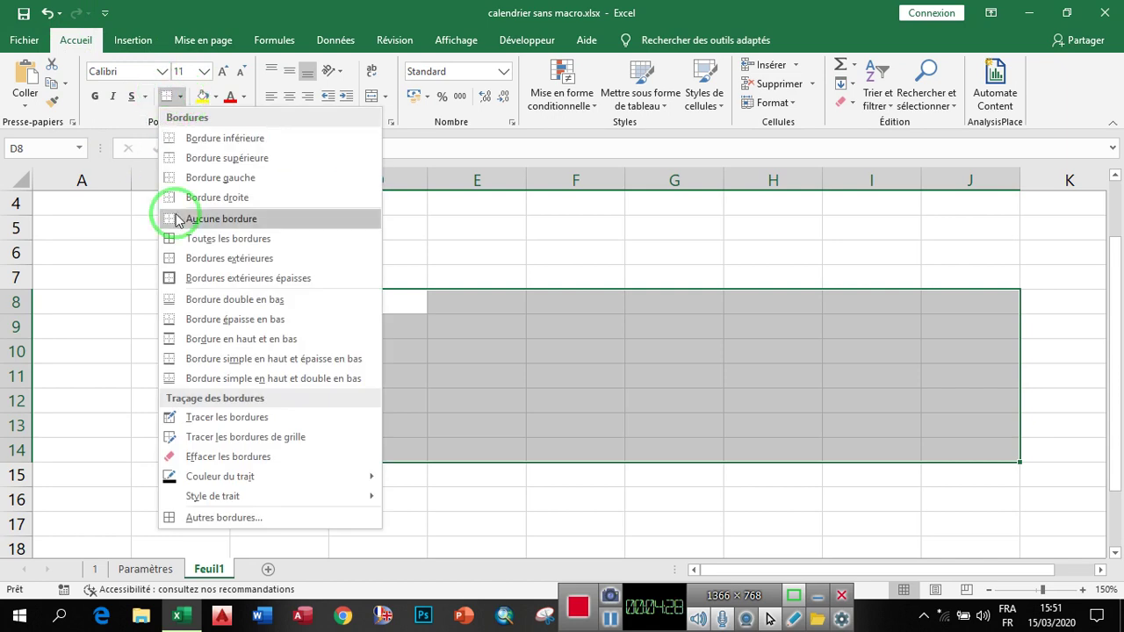
left_click(217, 240)
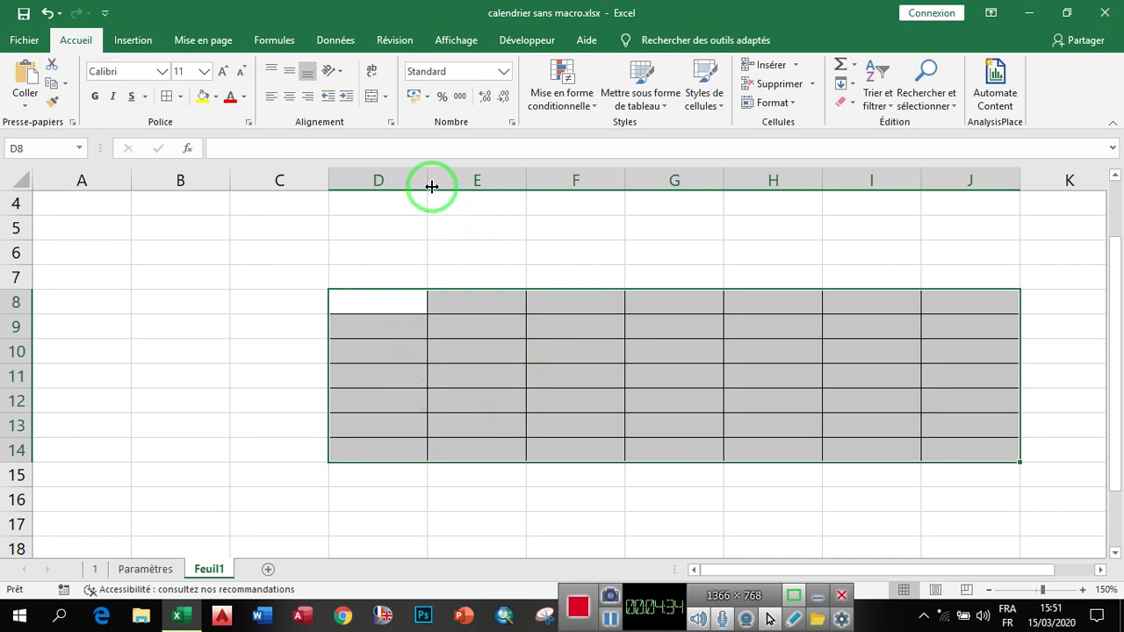
left_click(422, 350)
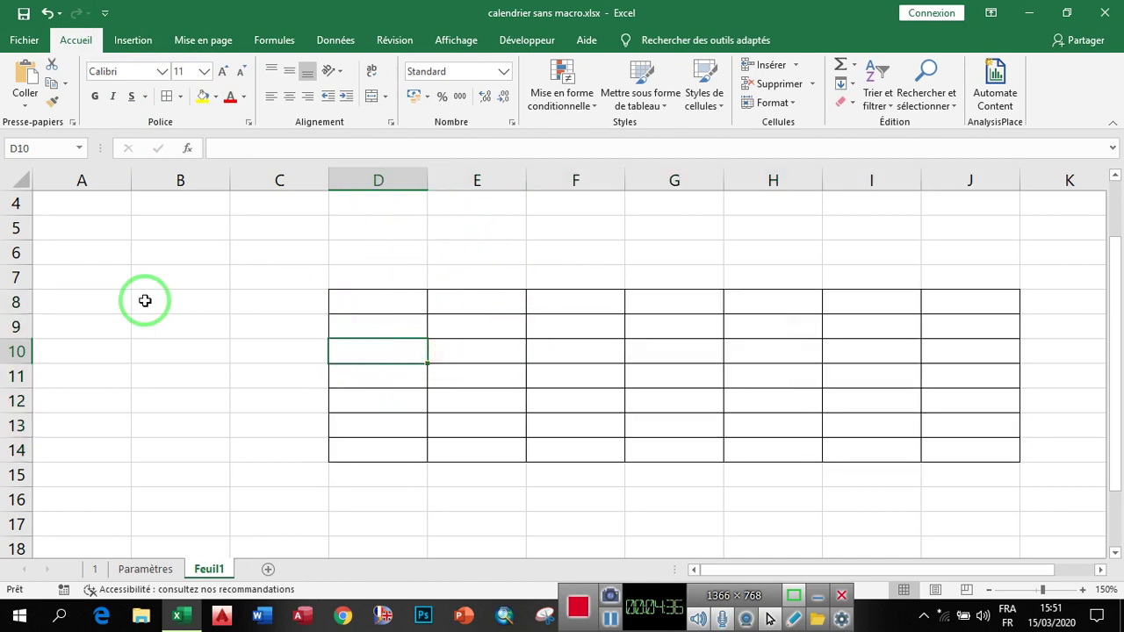
Merge D5:E6 and I5:J6 with Fusionner et centrer and centre both vertically
left_click(377, 300)
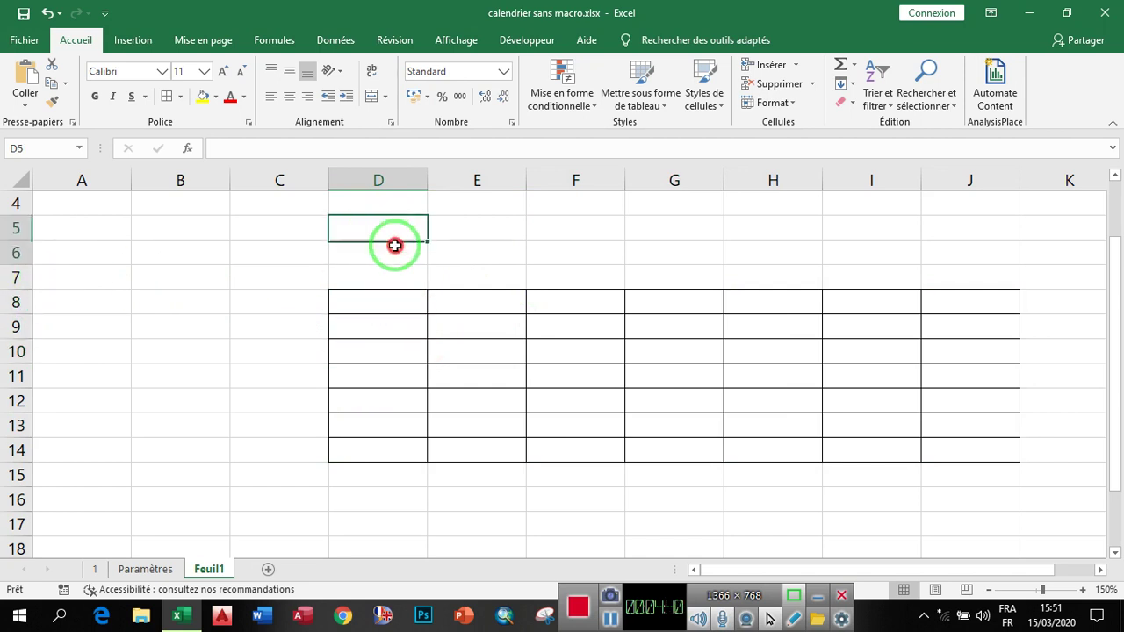
left_click_drag(378, 228, 497, 253)
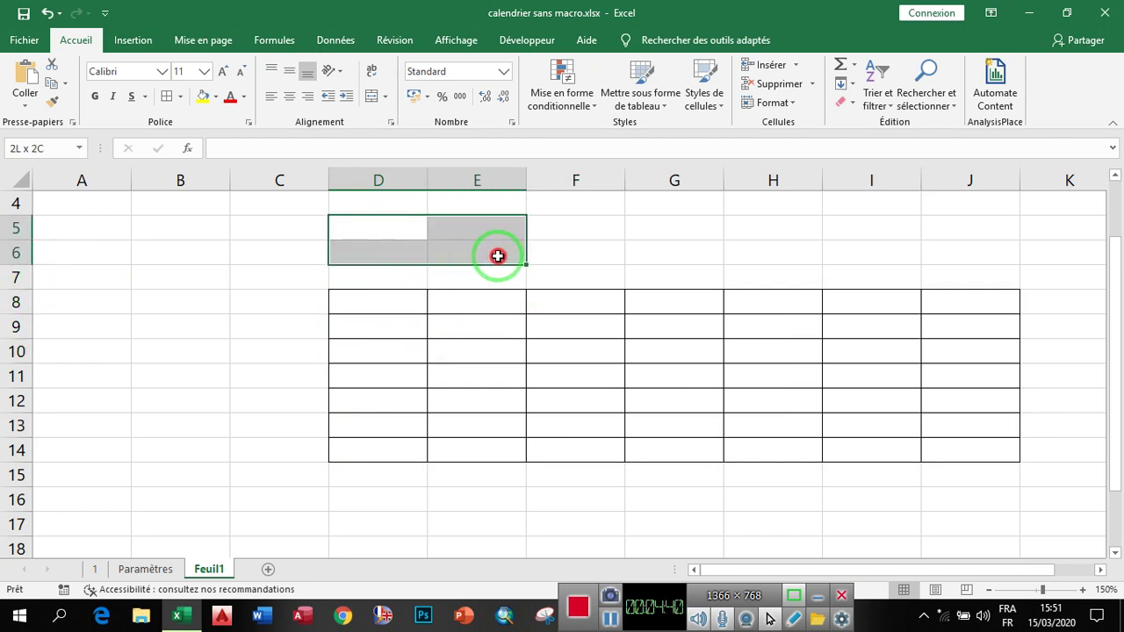
left_click(371, 99)
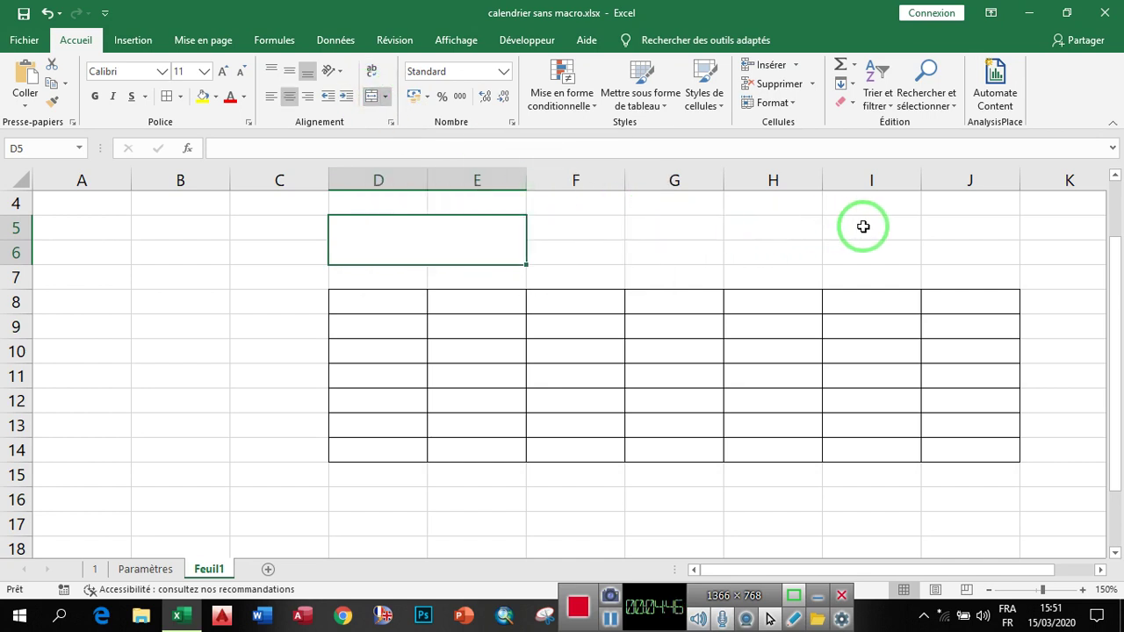
left_click_drag(860, 227, 973, 255)
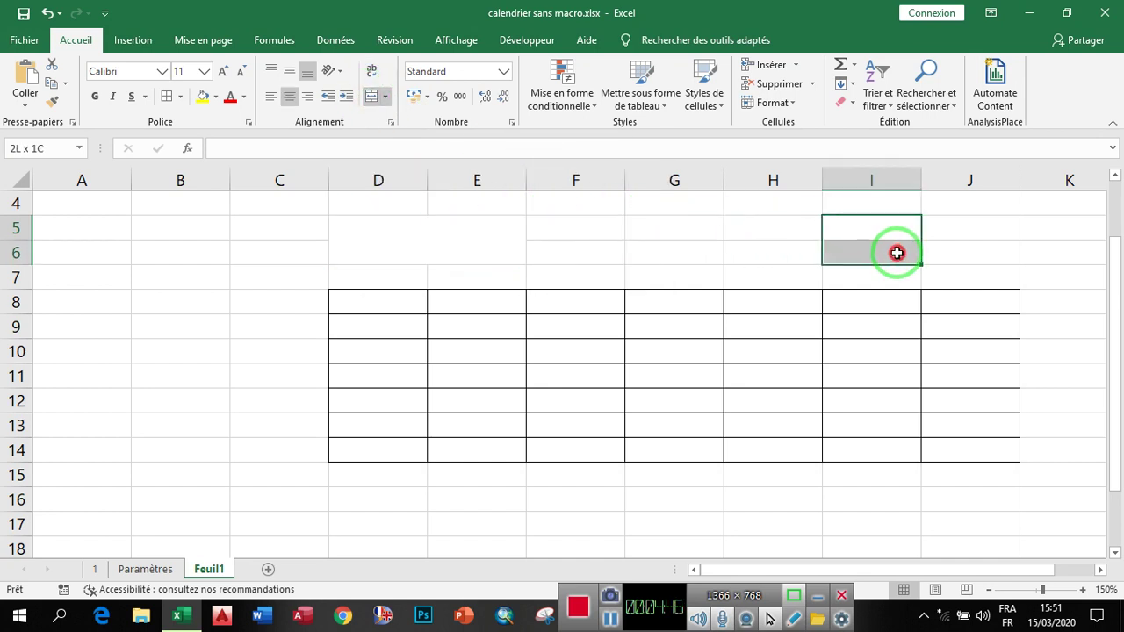
left_click(371, 96)
left_click(290, 71)
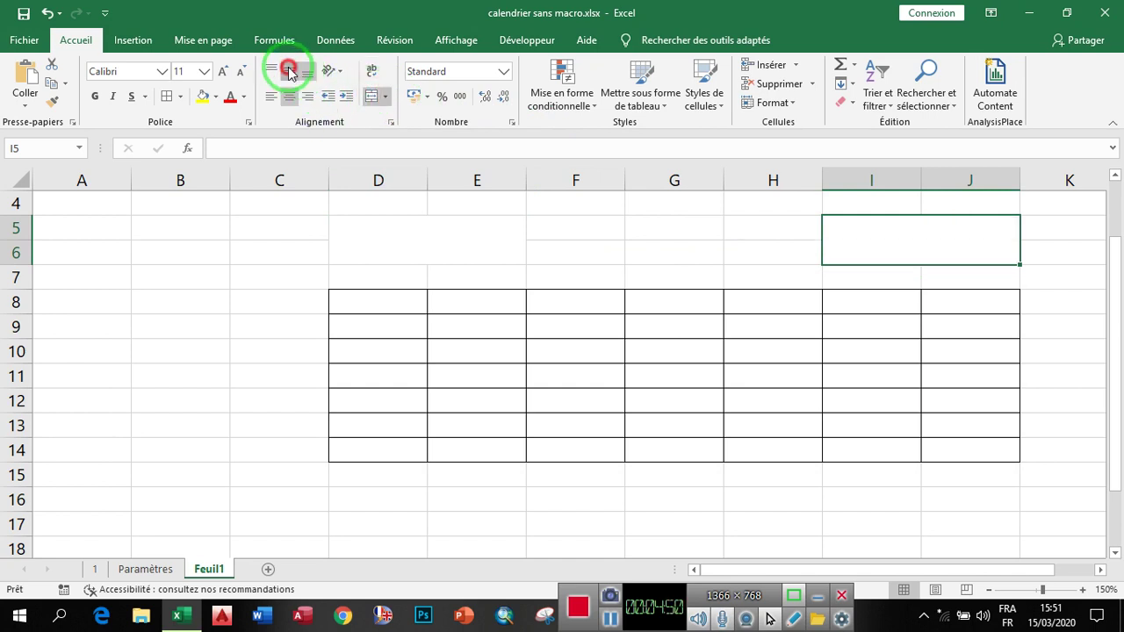
left_click(448, 255)
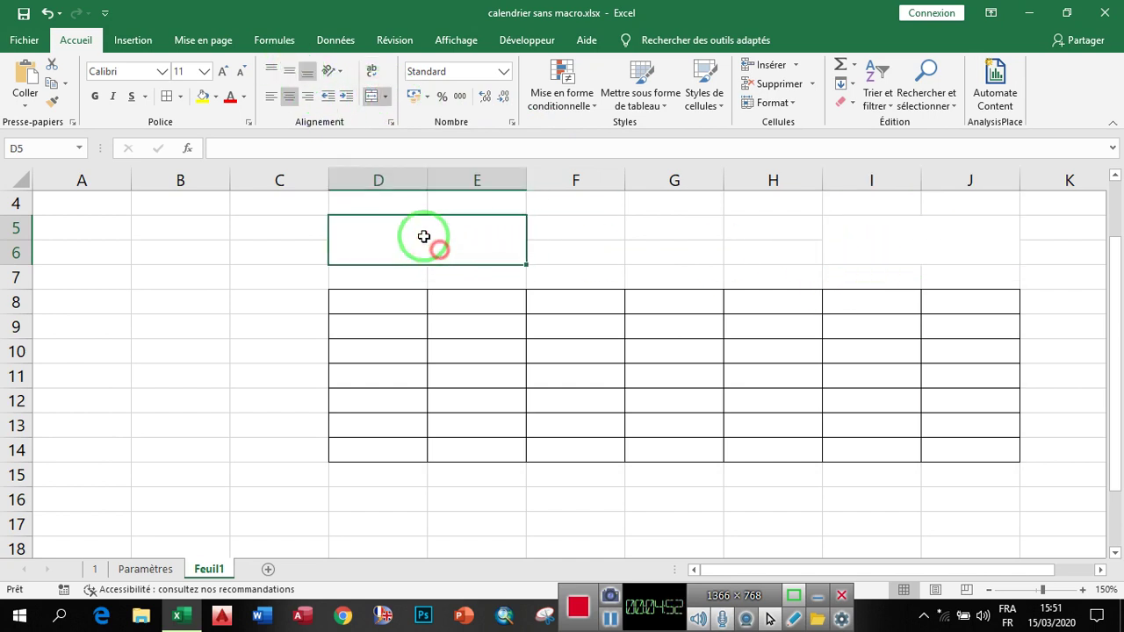
left_click(289, 70)
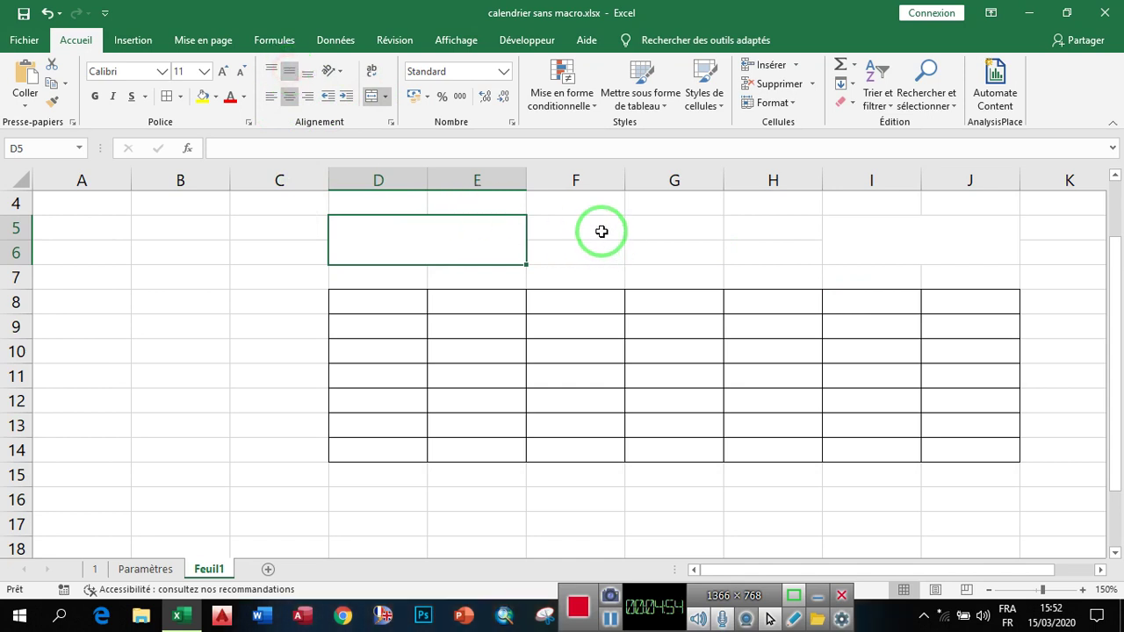
Merge F5:F6, copy that merge to G5:G6 and H5:H6, and centre F5:H6 vertically
left_click_drag(593, 230, 597, 251)
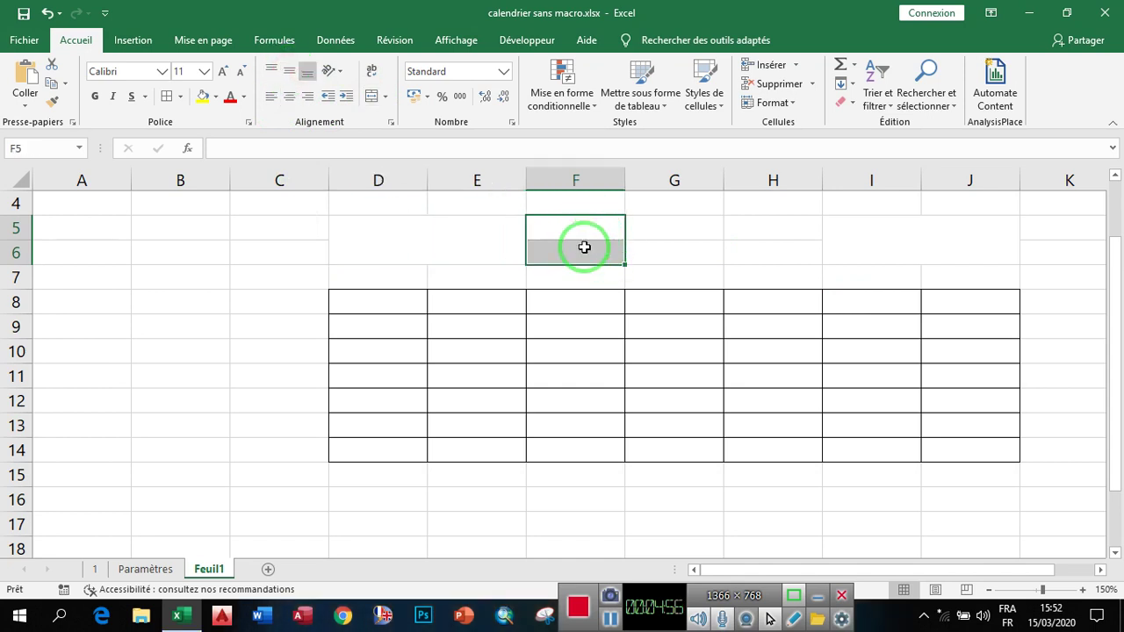
left_click(371, 98)
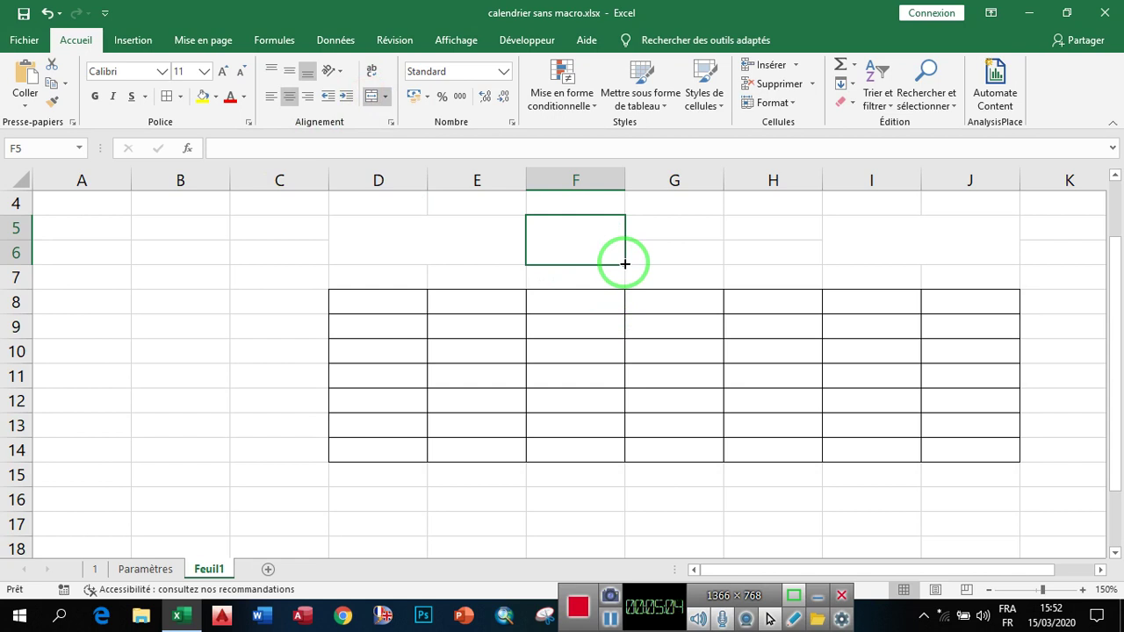
left_click_drag(624, 264, 781, 262)
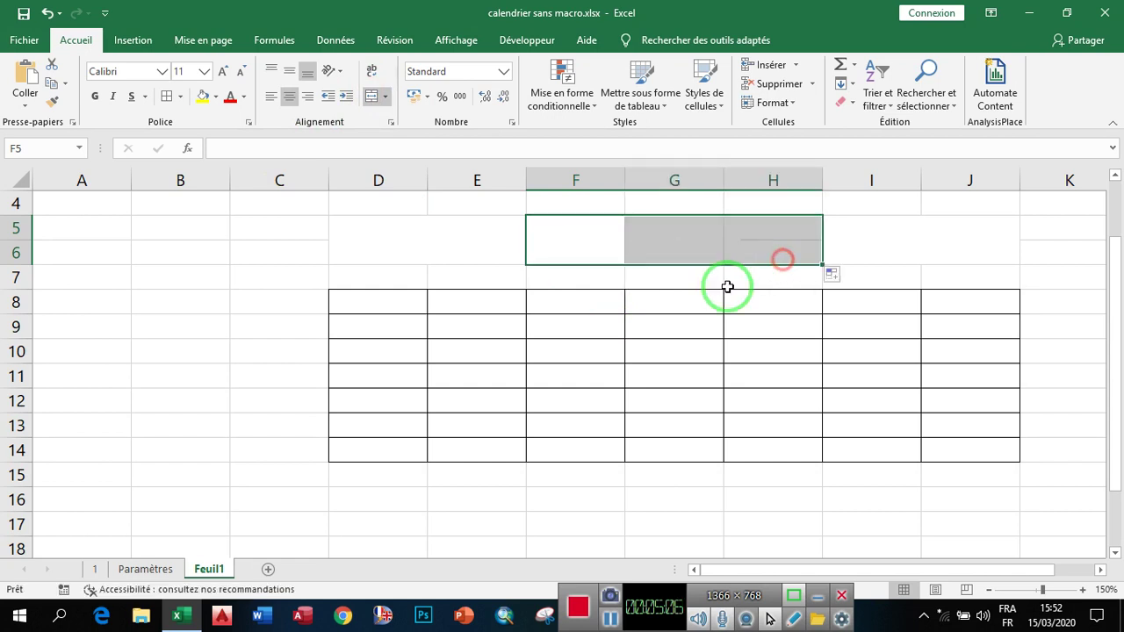
left_click(759, 303)
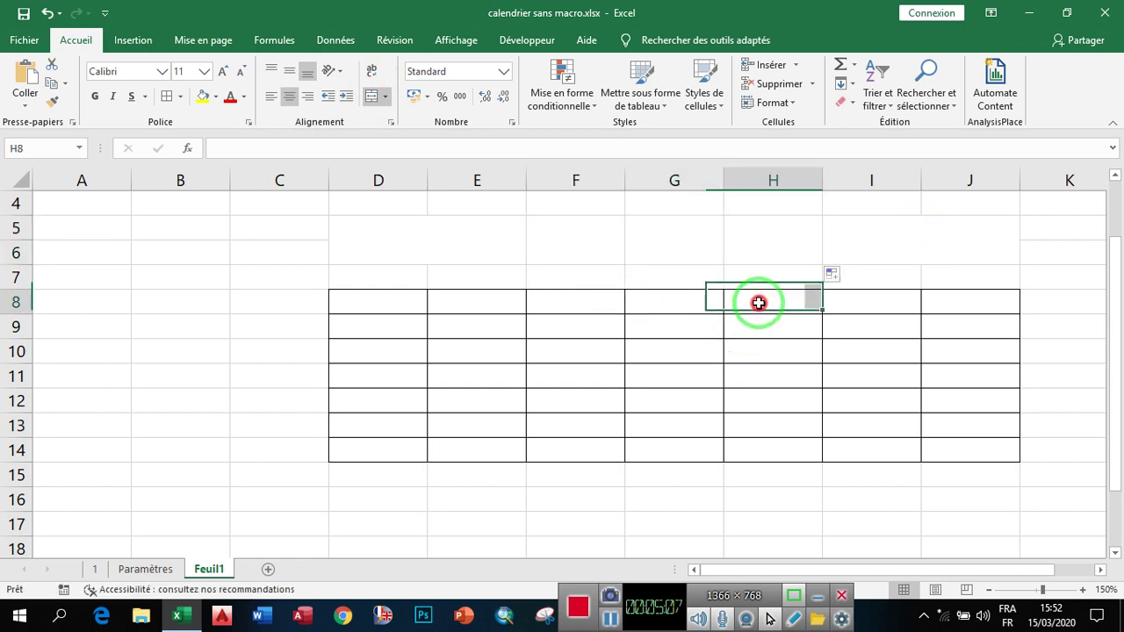
left_click(752, 246)
left_click(665, 246)
left_click(562, 241)
left_click_drag(582, 243, 752, 246)
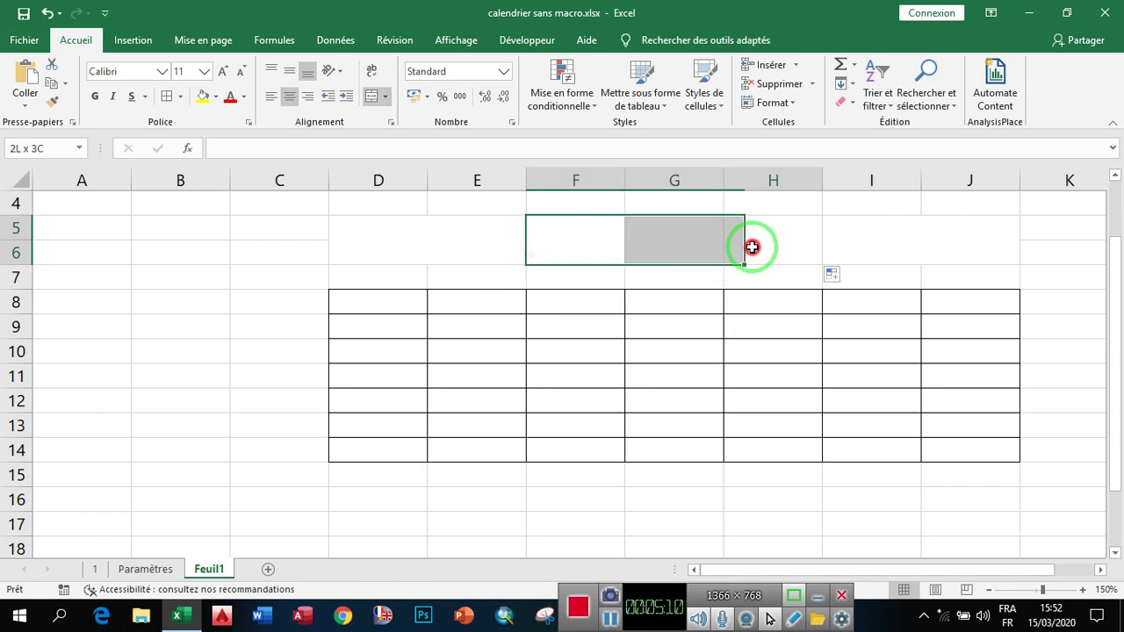
left_click(292, 74)
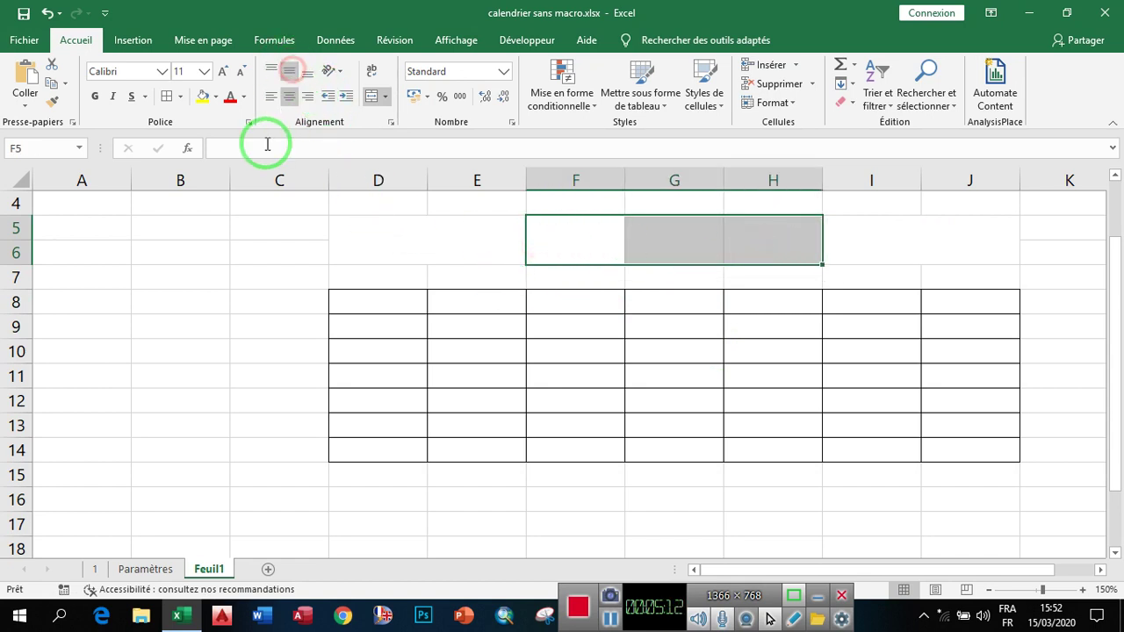
left_click(374, 299)
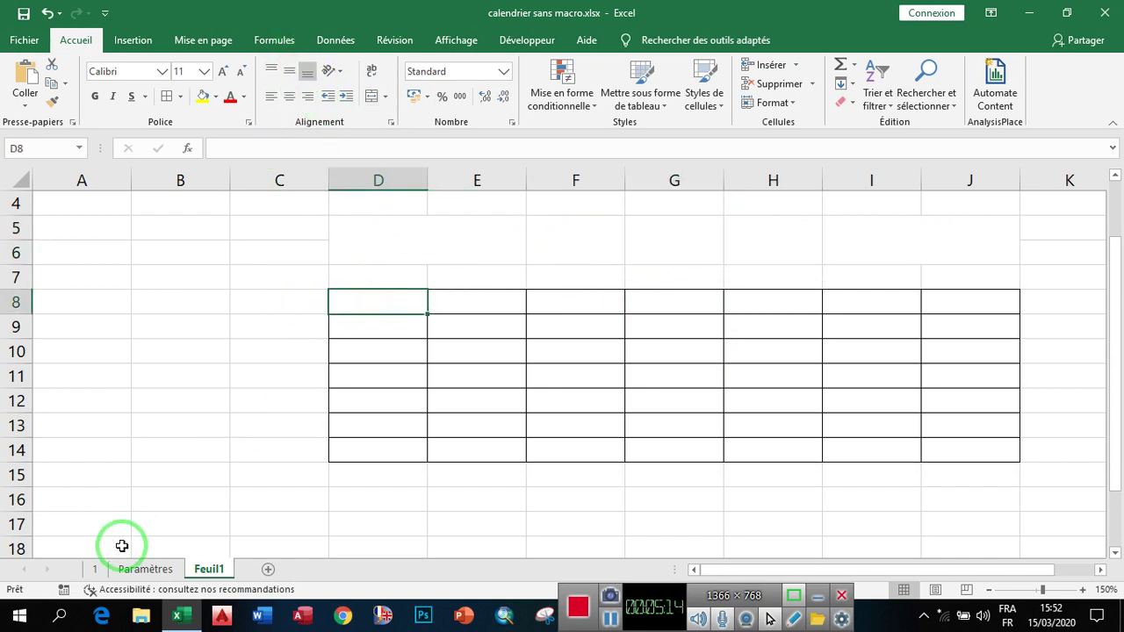
Check the formulas behind the Lun, Mar and Mer headers on sheet 1
left_click(94, 569)
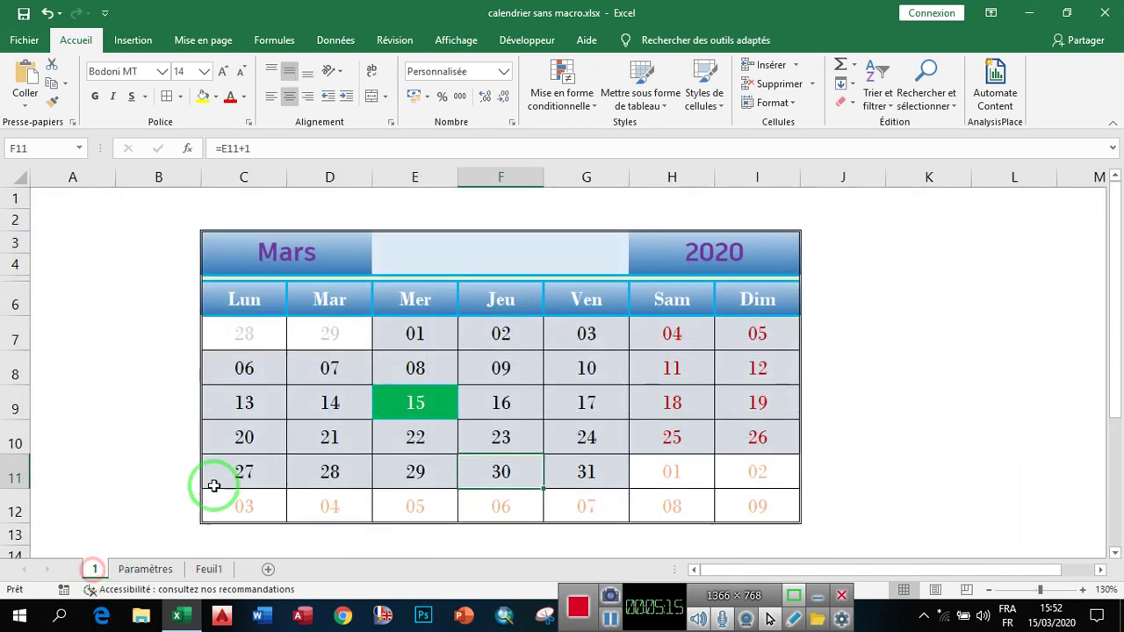
left_click(264, 298)
left_click(320, 307)
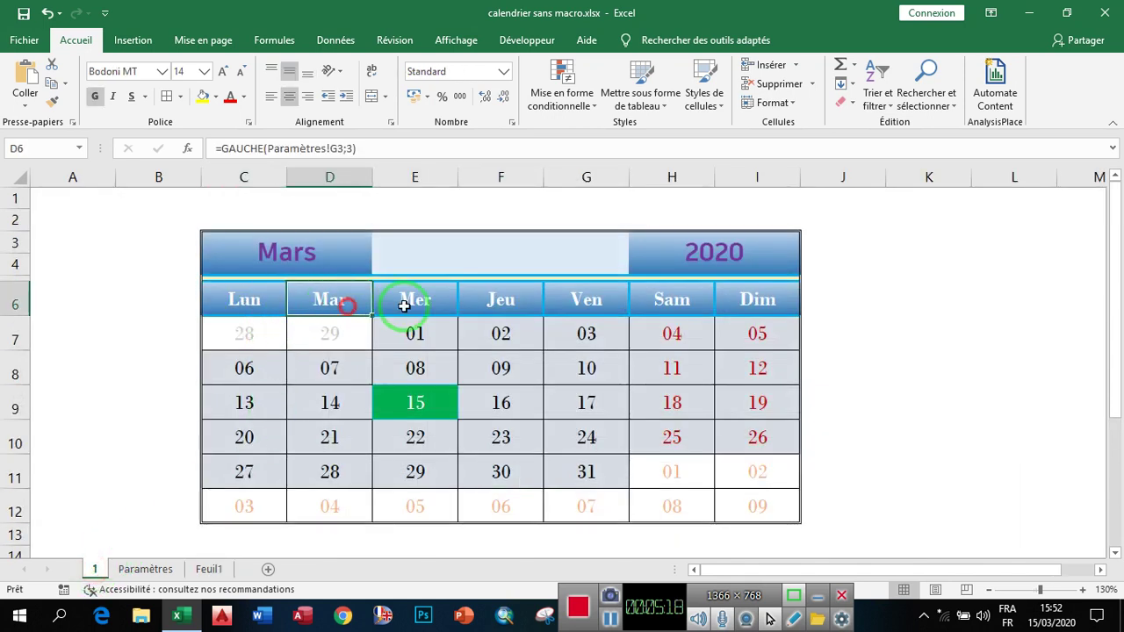
left_click(442, 302)
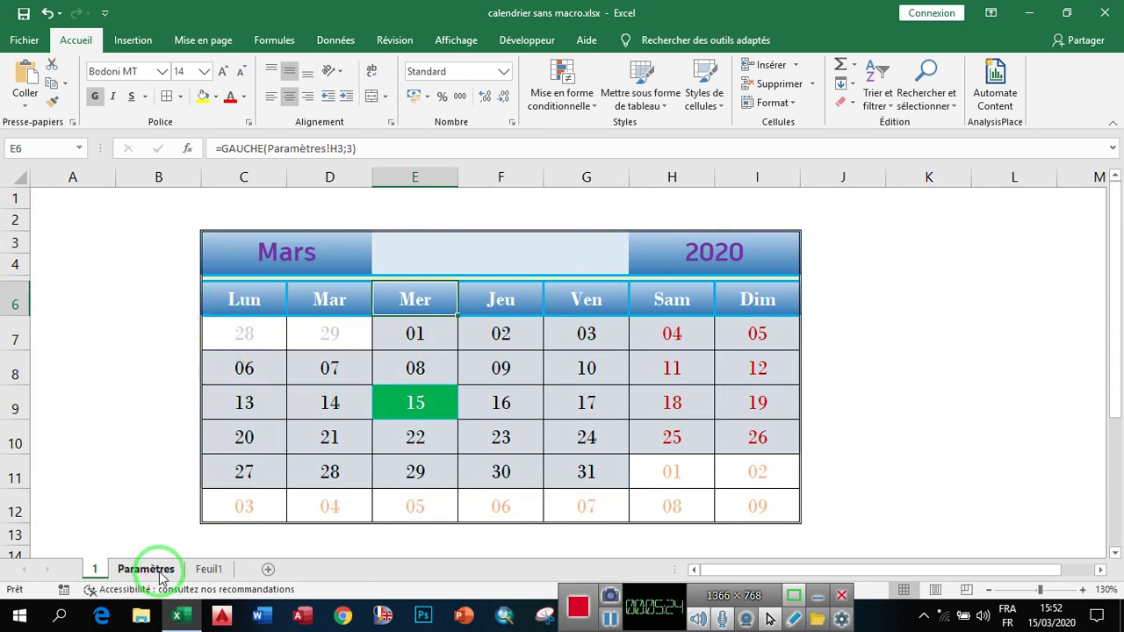
Rename the Feuil1 sheet to Calendrier
left_click(213, 571)
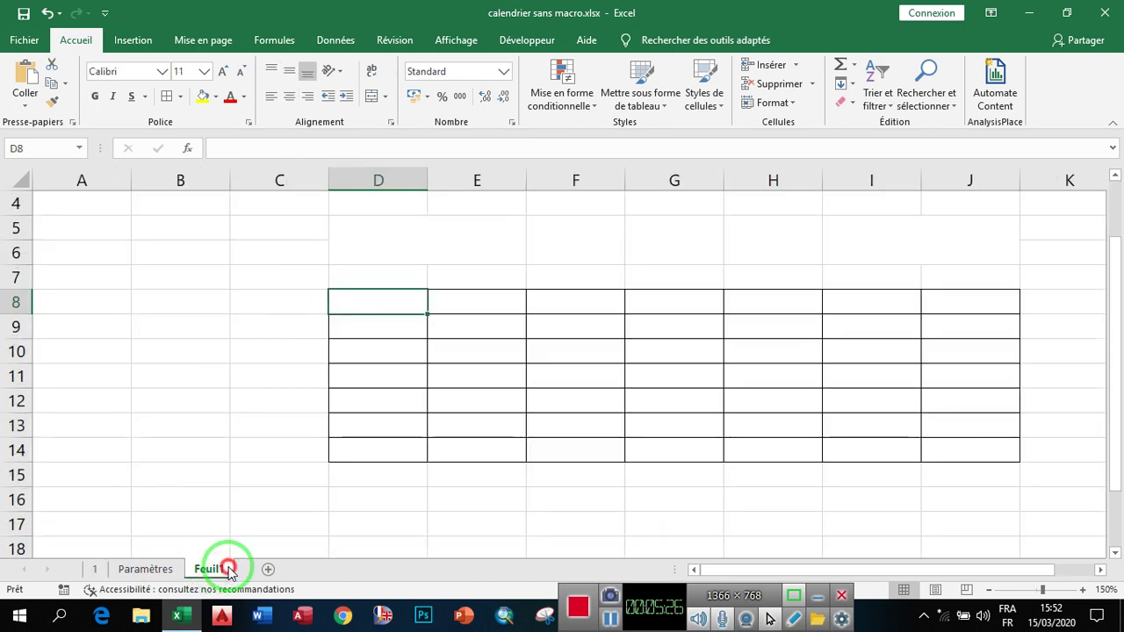
double_click(225, 568)
type("Calendrier")
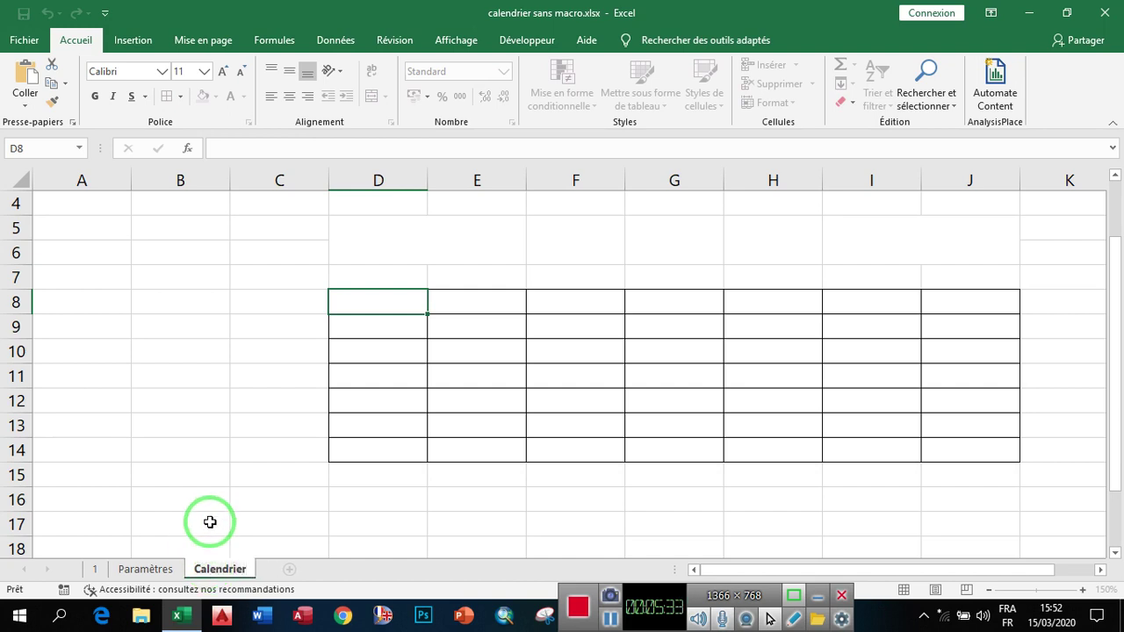
left_click(209, 523)
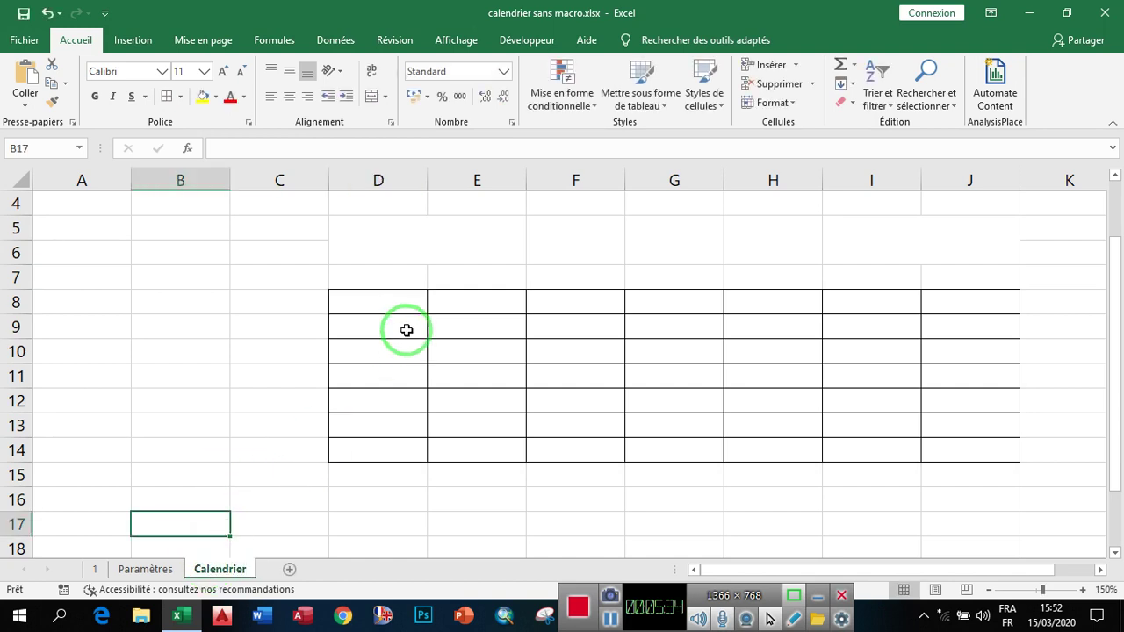
Make row 8 taller and check cells D8 through J8 of the grid
left_click(379, 312)
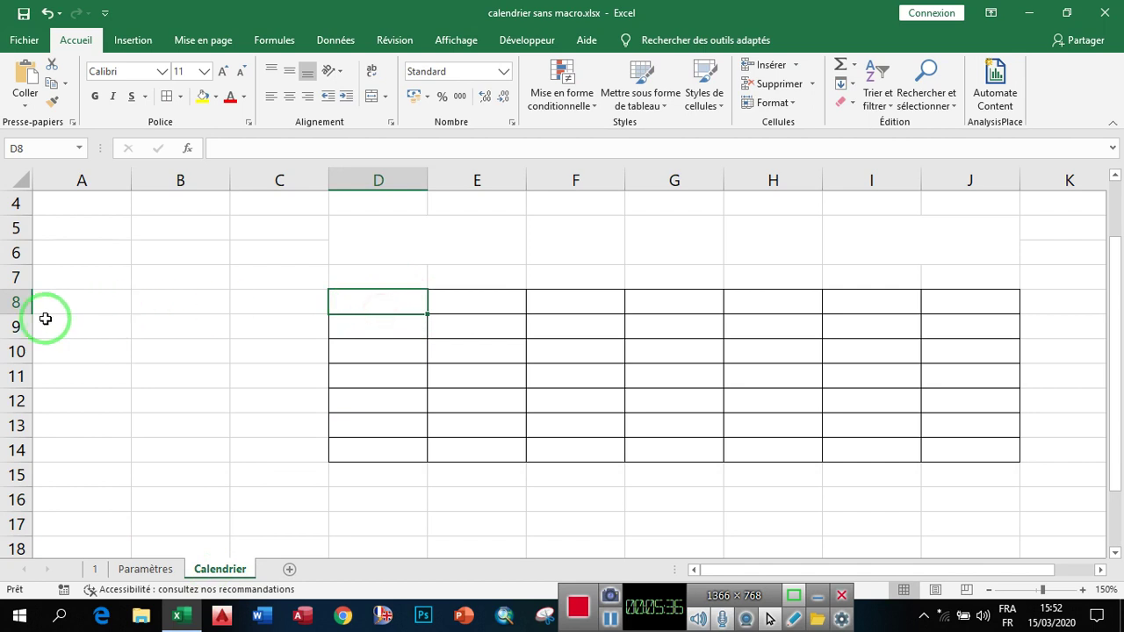
left_click_drag(27, 314, 27, 328)
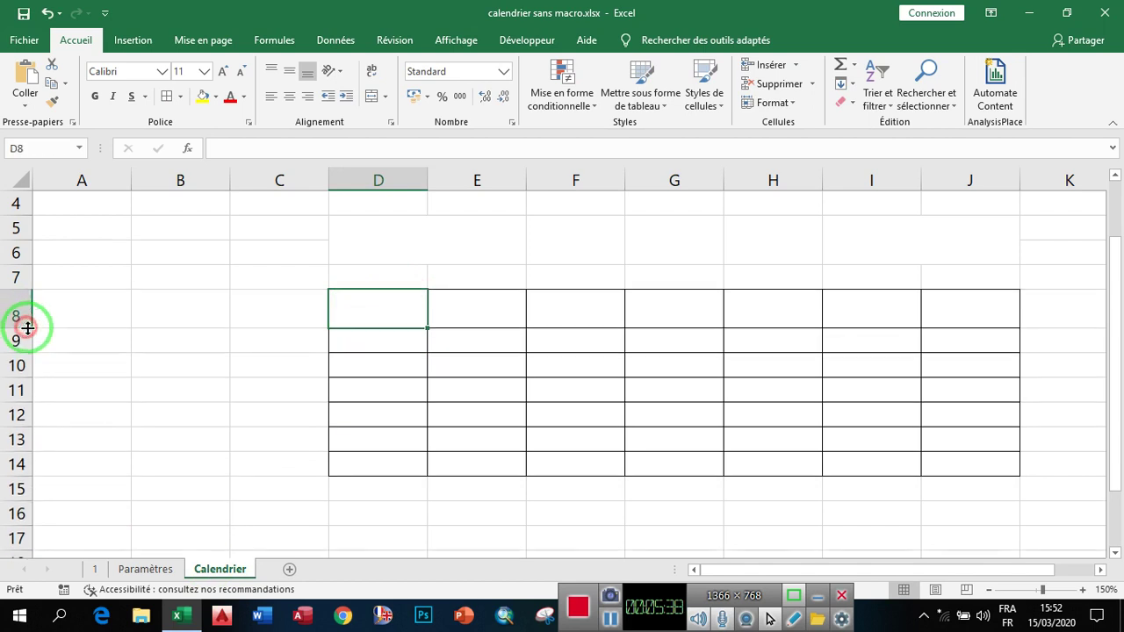
left_click(463, 303)
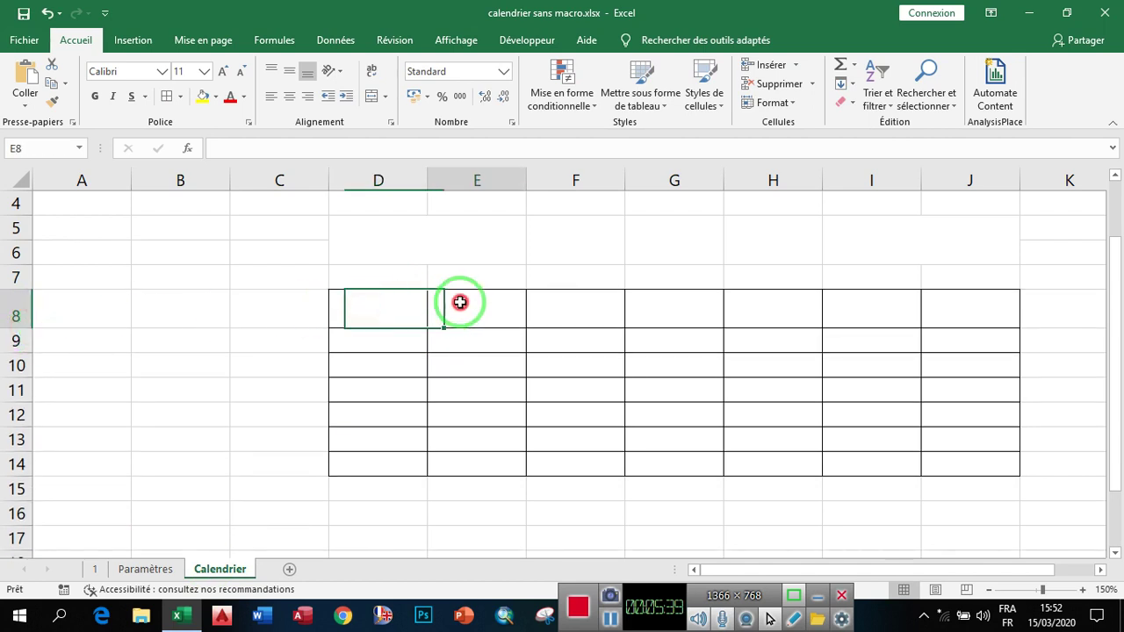
left_click(600, 316)
left_click(694, 311)
left_click(803, 308)
left_click(893, 309)
left_click(986, 314)
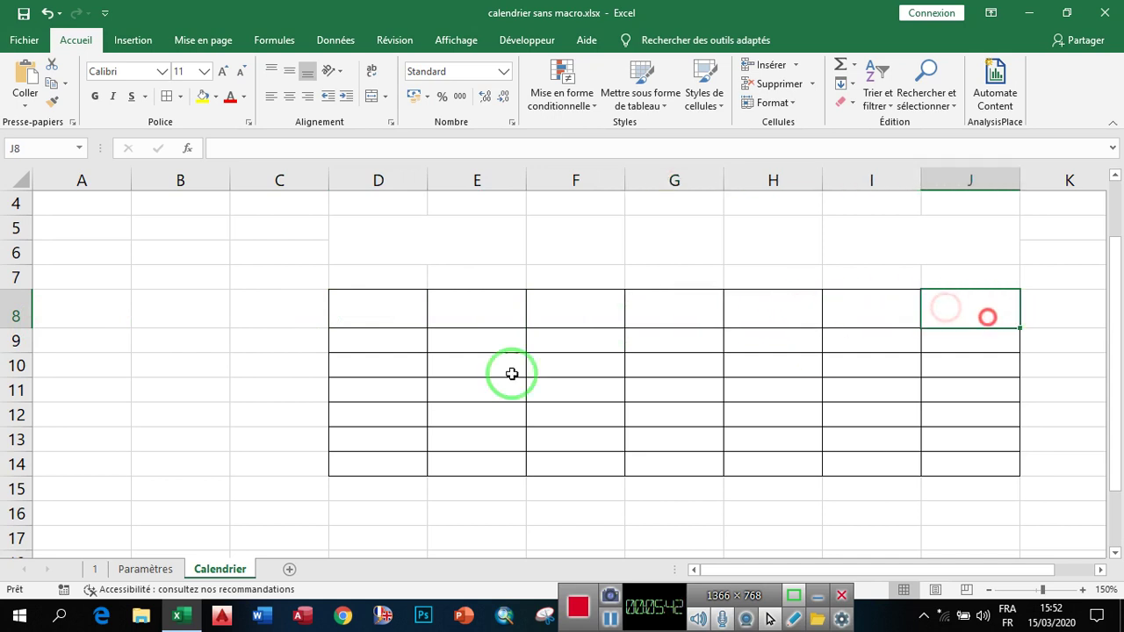
Apply a new row height to rows 9 to 14 through Hauteur de ligne
left_click_drag(14, 343, 21, 461)
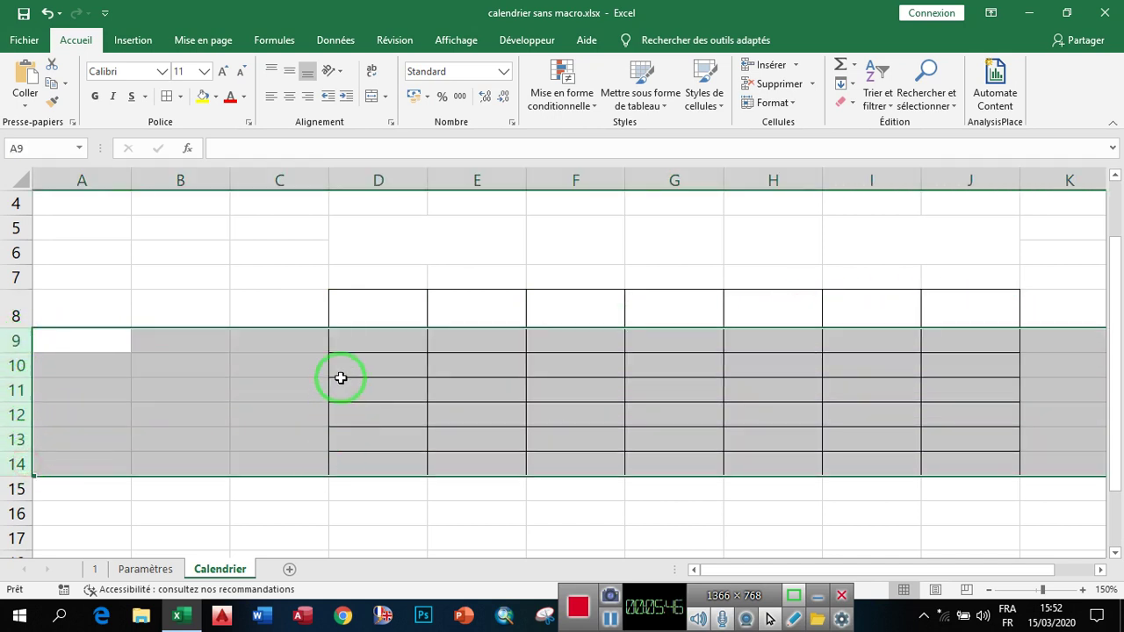
right_click(22, 373)
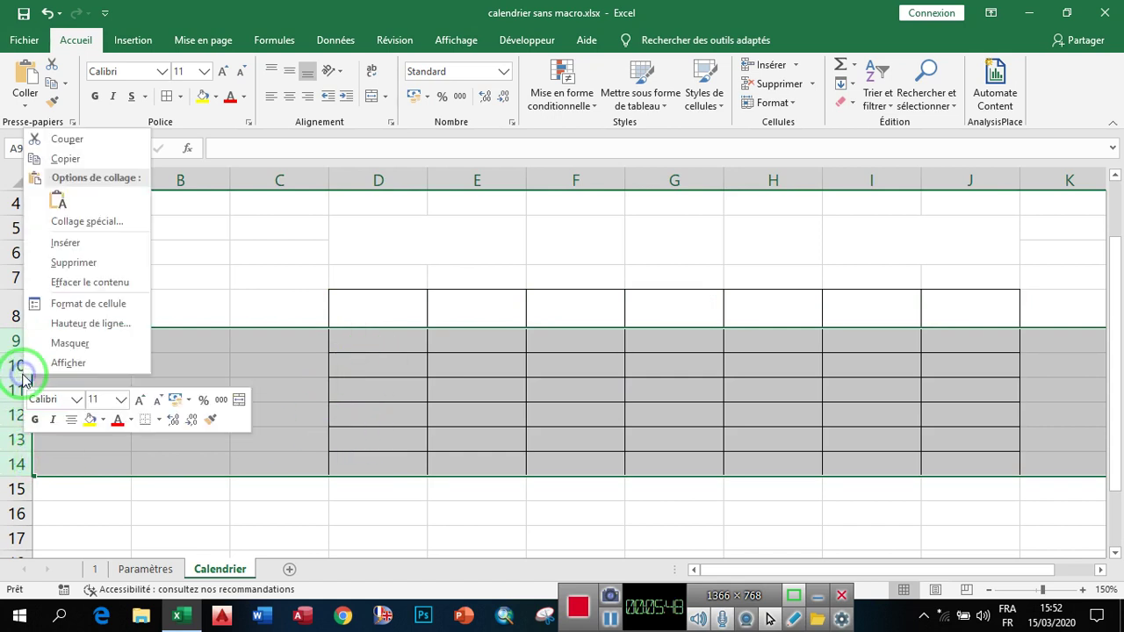
left_click(98, 325)
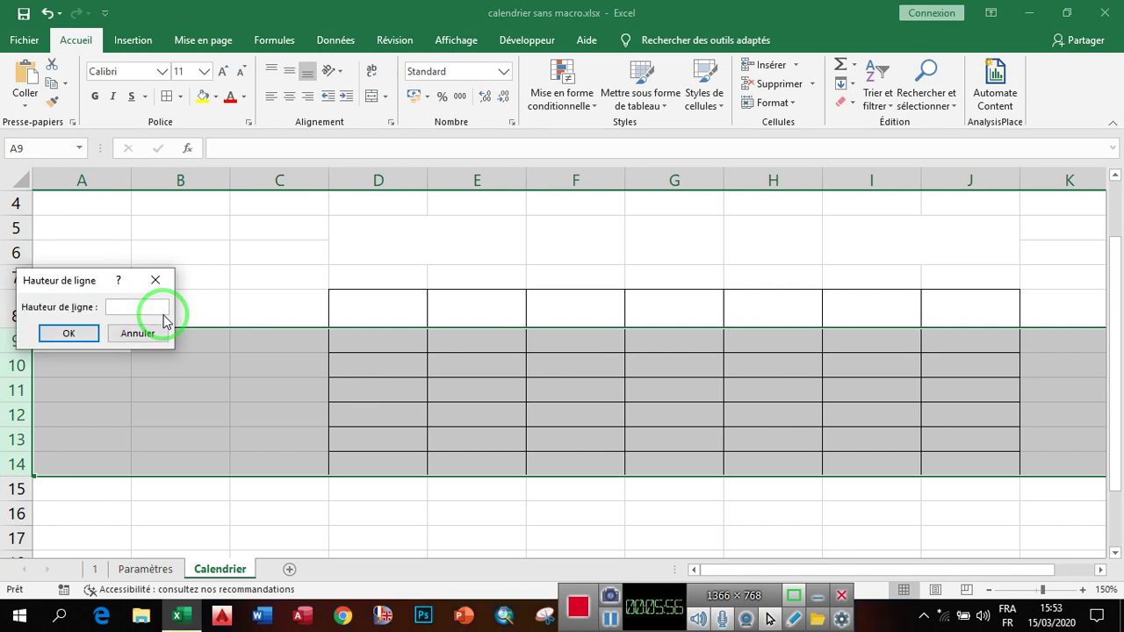
type("20")
key("Return")
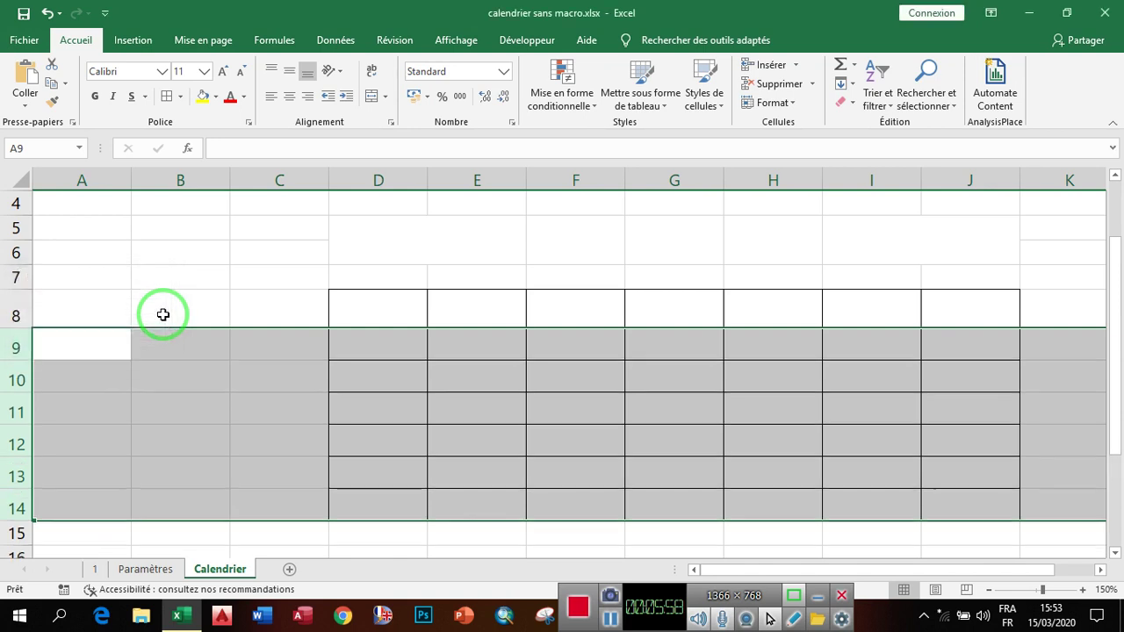
Set columns D through J to width 10 through Largeur de colonne
left_click_drag(376, 179, 933, 167)
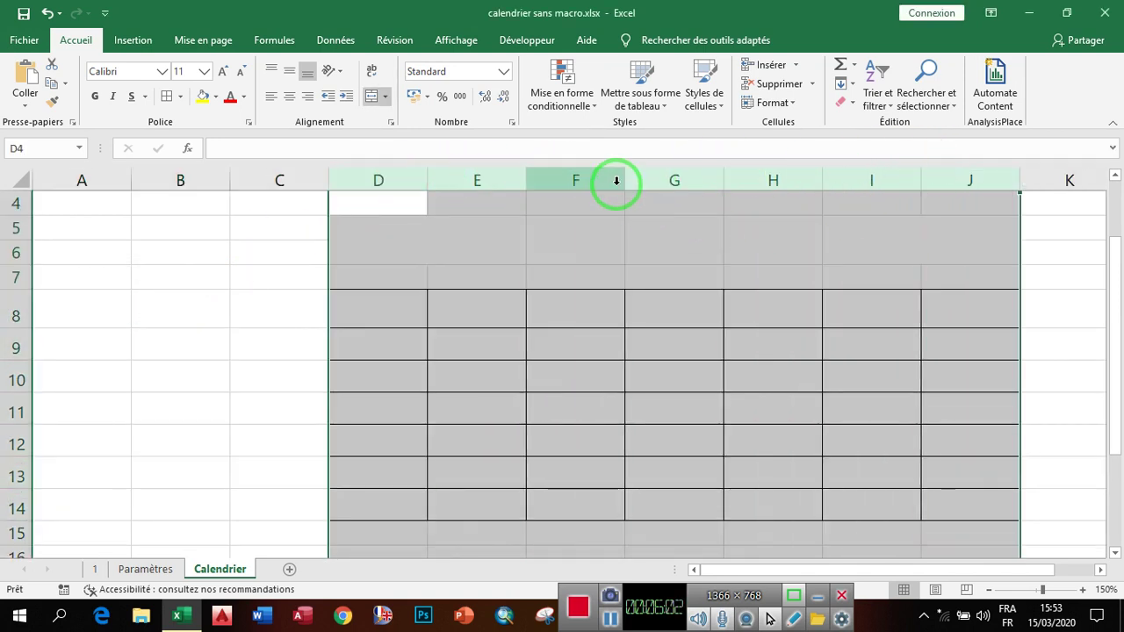
right_click(604, 176)
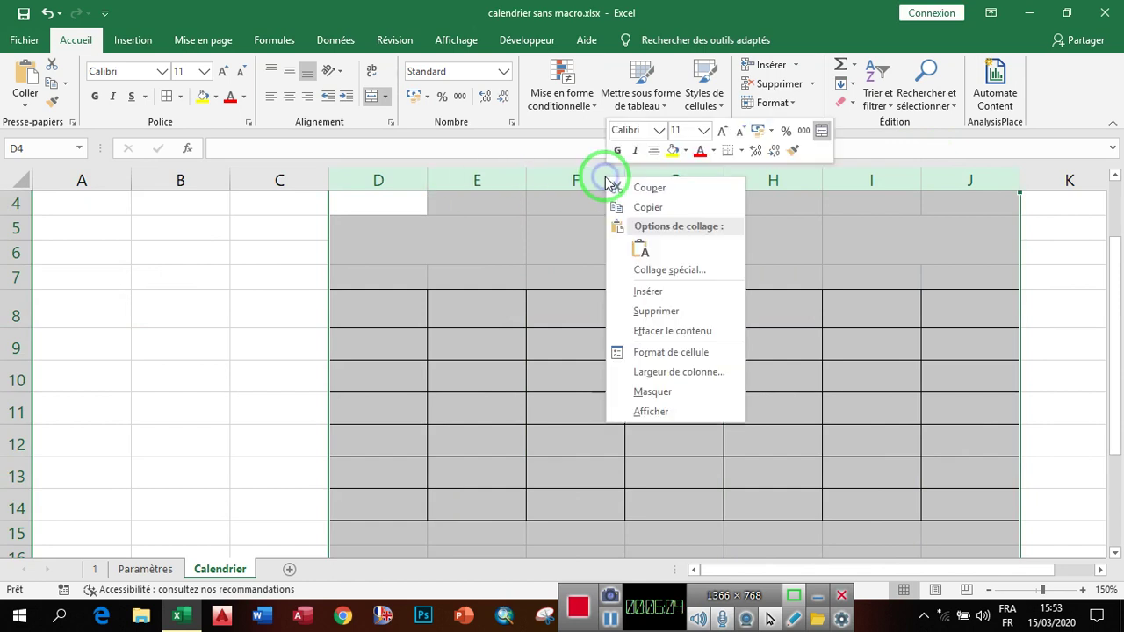
left_click(669, 373)
type("10")
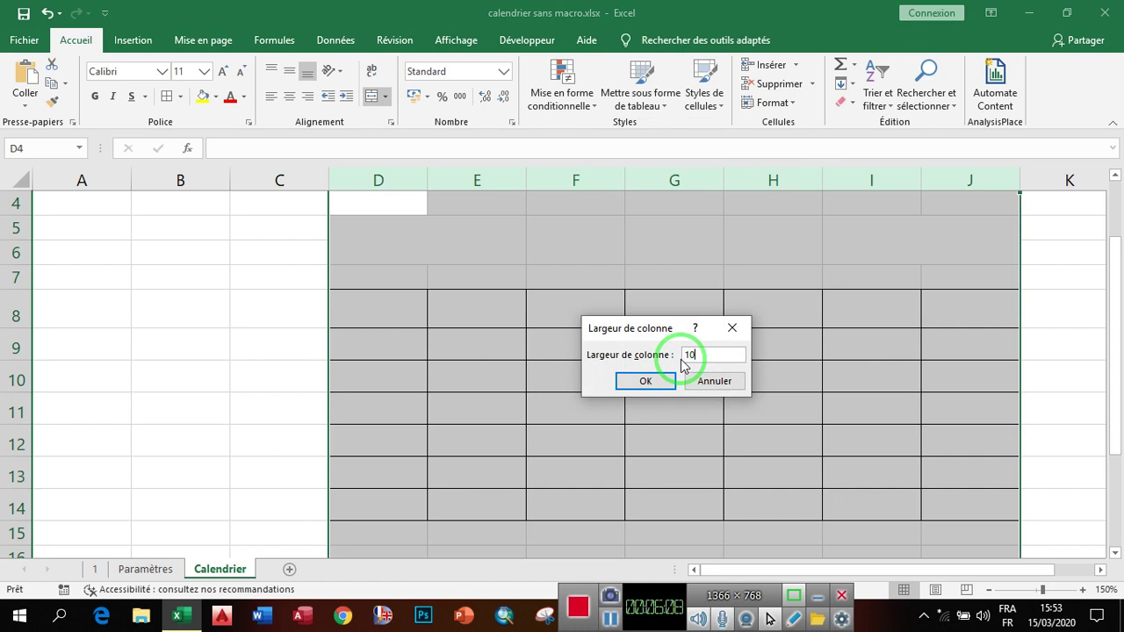
key("Return")
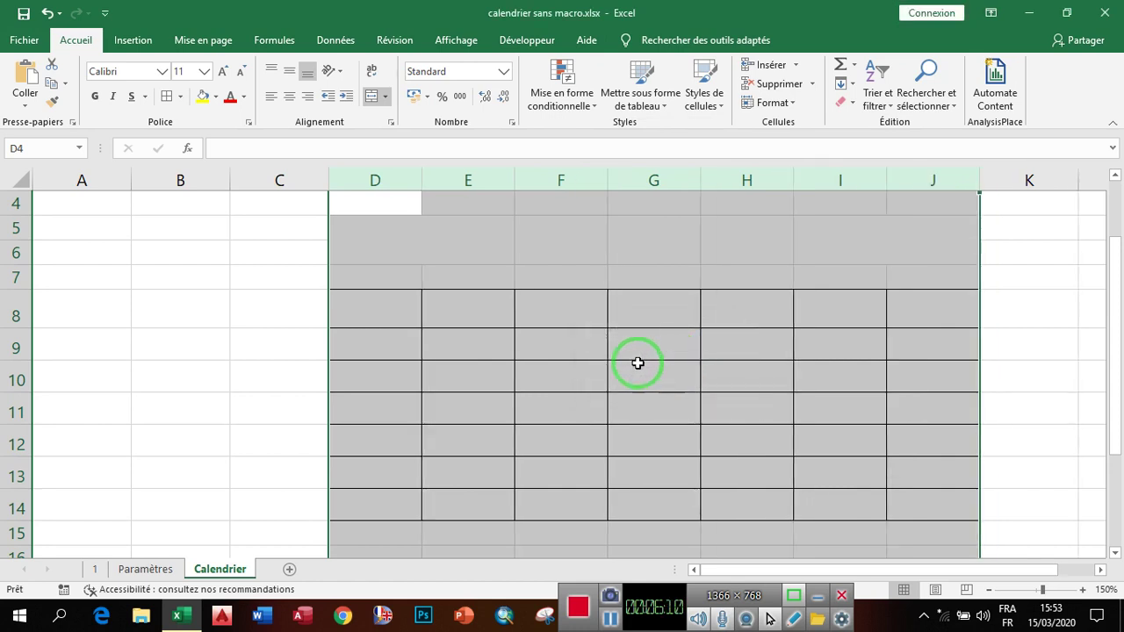
left_click(500, 434)
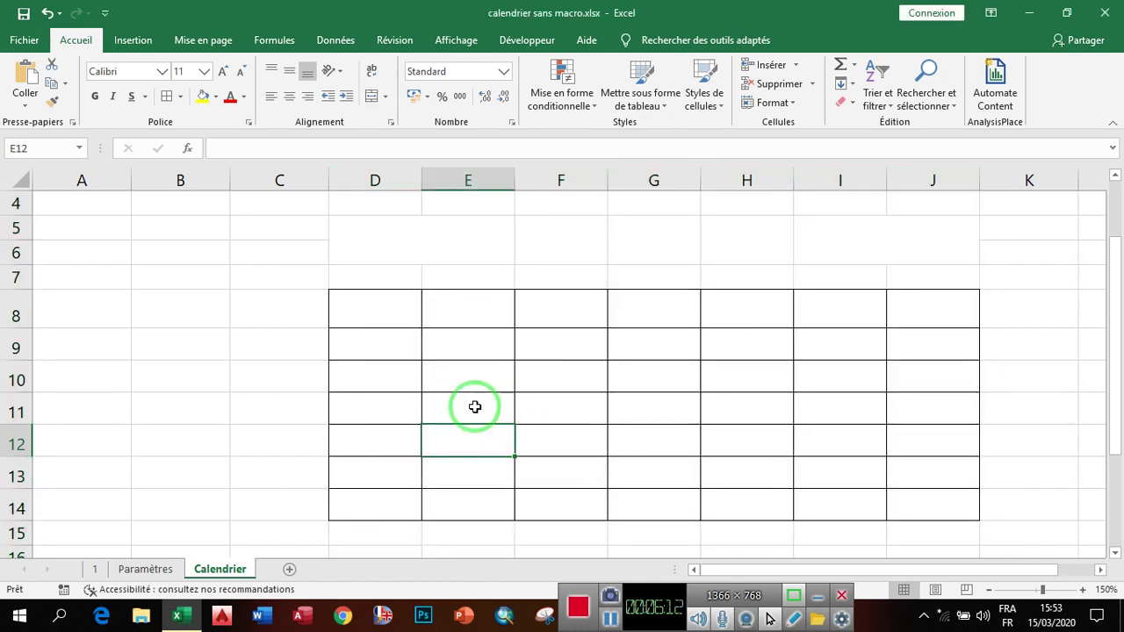
left_click(365, 309)
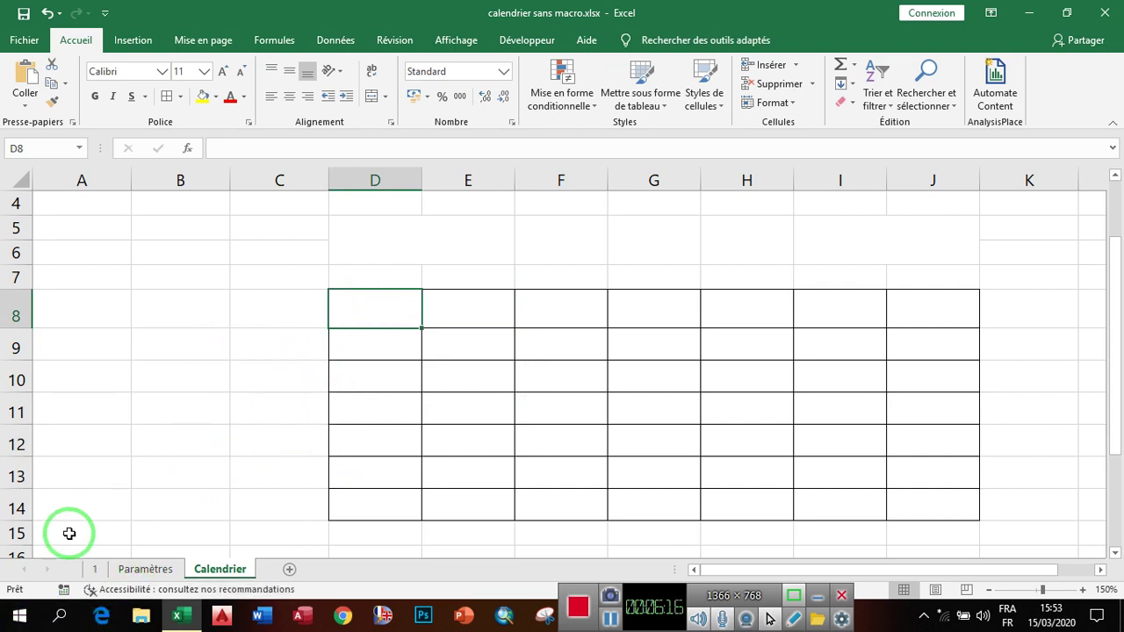
Inspect the formula behind the Lun header on the finished example calendar sheet
left_click(97, 569)
left_click(272, 301)
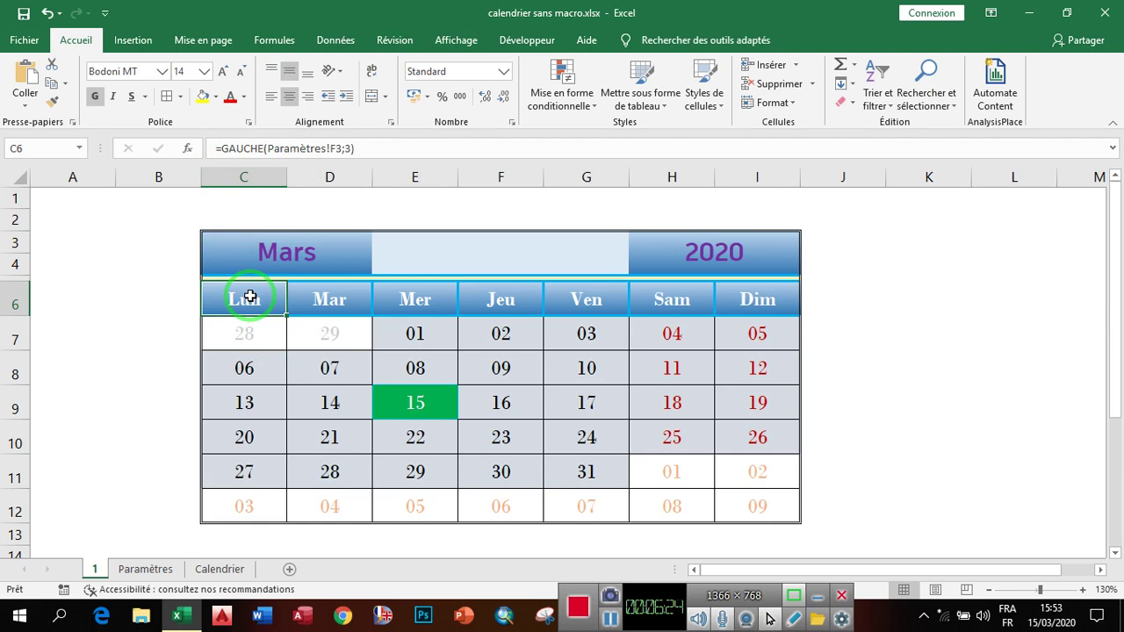
left_click(214, 570)
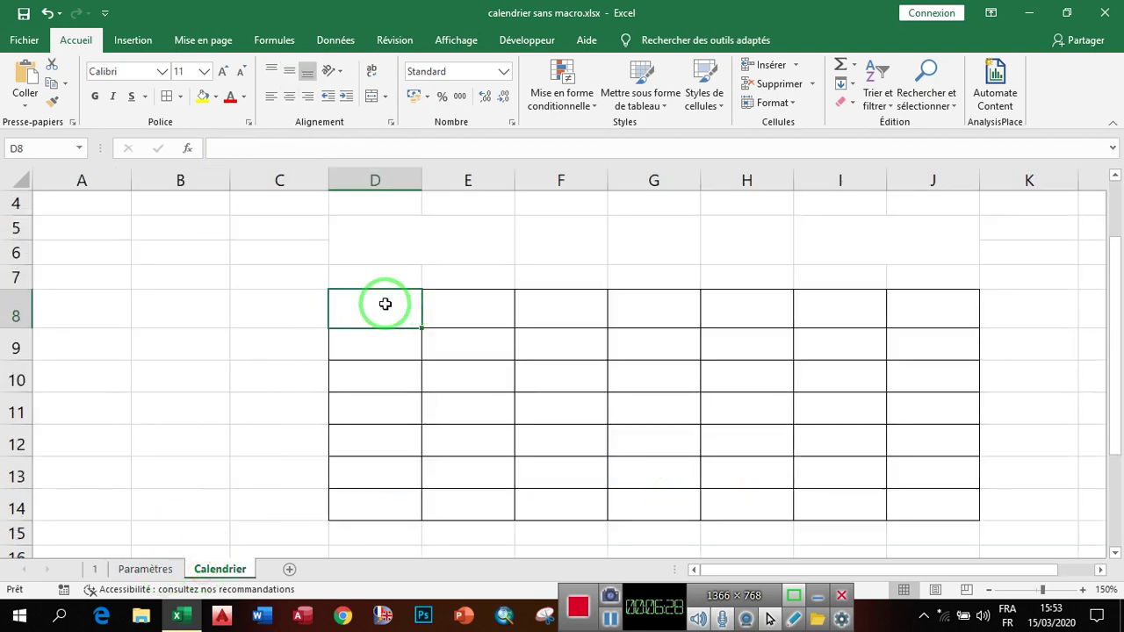
Enter =GAUCHE(Paramètres!F3;3) in Calendrier D8 so it shows Lun
type("=")
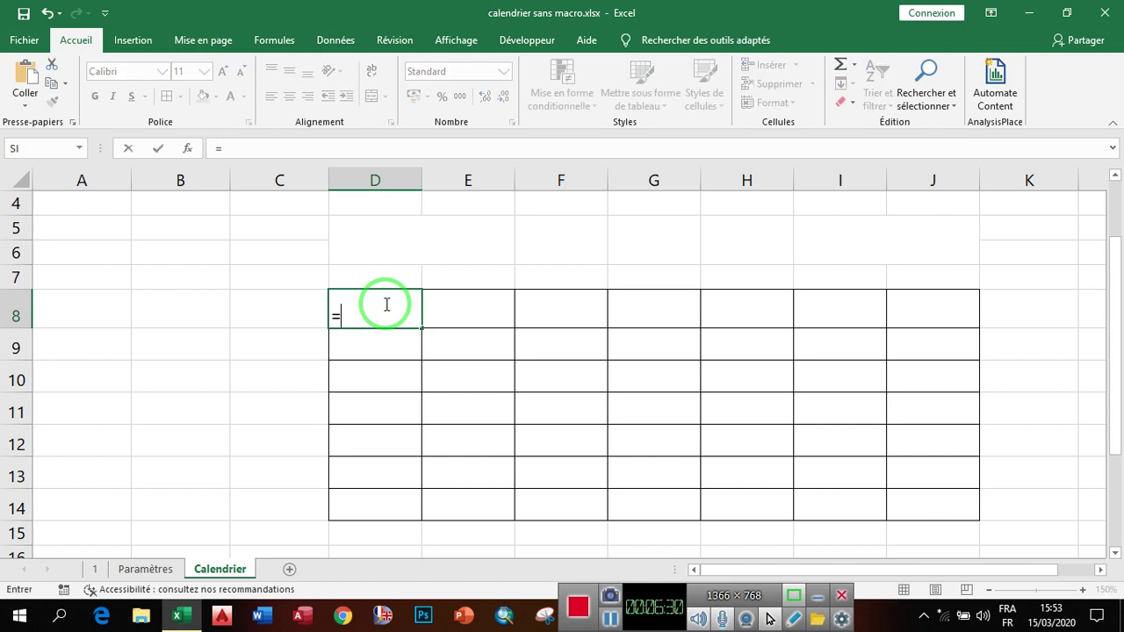
type("gau")
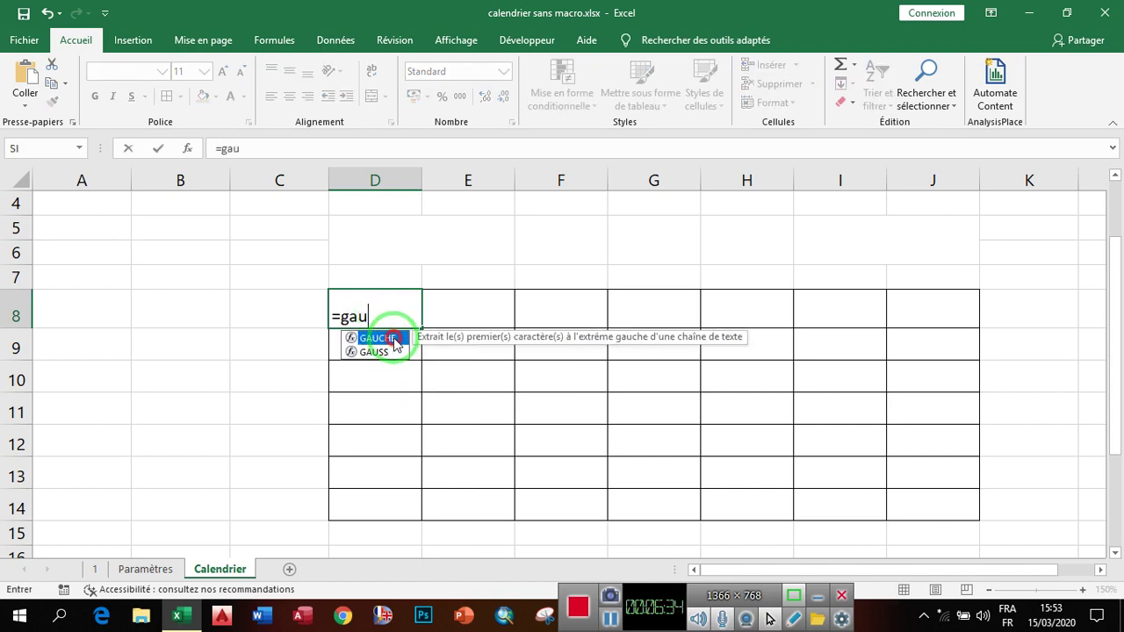
double_click(393, 338)
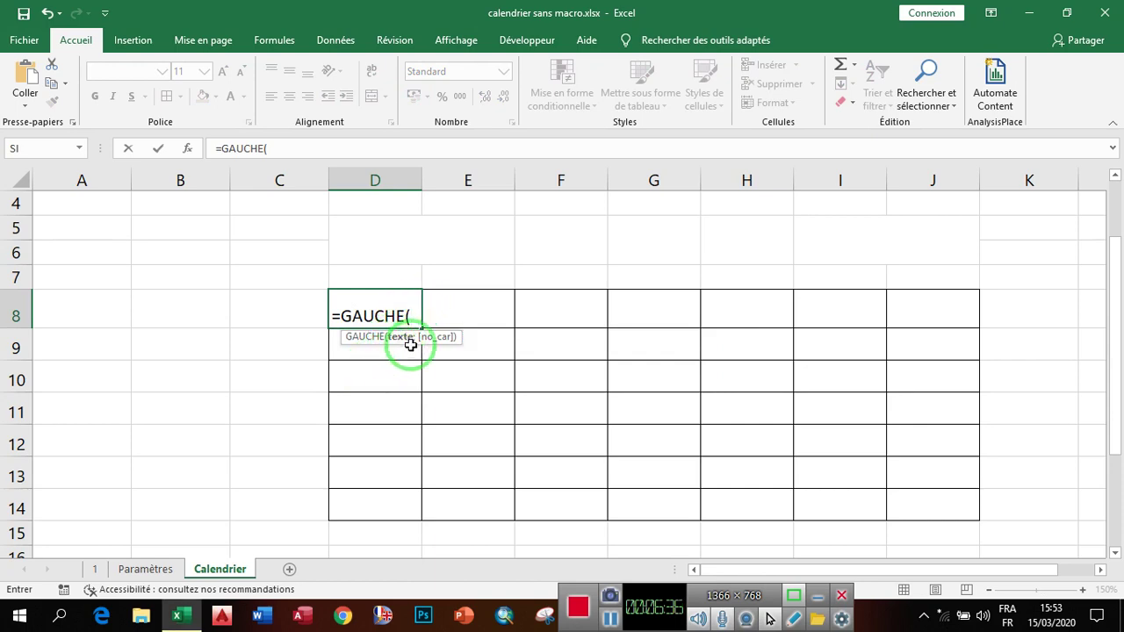
left_click(158, 570)
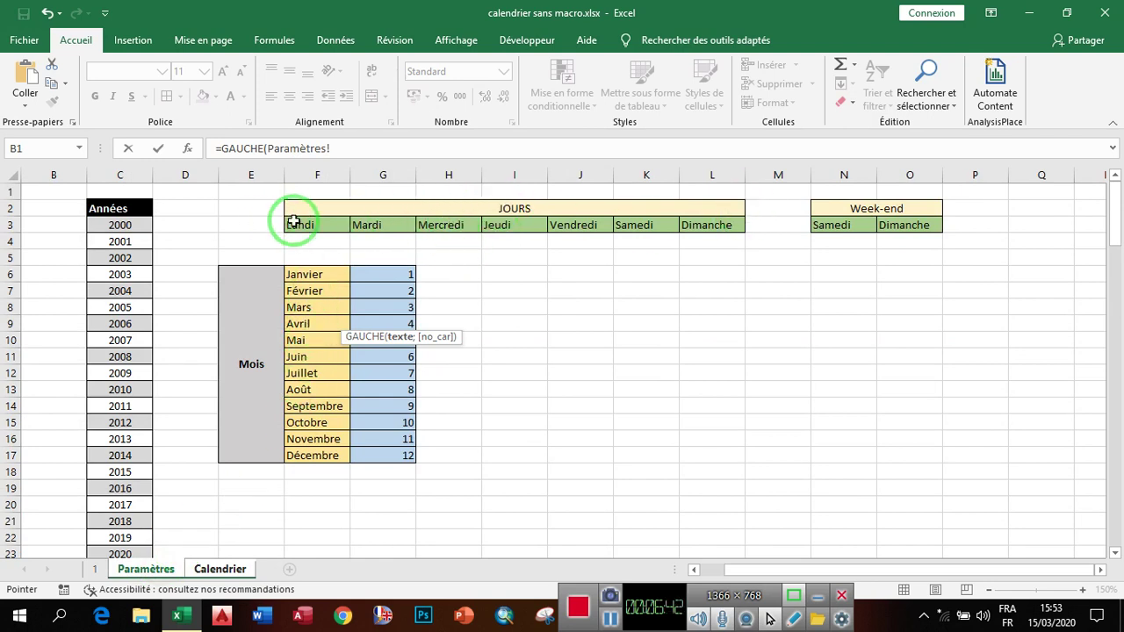
left_click(299, 226)
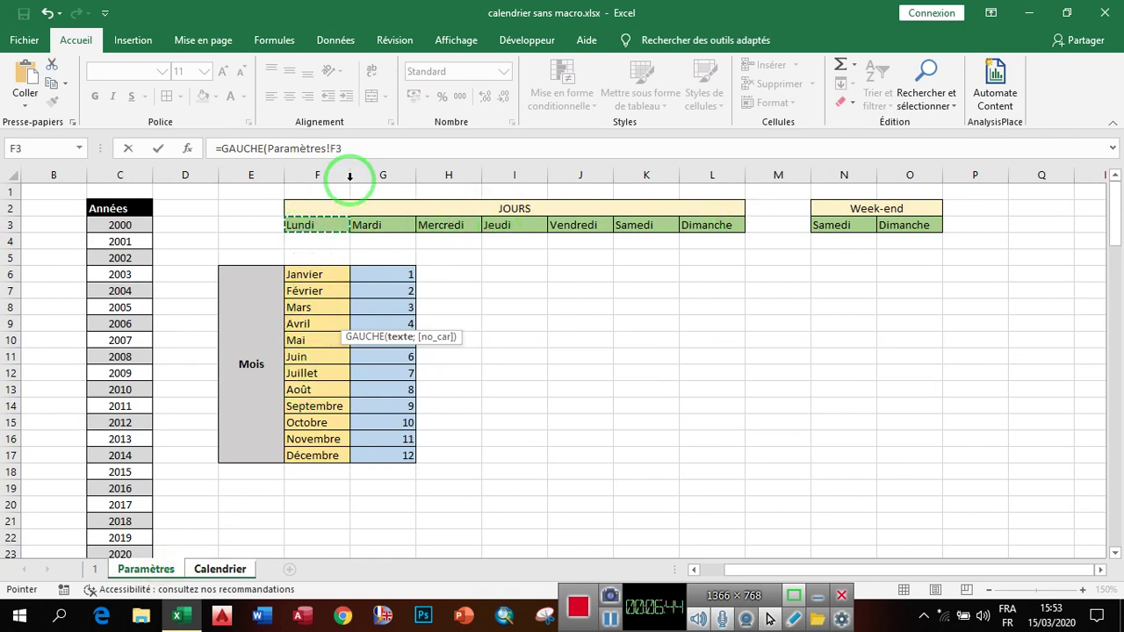
left_click(357, 149)
type(";3)")
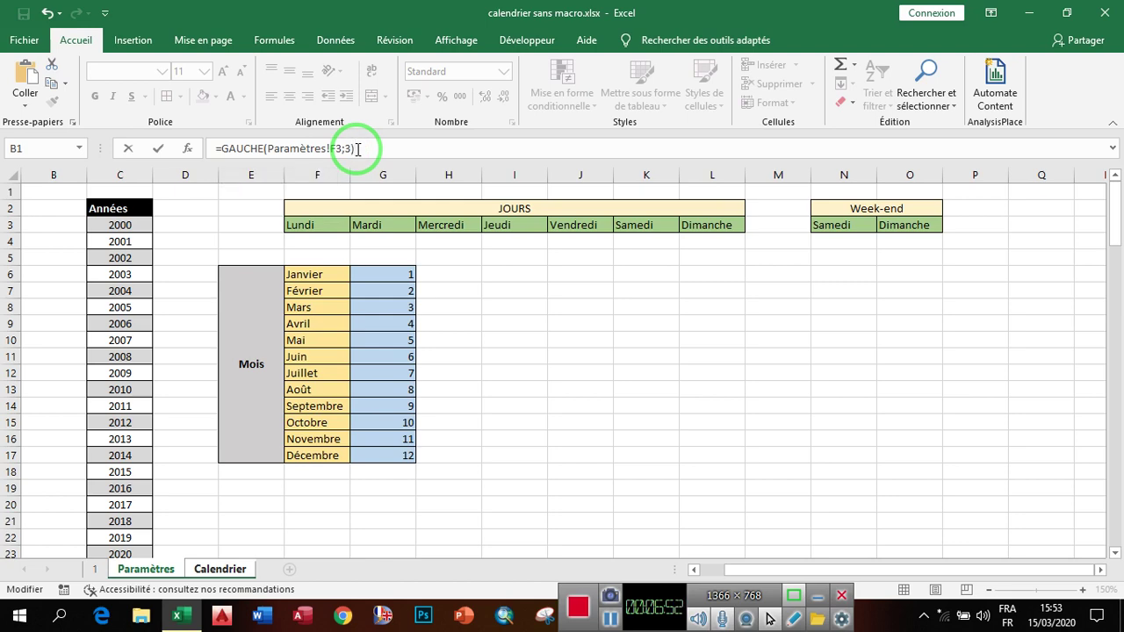
key("Return")
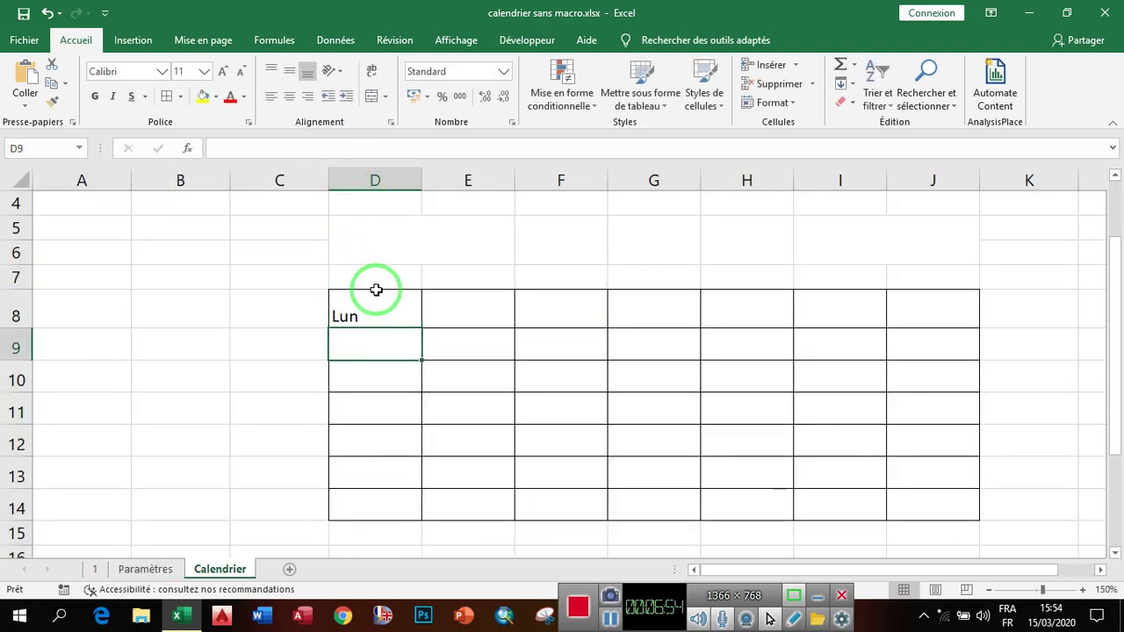
Copy D8's formula across to J8 for Lun through Dim, centred horizontally and vertically
left_click(382, 312)
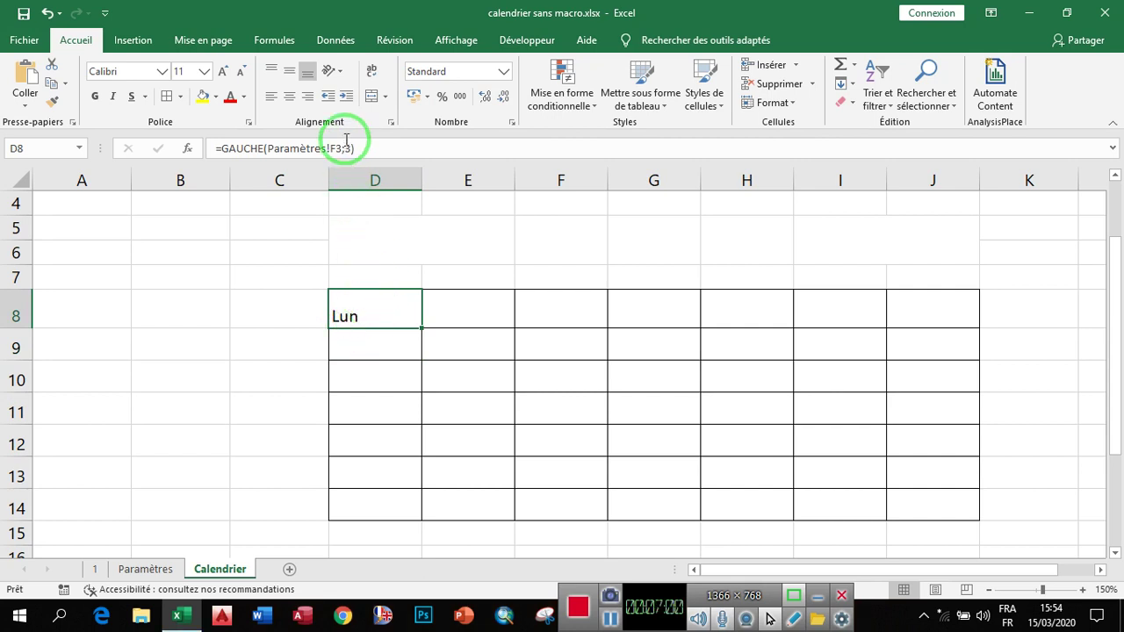
left_click(396, 303)
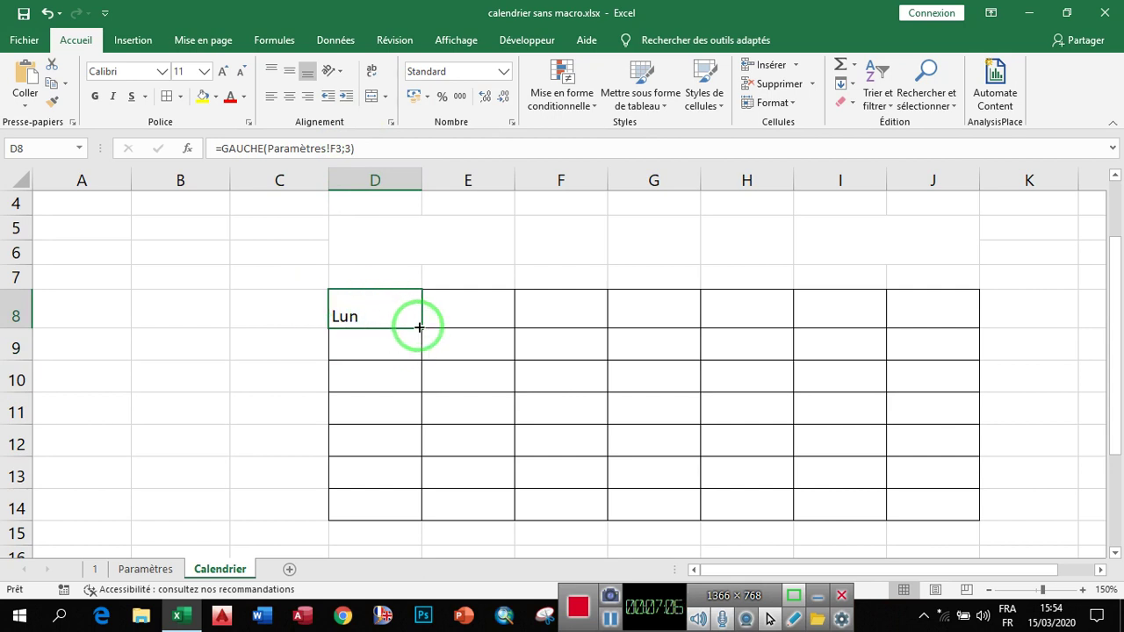
left_click_drag(419, 327, 932, 321)
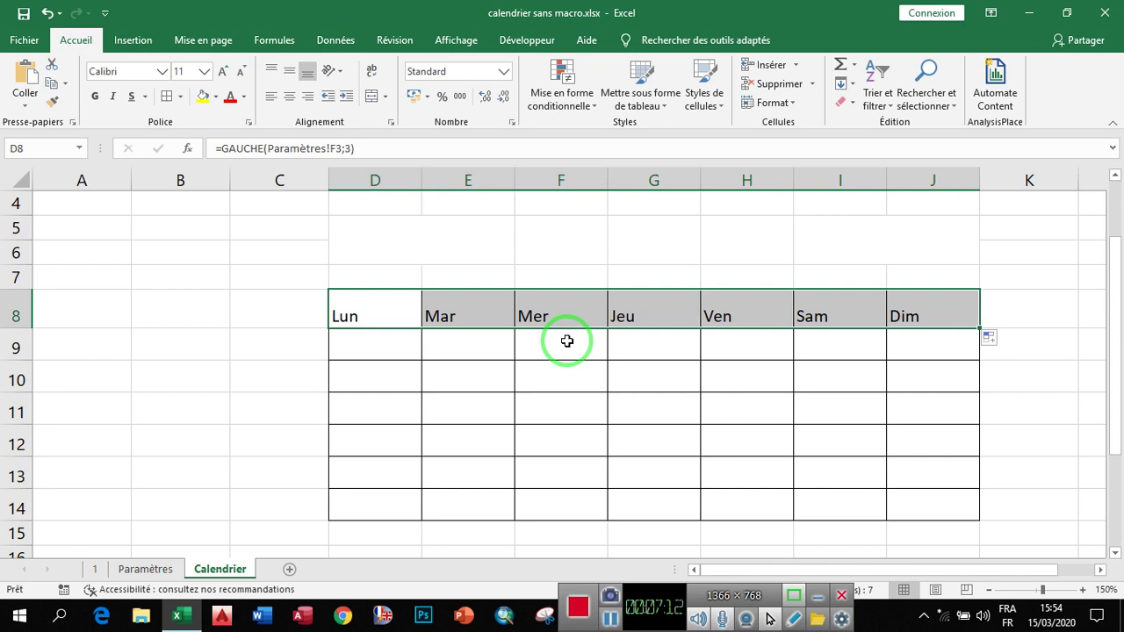
left_click(291, 99)
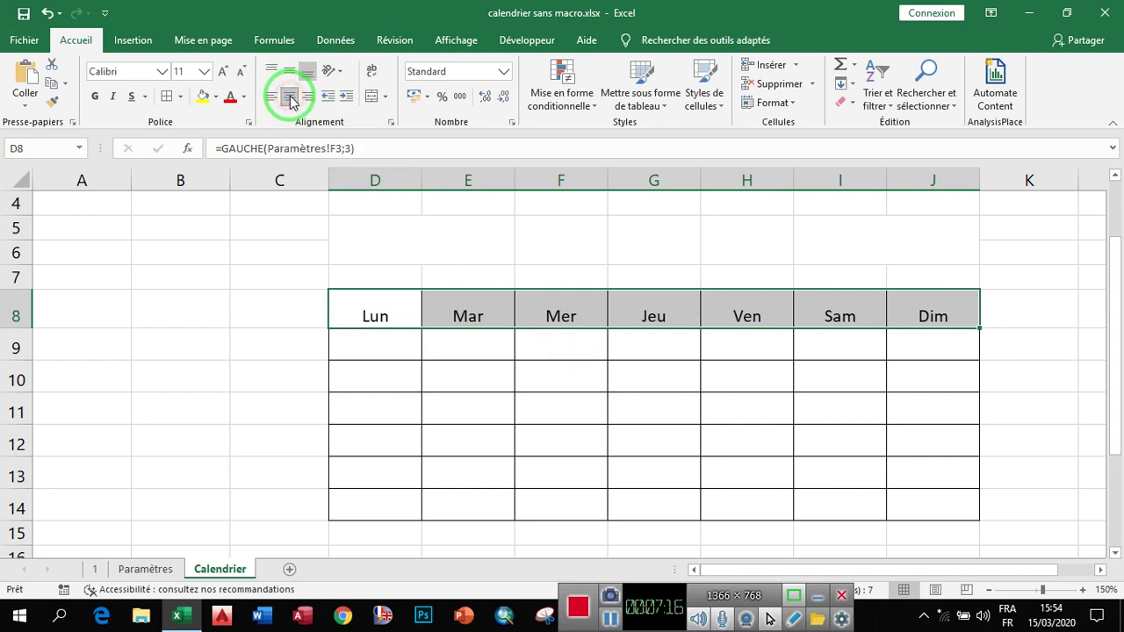
left_click(291, 71)
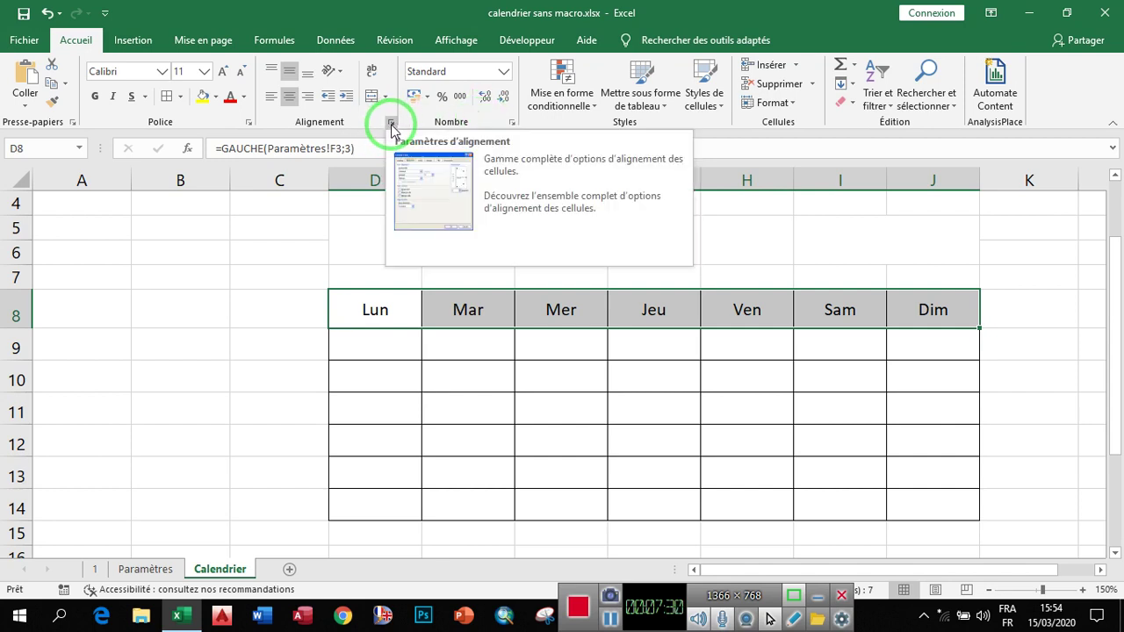
Fill the Lun–Dim headers with a light blue, first-variant horizontal gradient via Fill Effects
left_click(512, 123)
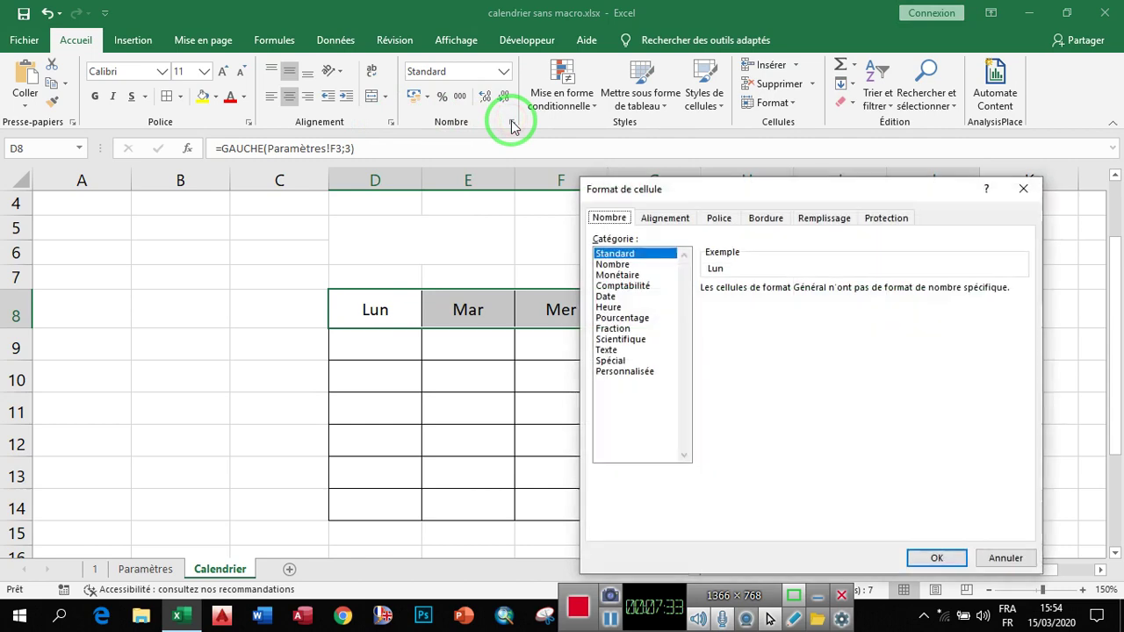
left_click(824, 219)
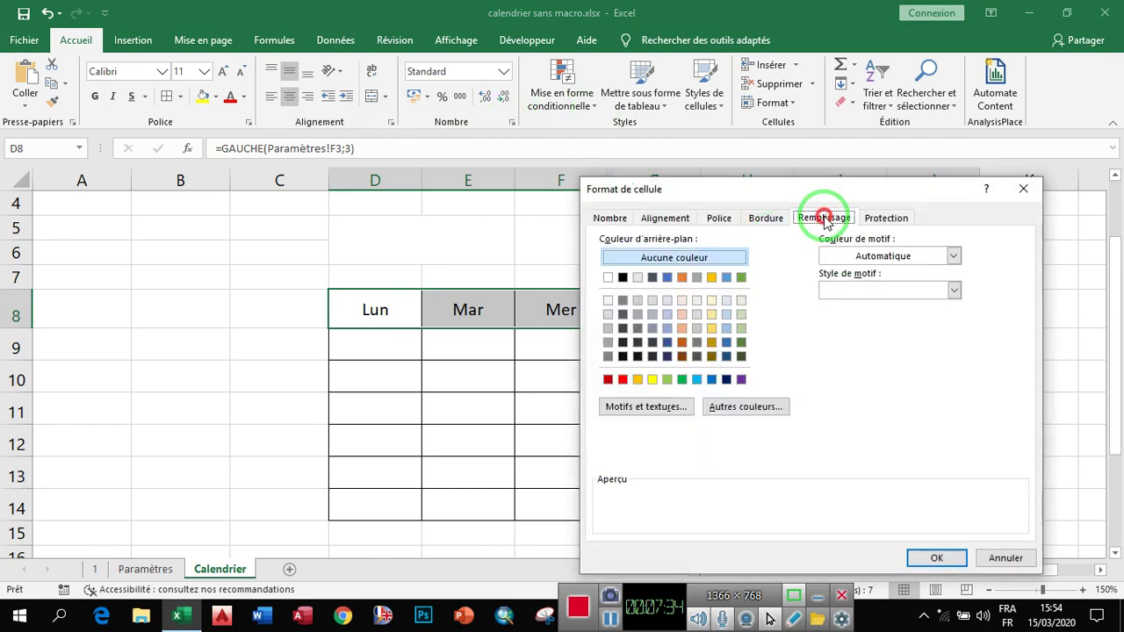
left_click(640, 409)
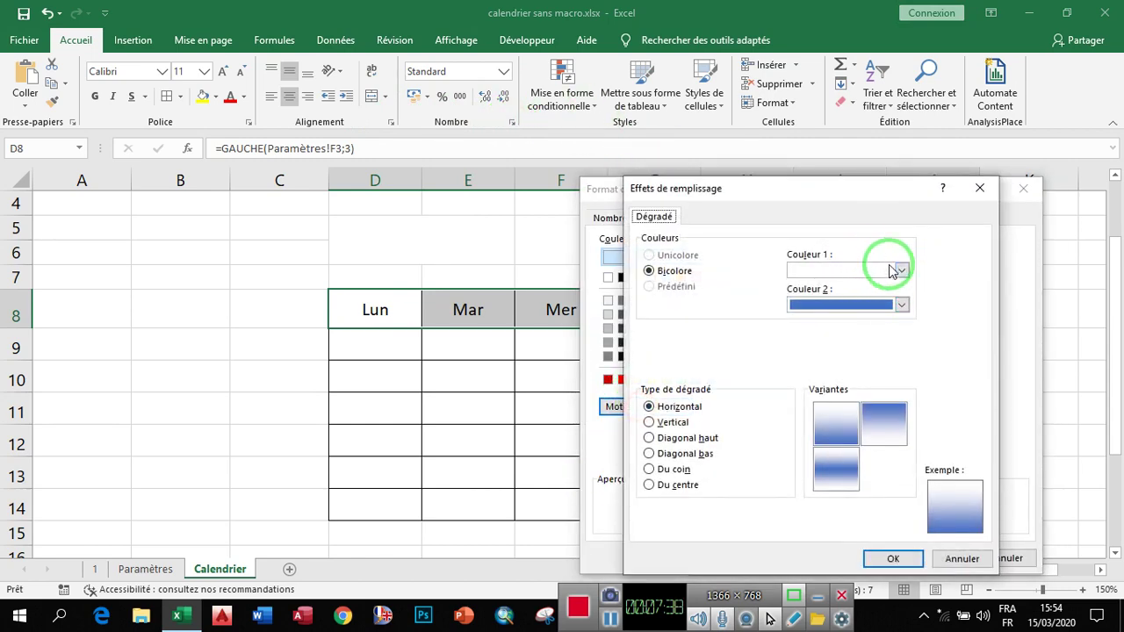
left_click(902, 270)
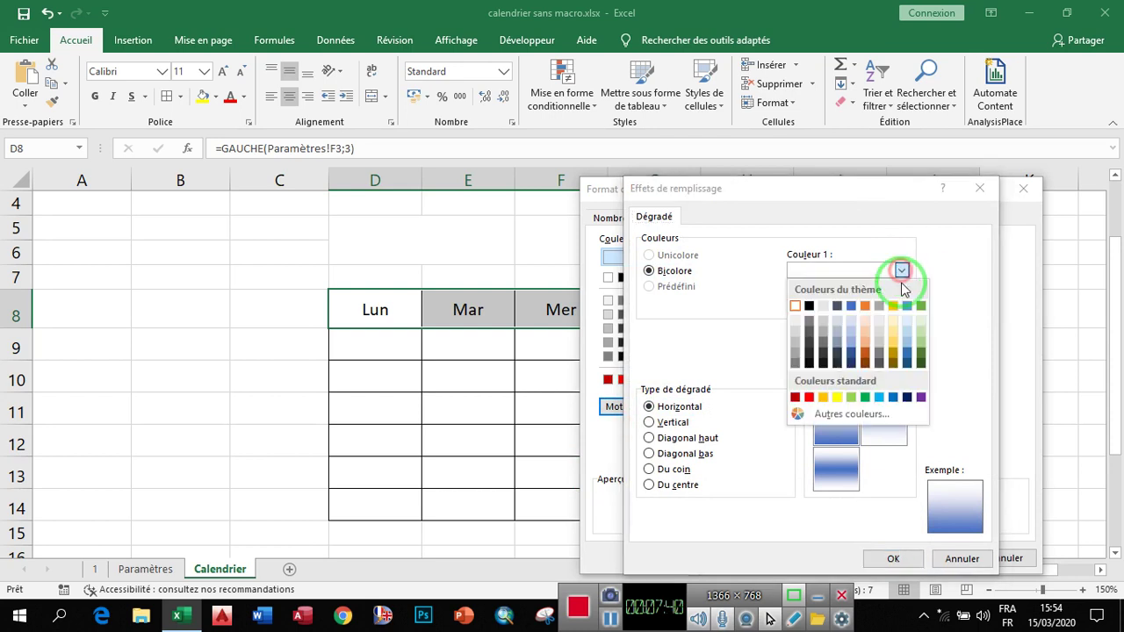
left_click(908, 344)
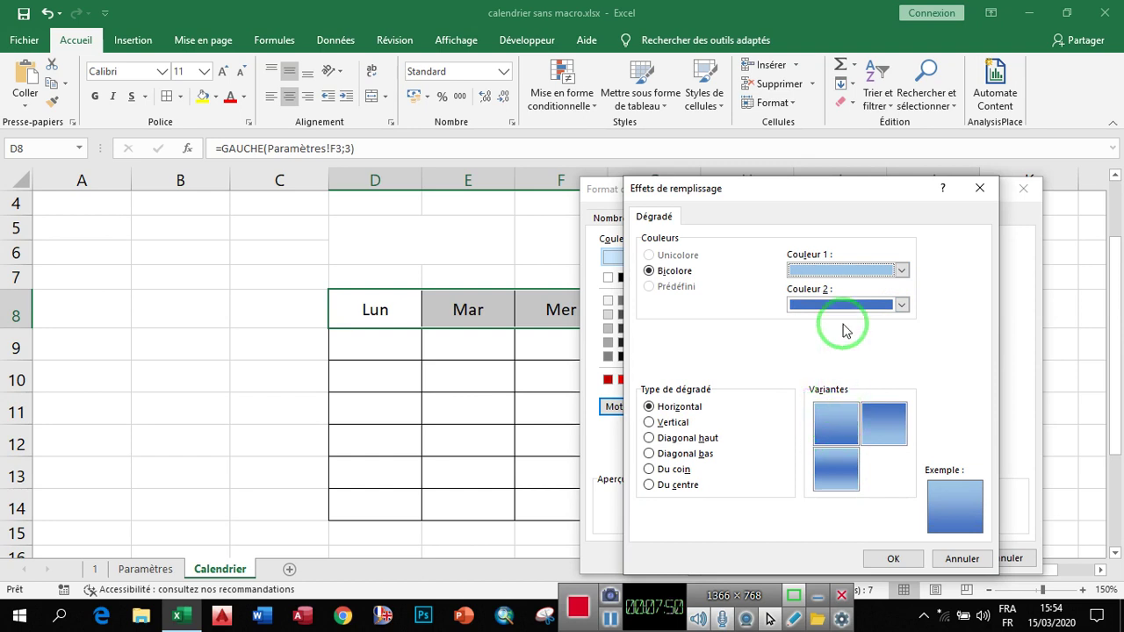
left_click(831, 438)
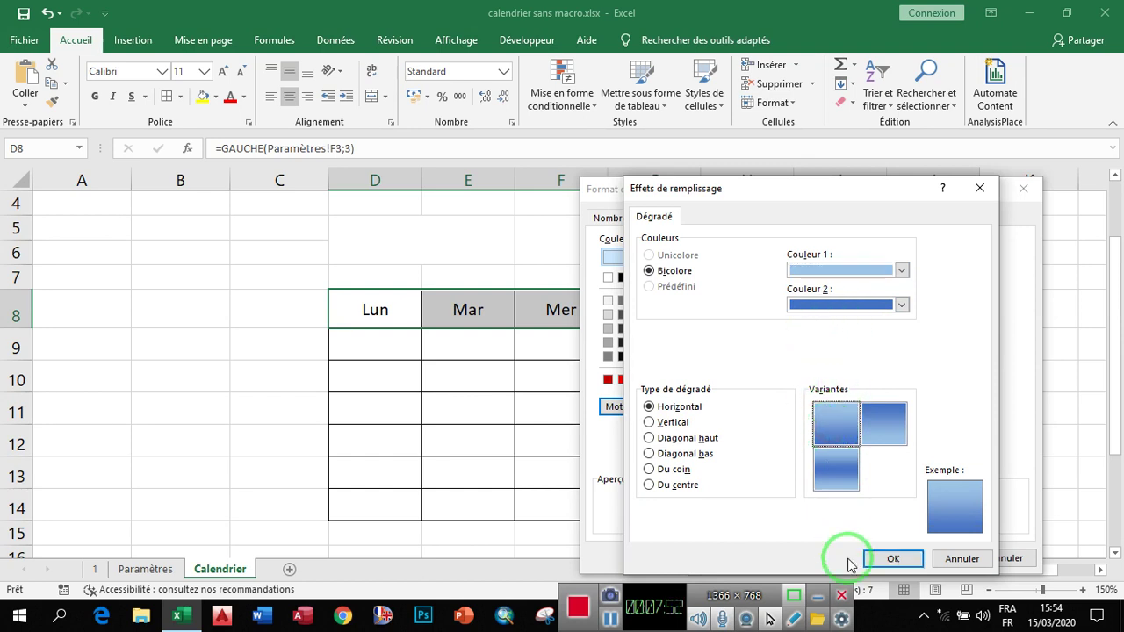
left_click(891, 559)
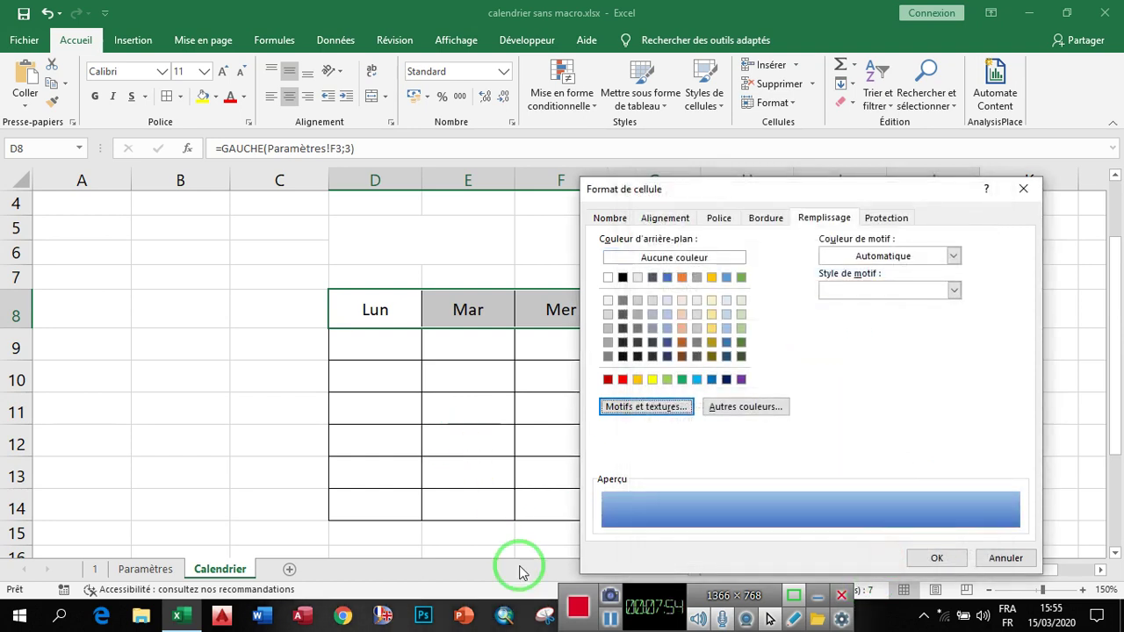
left_click(922, 561)
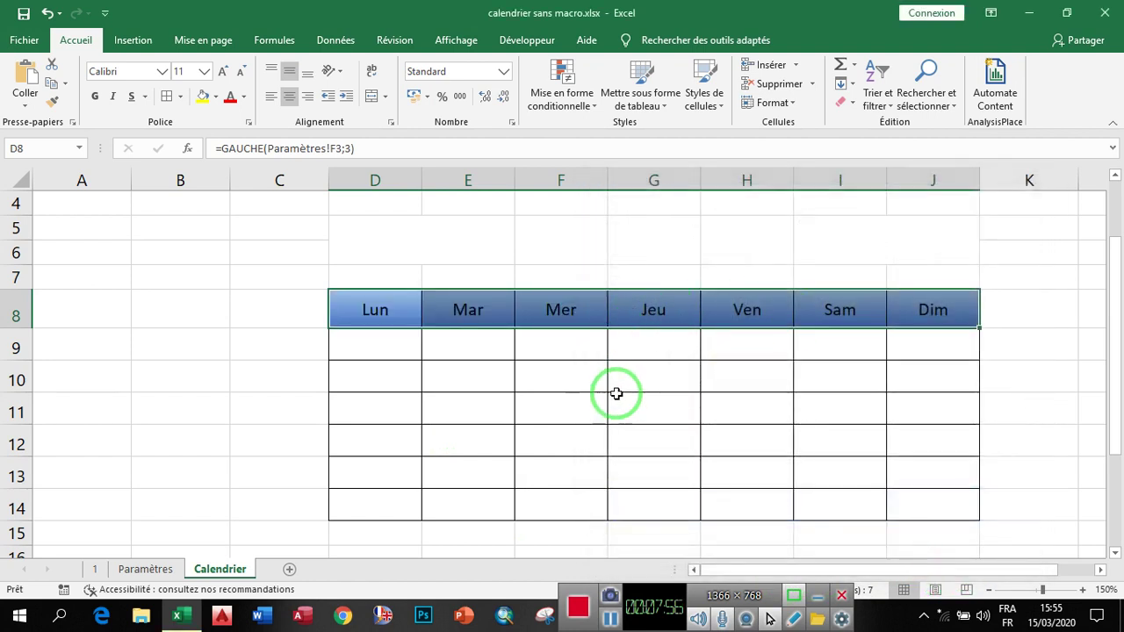
Set the D8:J8 day headers to 18-point Bodoni MT
left_click(575, 346)
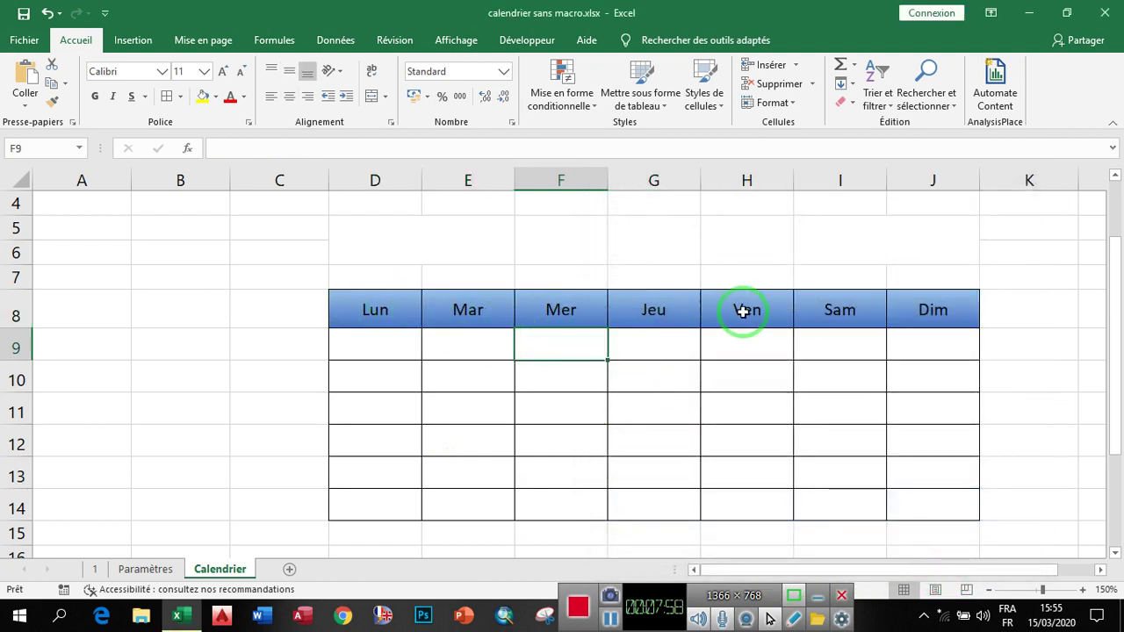
left_click_drag(373, 313, 957, 309)
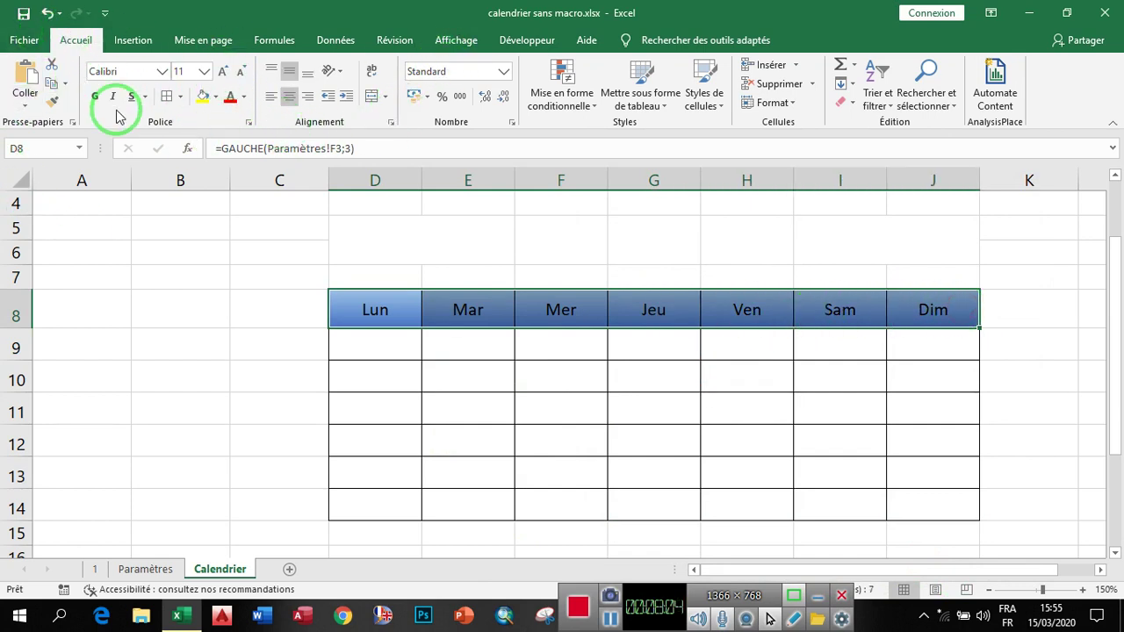
left_click(134, 72)
type("B")
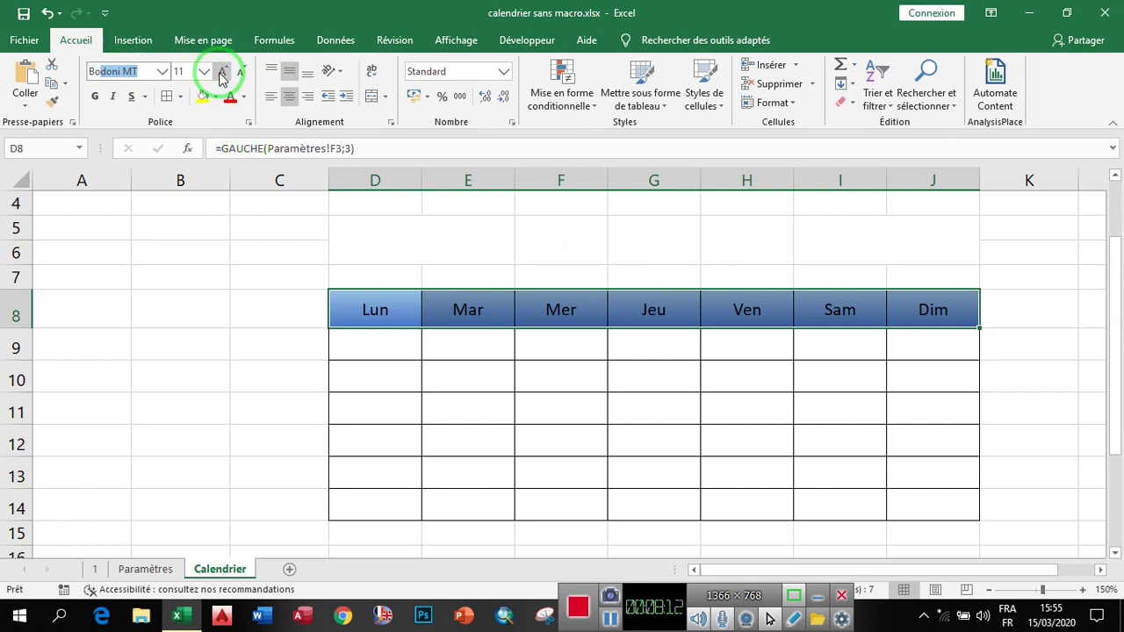
left_click(222, 77)
left_click(223, 78)
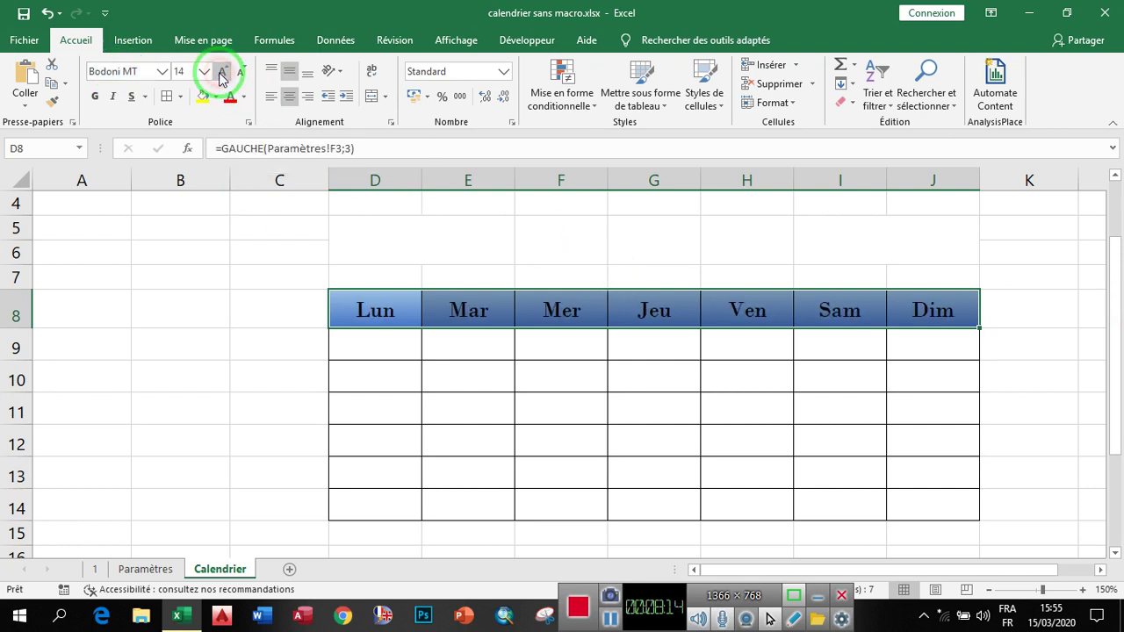
left_click(222, 77)
left_click(222, 77)
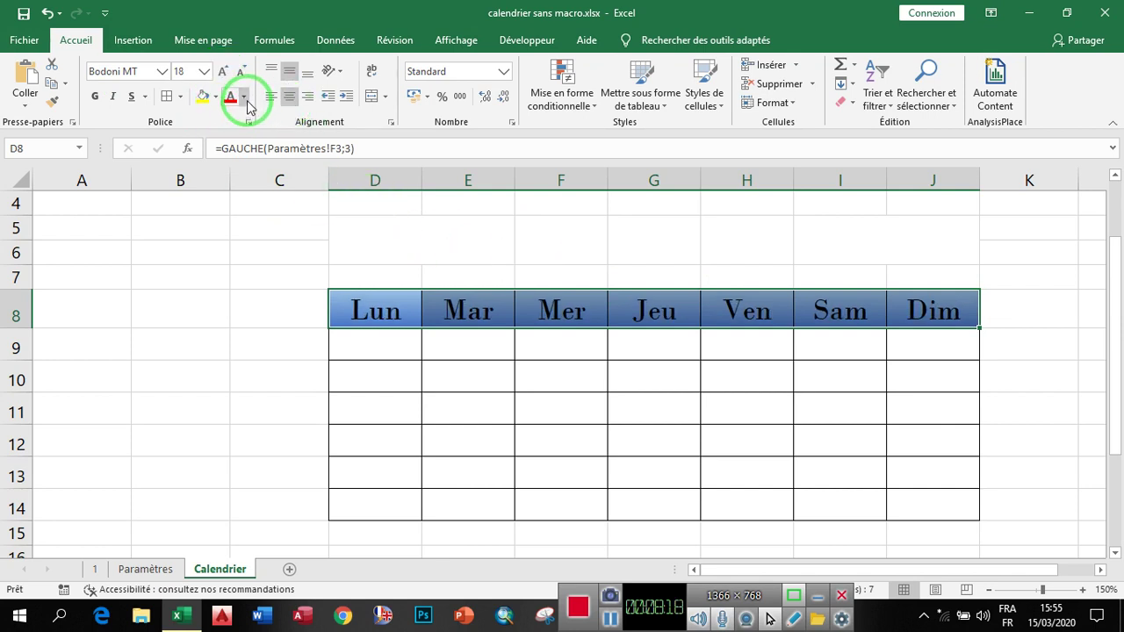
Turn the header text white and select the merged month cell D5
left_click(244, 99)
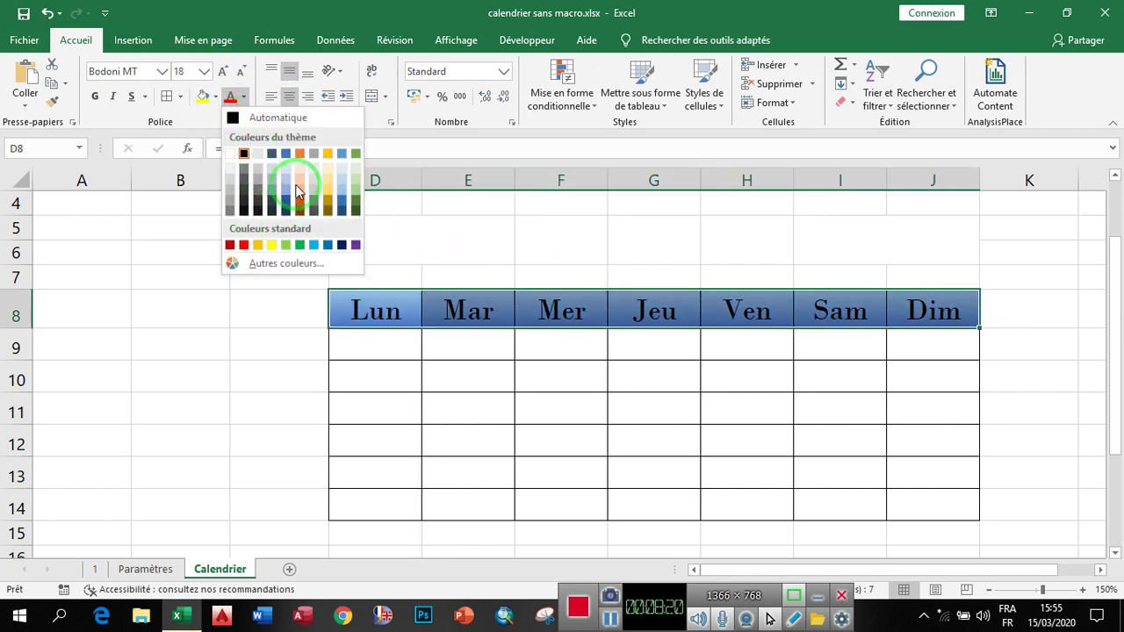
left_click(230, 153)
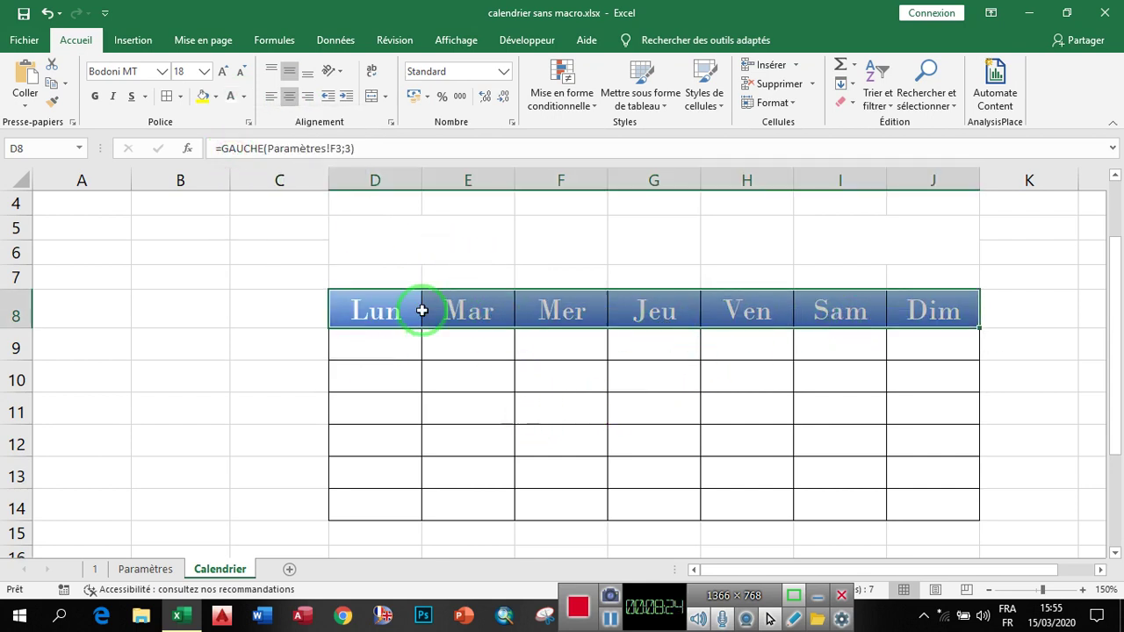
left_click(462, 355)
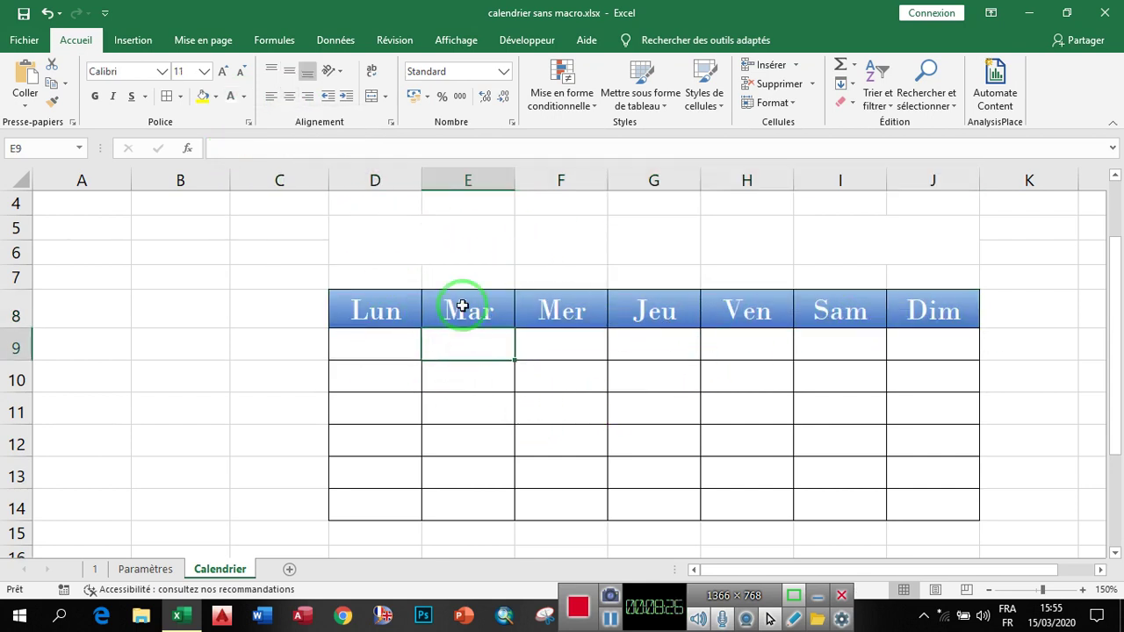
left_click(423, 246)
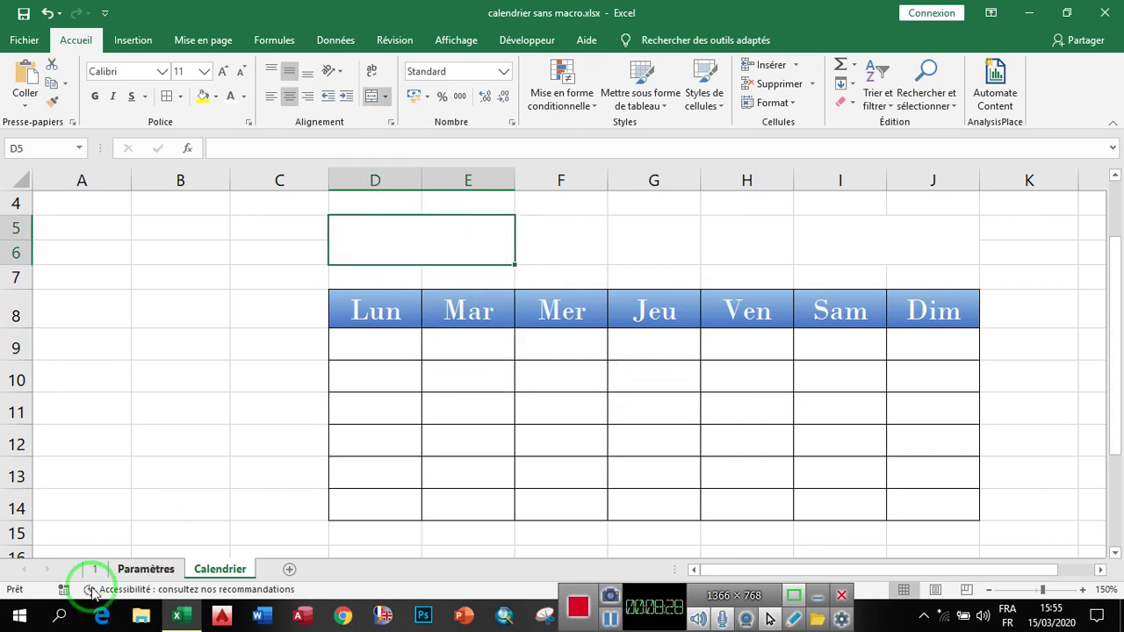
Review the example's month dropdown on sheet 1, then select Calendrier D5 with Données showing
left_click(146, 568)
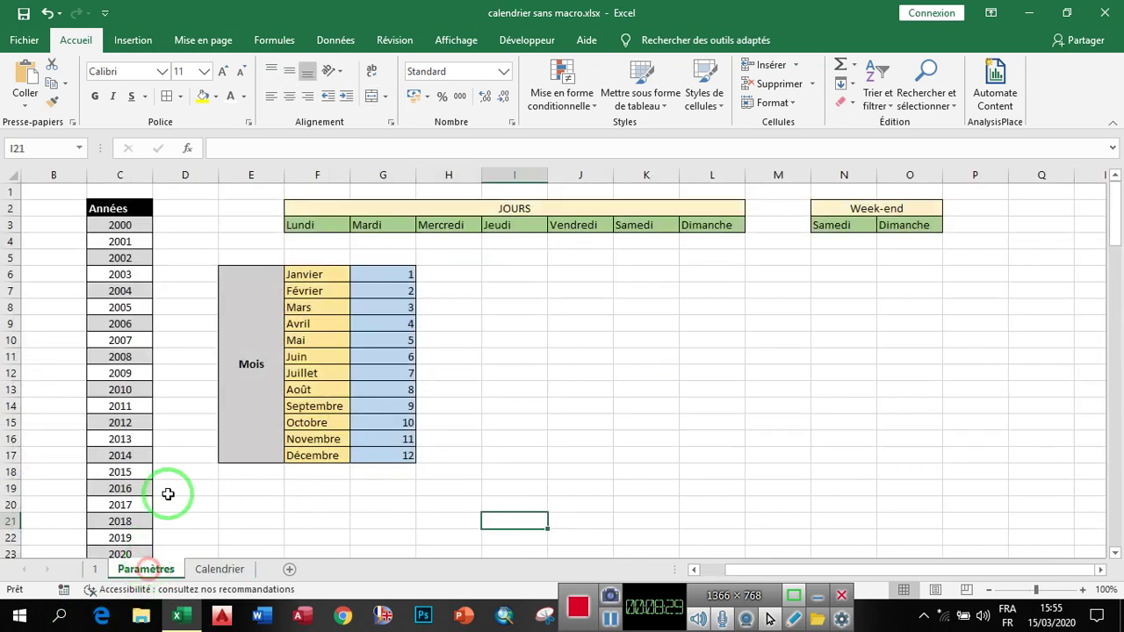
left_click(94, 569)
left_click(279, 249)
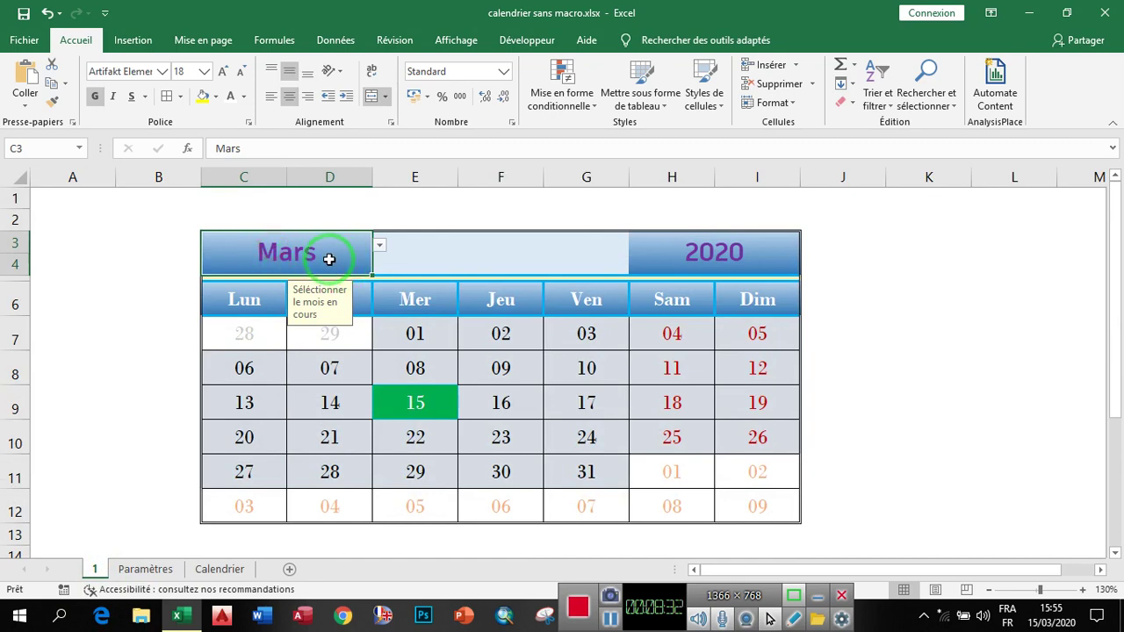
left_click(211, 570)
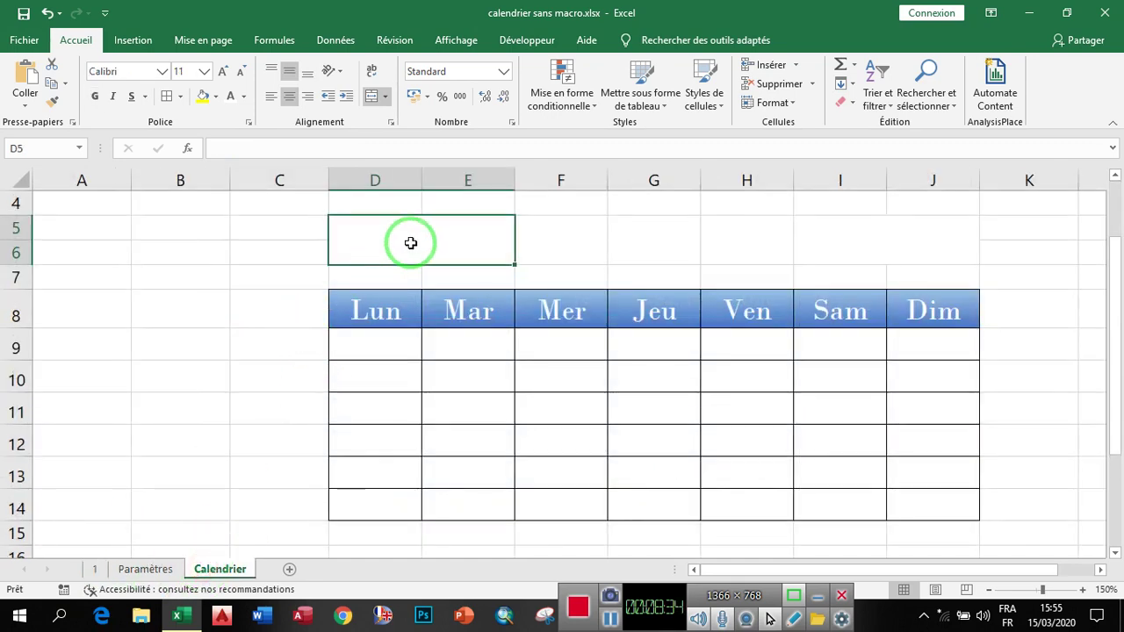
left_click(388, 227)
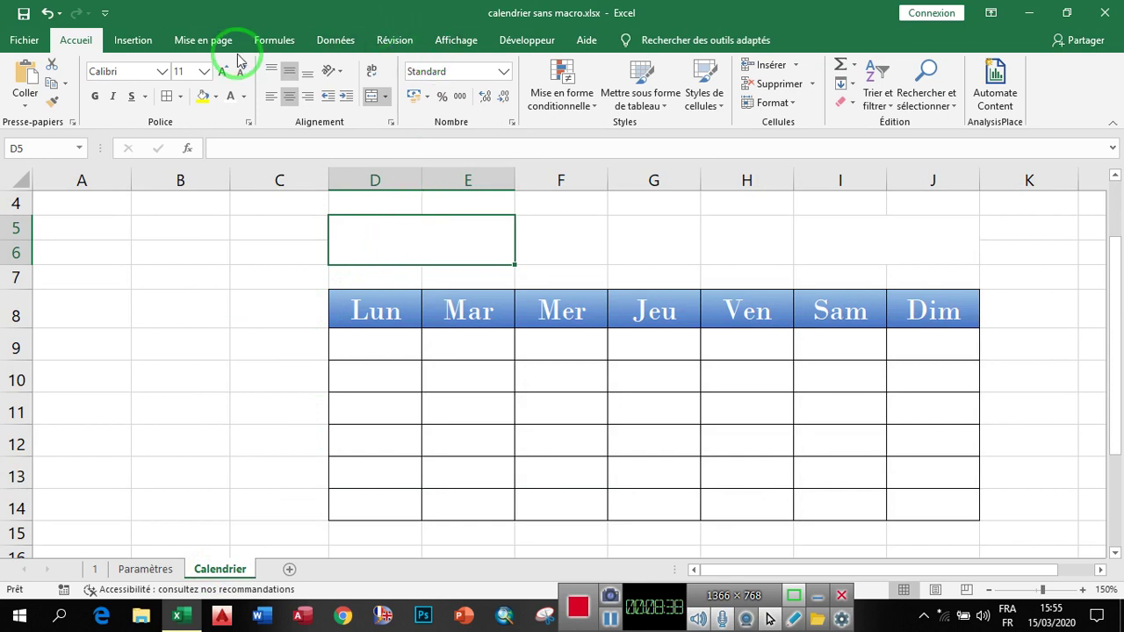
left_click(343, 41)
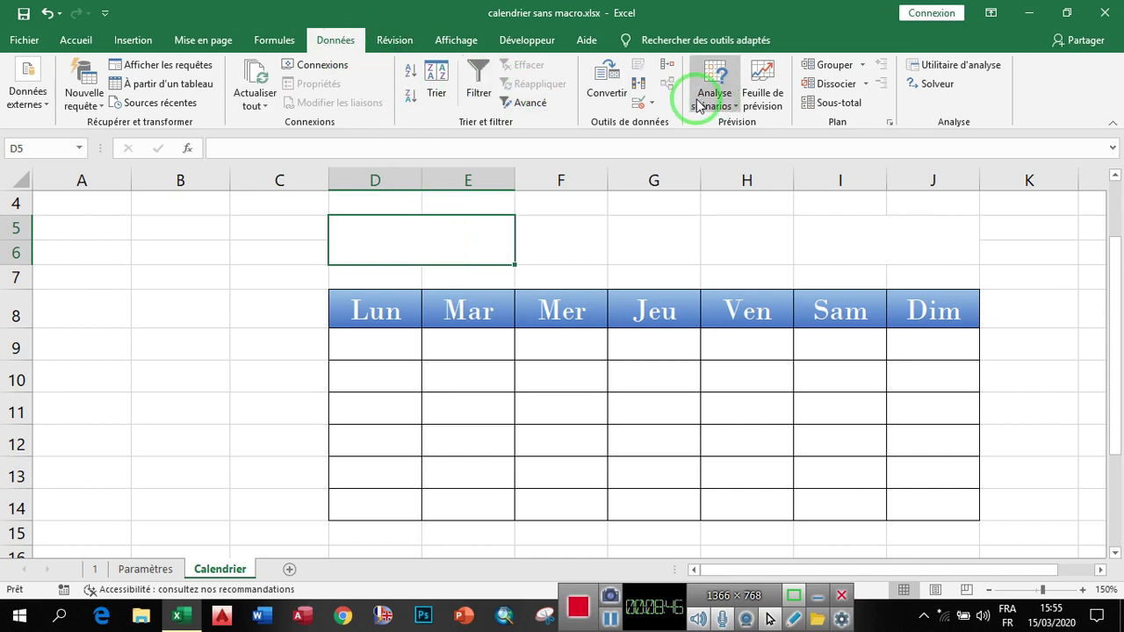
Add list validation to D5 with source =Paramètres!$F$6:$F$17 (Janvier–Décembre)
left_click(641, 104)
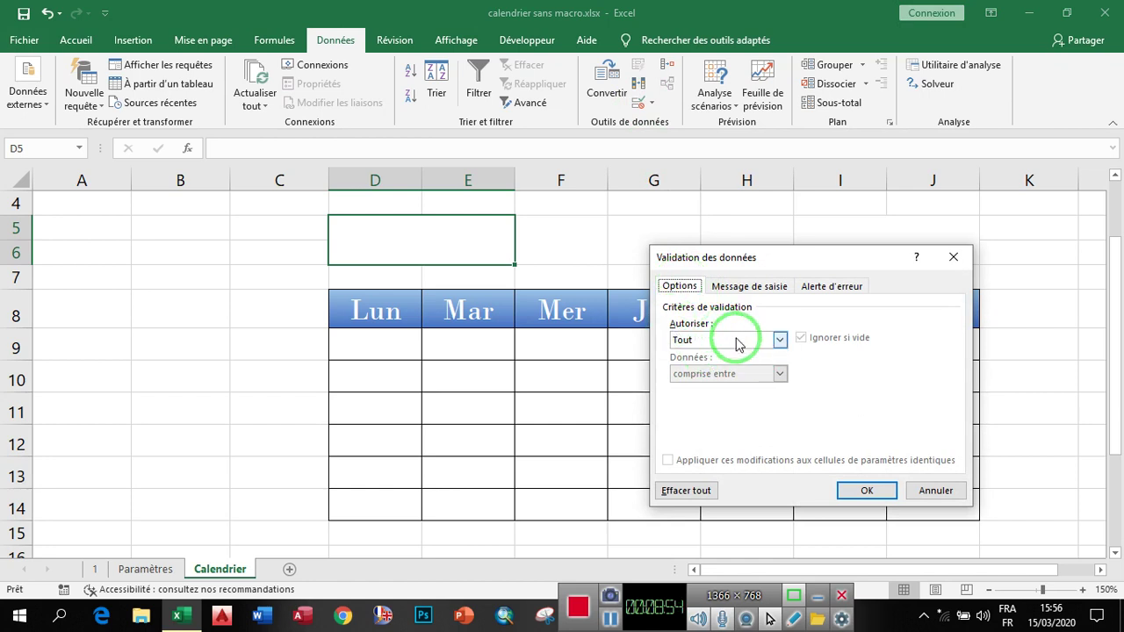
left_click(779, 340)
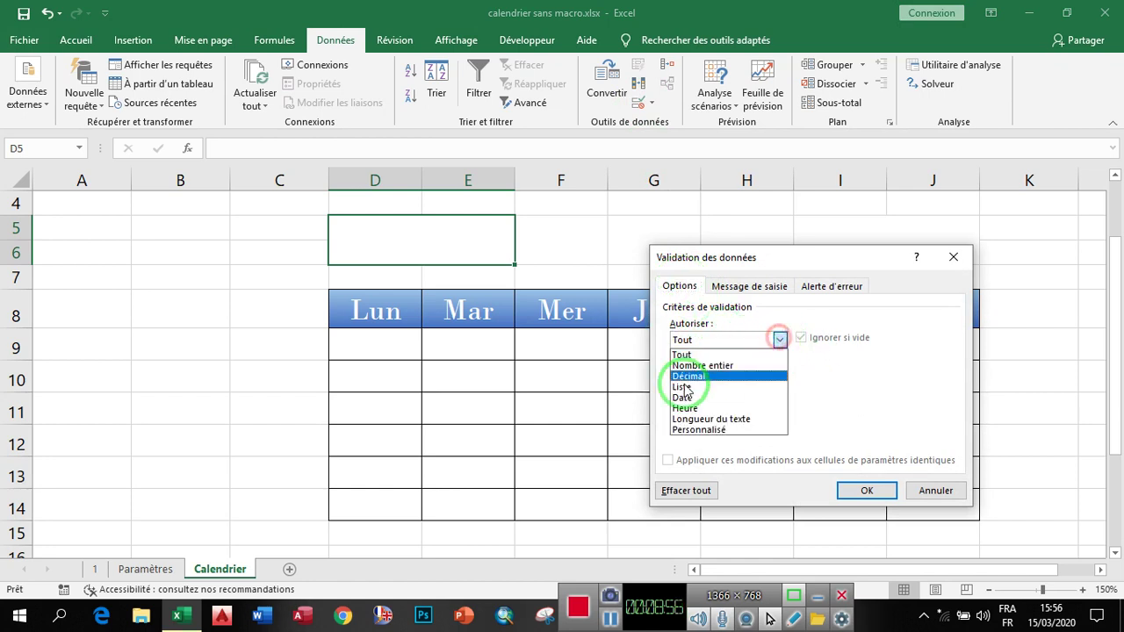
left_click(680, 381)
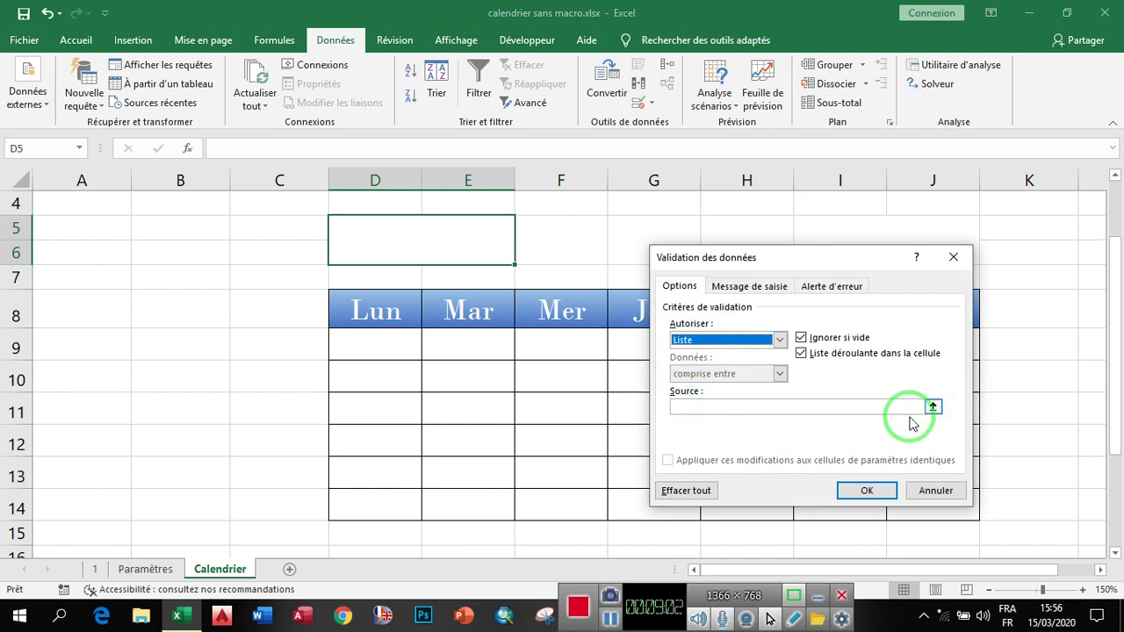
left_click(836, 406)
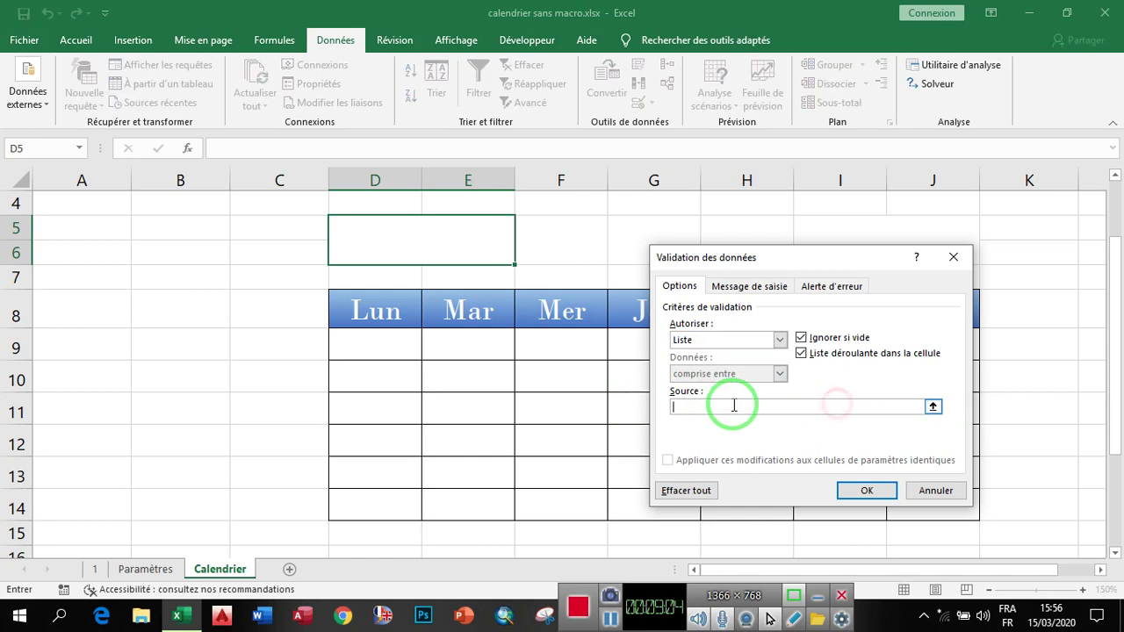
left_click(145, 568)
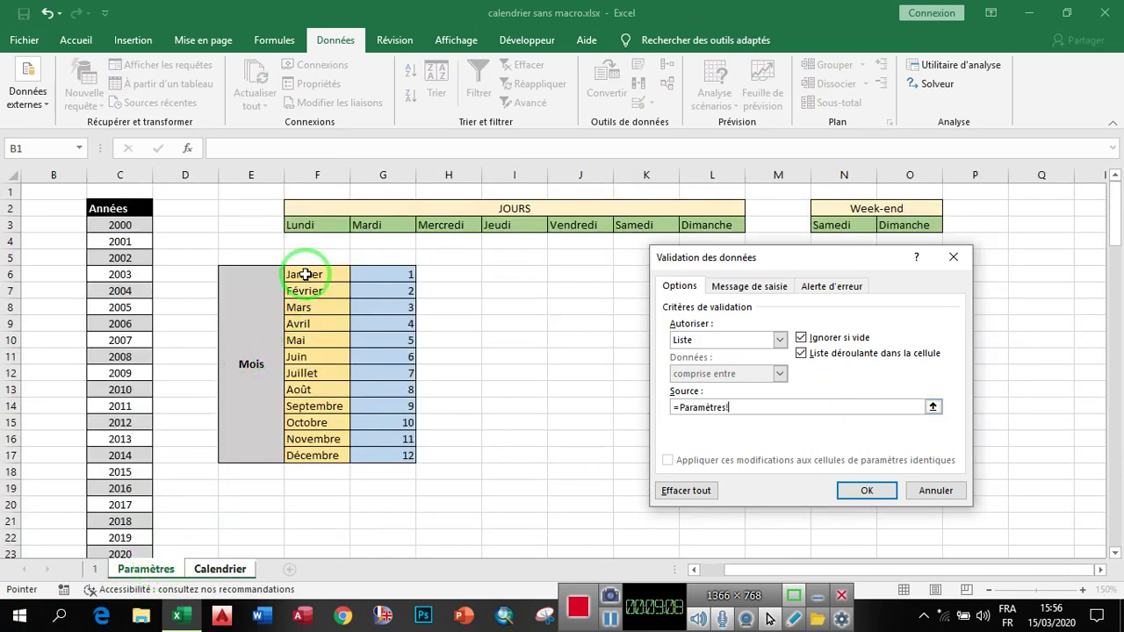
left_click_drag(305, 273, 310, 455)
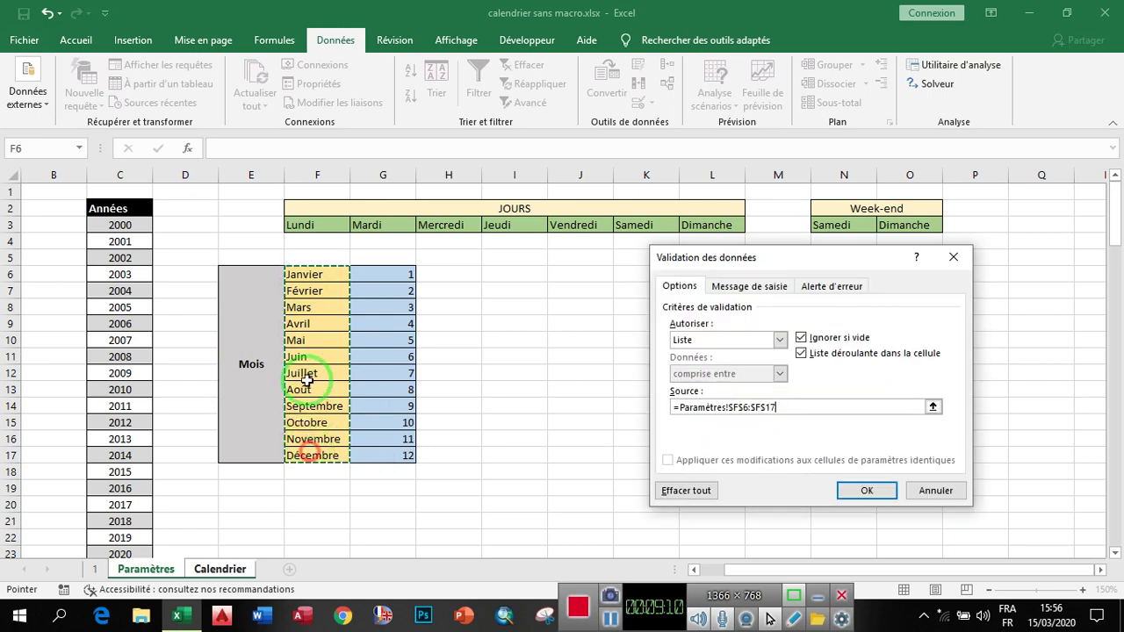
left_click(844, 491)
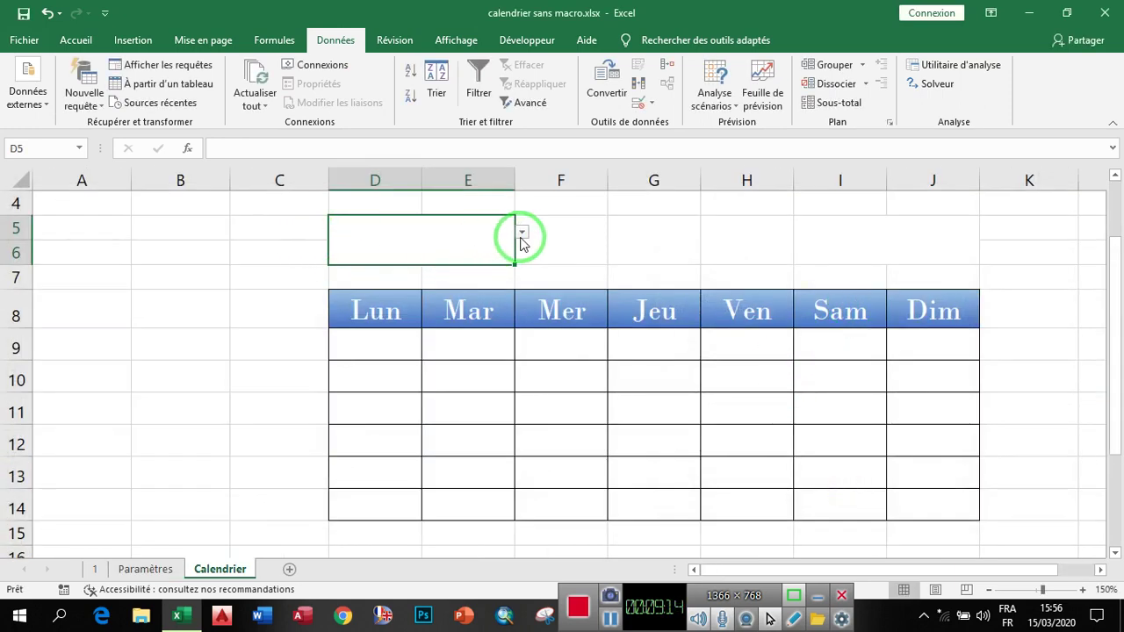
Pick Mars from D5's new month dropdown
left_click(522, 234)
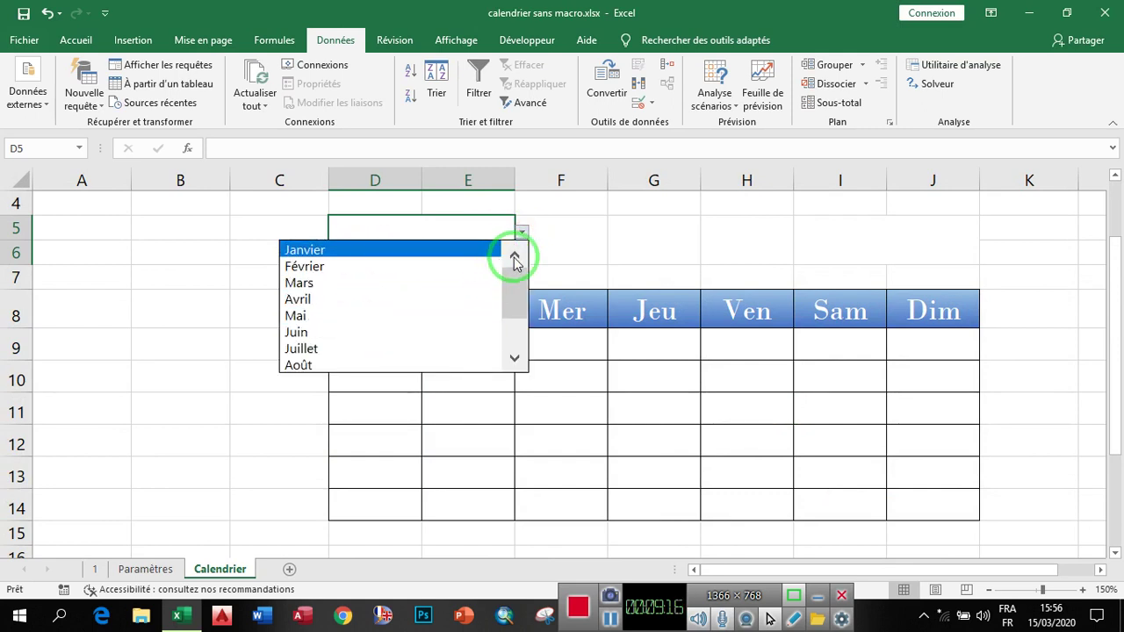
left_click(299, 283)
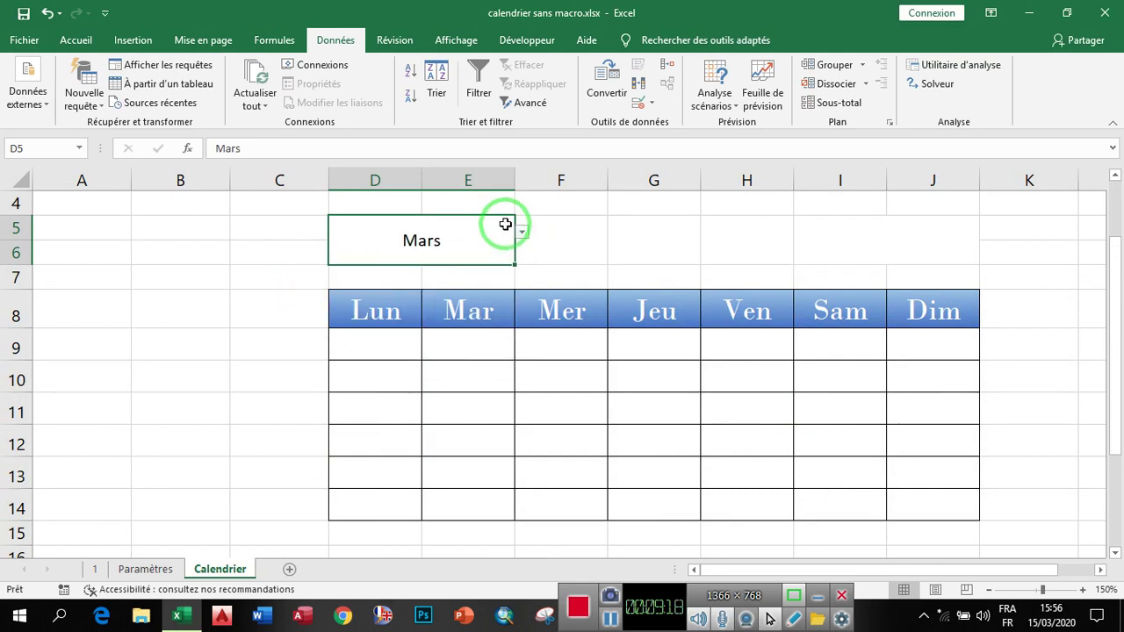
left_click(907, 240)
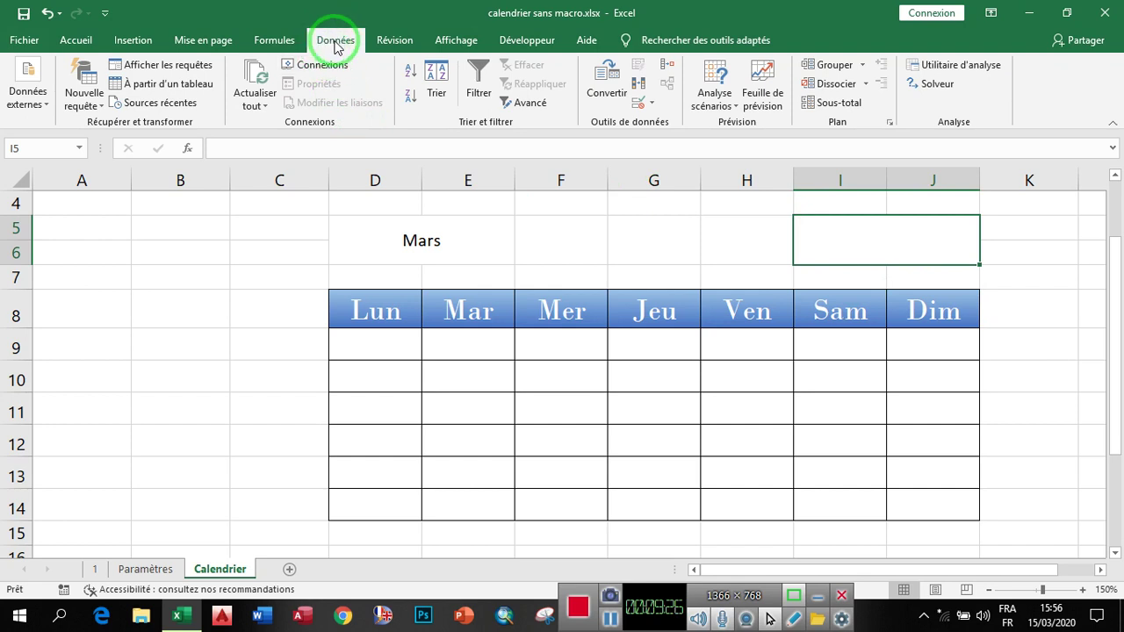
Add list validation to I5 with source =Paramètres!$C$3:$C$123 (years 2000–2120)
left_click(640, 102)
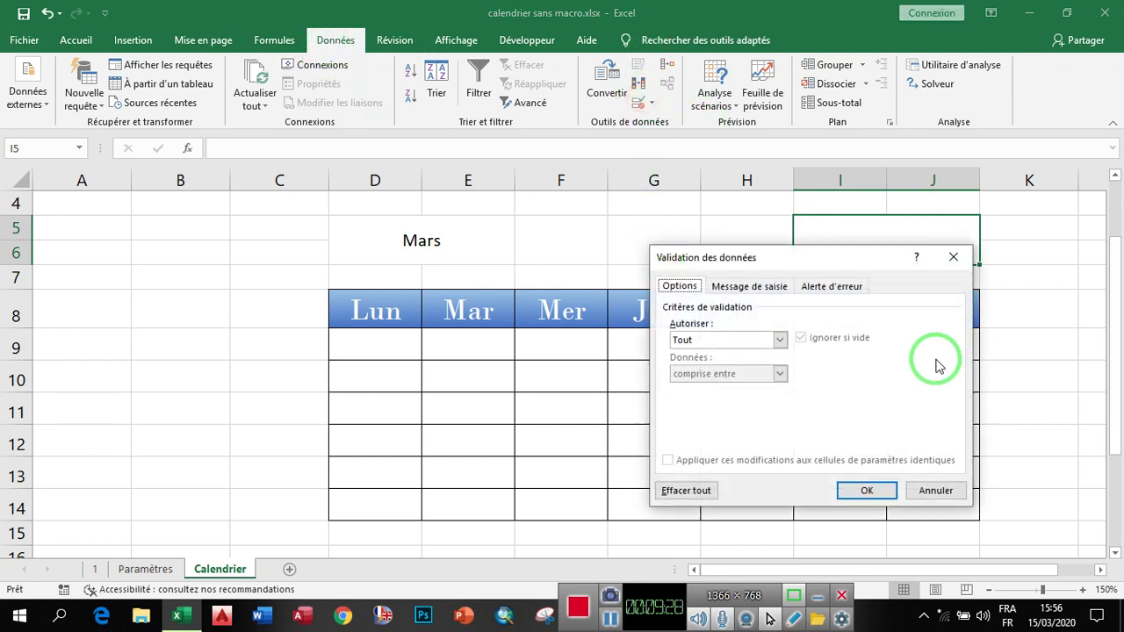
left_click(779, 340)
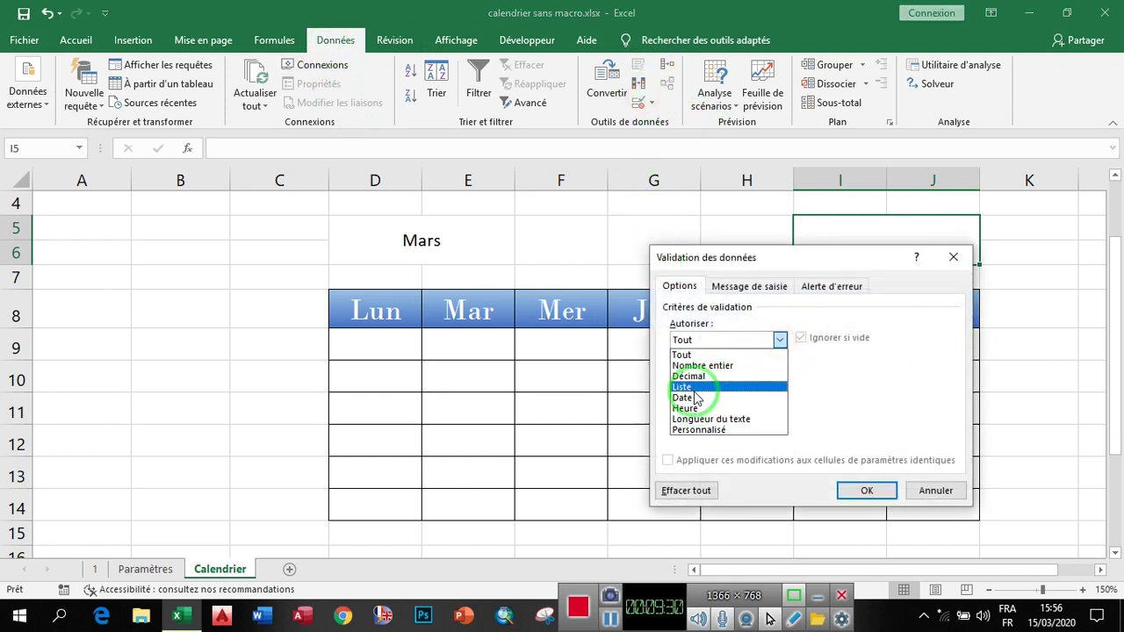
left_click(689, 387)
left_click(883, 407)
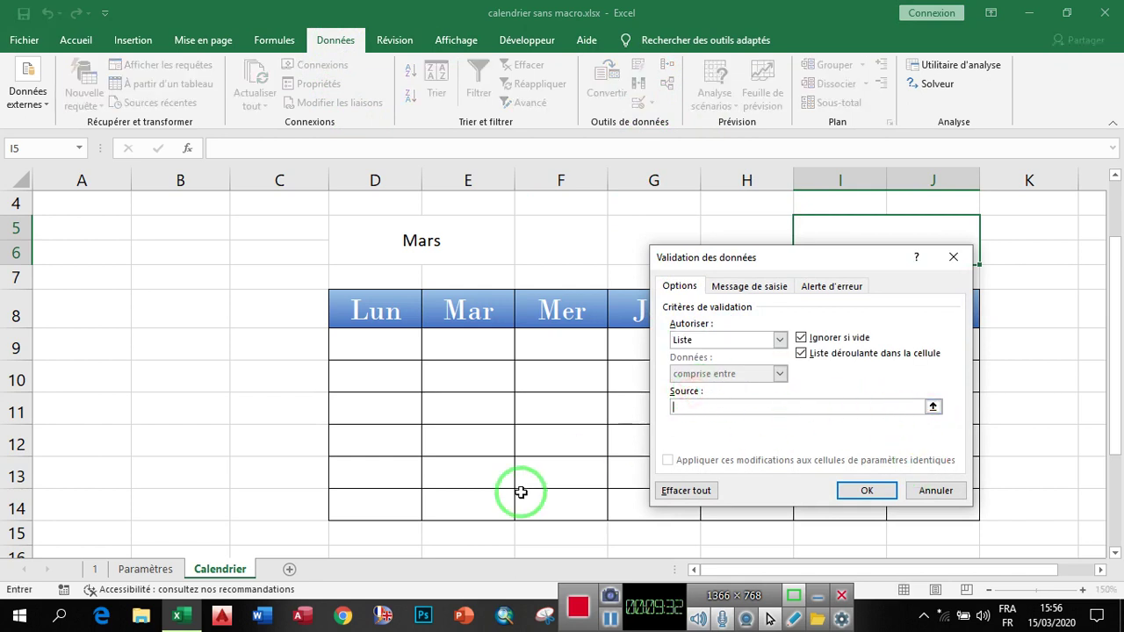
left_click(162, 569)
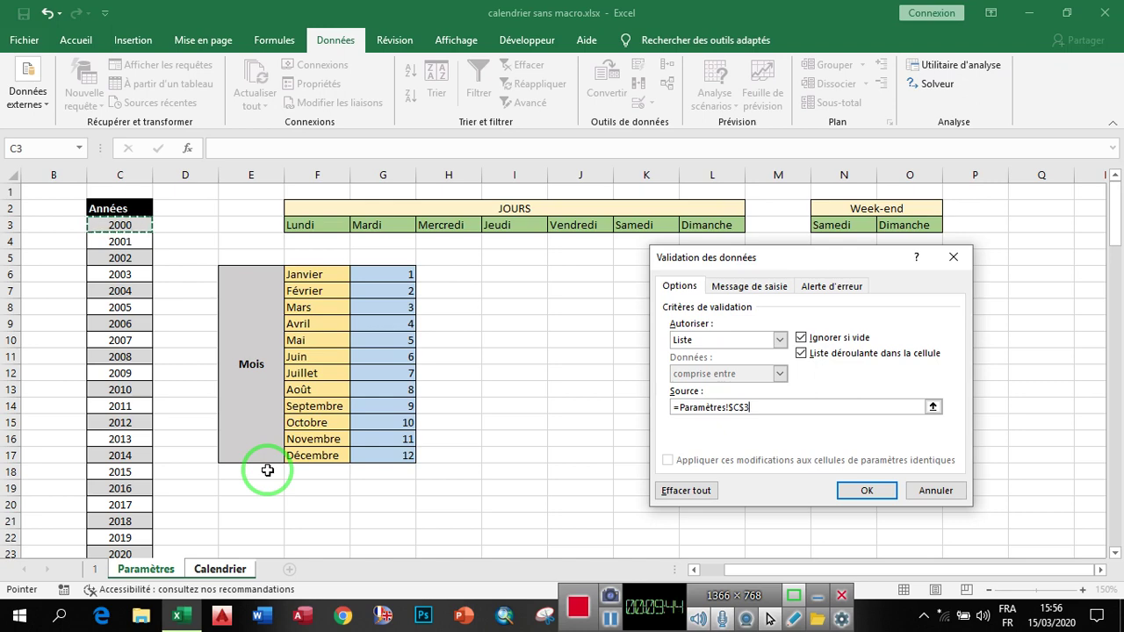
key("ctrl+shift+Down")
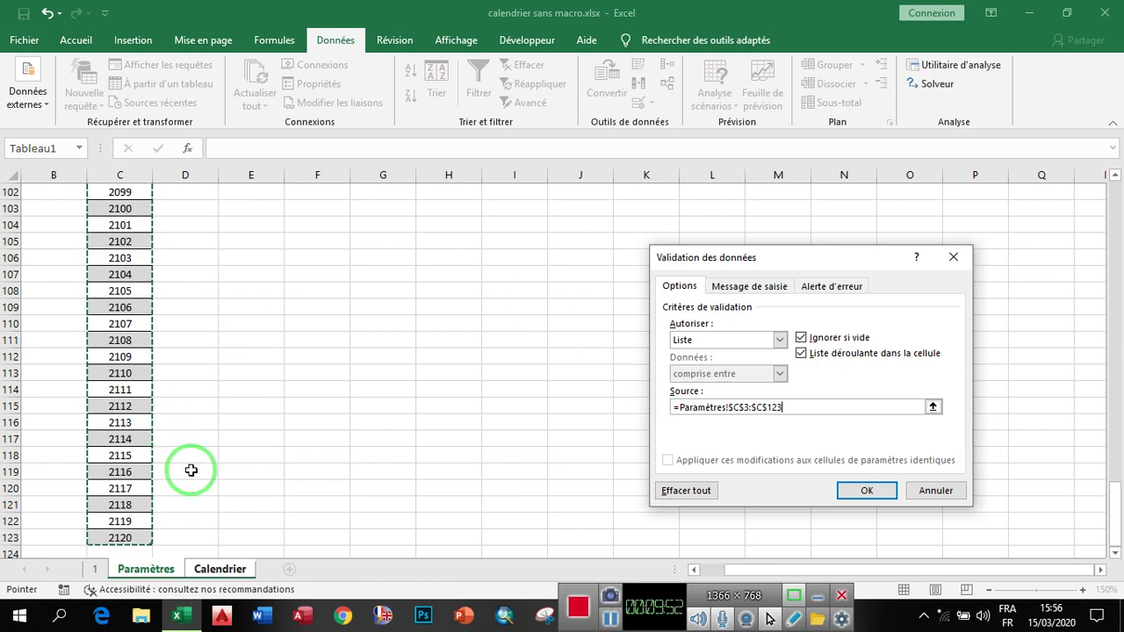
left_click(861, 497)
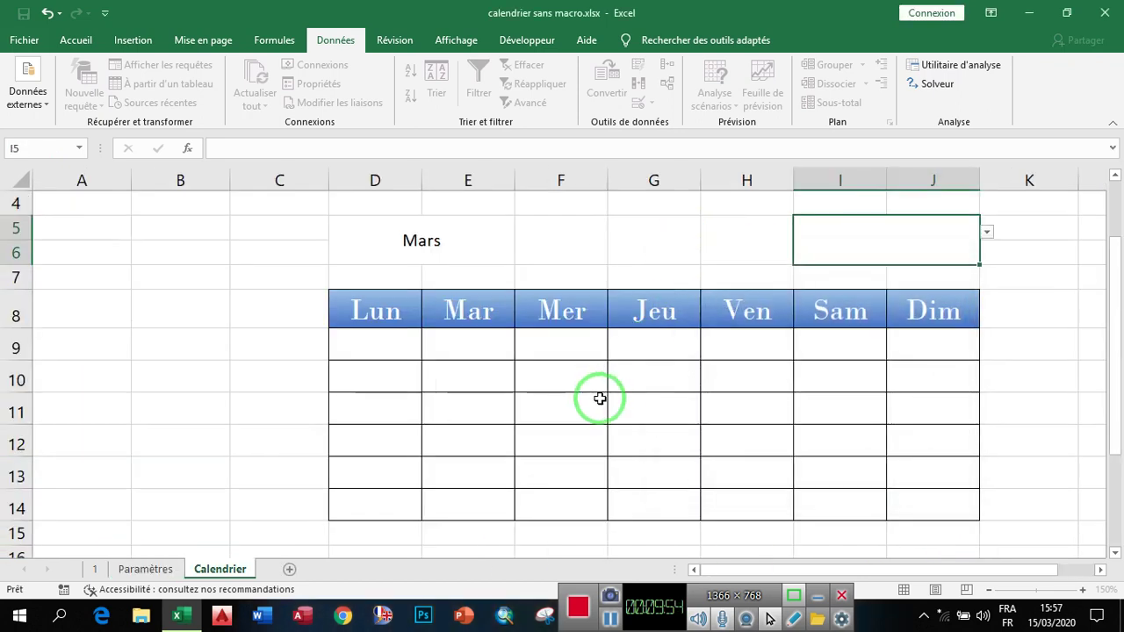
Choose 2020 from I5's new year dropdown
left_click(987, 233)
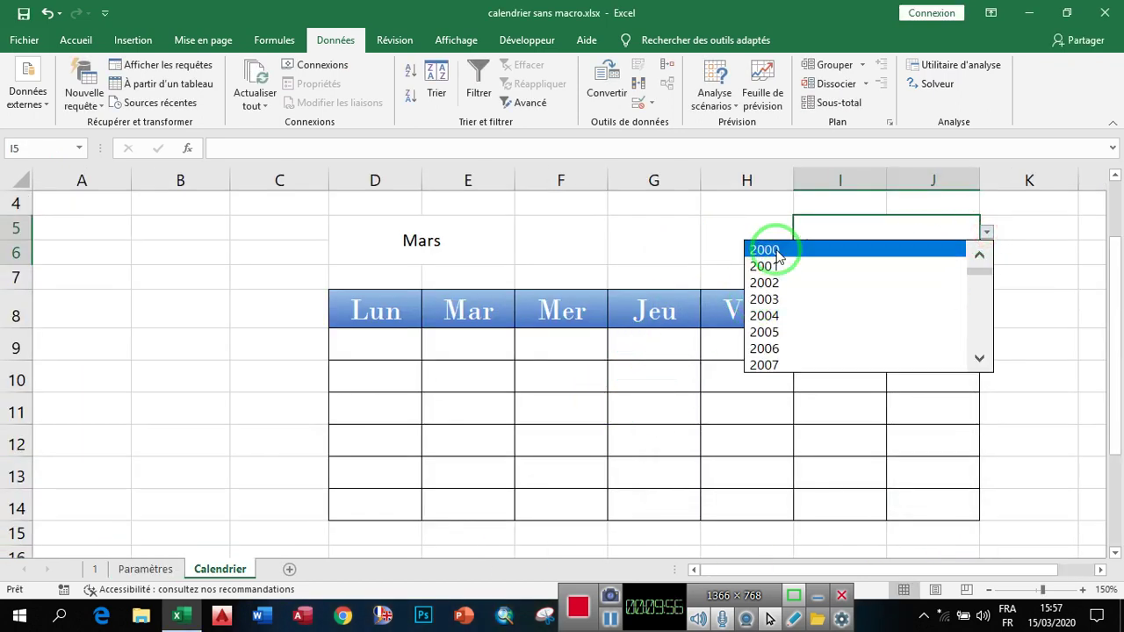
left_click(979, 357)
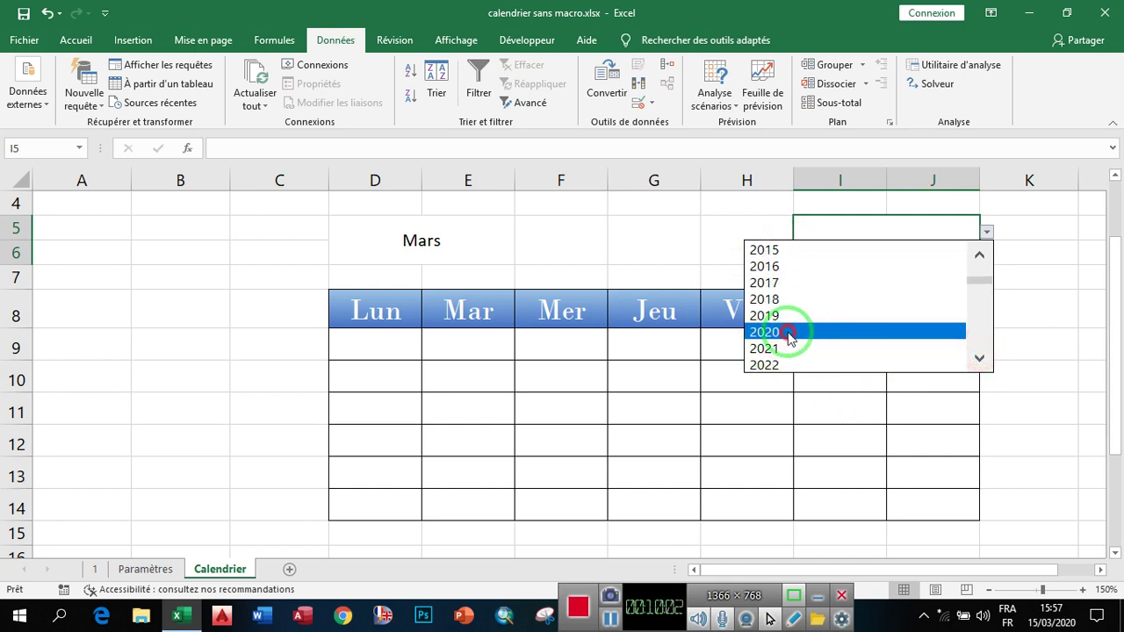
left_click(790, 332)
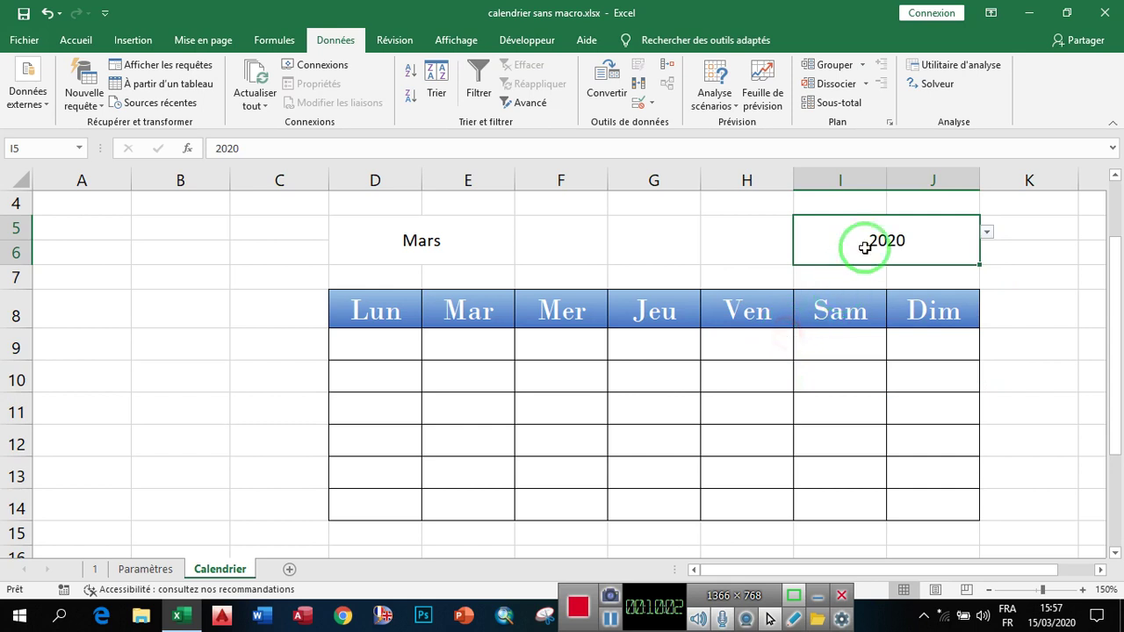
left_click(423, 251)
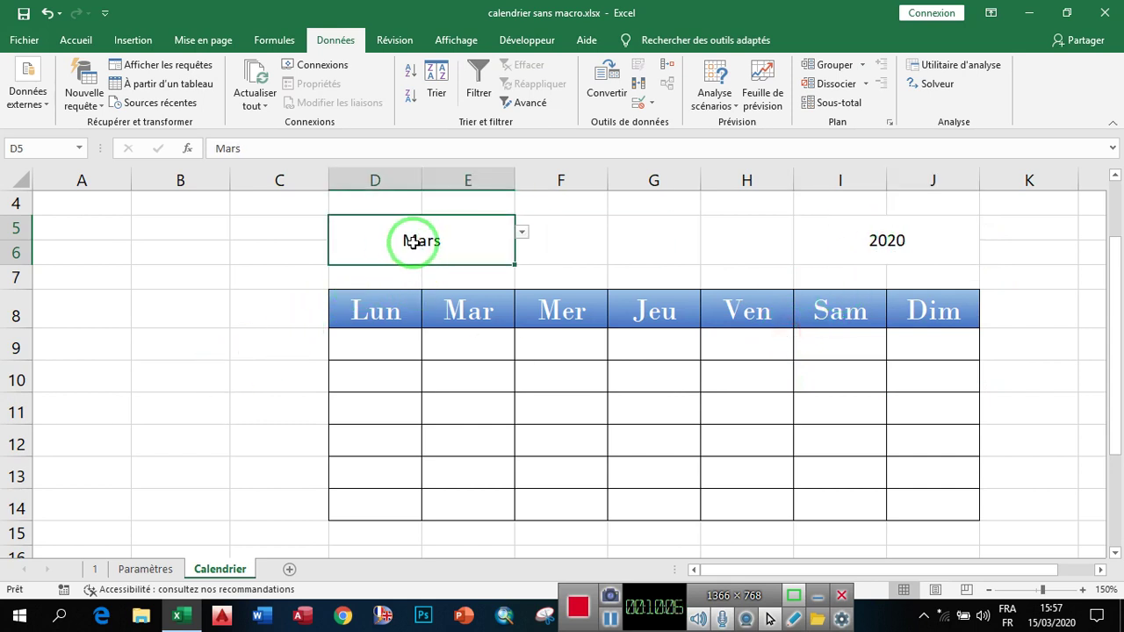
Enlarge the Mars and 2020 header text to 22 points
left_click(841, 227)
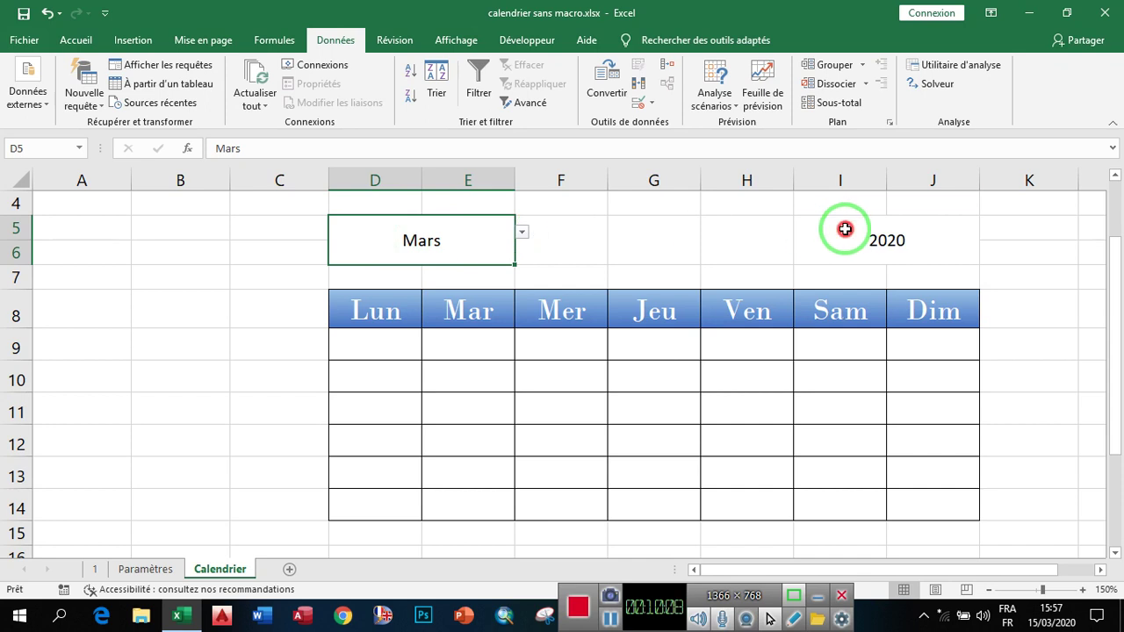
left_click(89, 41)
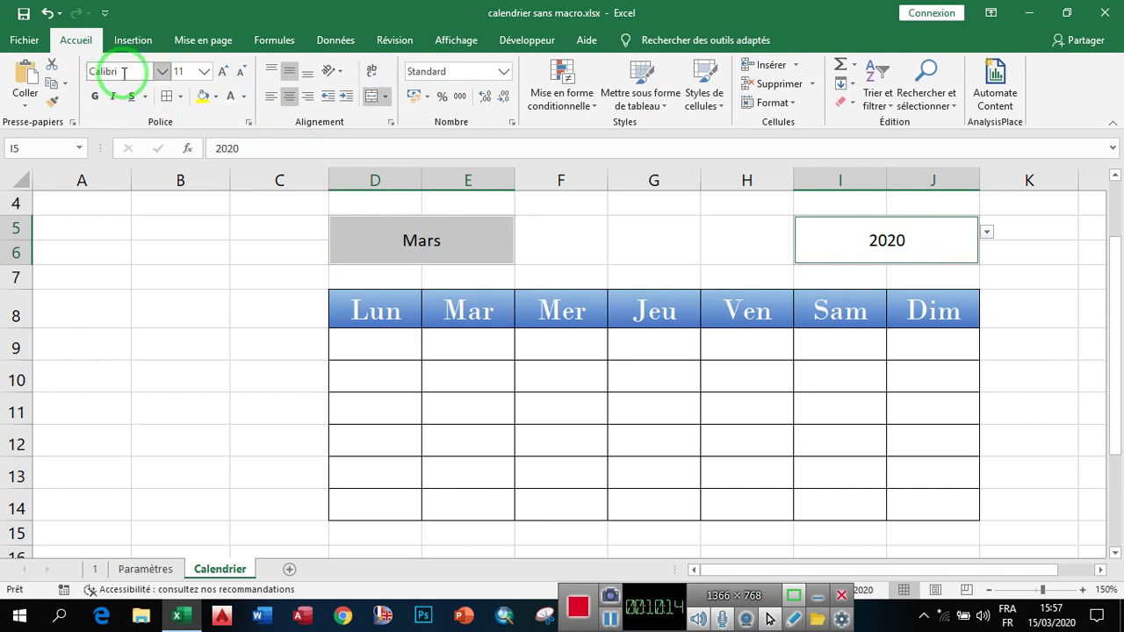
left_click(90, 71)
type("Artifakt Elemen")
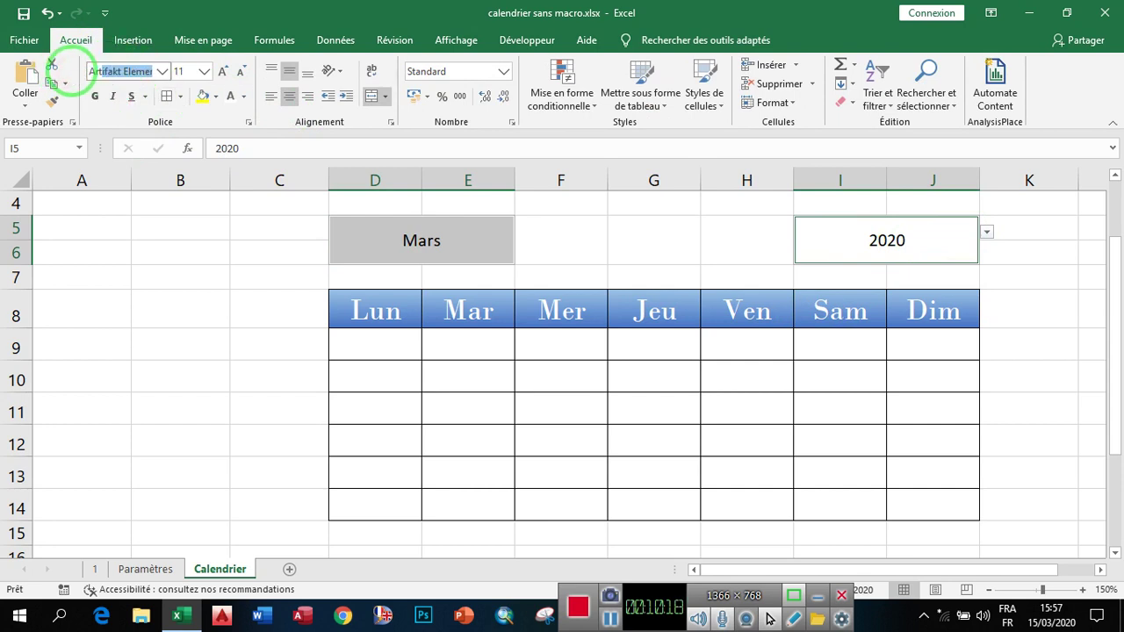
left_click(222, 71)
left_click(222, 71)
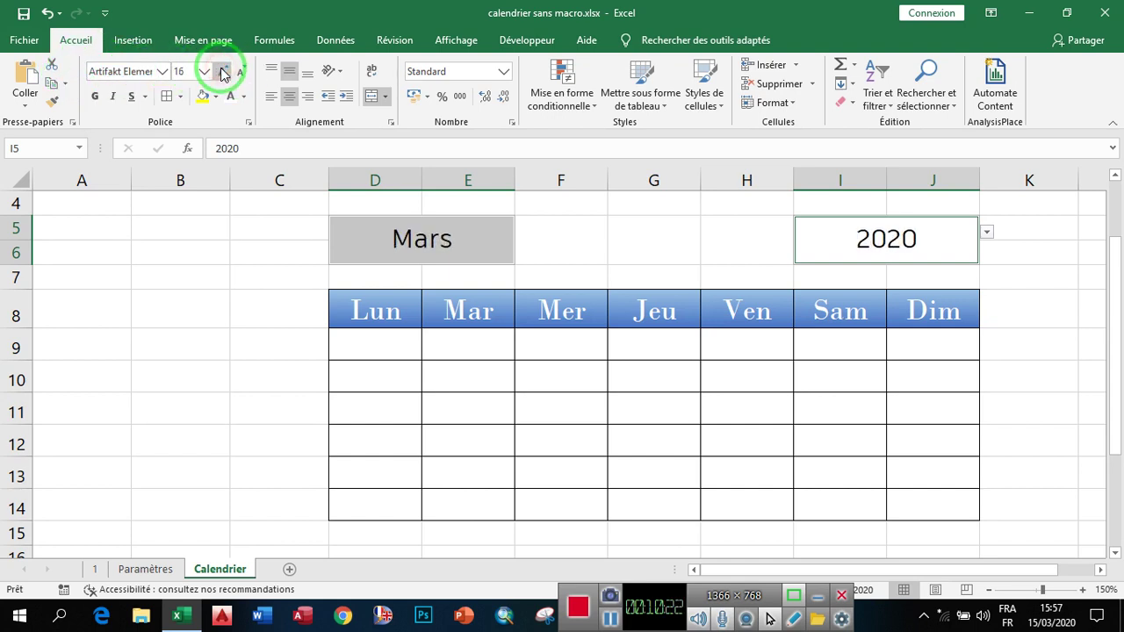
left_click(222, 71)
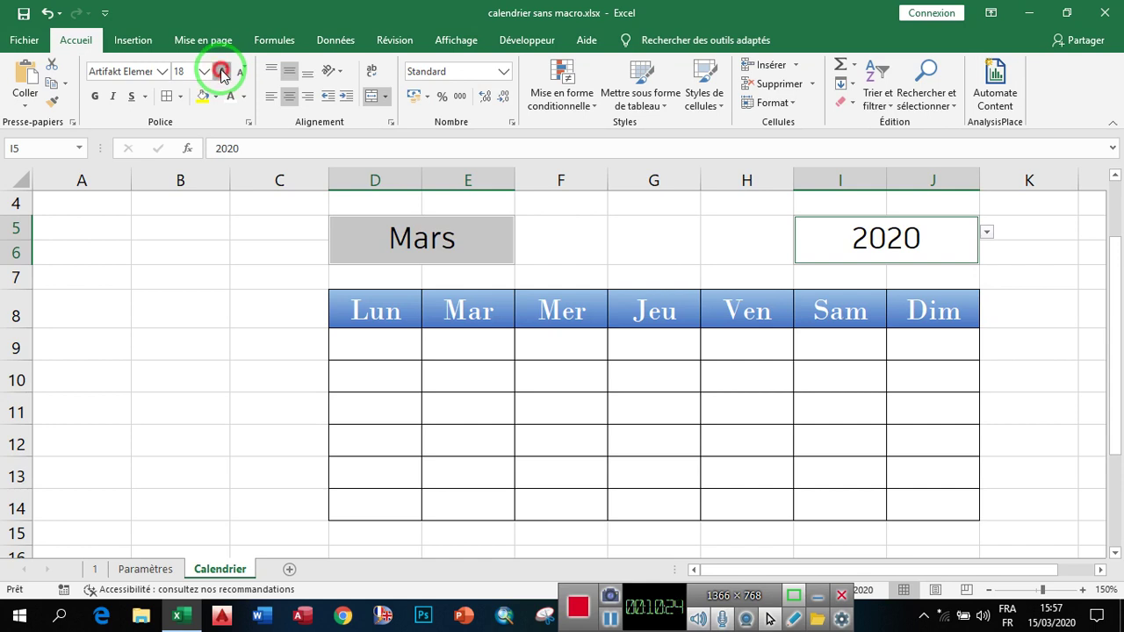
left_click(222, 71)
left_click(222, 71)
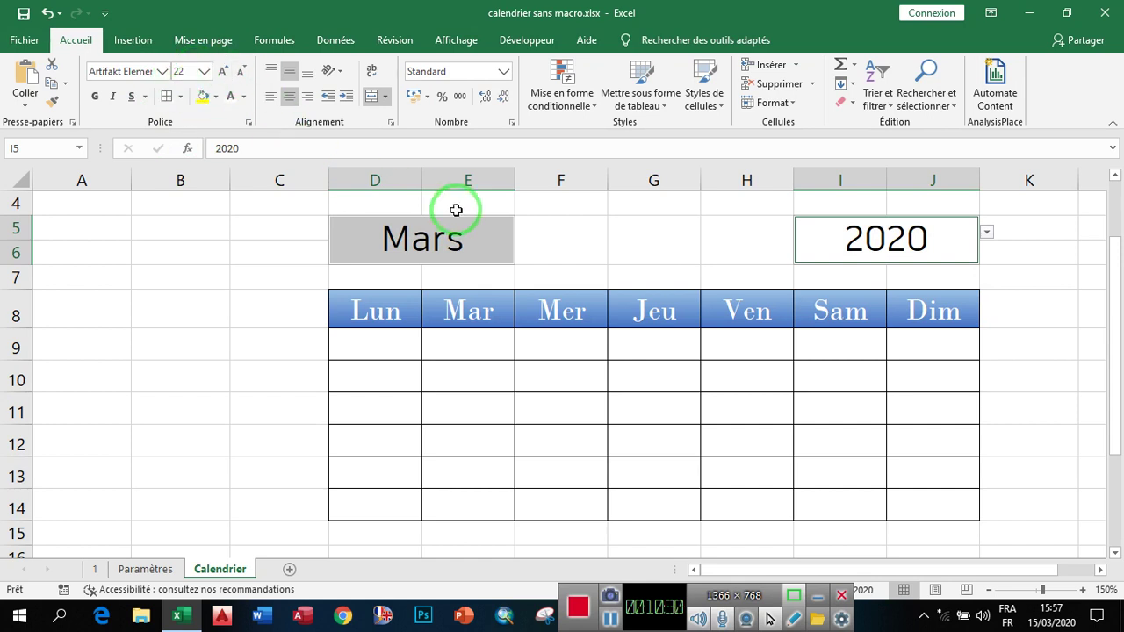
Make the Mars and 2020 headings bold and purple
left_click(95, 95)
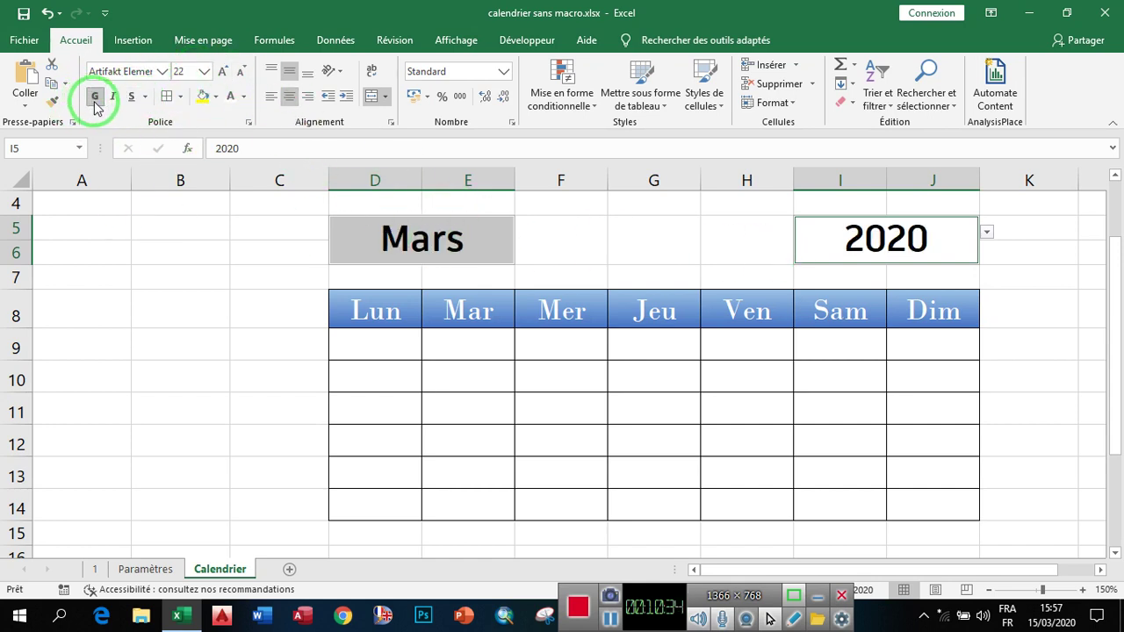
left_click(243, 97)
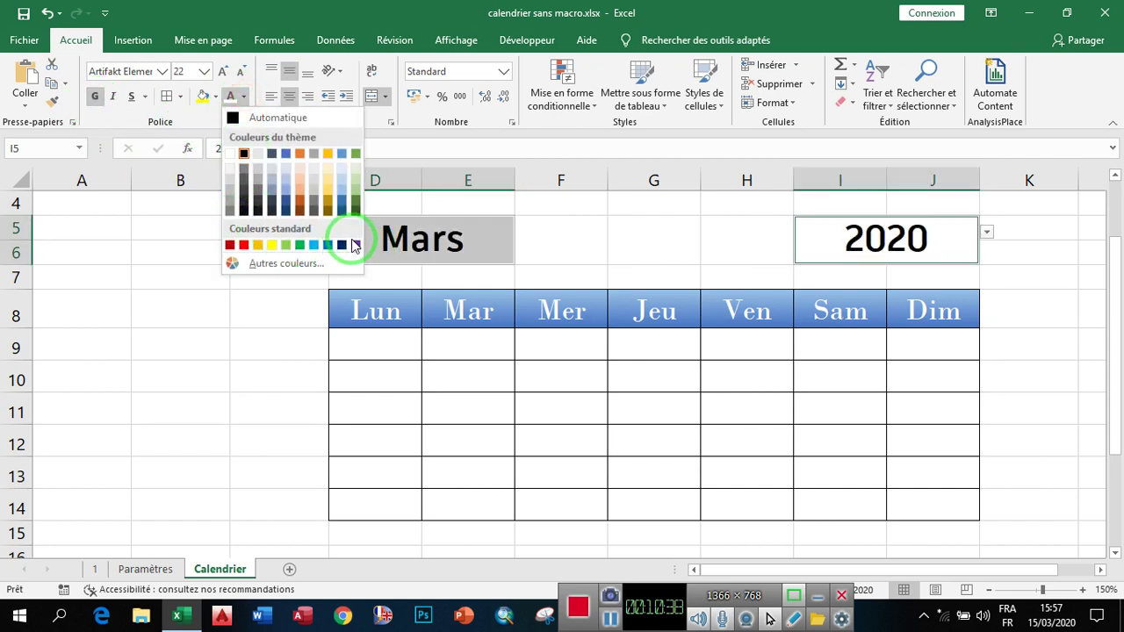
left_click(355, 244)
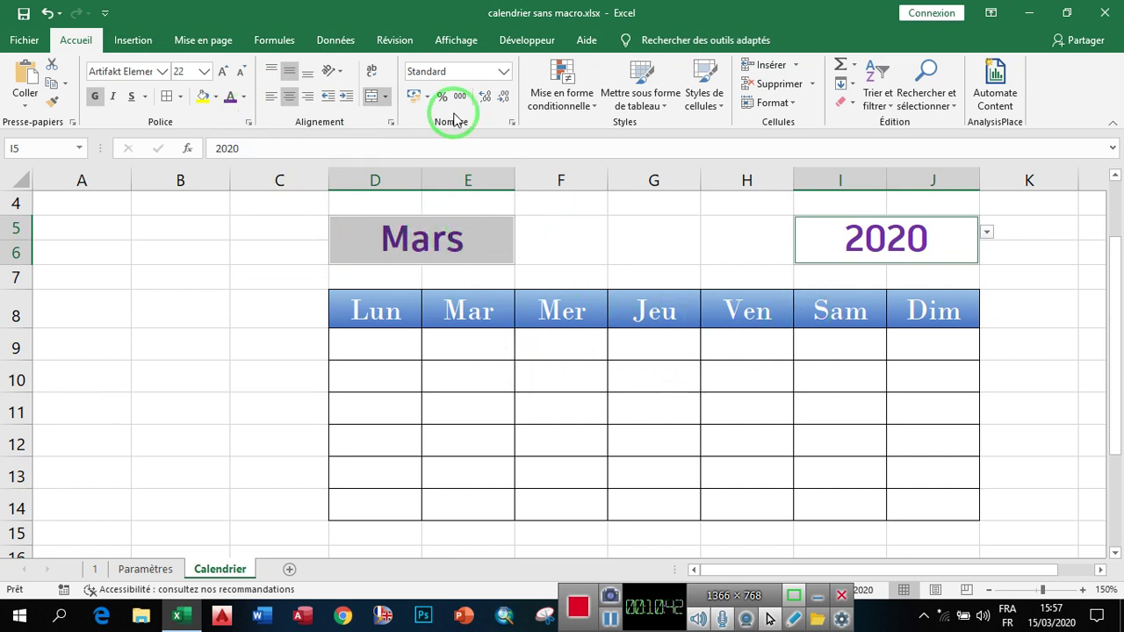
left_click(513, 125)
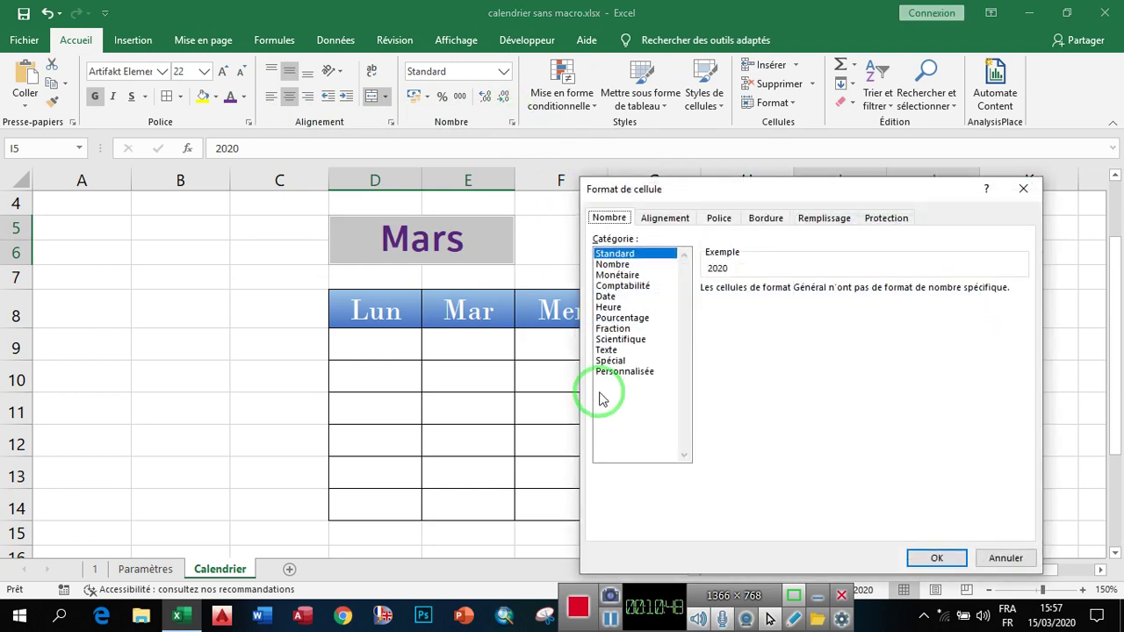
Fill the Mars and 2020 cells with a pale-blue-to-blue first-variant horizontal gradient
left_click(833, 217)
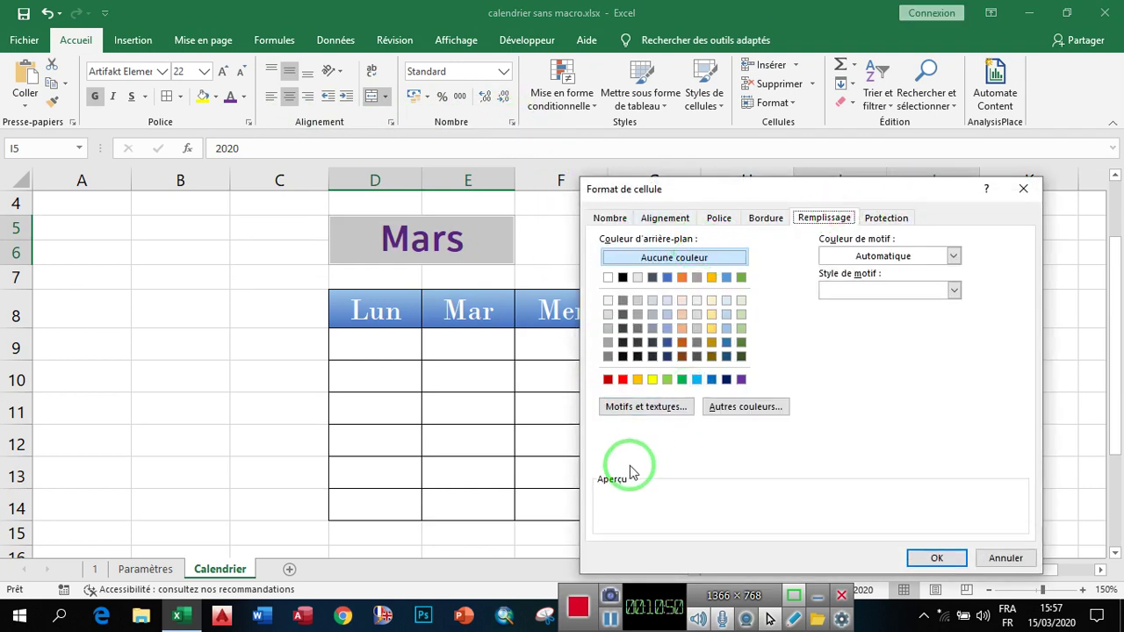
left_click(643, 405)
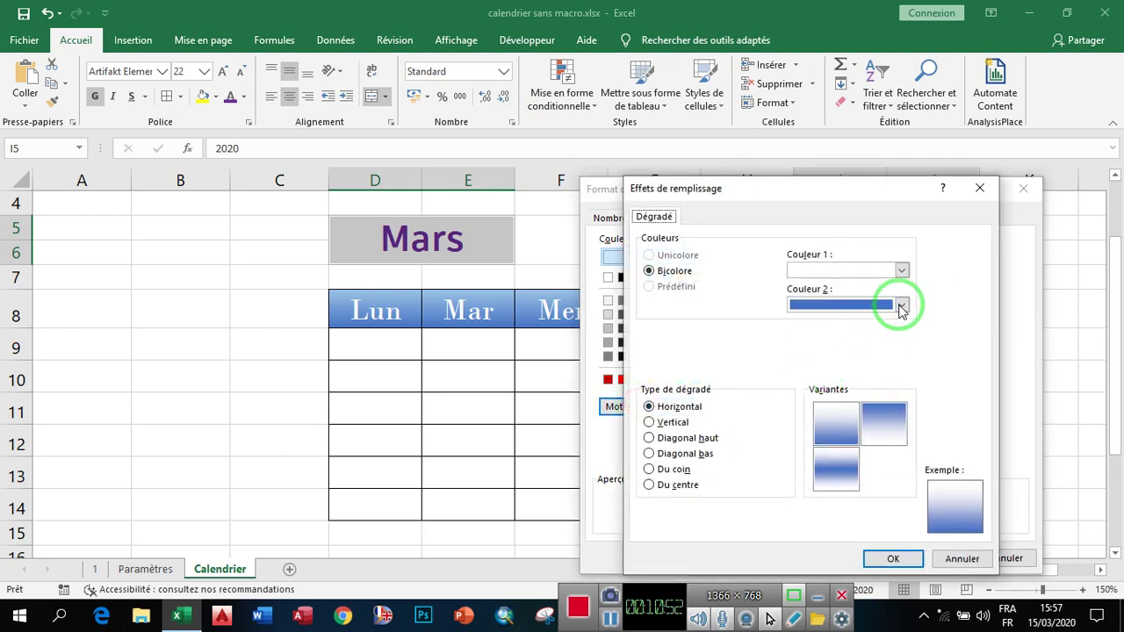
left_click(902, 269)
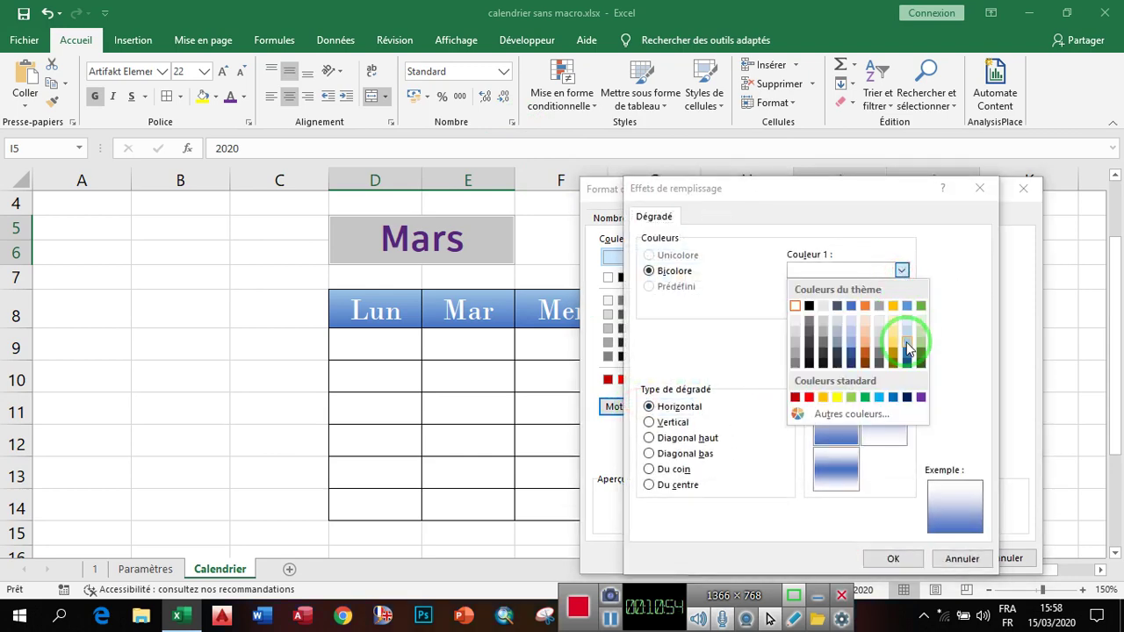
left_click(907, 332)
left_click(902, 270)
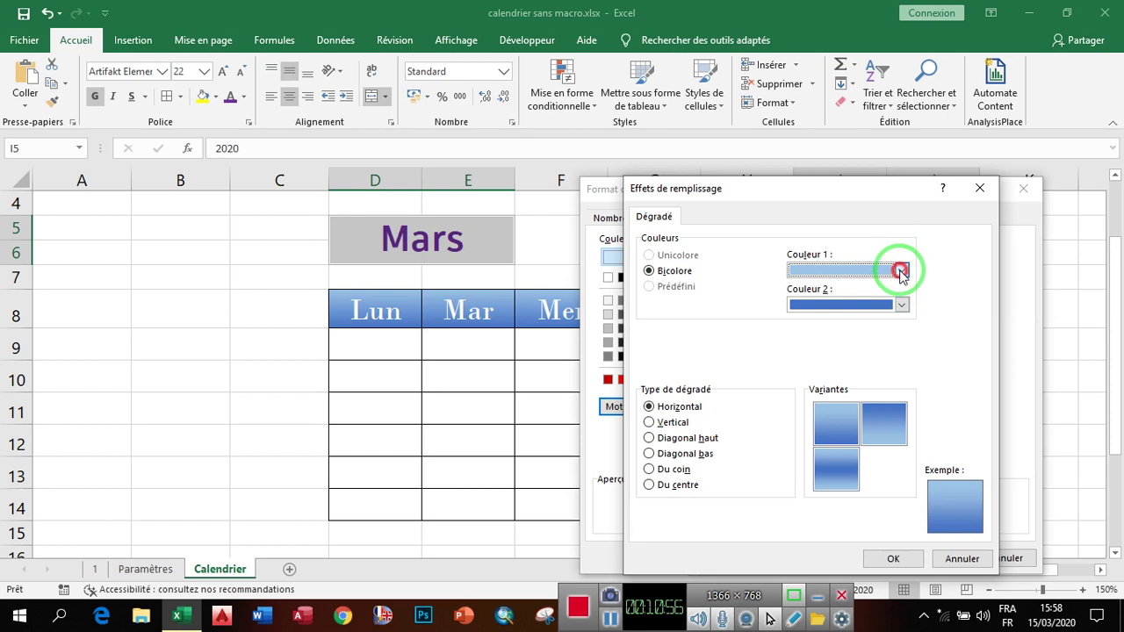
left_click(907, 338)
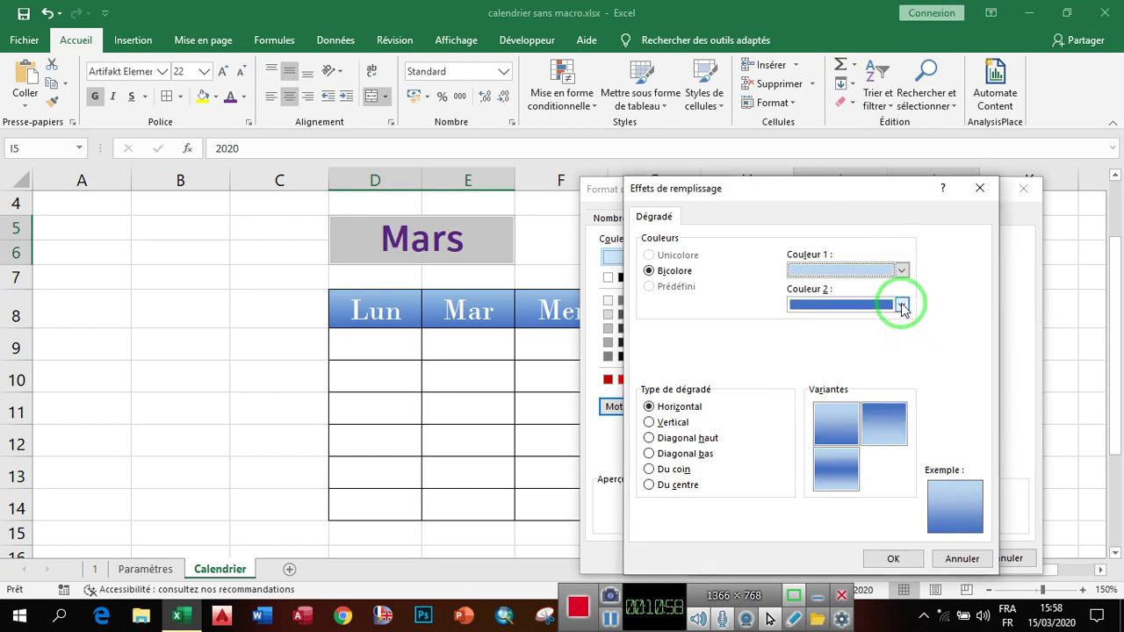
left_click(902, 305)
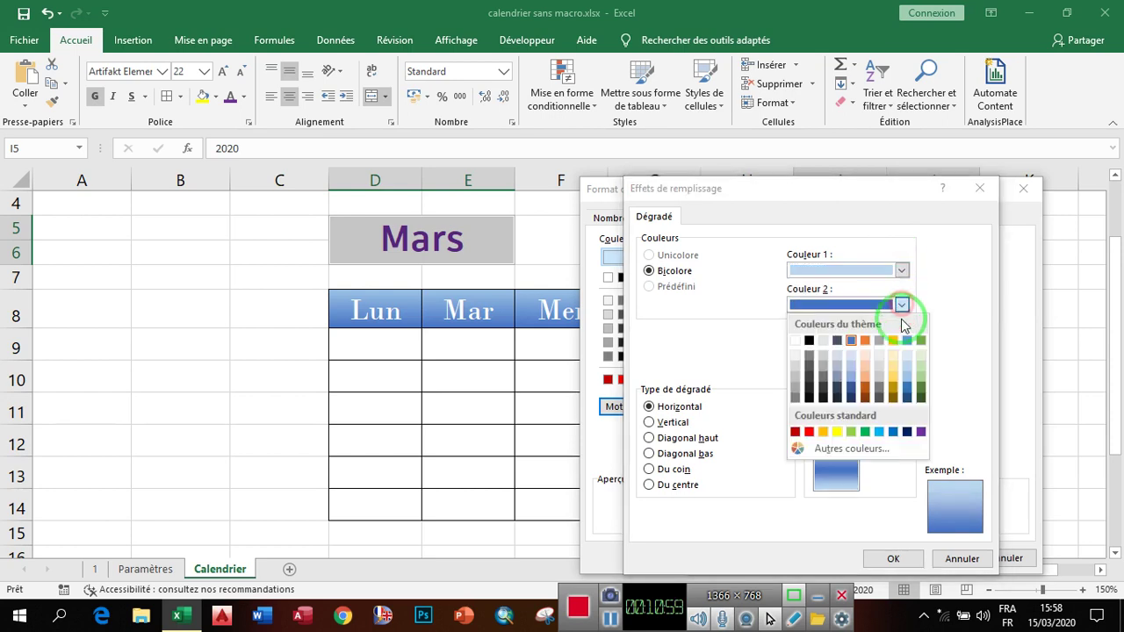
left_click(907, 390)
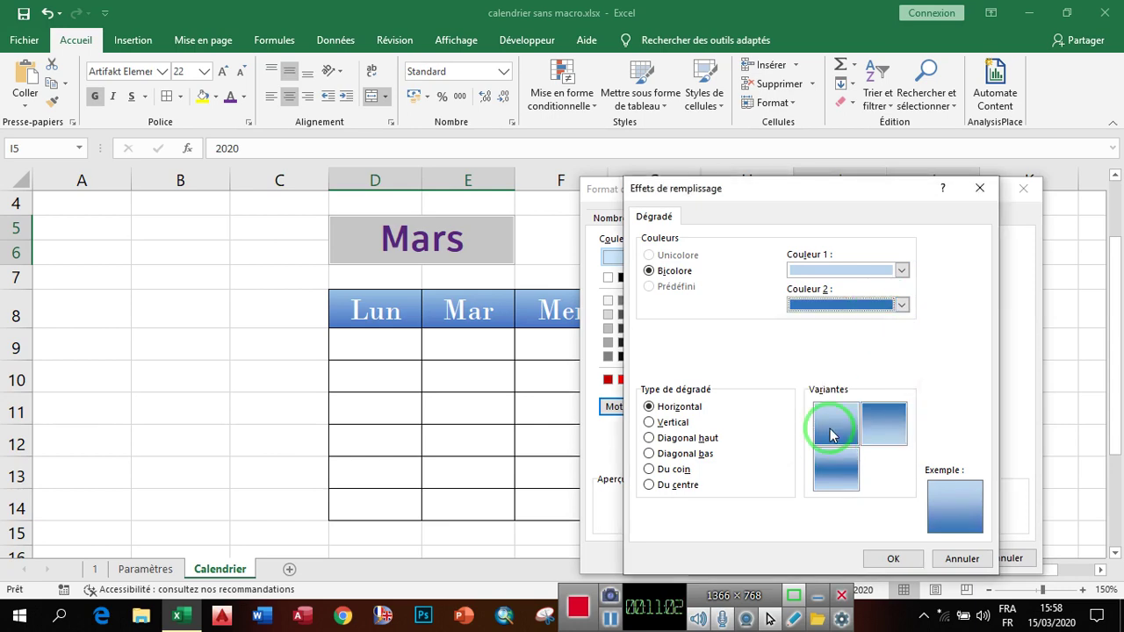
left_click(830, 430)
left_click(900, 558)
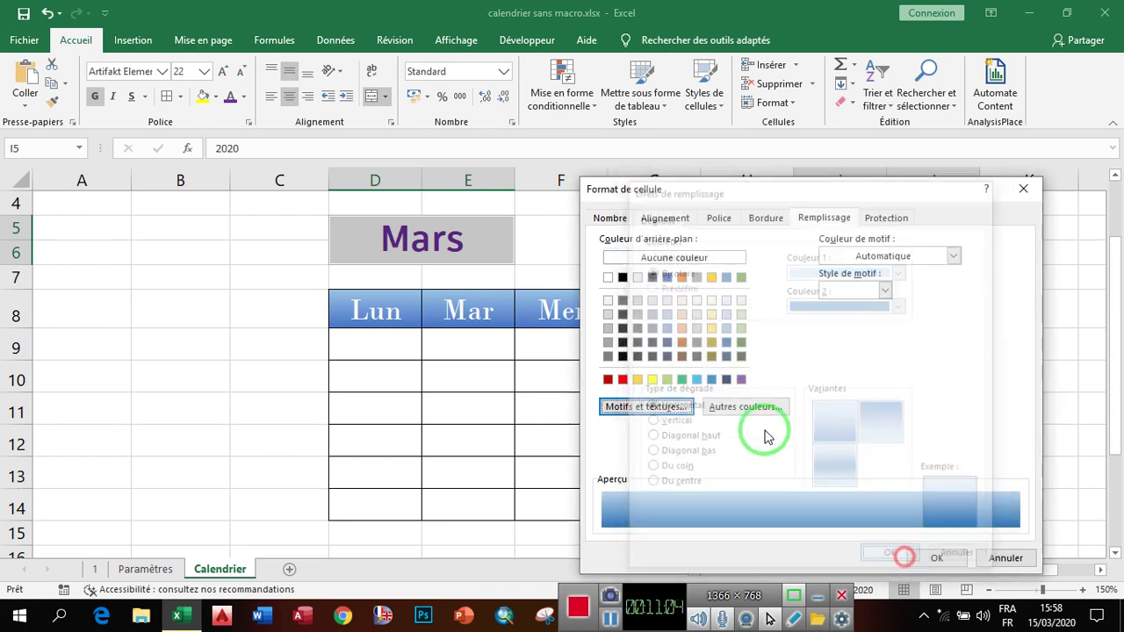
left_click(933, 557)
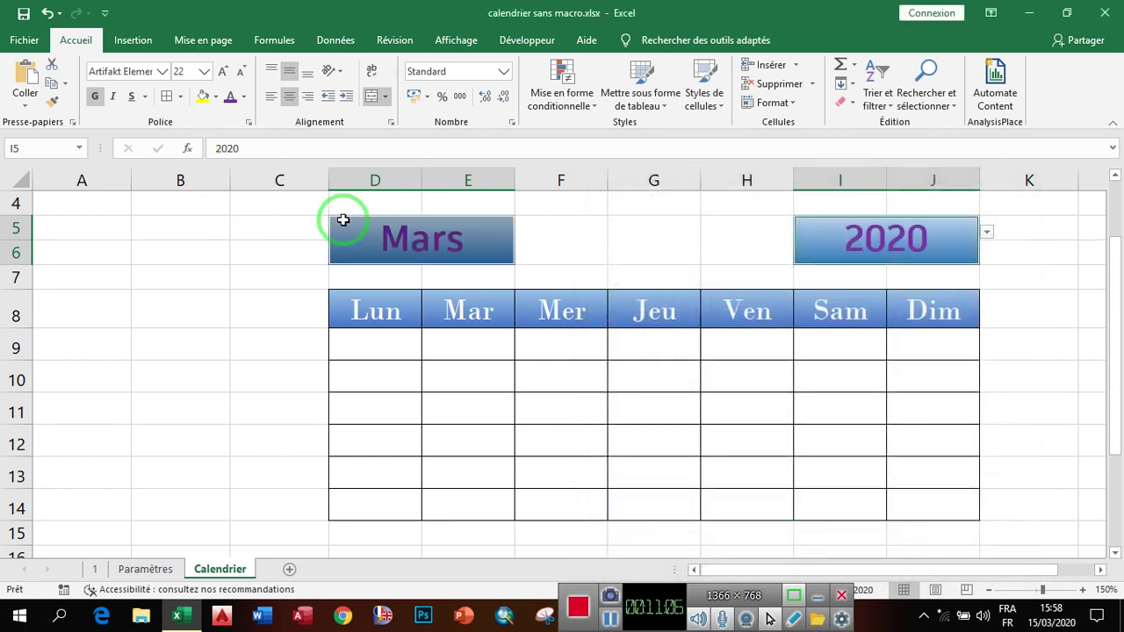
Shrink row 7 to 11 pixels high as a thin spacer
left_click(465, 265)
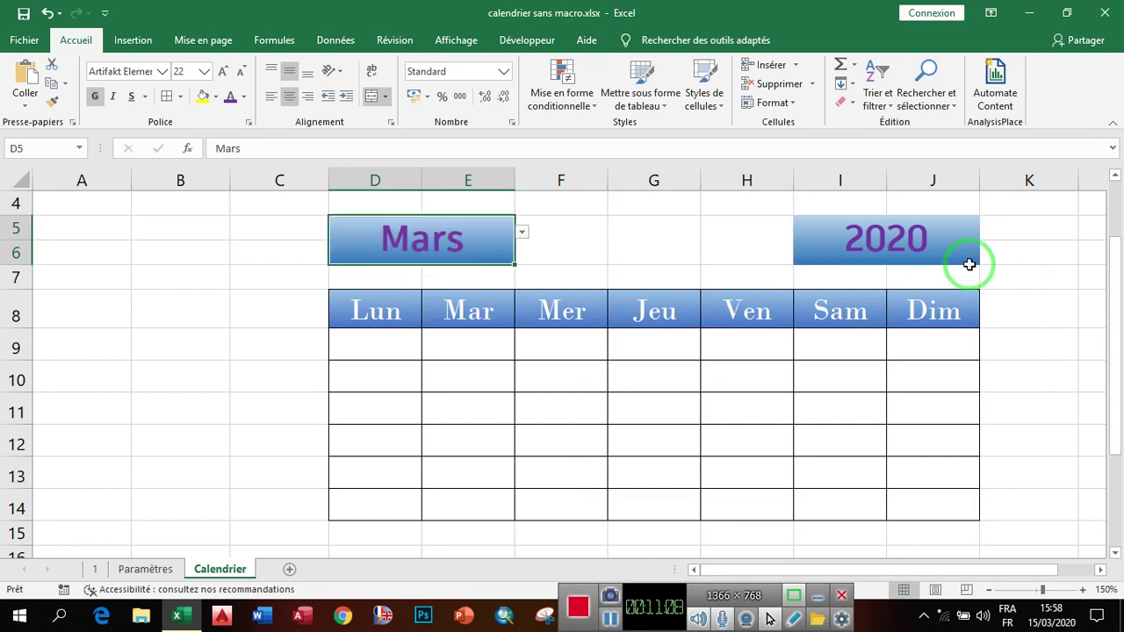
left_click(969, 263)
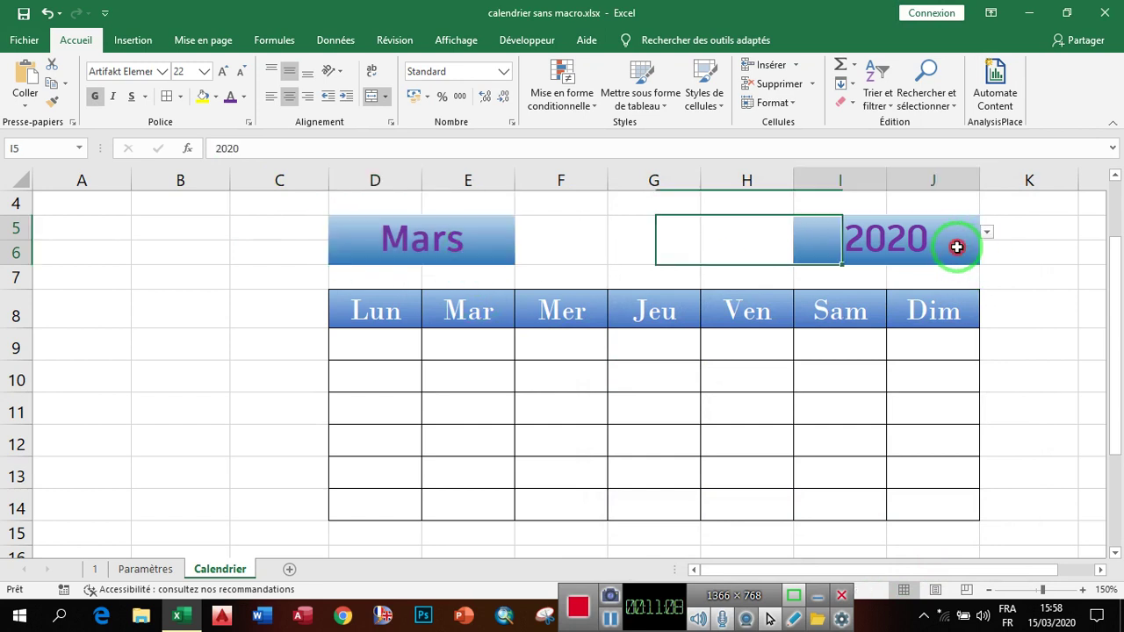
left_click(575, 274)
left_click(542, 233)
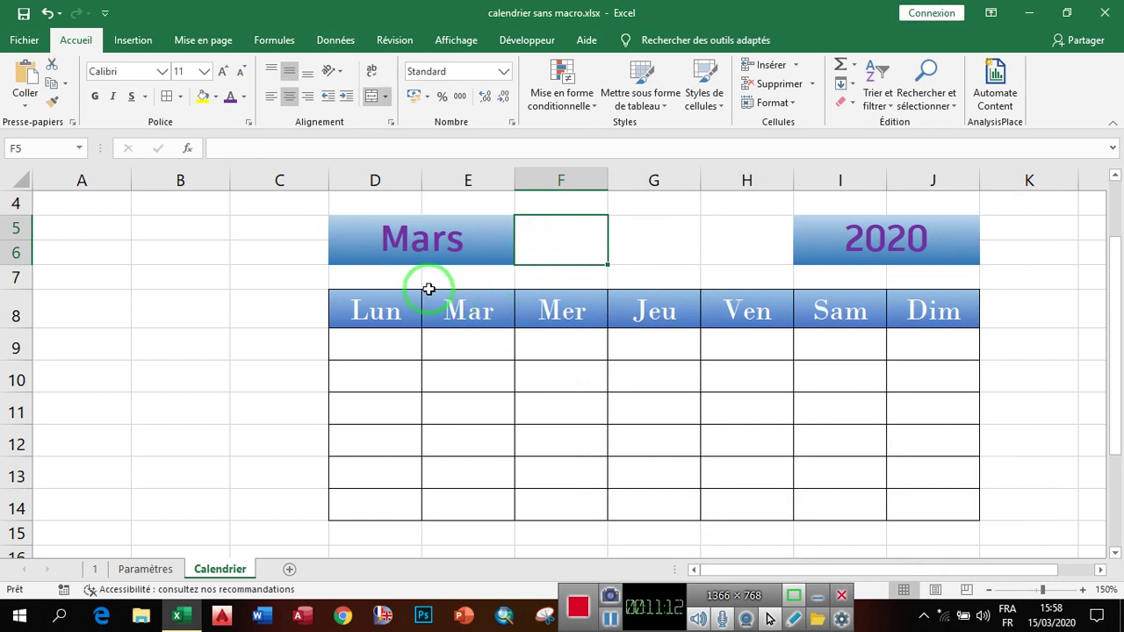
left_click(30, 285)
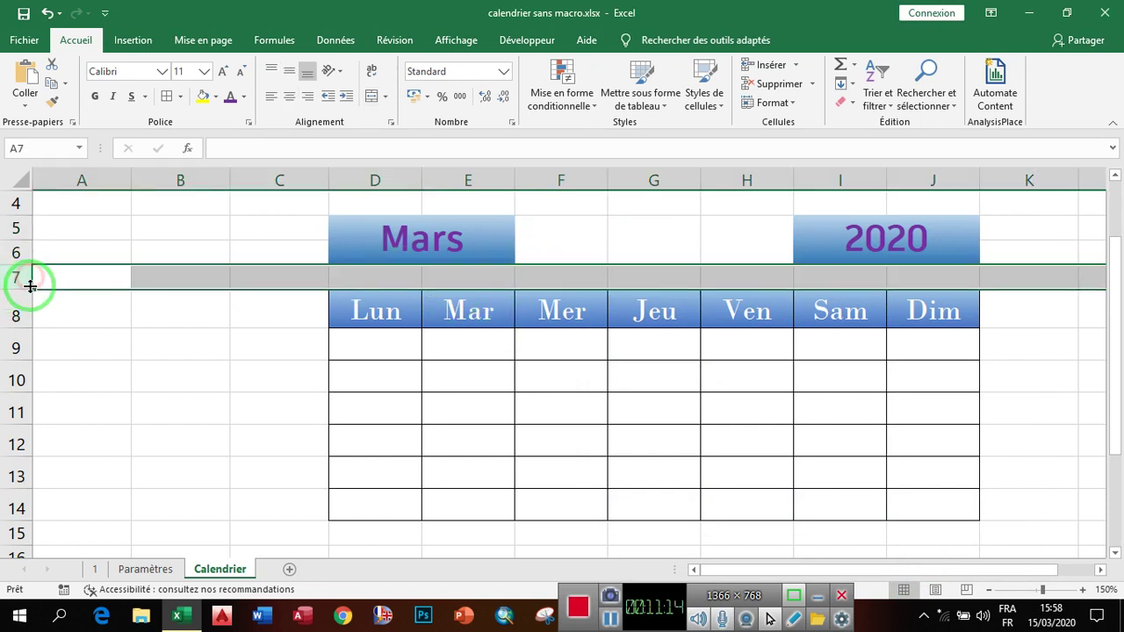
left_click_drag(29, 293, 34, 280)
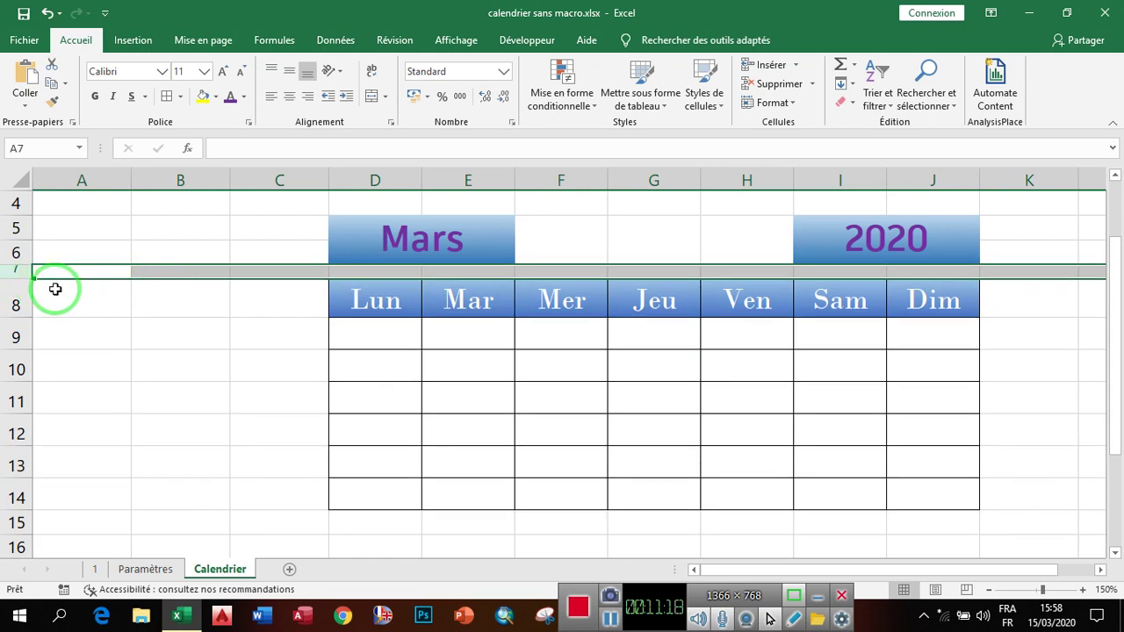
left_click_drag(33, 280, 35, 270)
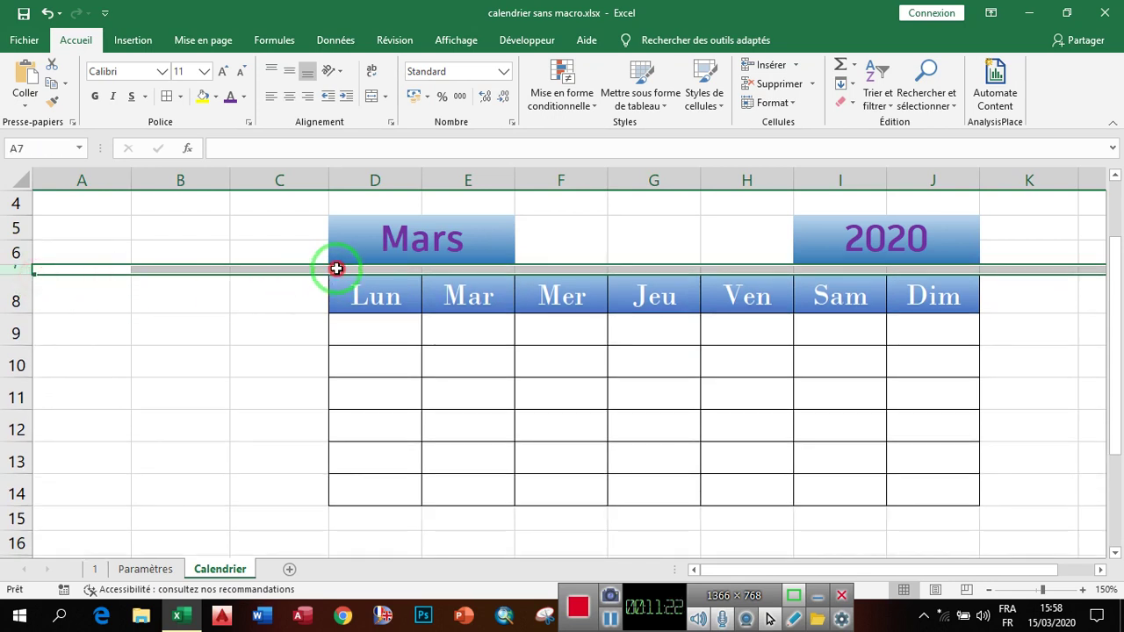
Merge cells D7 through J7 into one spacer cell
left_click_drag(336, 268, 928, 272)
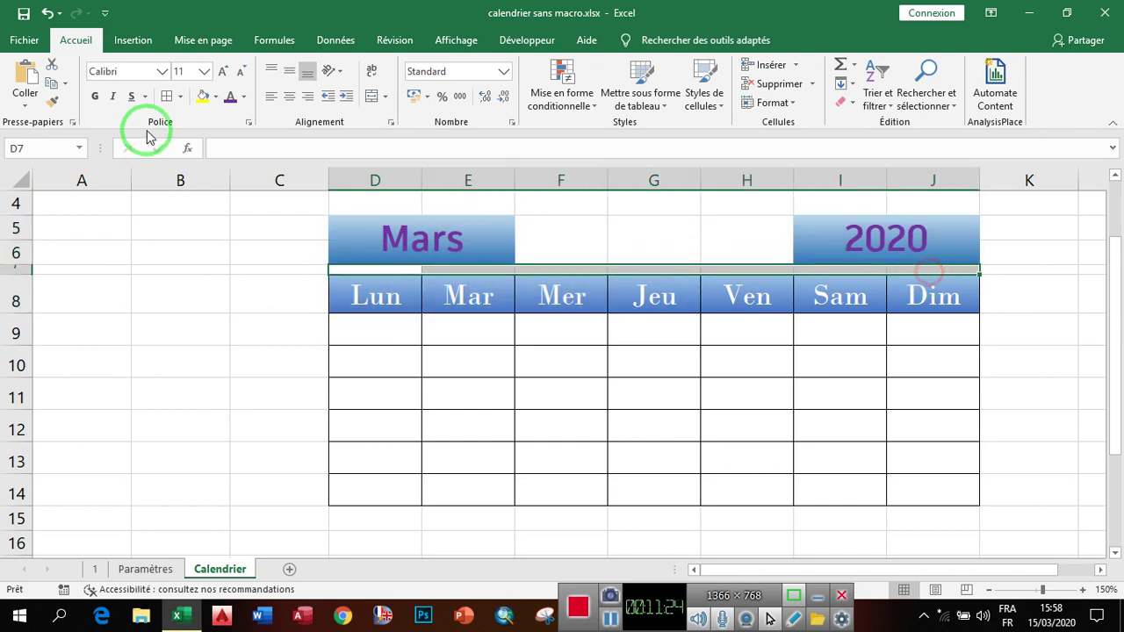
left_click(370, 98)
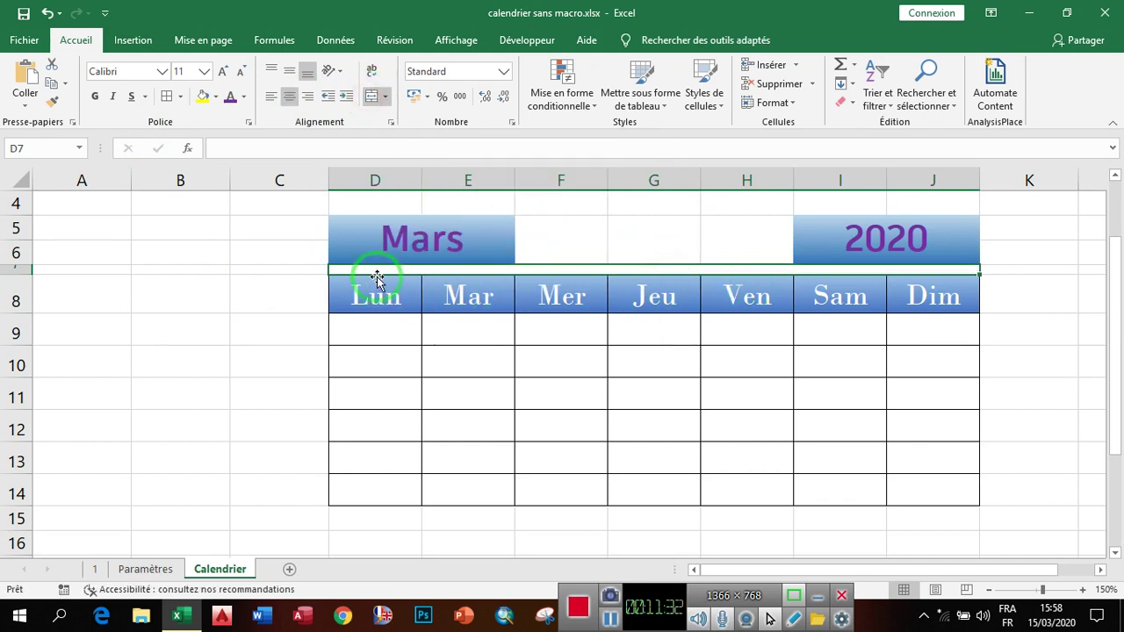
left_click(760, 367)
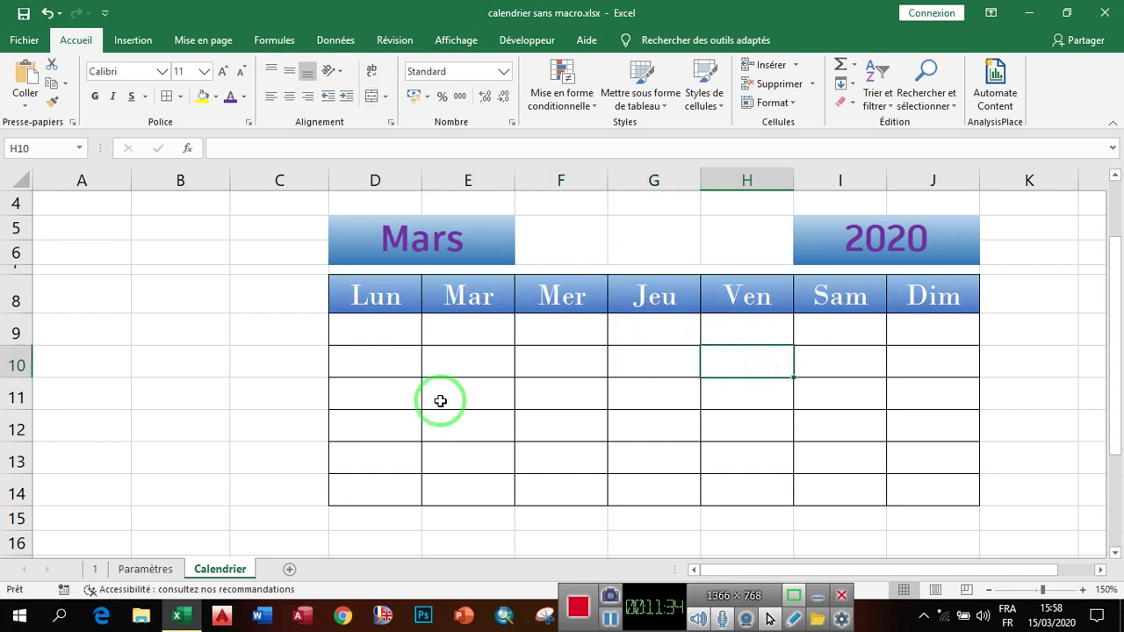
left_click(595, 229)
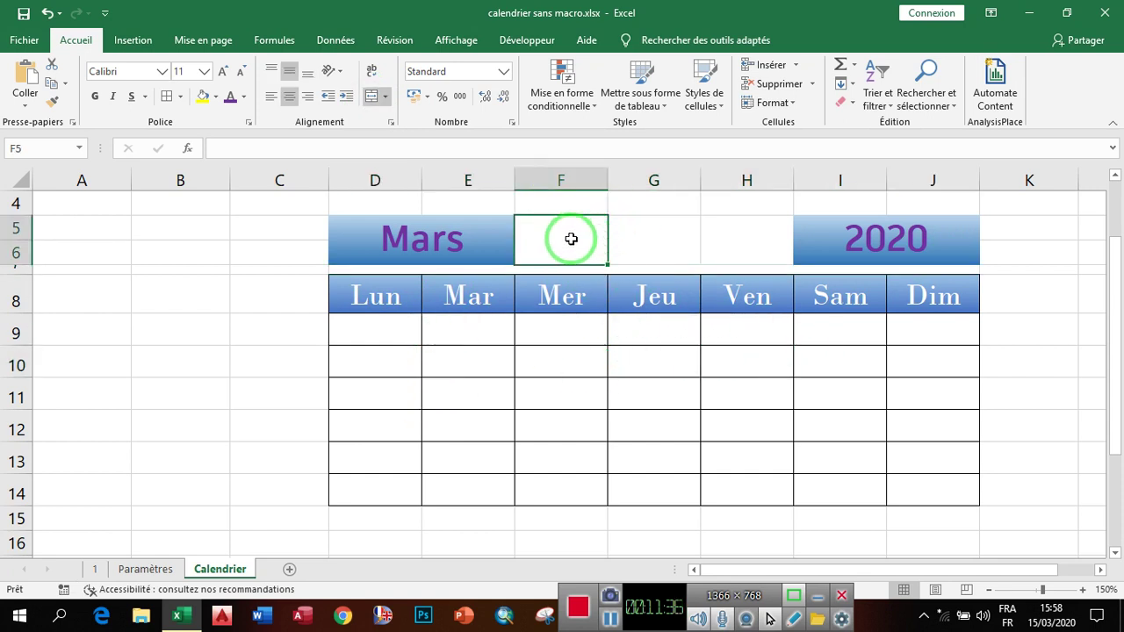
Inspect the finished calendar's E3 lookup formula and the Paramètres sheet, then return to Calendrier
left_click(95, 569)
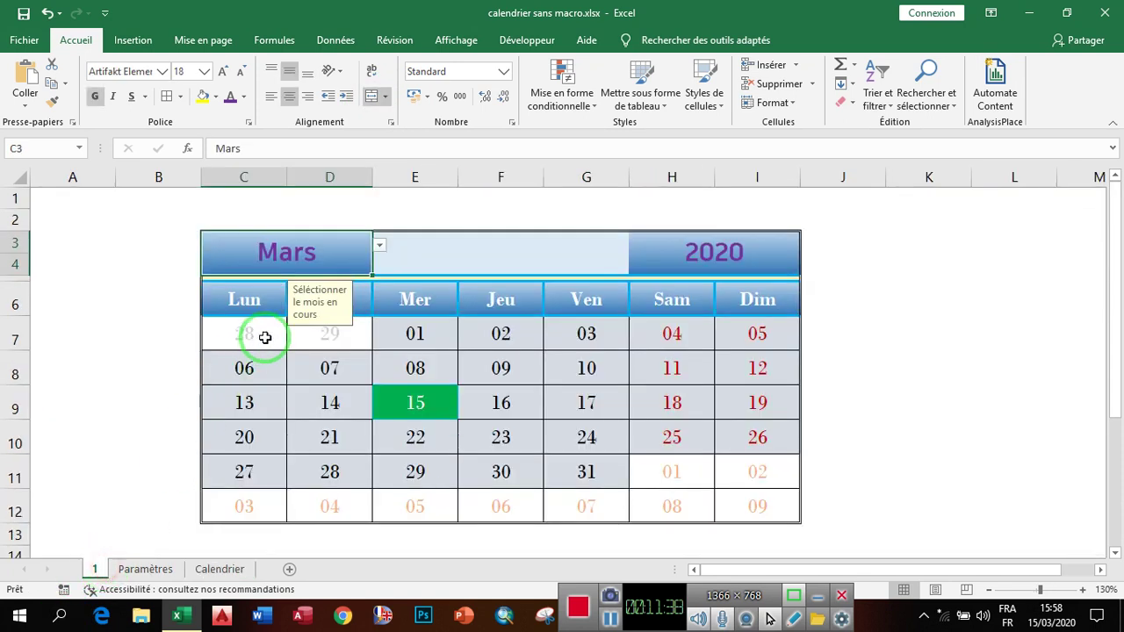
left_click(415, 271)
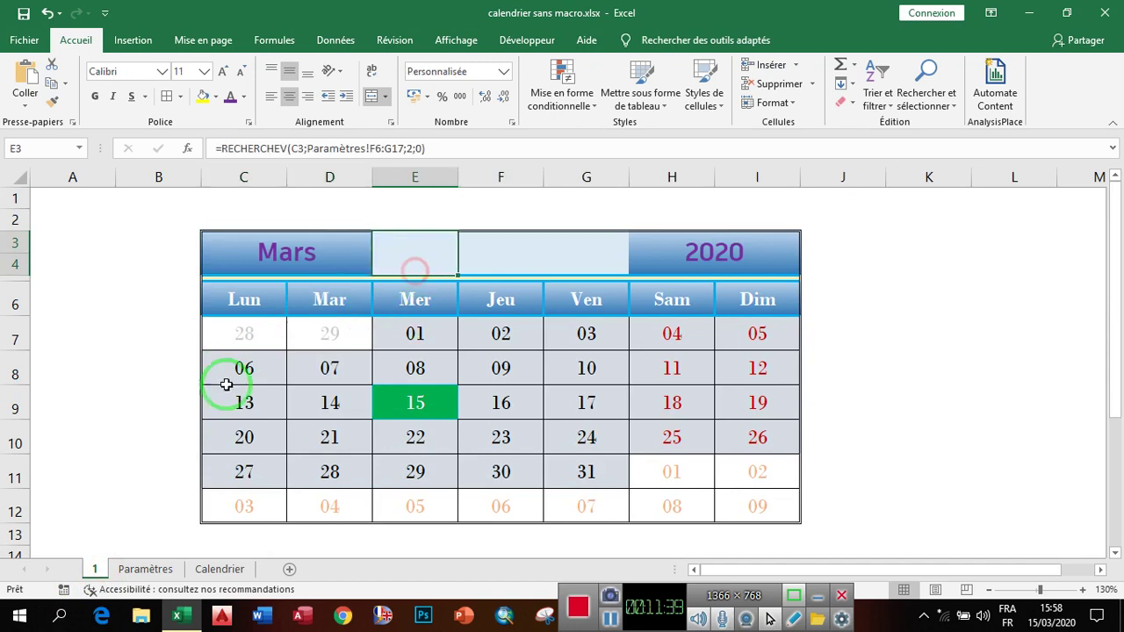
left_click(146, 568)
left_click(210, 569)
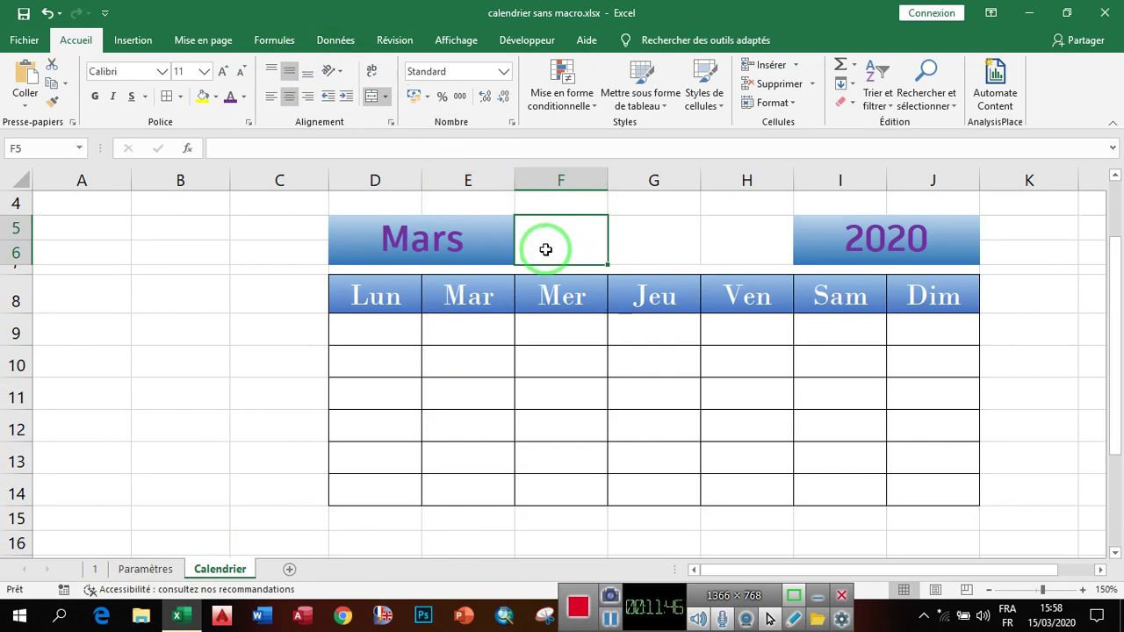
Start a RECHERCHEV formula in F5 with month cell D5 as the lookup value
left_click(272, 42)
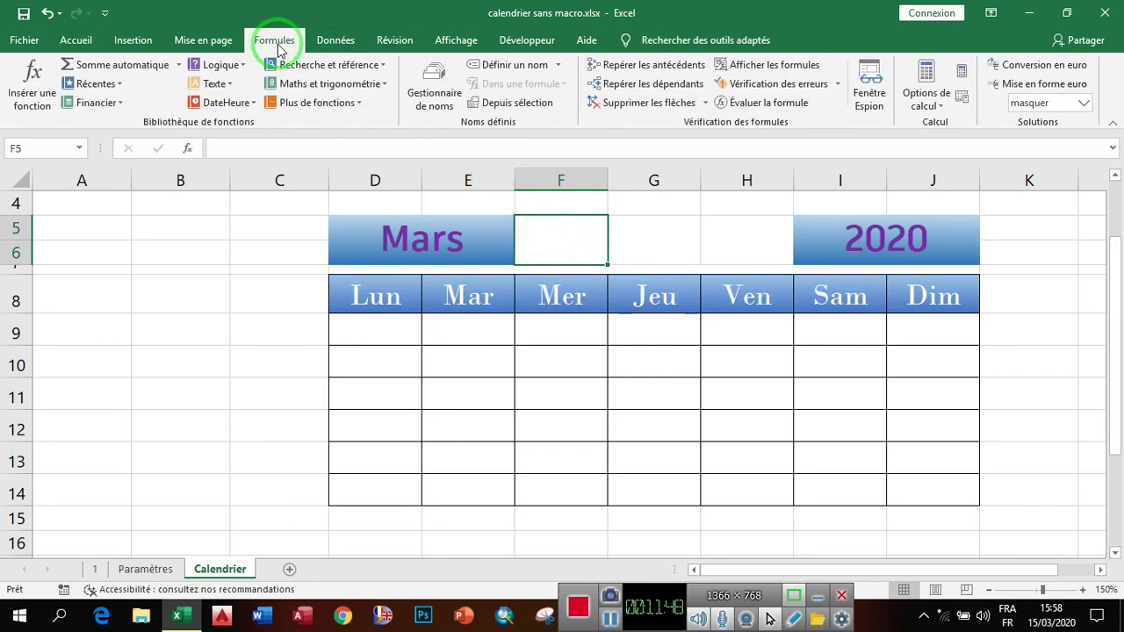
left_click(290, 71)
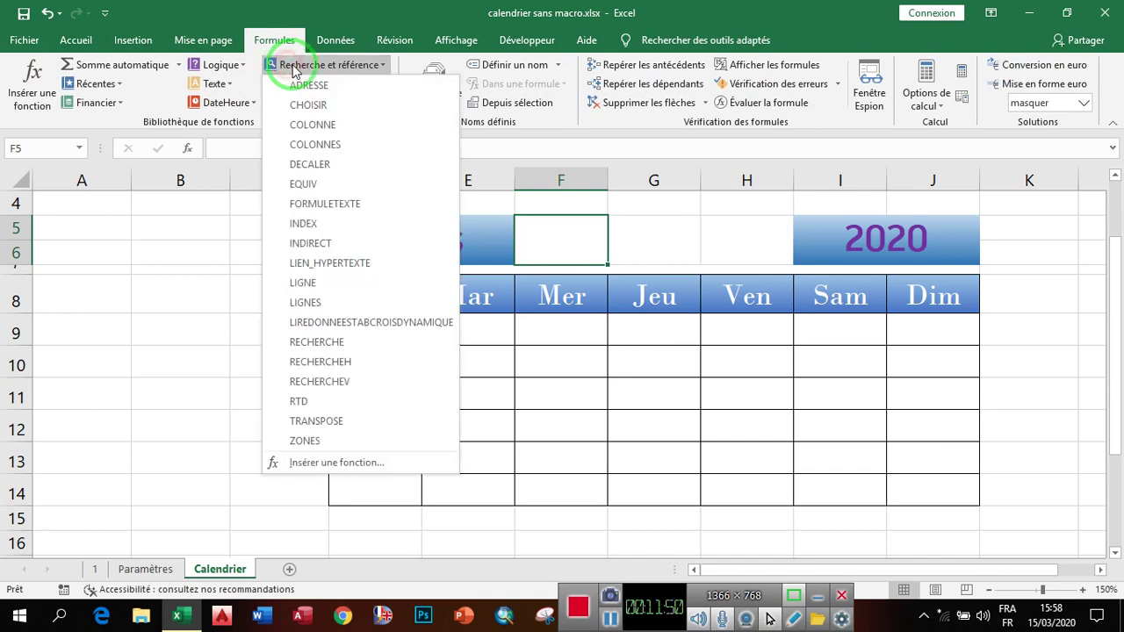
left_click(320, 382)
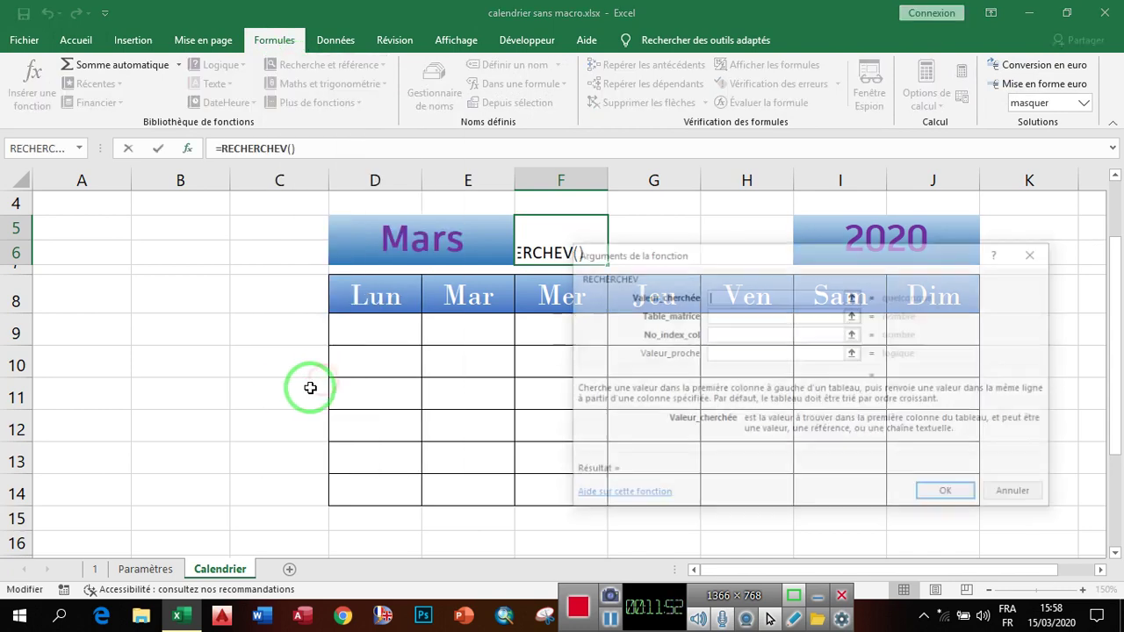
left_click_drag(774, 277, 669, 370)
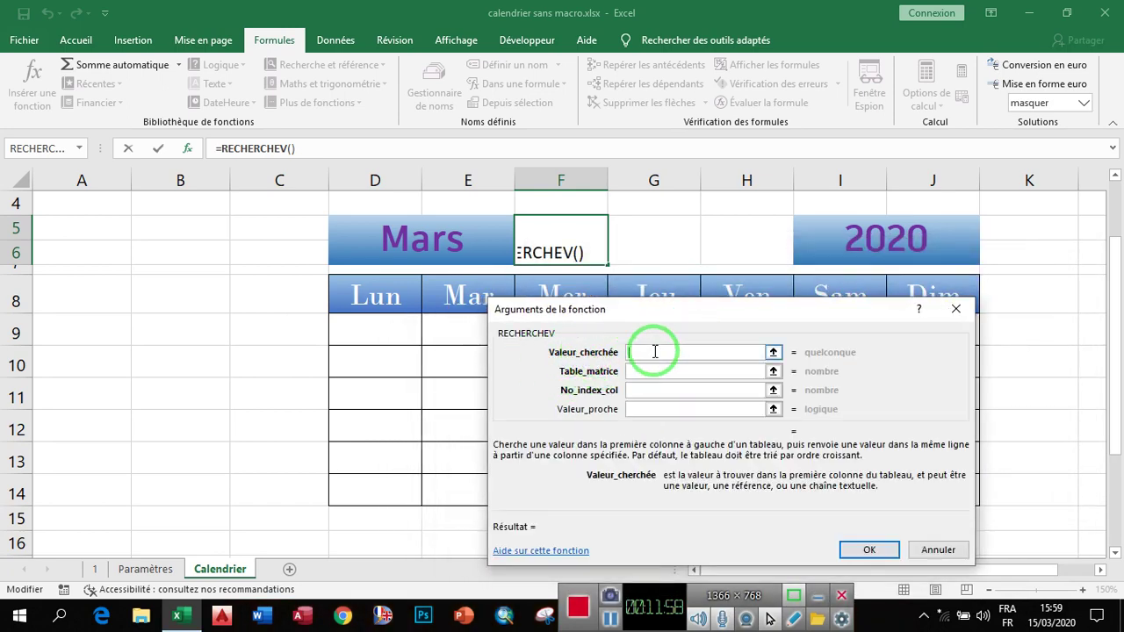
left_click(374, 252)
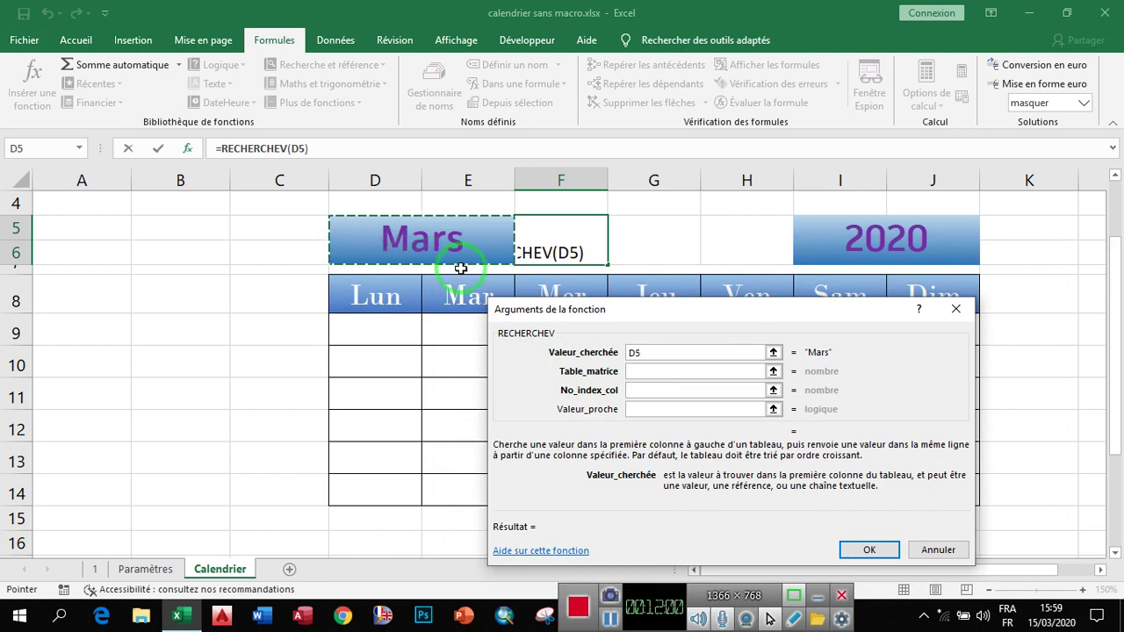
left_click(693, 375)
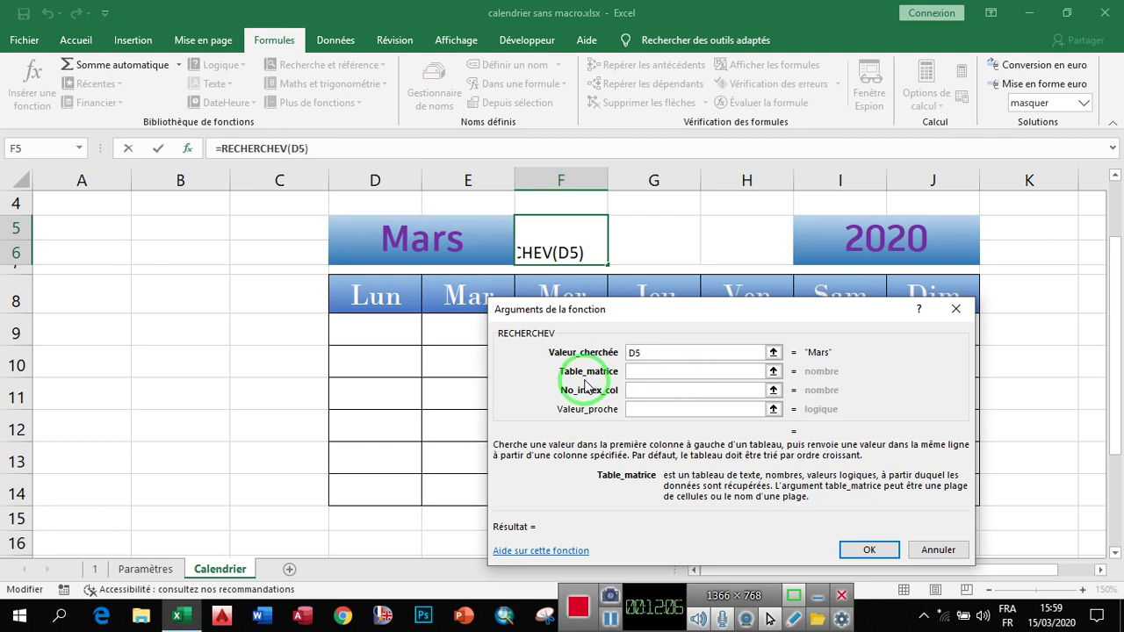
Set table Paramètres!F6:G17, column 2 and exact match 0, so F5 returns 3 for Mars
left_click(128, 569)
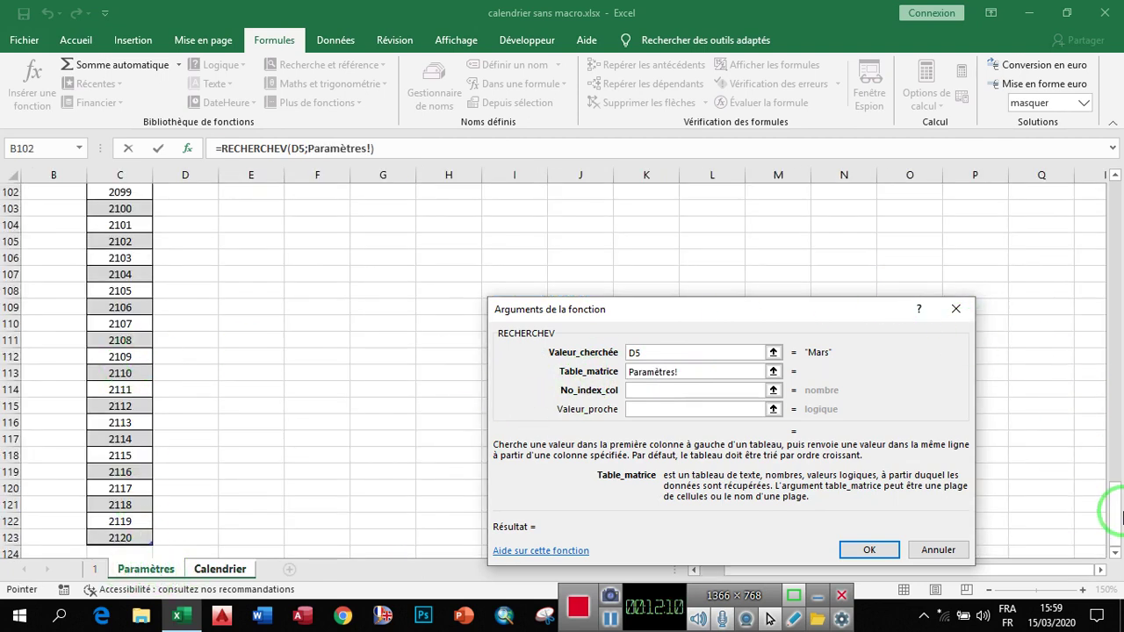
left_click_drag(1119, 511, 1115, 163)
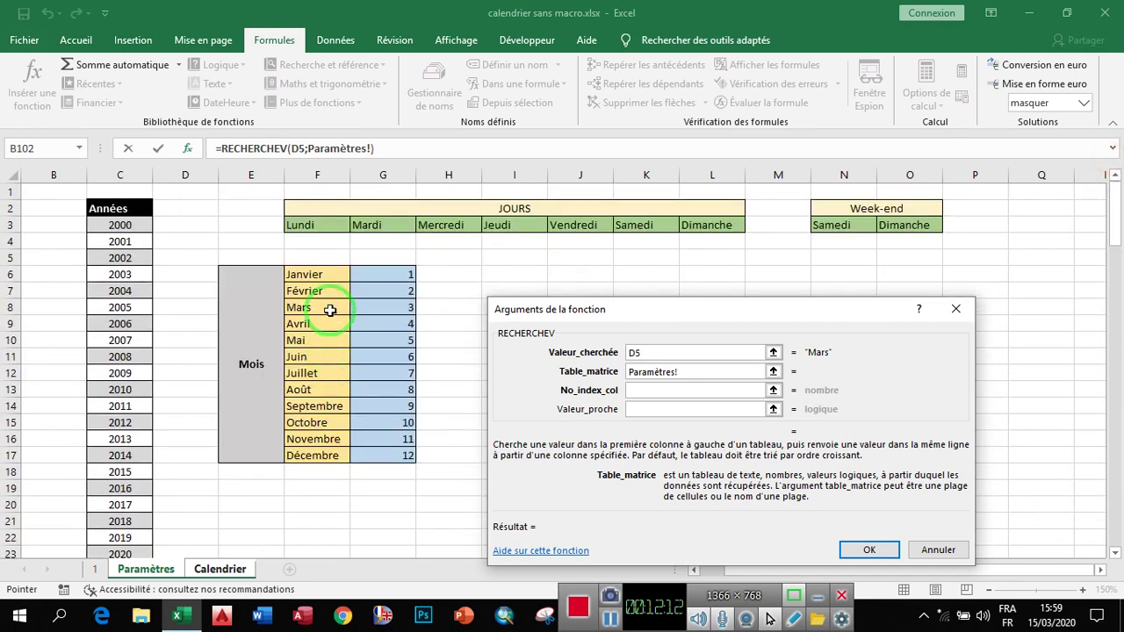
left_click_drag(299, 278, 379, 451)
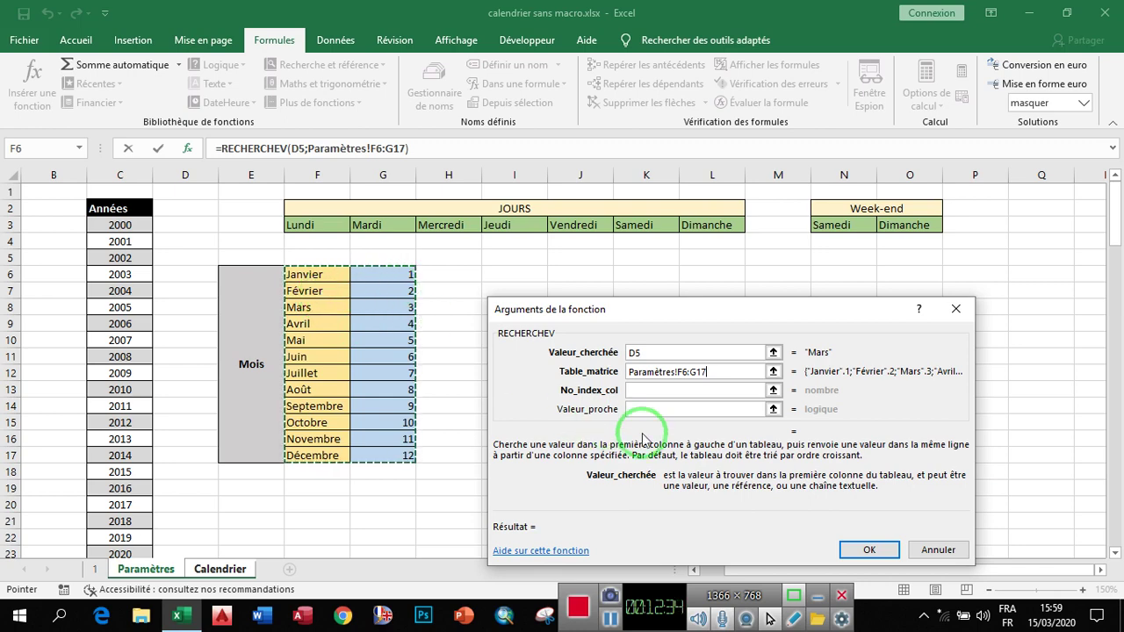
left_click(682, 390)
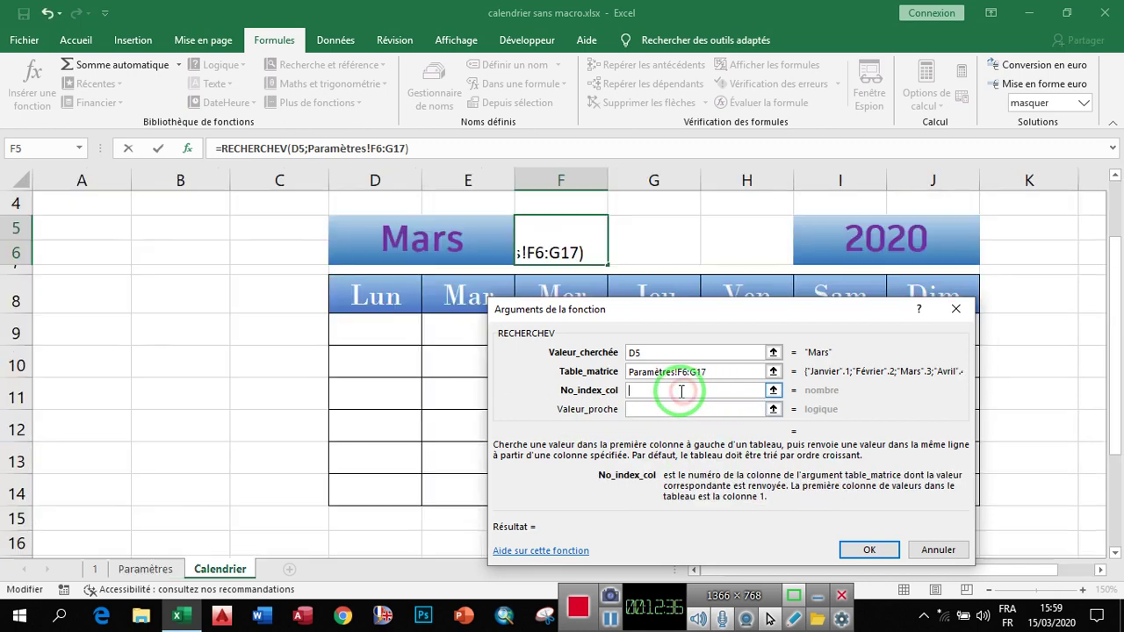
left_click(133, 568)
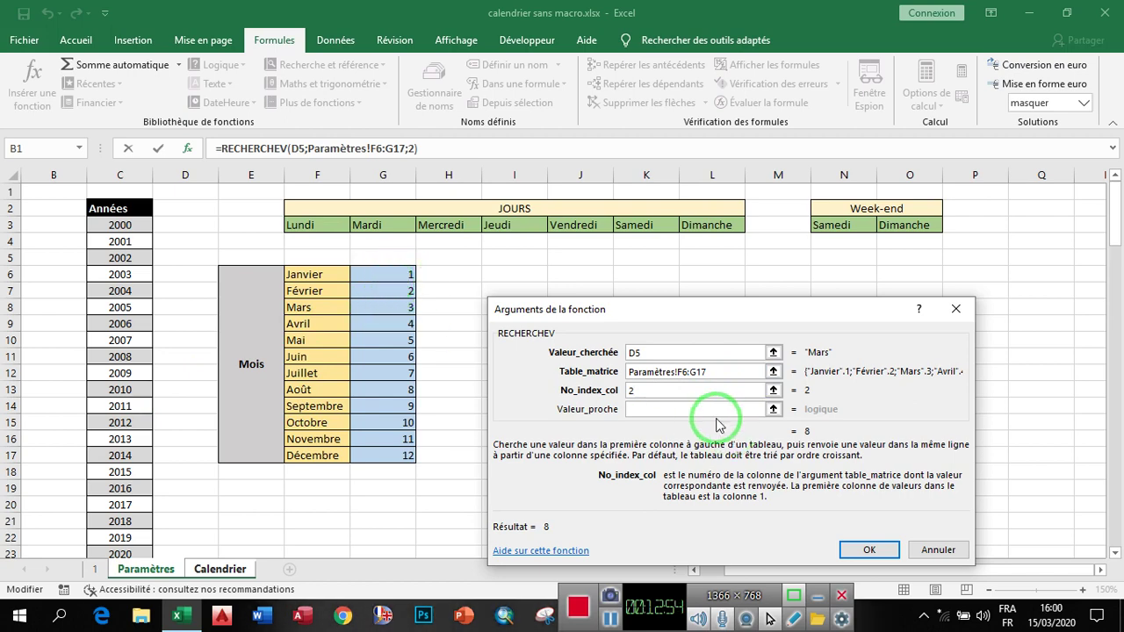
left_click(694, 413)
type("0")
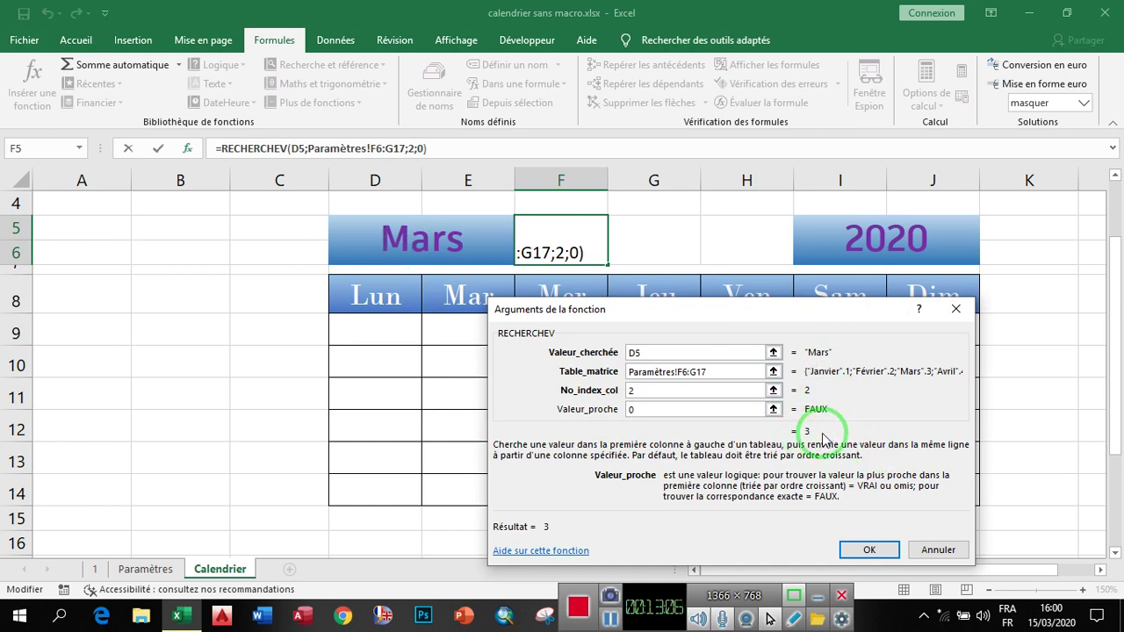
left_click(886, 550)
left_click(415, 245)
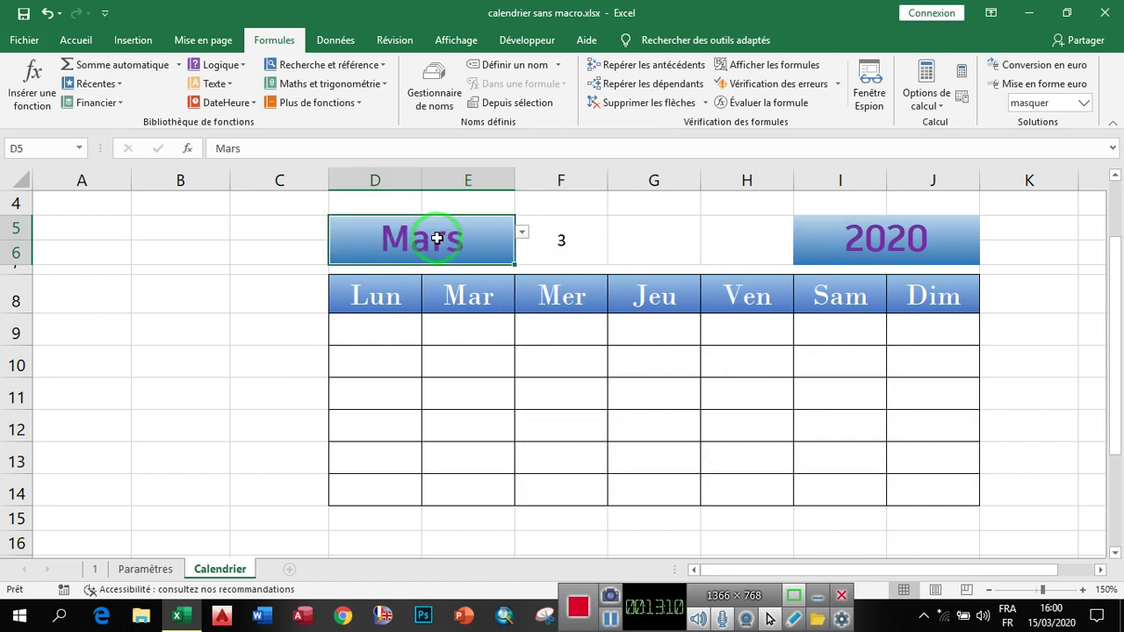
Pick Avril from the D5 month dropdown so F5 updates to 4
left_click(522, 235)
left_click(338, 265)
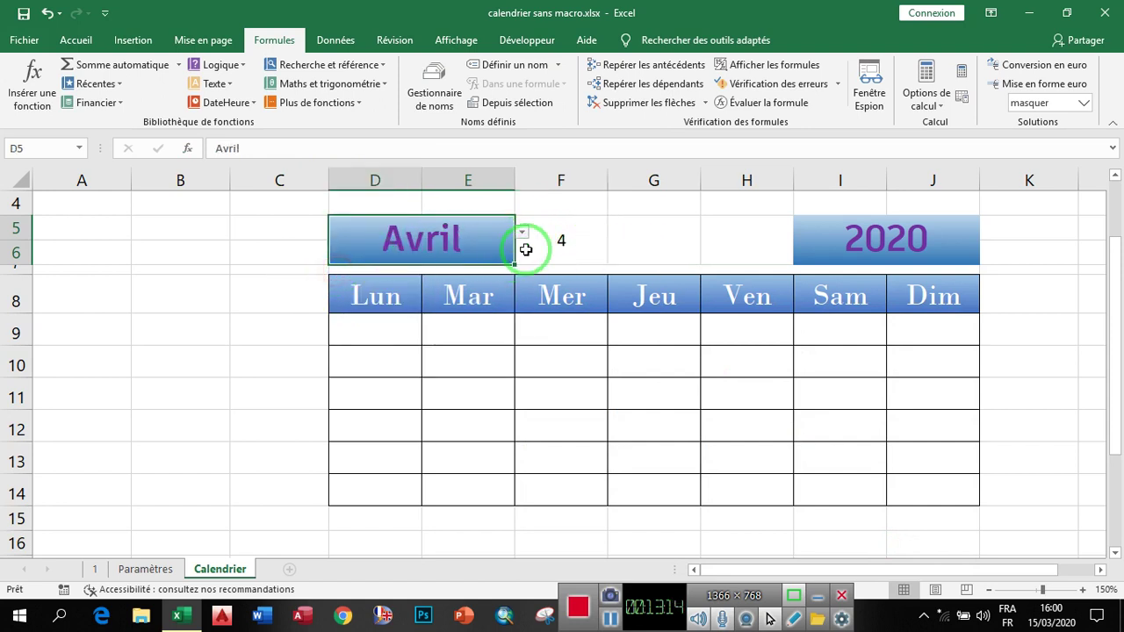
left_click(655, 239)
type("=")
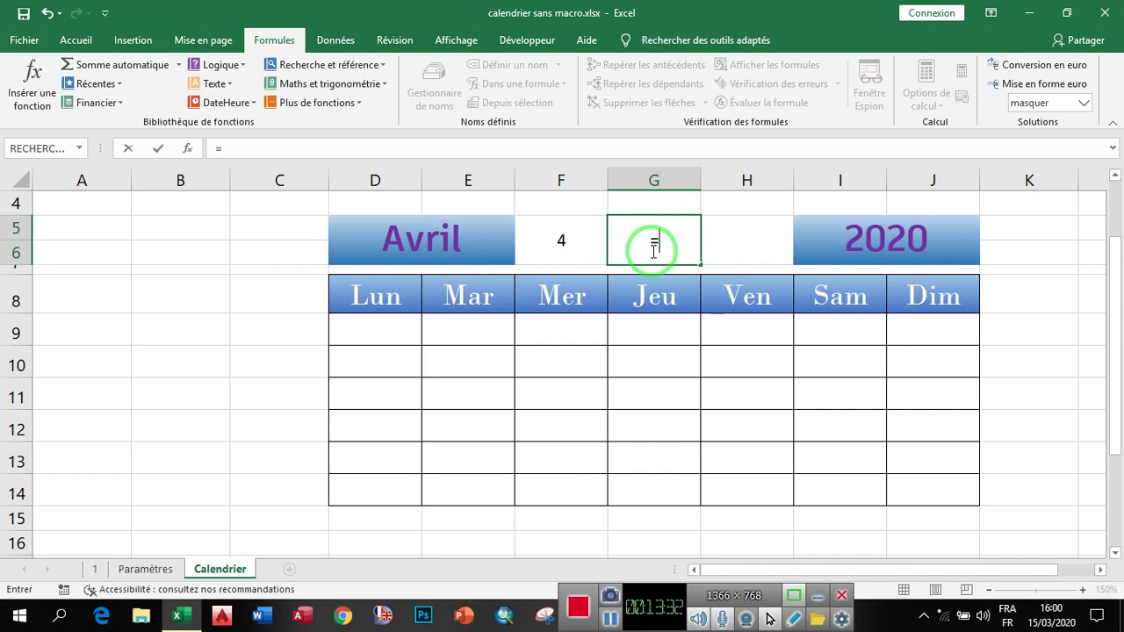
Enter =DATE($I$5;$G$5;1) in G5, which refers to itself and triggers a circular-reference warning
type("date")
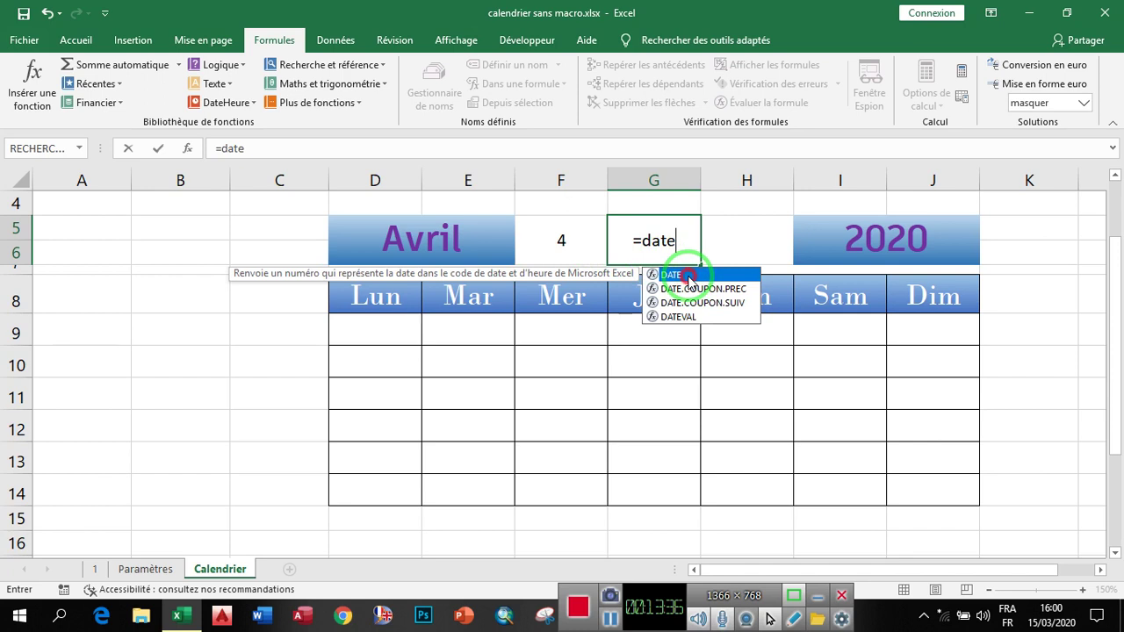
double_click(690, 278)
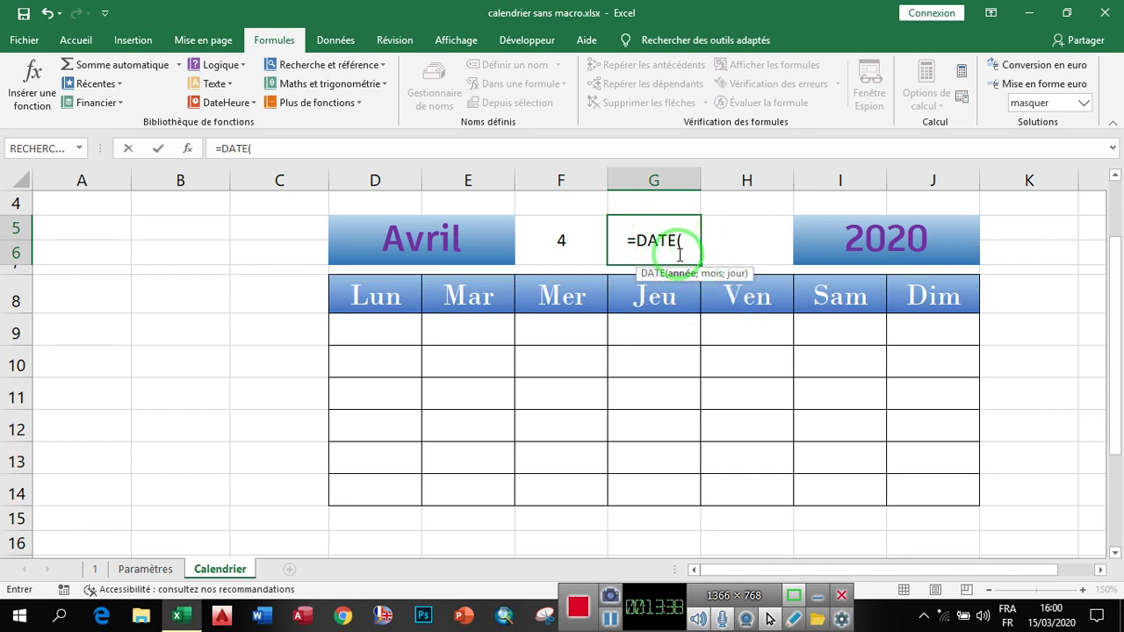
left_click(916, 239)
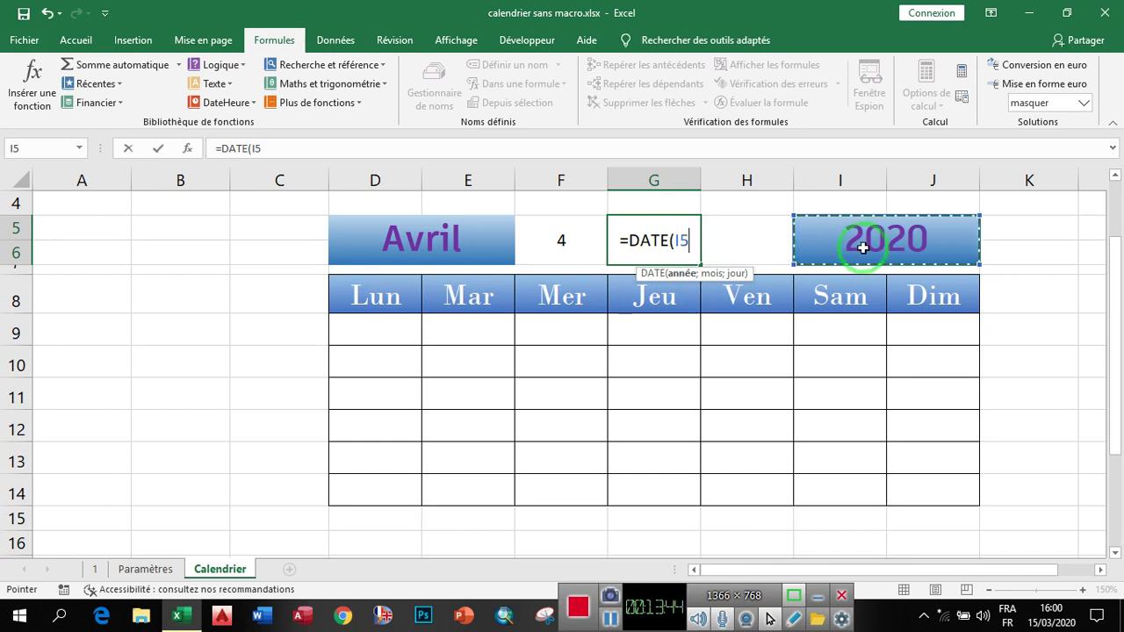
key("F4")
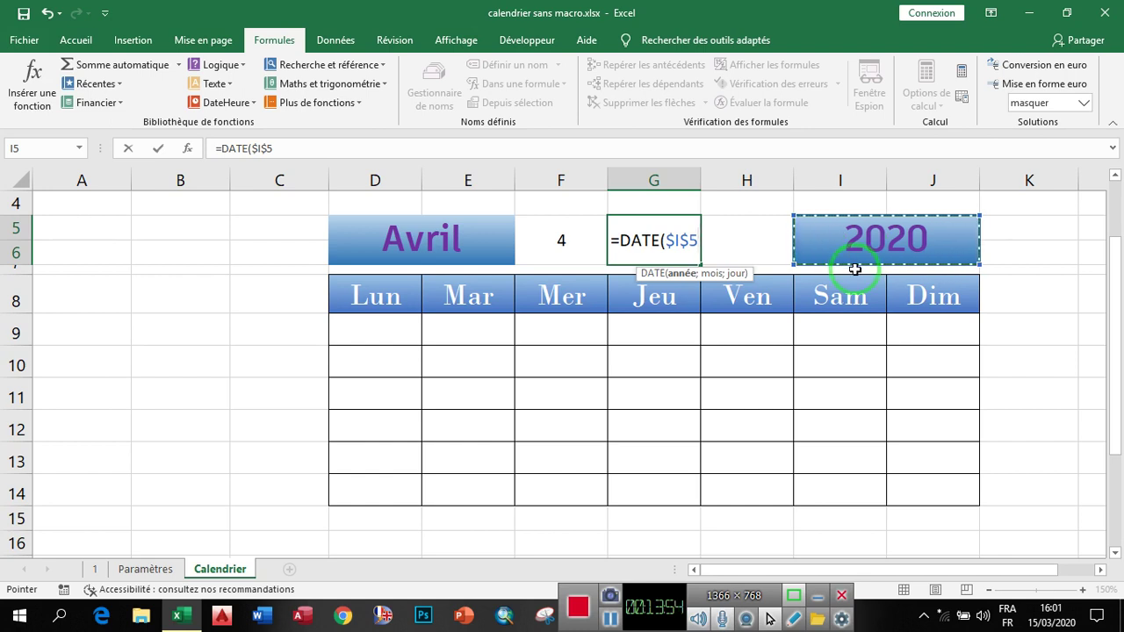
type(";")
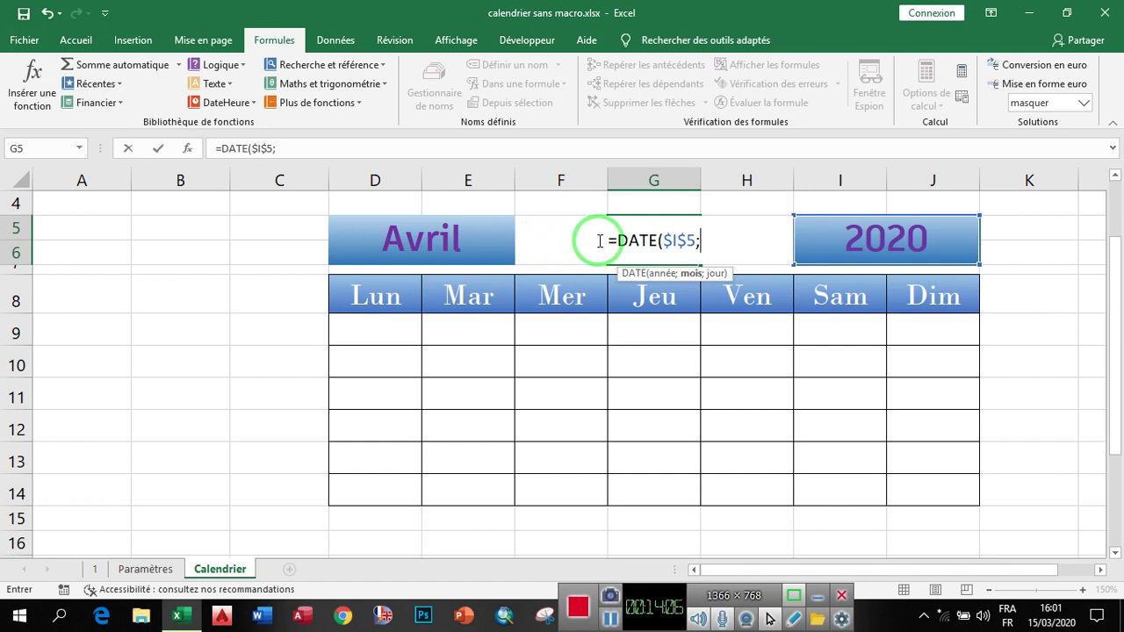
type("g")
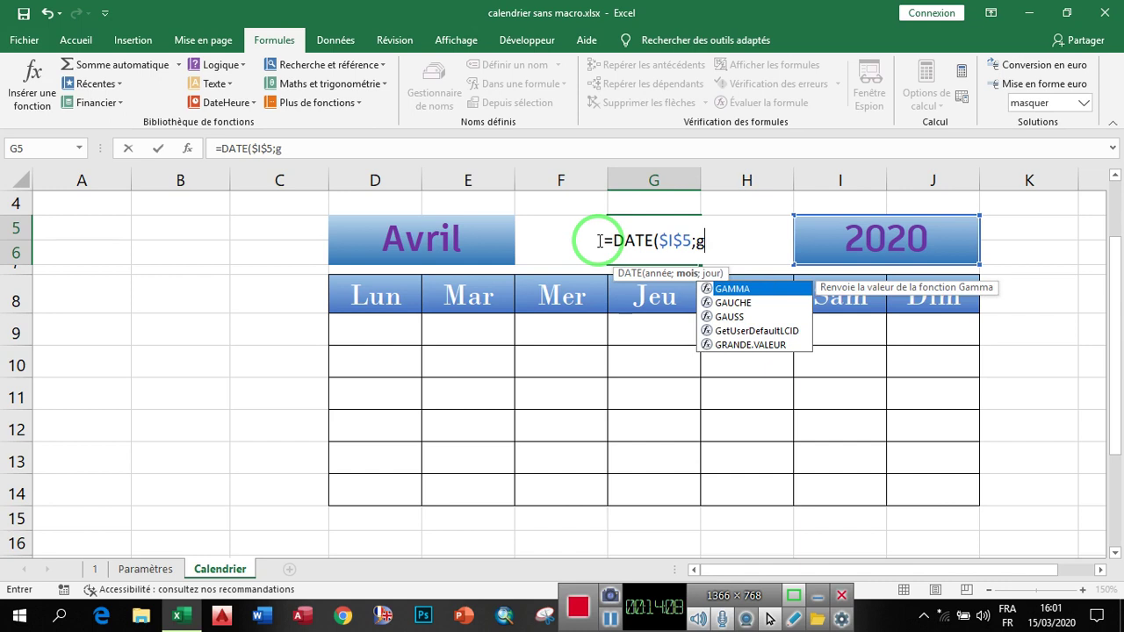
type("5")
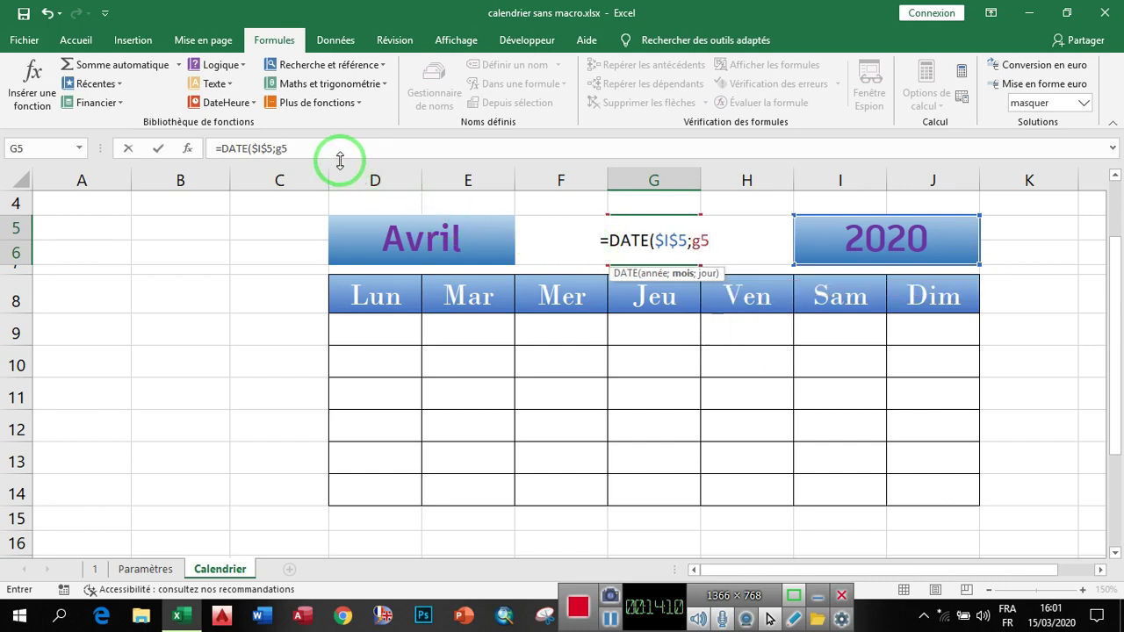
left_click(329, 148)
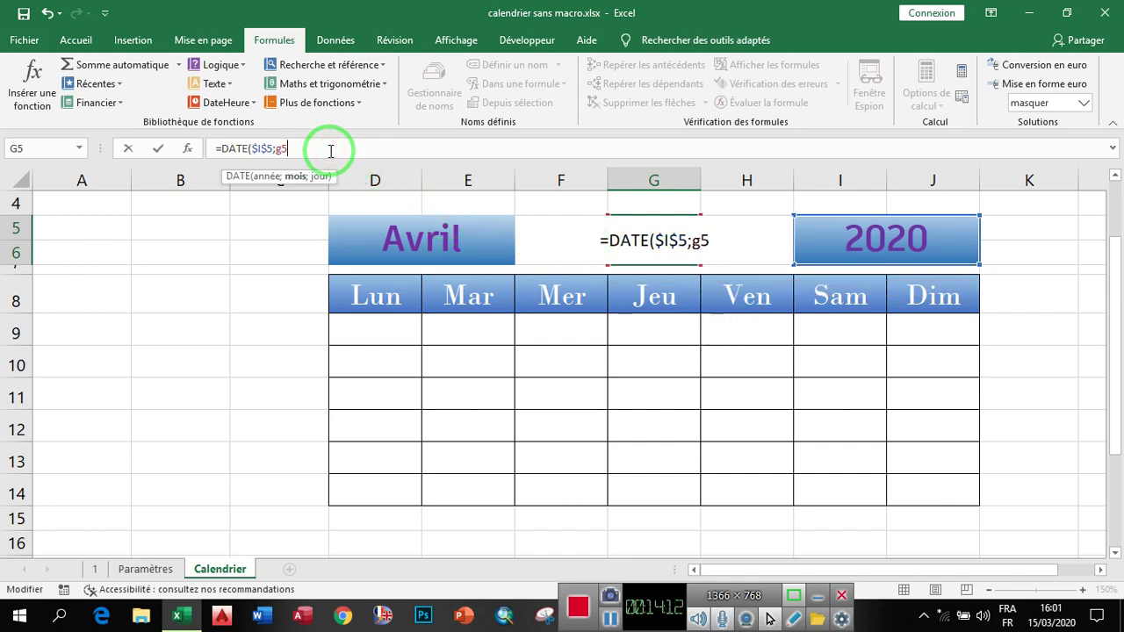
key("F4")
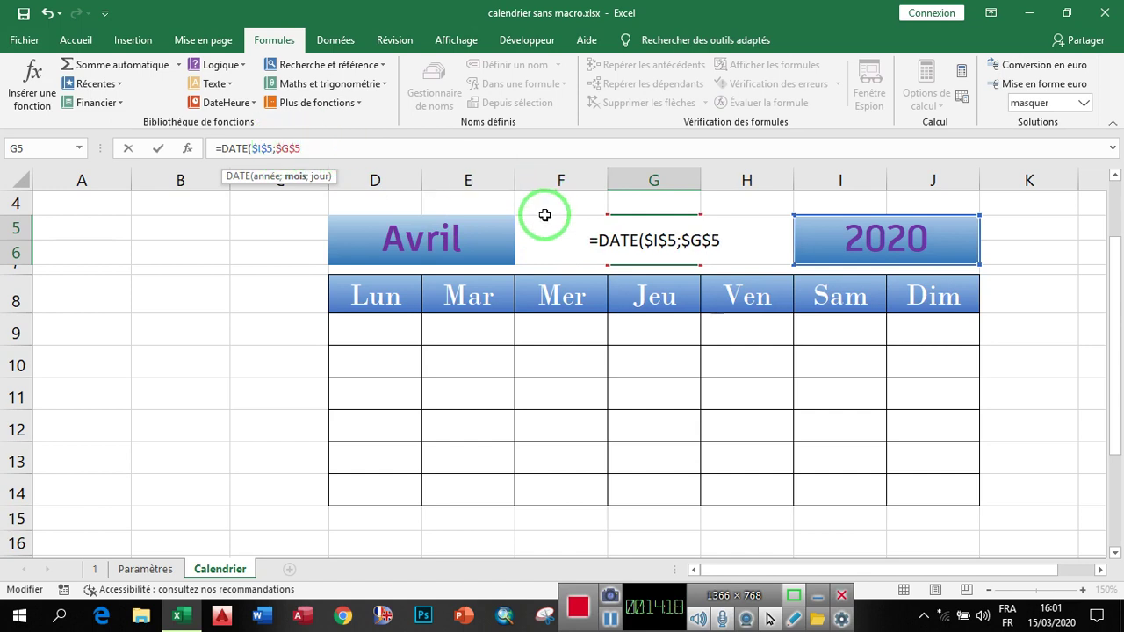
type(";")
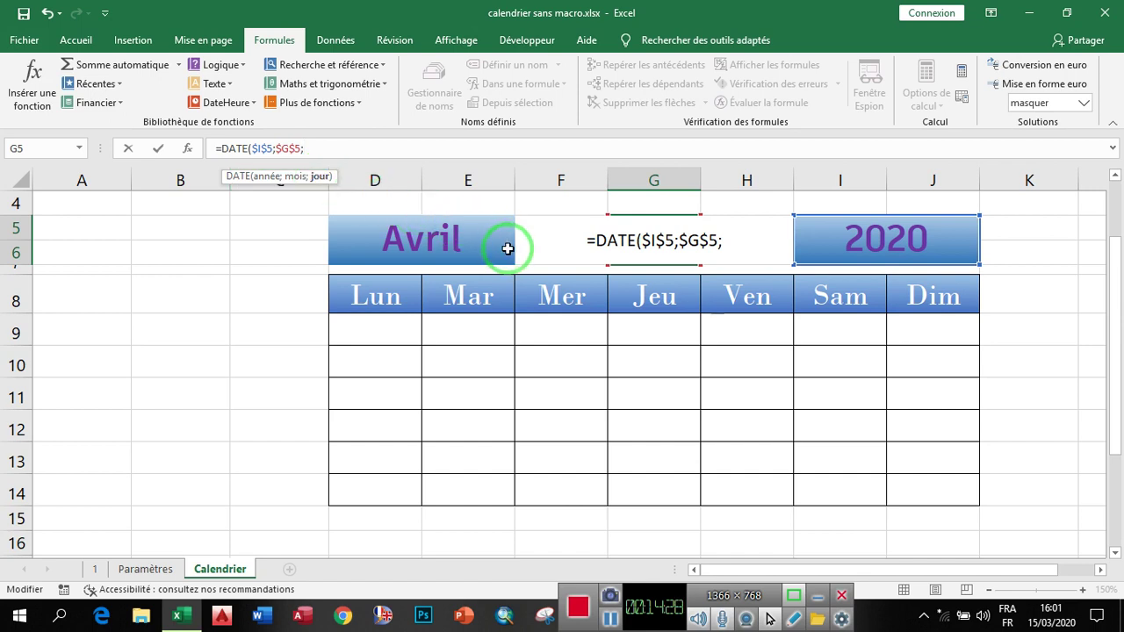
type("1")
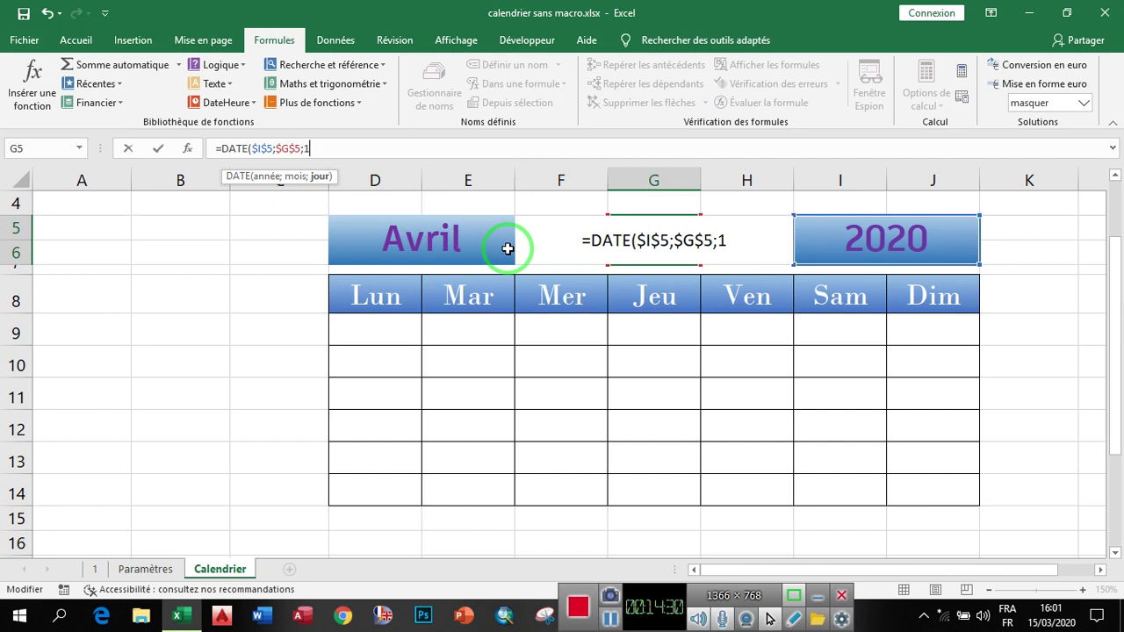
type(")")
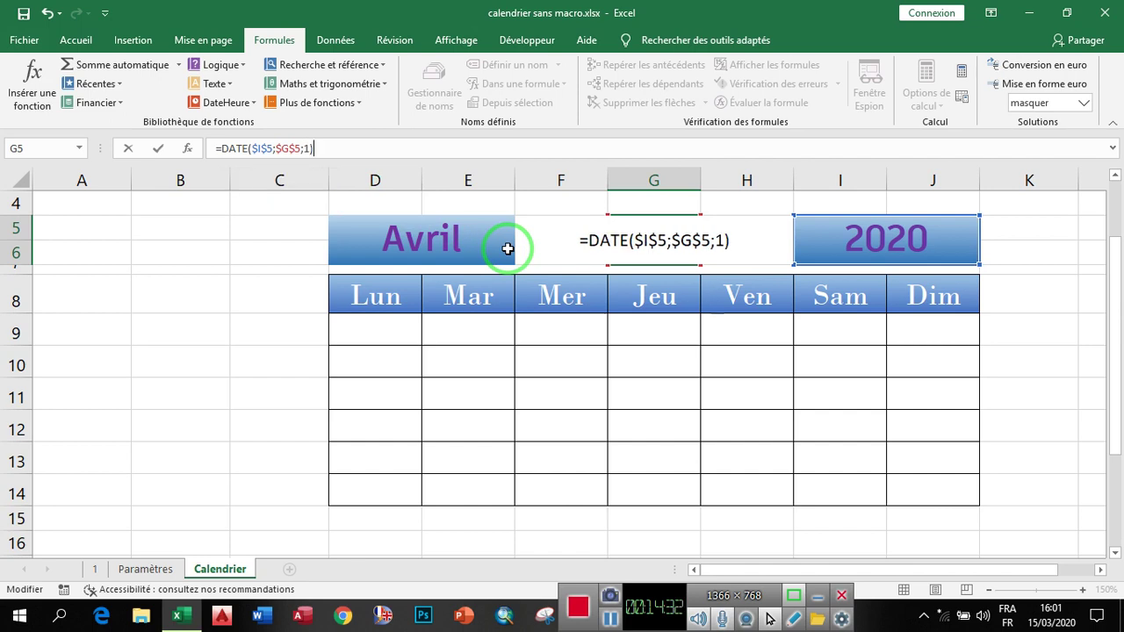
key("Return")
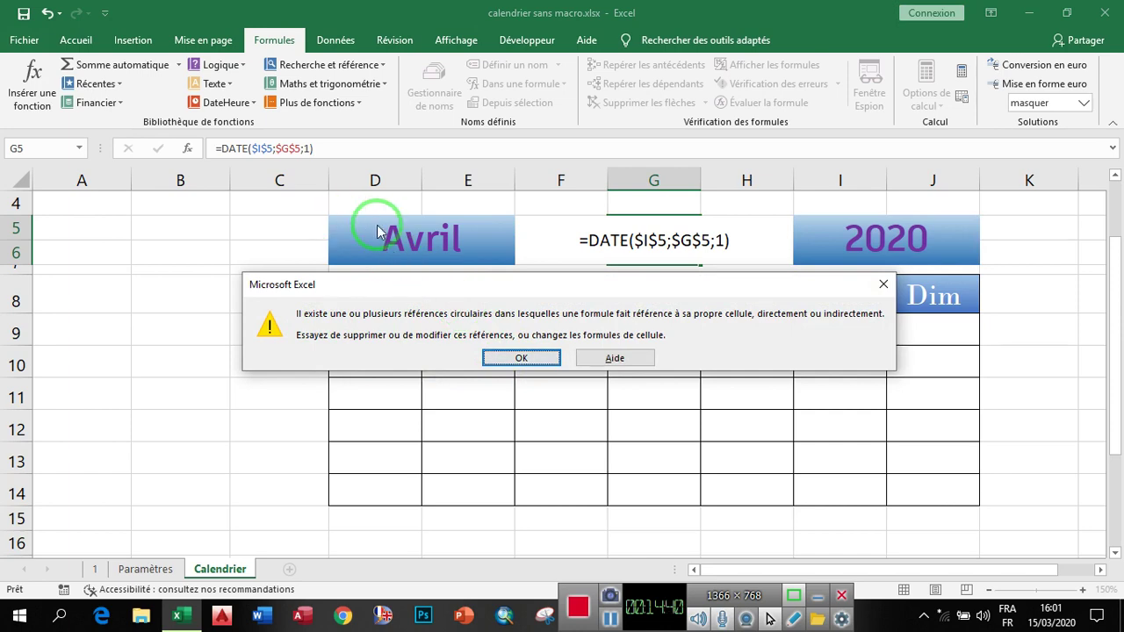
Dismiss the circular-reference warning, compare the F5 and G5 formulas, and delete G5's DATE formula
left_click(880, 282)
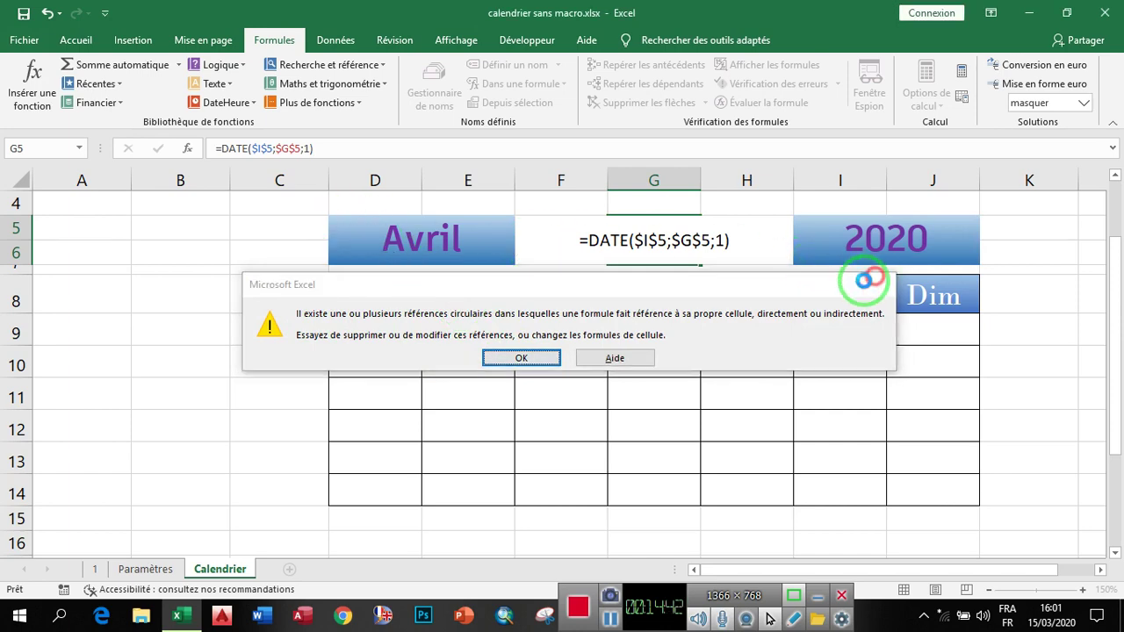
left_click(661, 243)
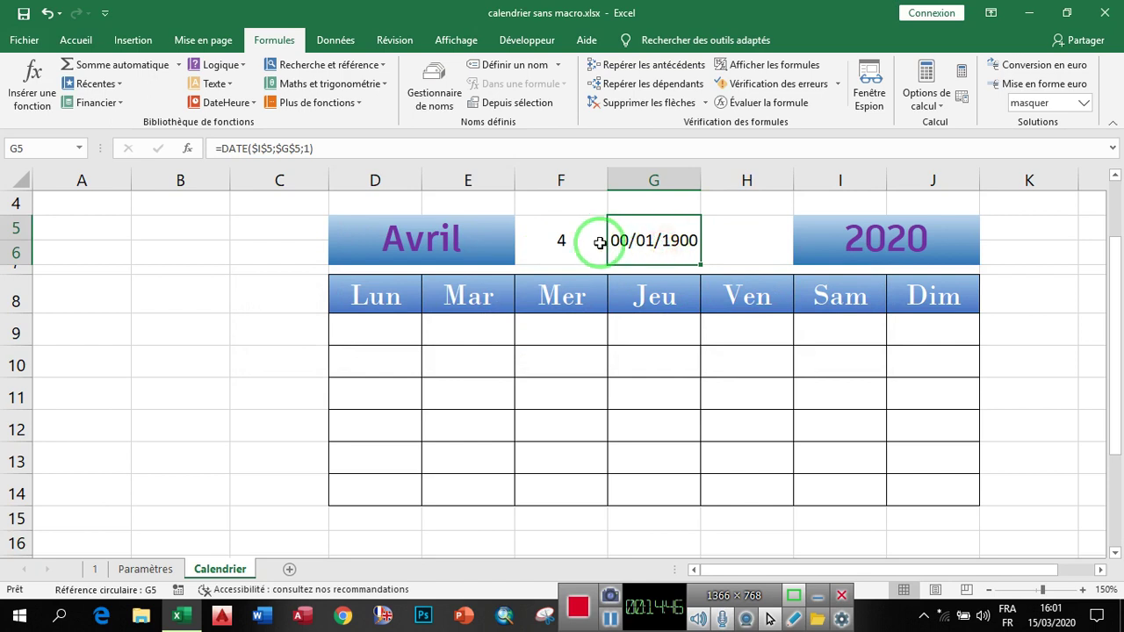
left_click(550, 241)
left_click(635, 240)
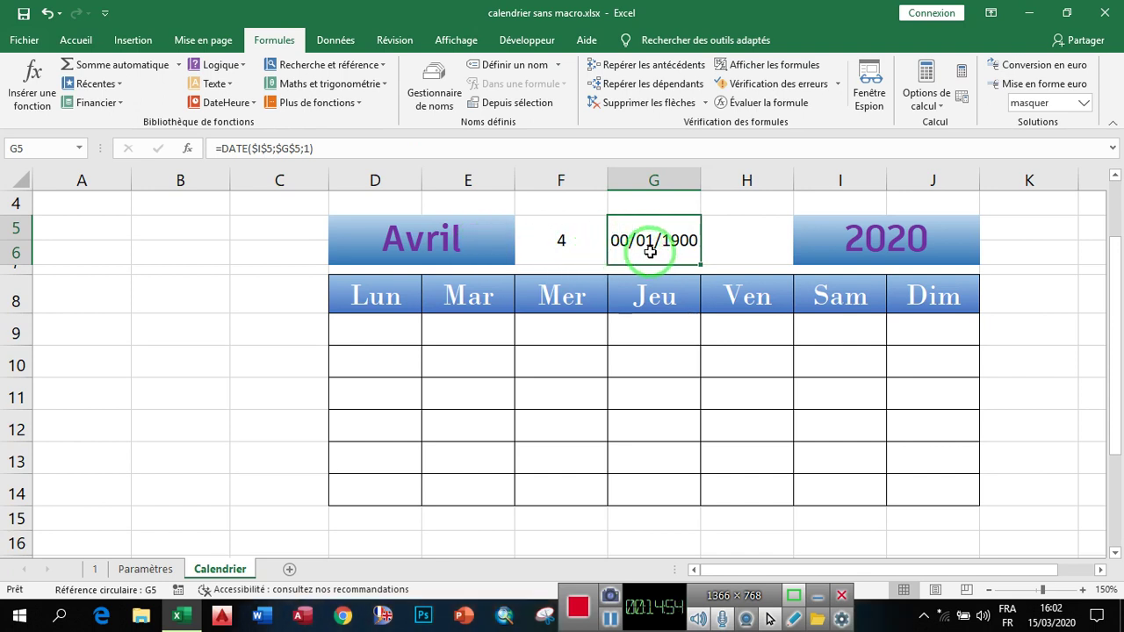
left_click(558, 243)
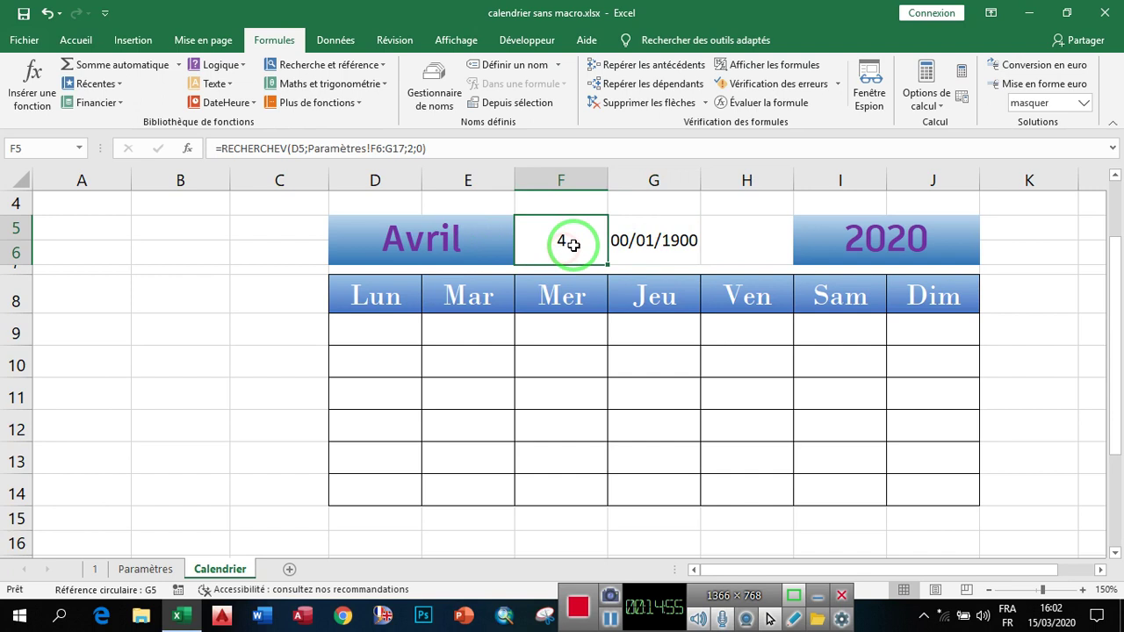
left_click(661, 246)
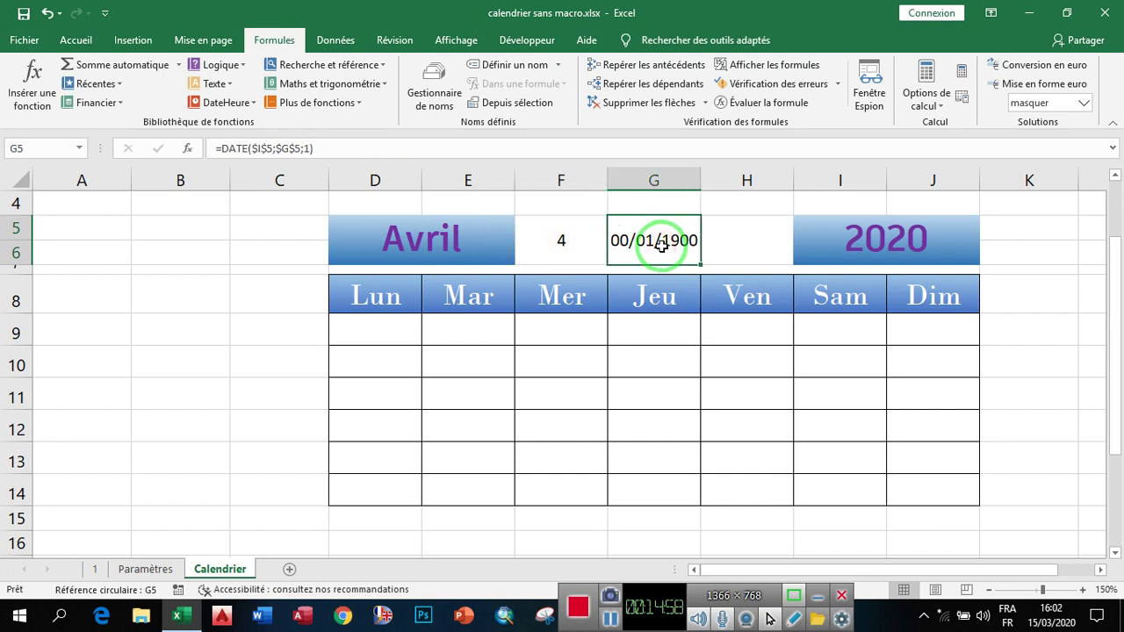
key("Delete")
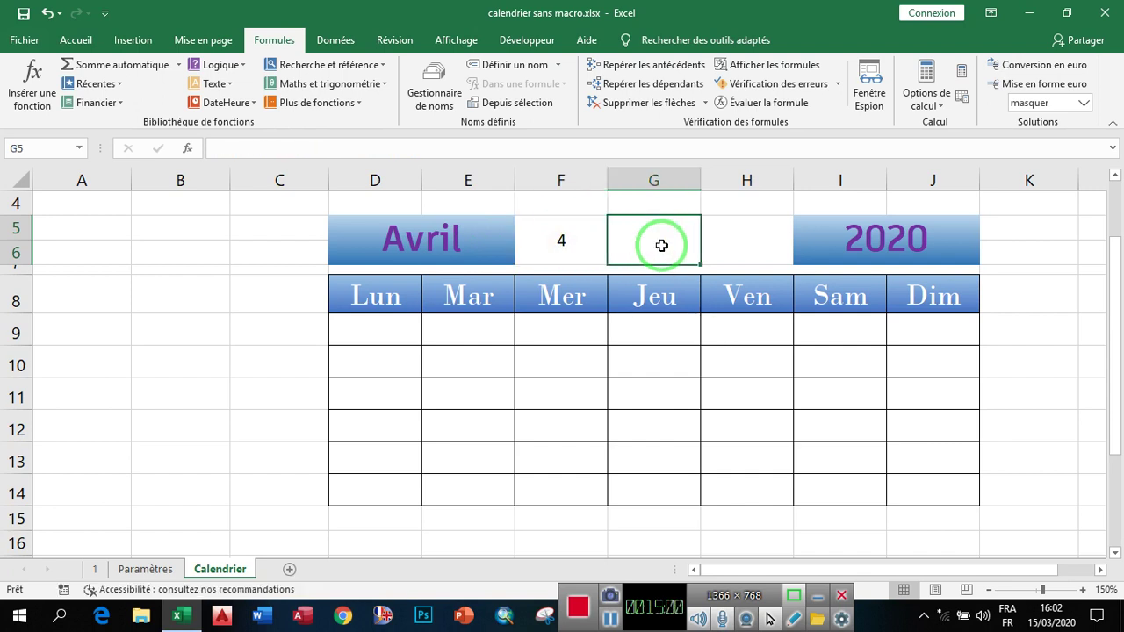
left_click(571, 239)
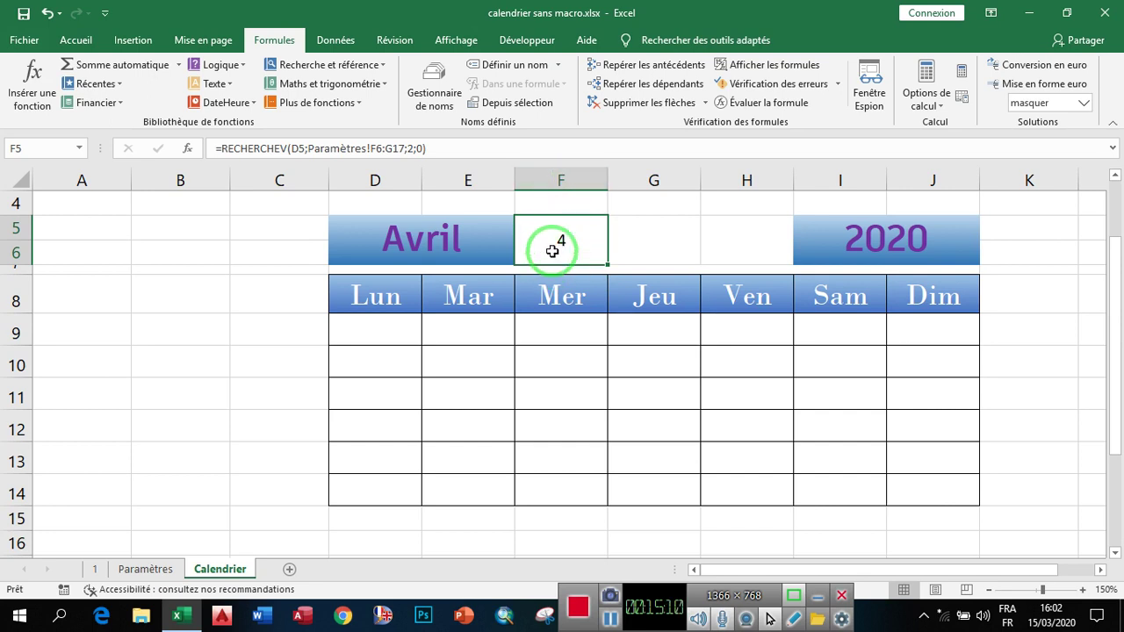
Enter =DATE($I$5;$F$5;1) in G5 so it shows 01/04/2020
left_click(623, 240)
type("=")
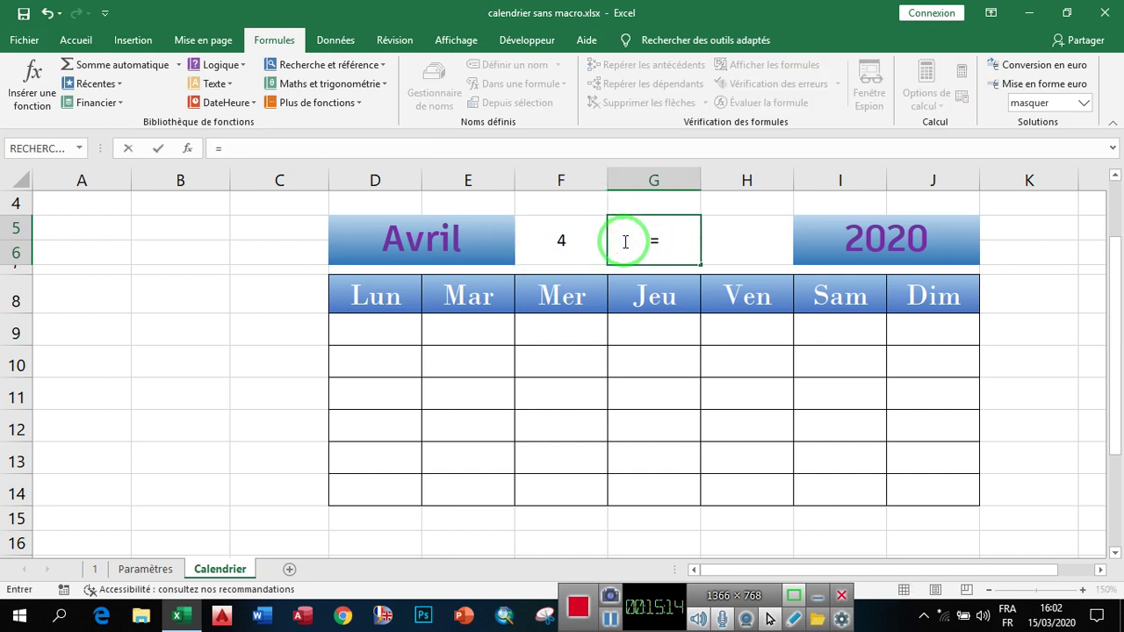
type("date")
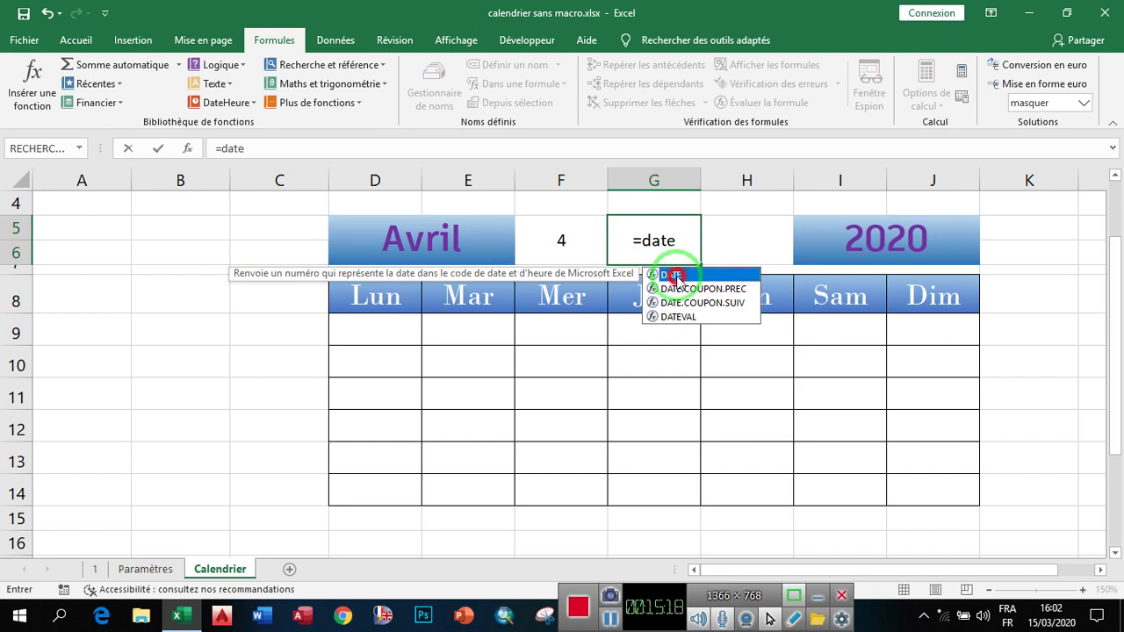
double_click(674, 277)
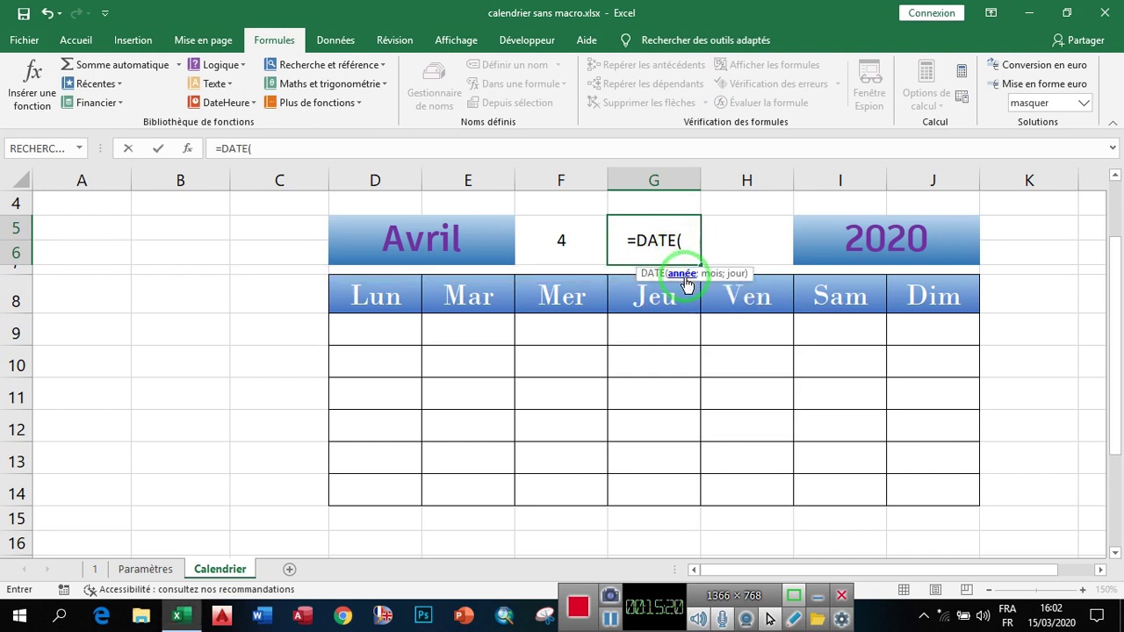
left_click(863, 240)
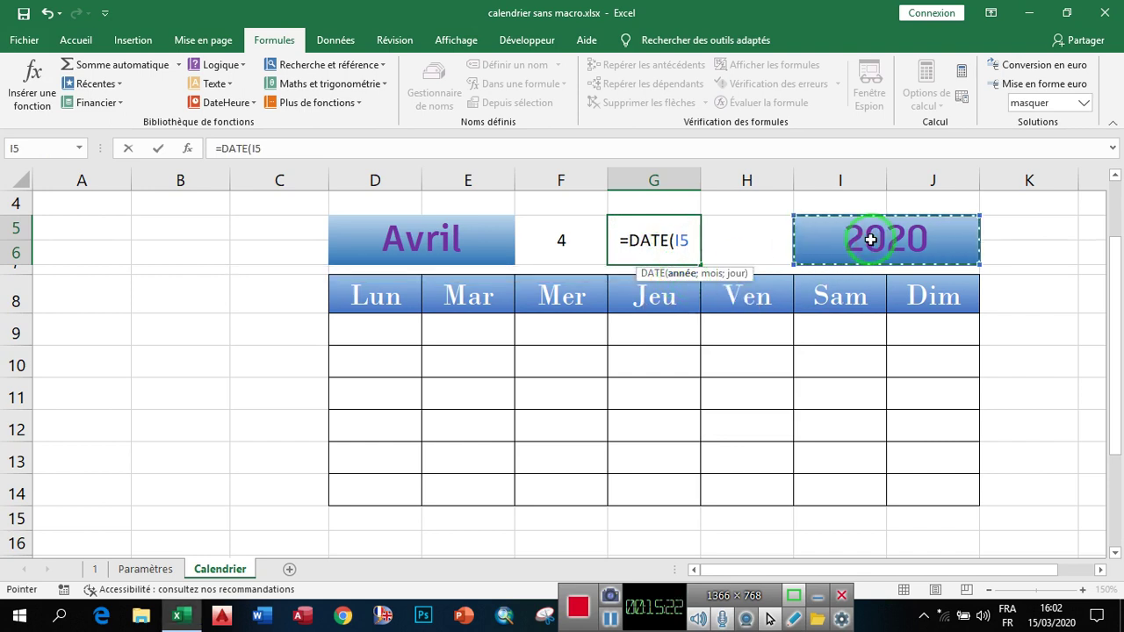
key("F4")
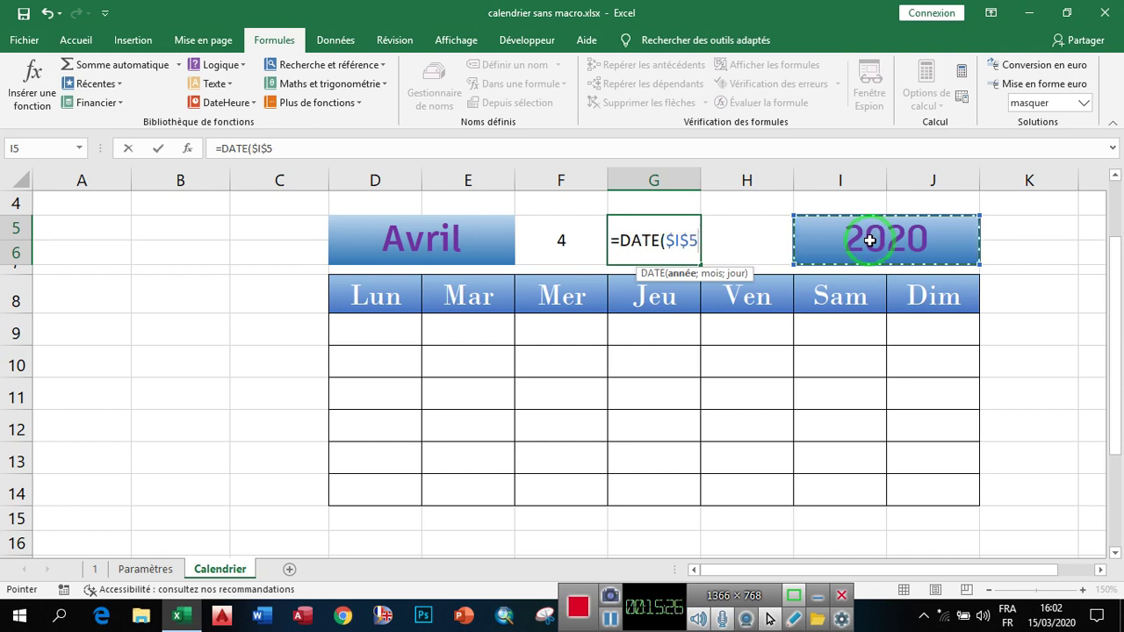
type(";")
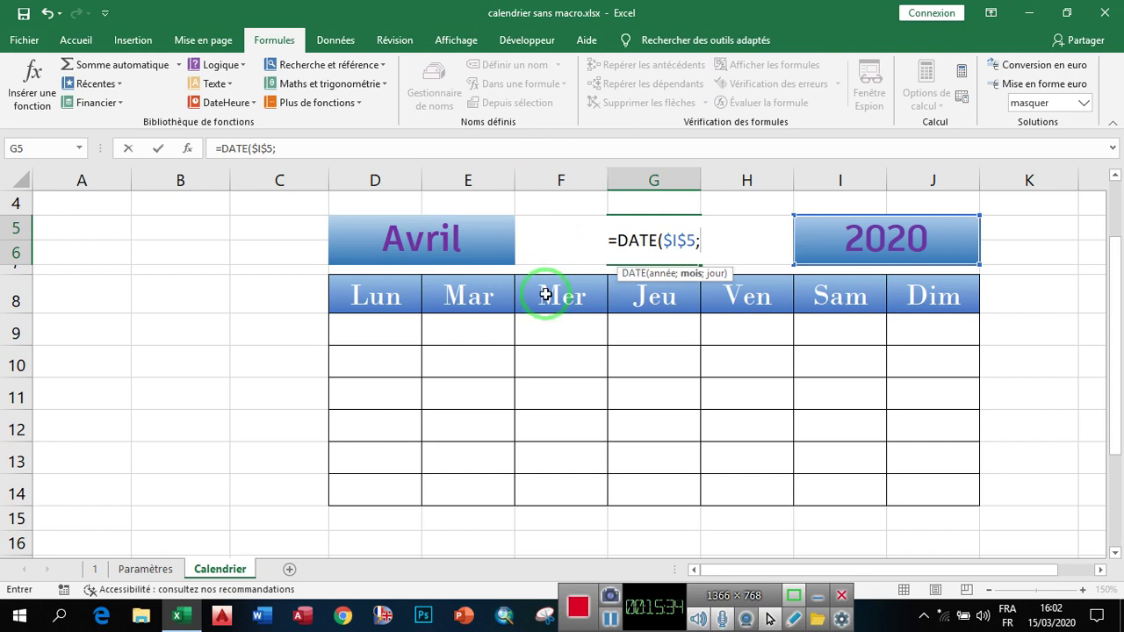
type("f")
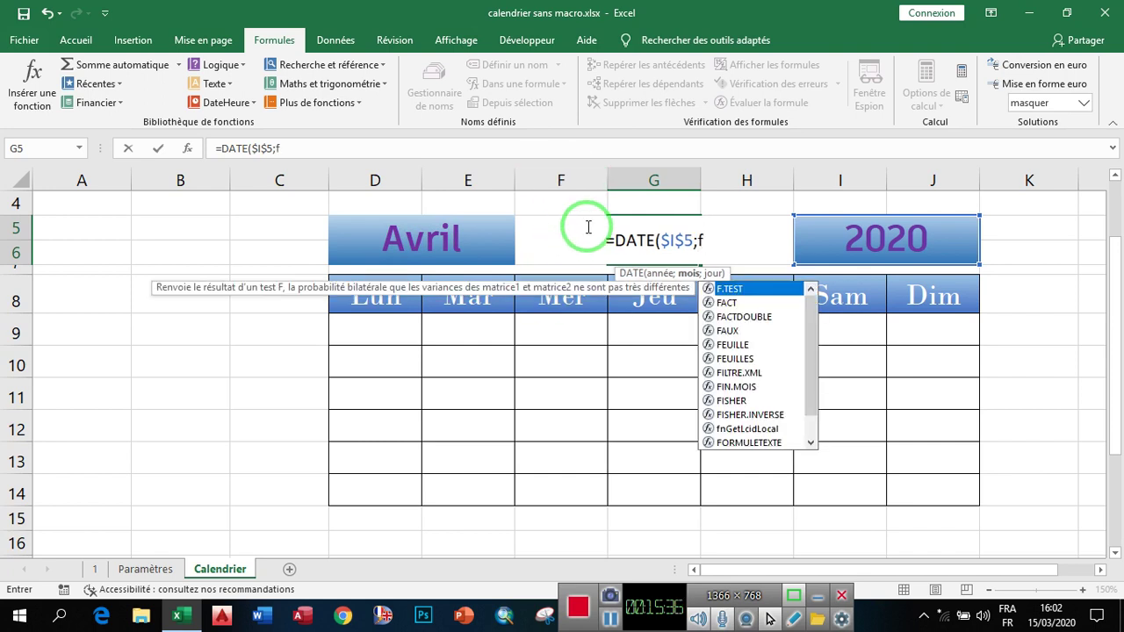
type("5")
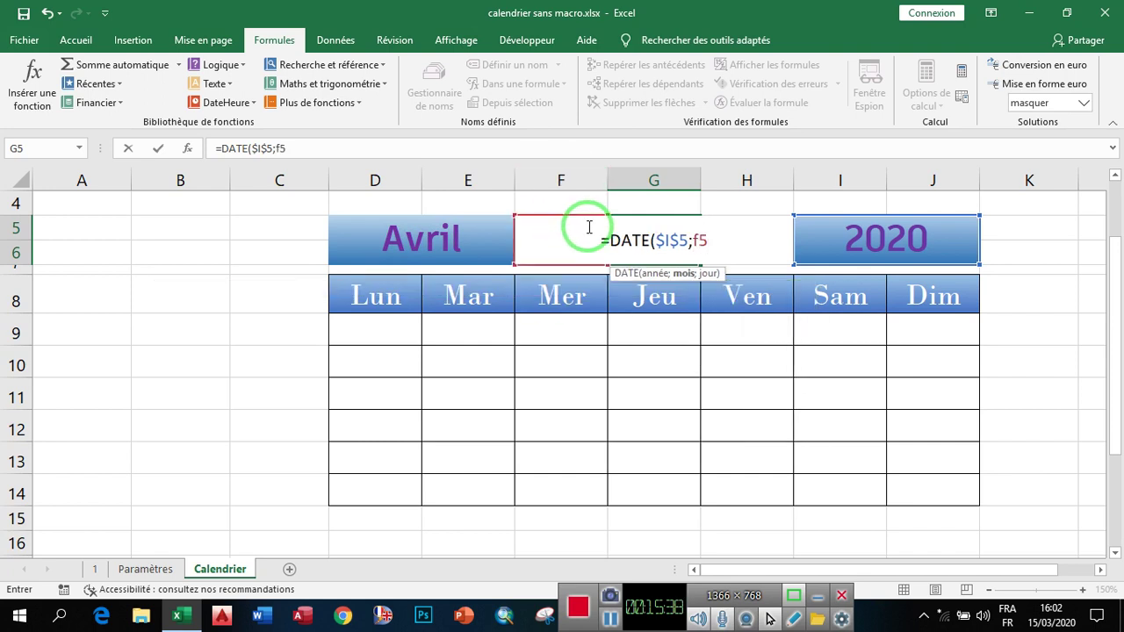
key("F4")
type(";")
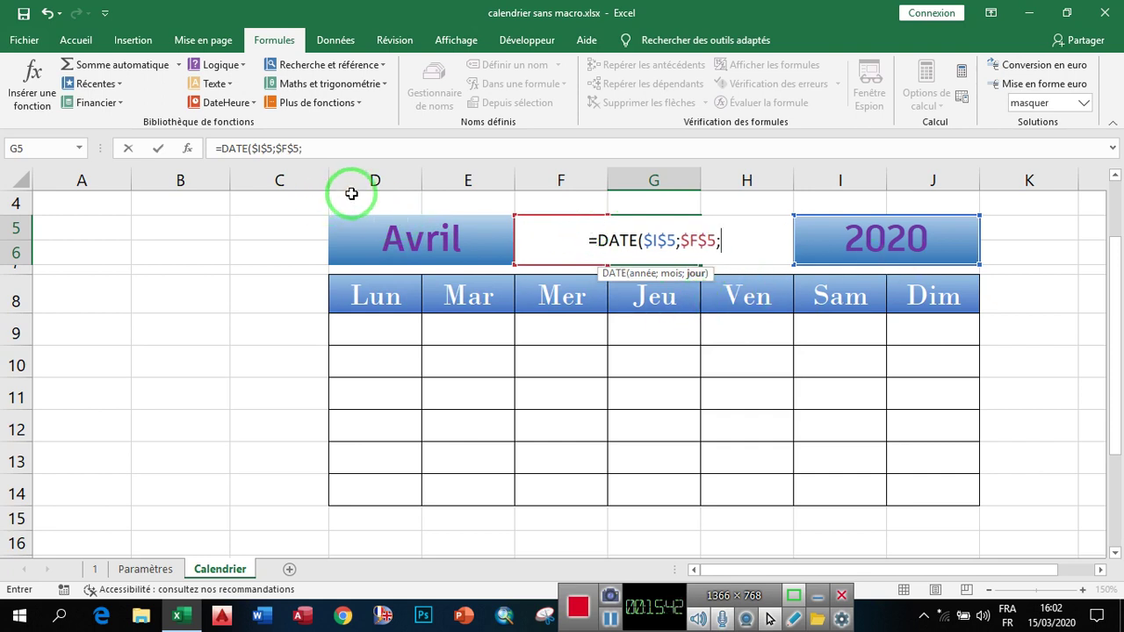
type("1")
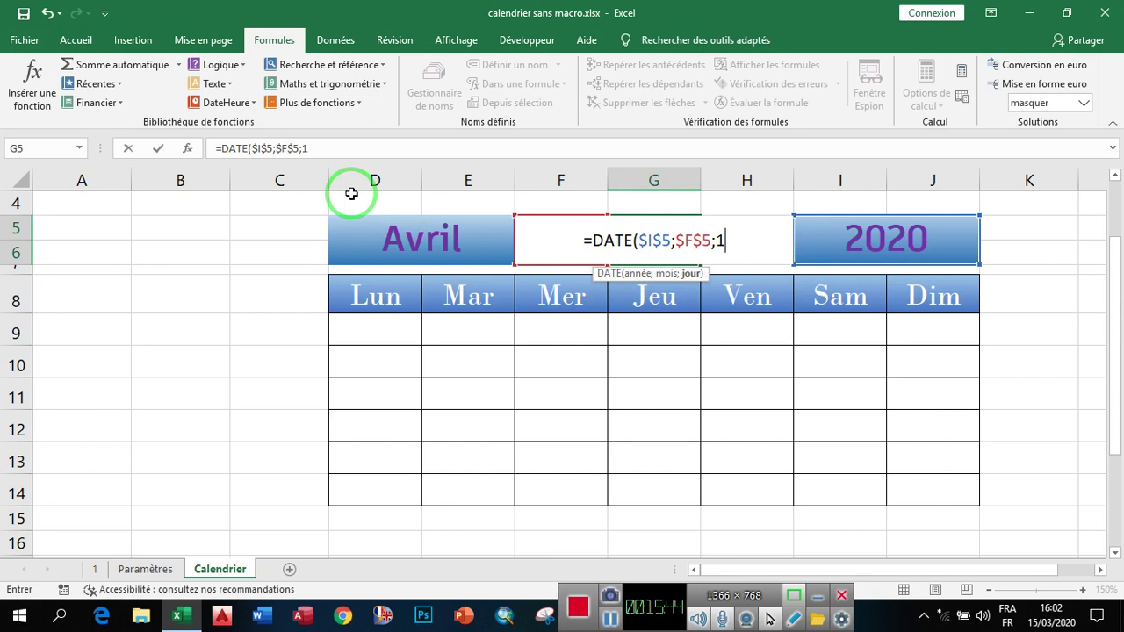
type(")")
key("Return")
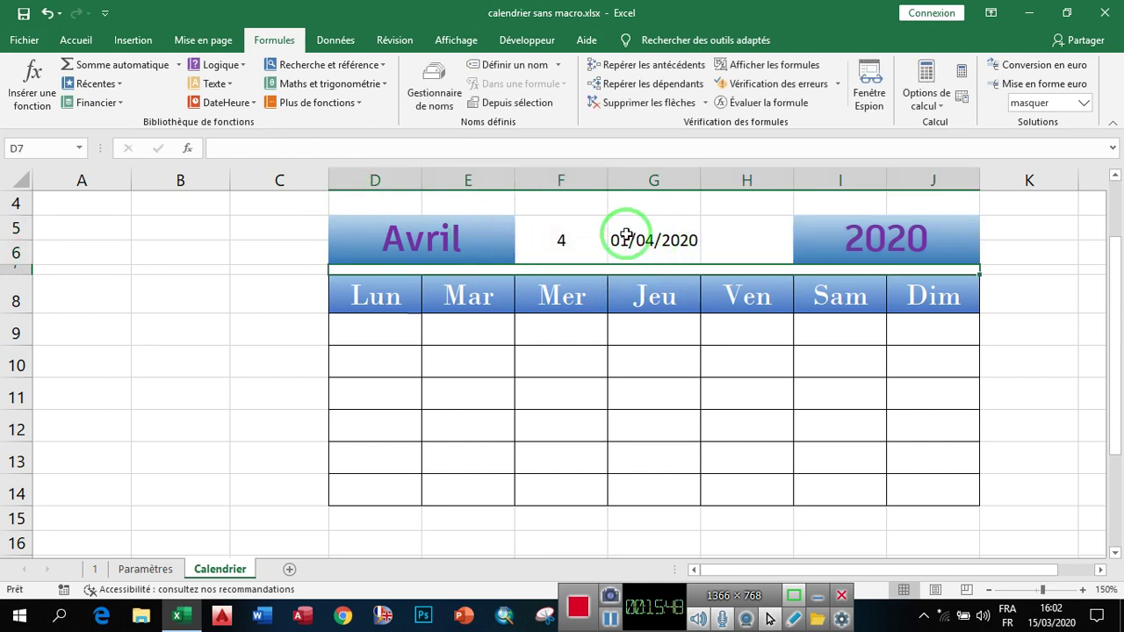
Review the Paramètres Week-end table listing Samedi and Dimanche in N3:O3
left_click(736, 250)
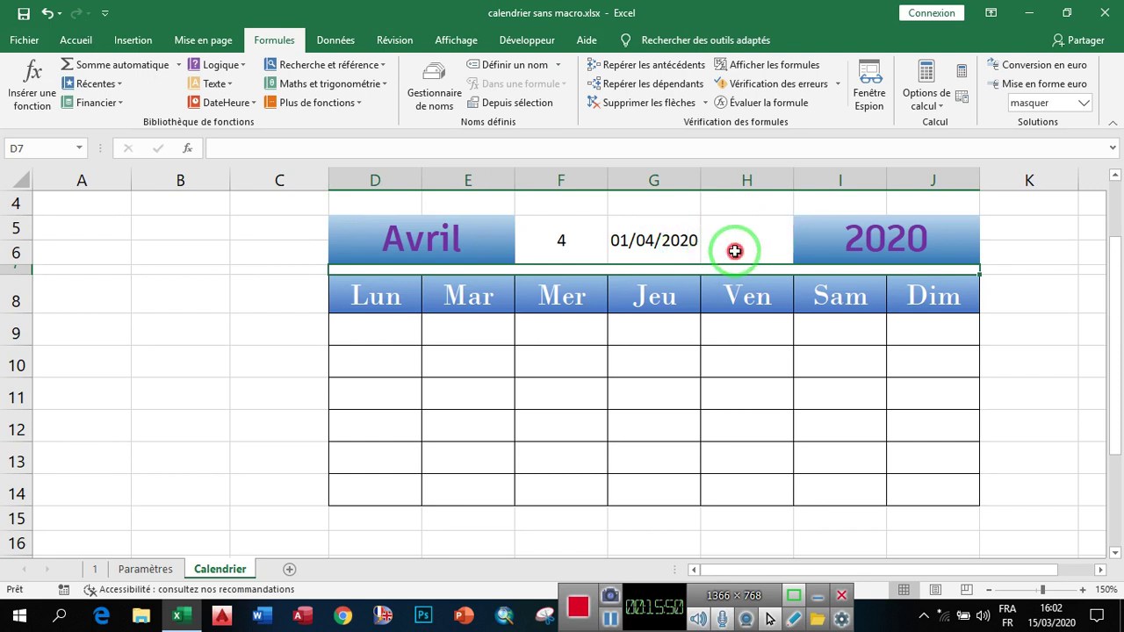
left_click(147, 569)
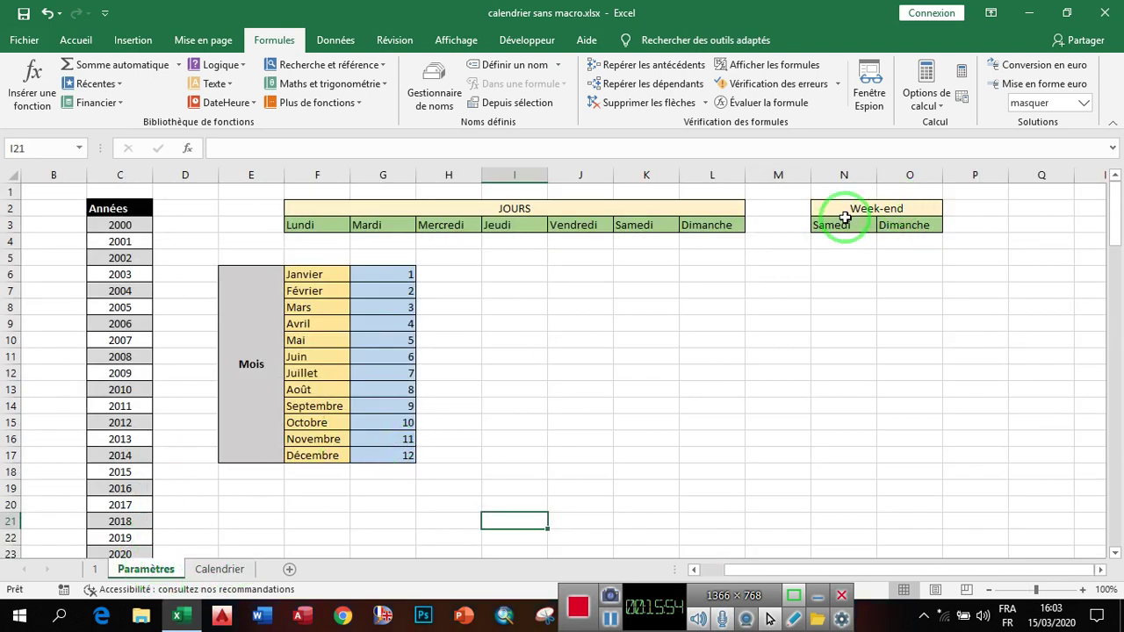
left_click(819, 208)
left_click_drag(862, 225, 902, 224)
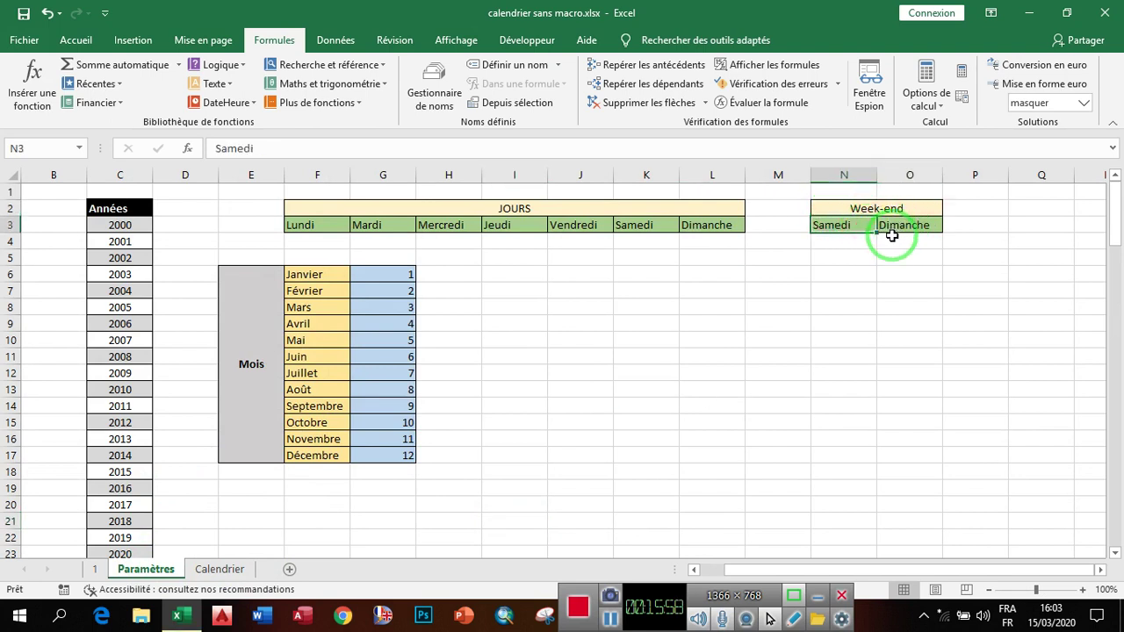
left_click(889, 224)
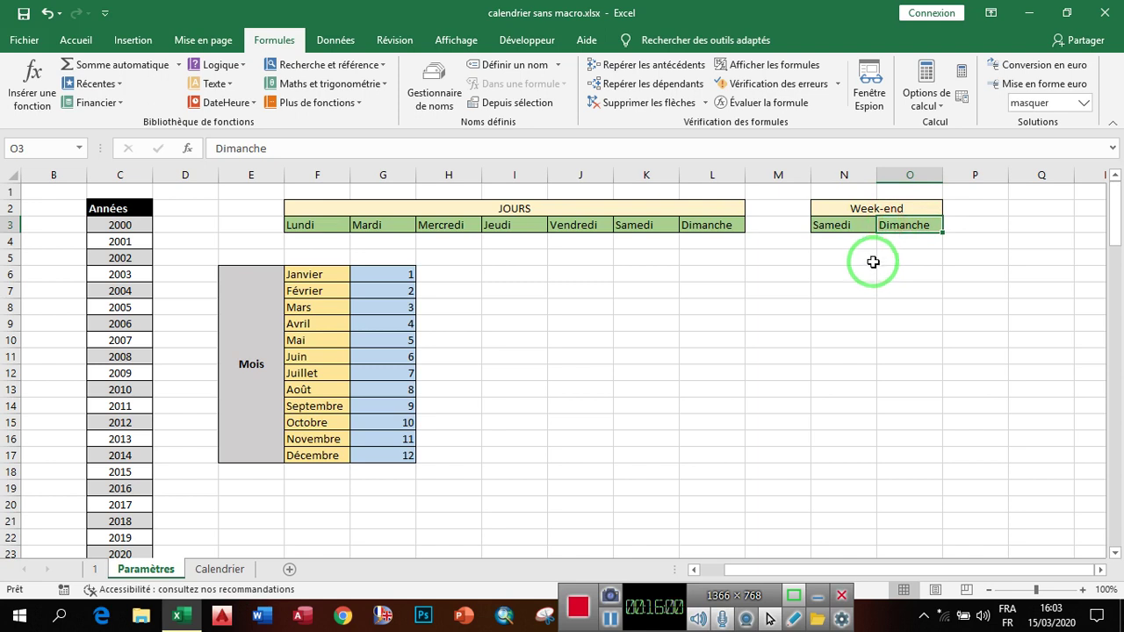
left_click(859, 226)
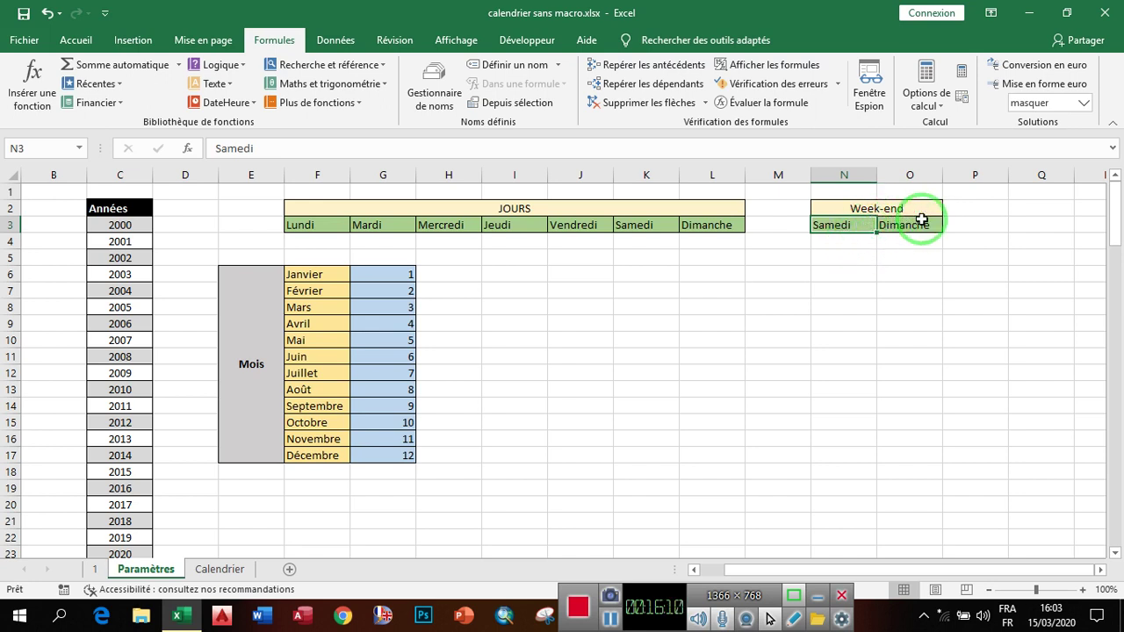
Return to the Calendrier sheet and begin an =NBVAL( formula in H5
left_click(219, 569)
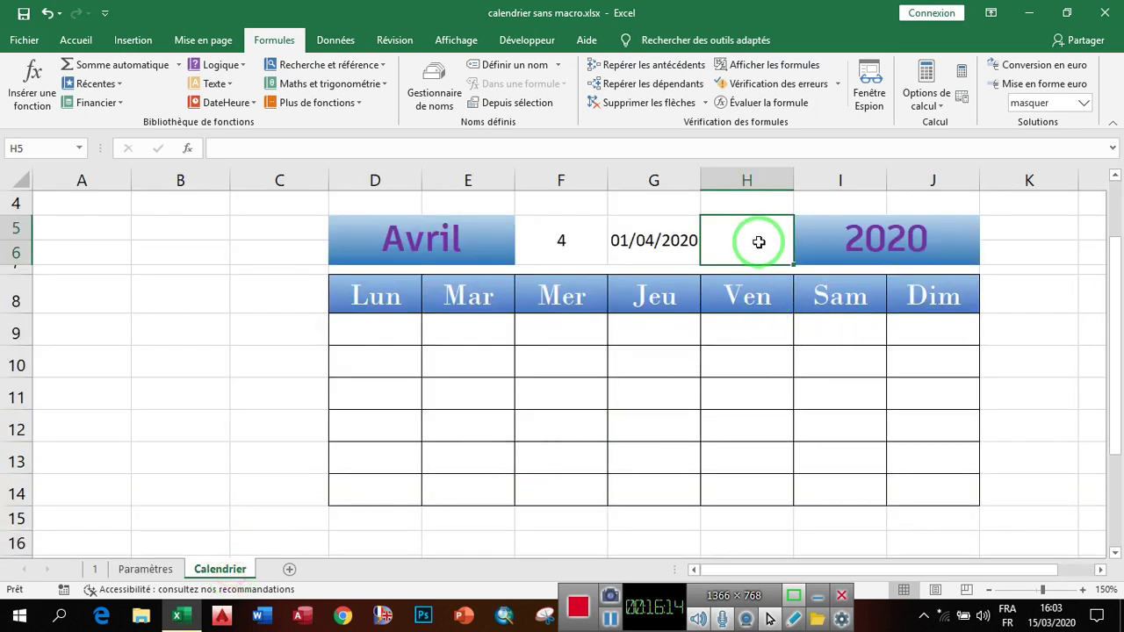
type("=n")
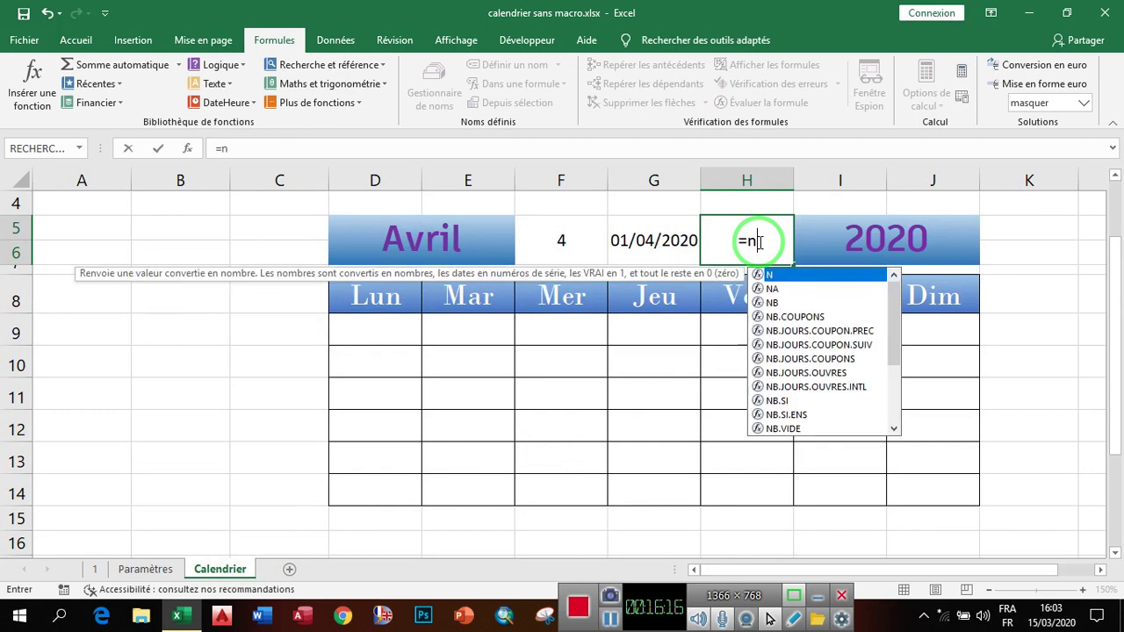
type("bval(")
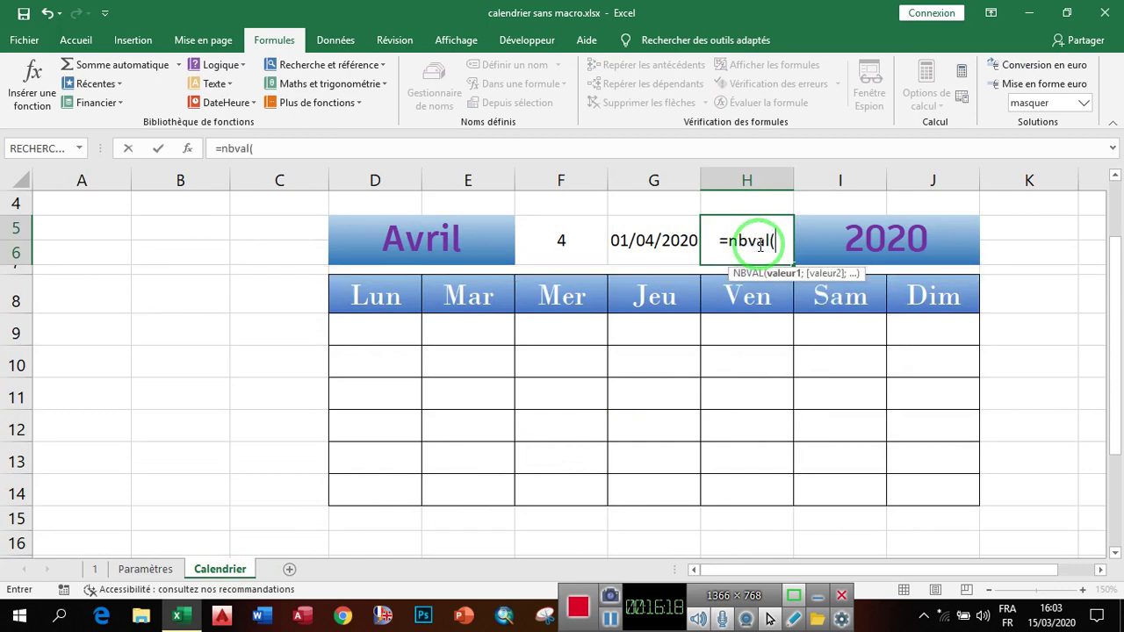
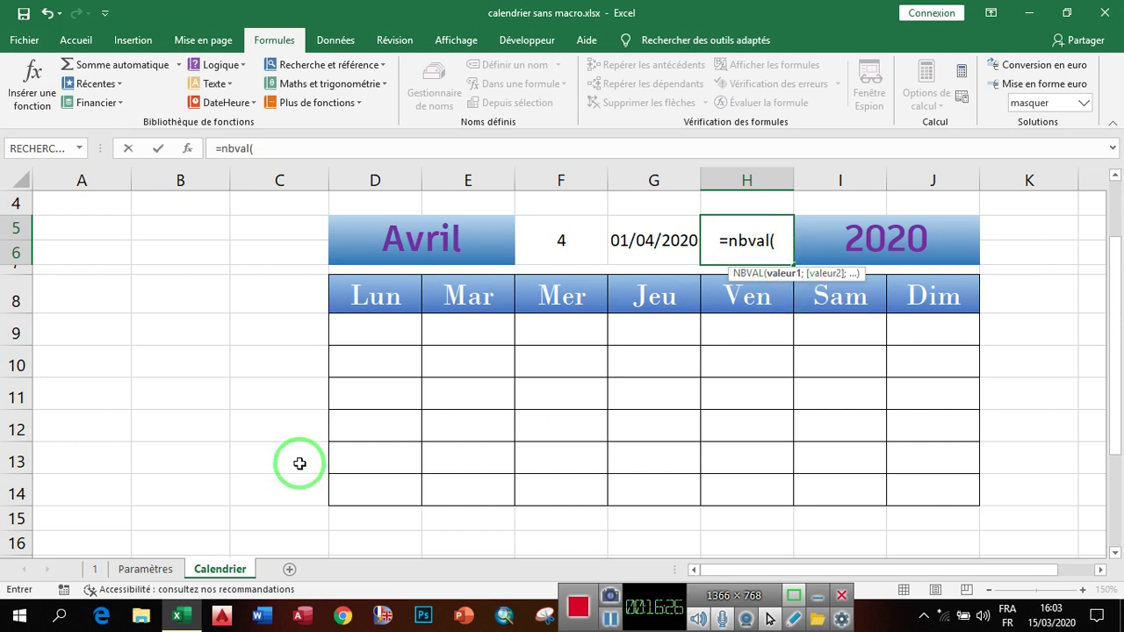
Complete H5 as =NBVAL(Paramètres!N3:O3) so it counts the weekend days, returning 2
left_click(141, 569)
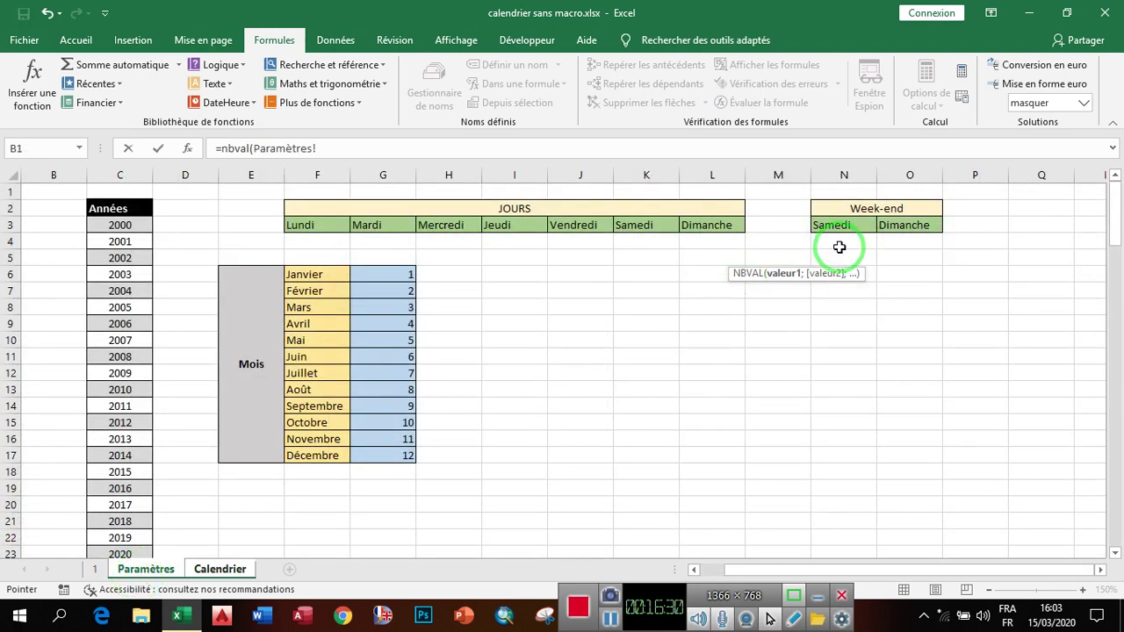
left_click_drag(831, 228, 881, 226)
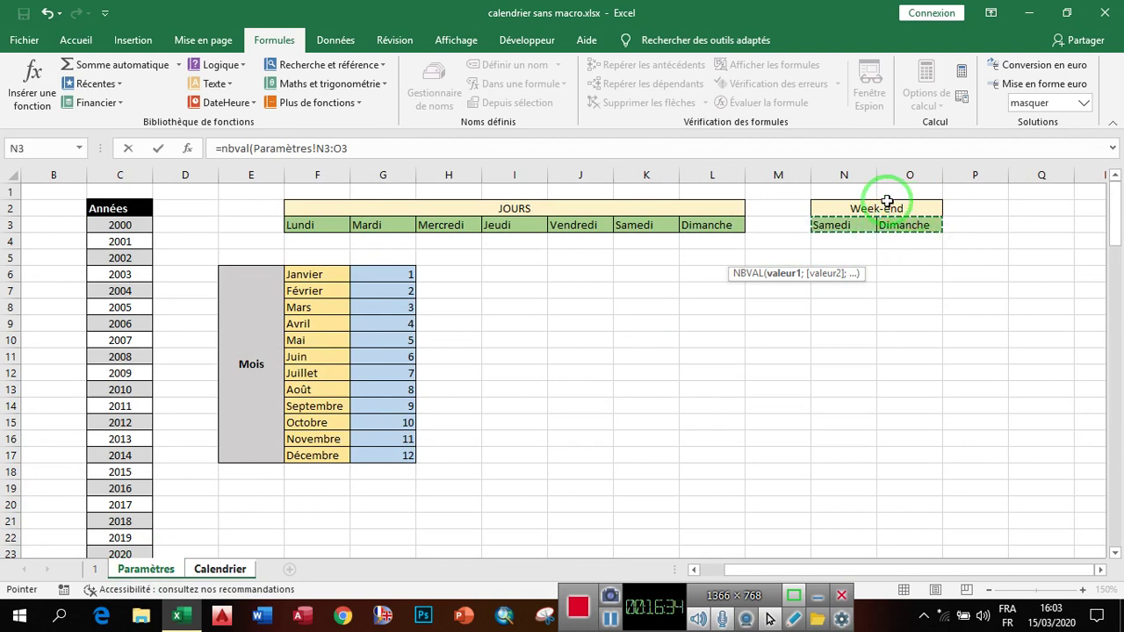
left_click(425, 148)
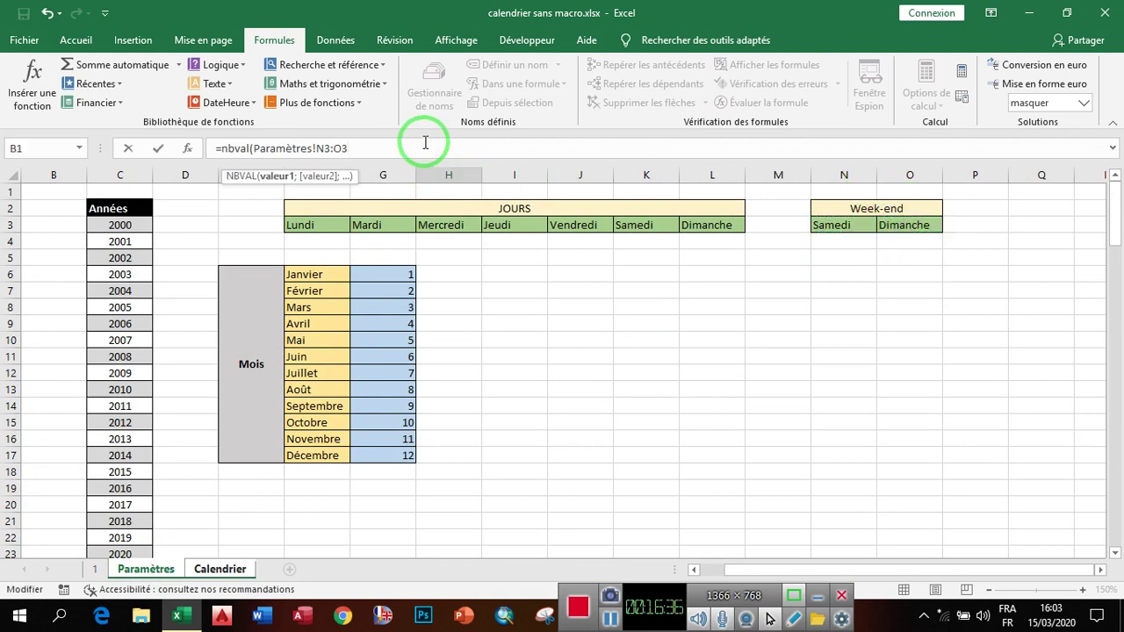
type(")")
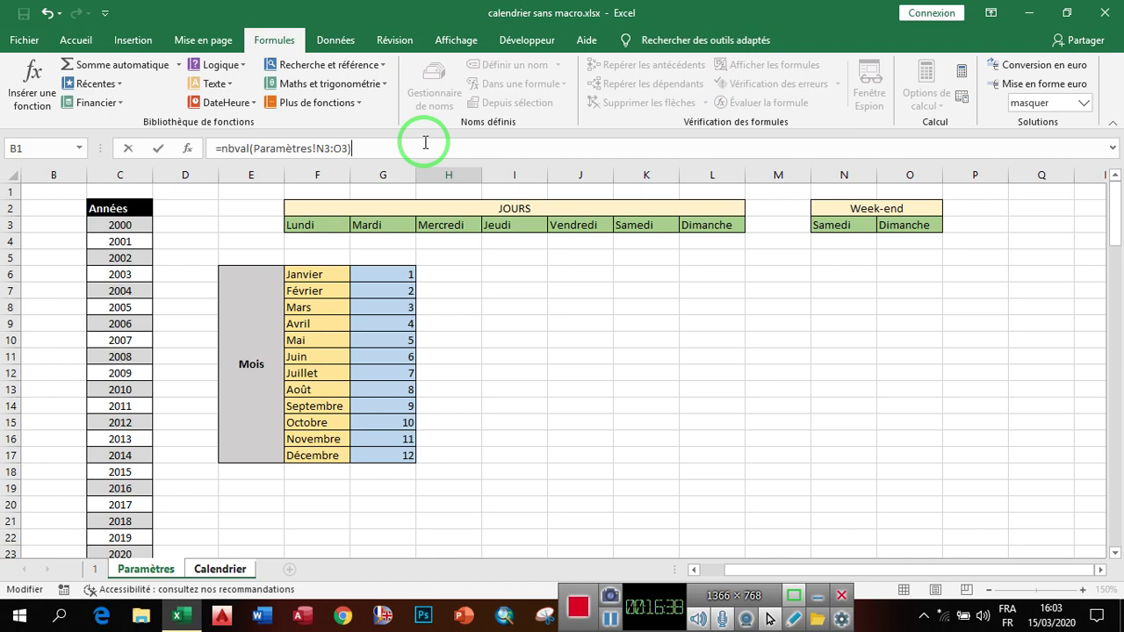
key("Return")
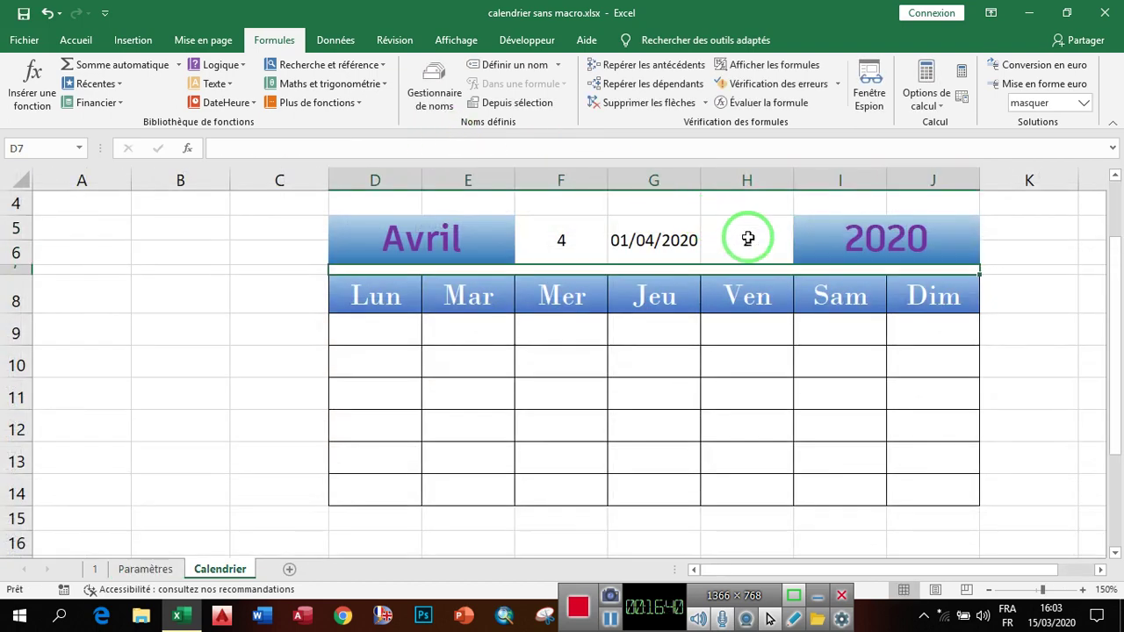
left_click(746, 239)
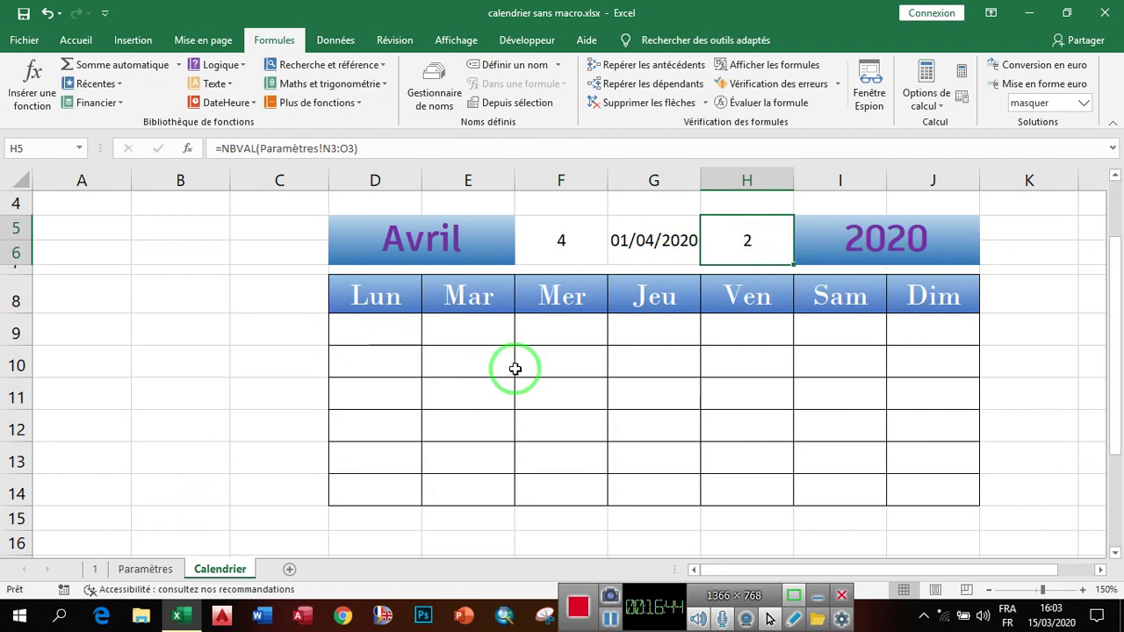
Enter =$G$5-$H$5 in D9 so the first Monday shows 30/03/2020
left_click(343, 326)
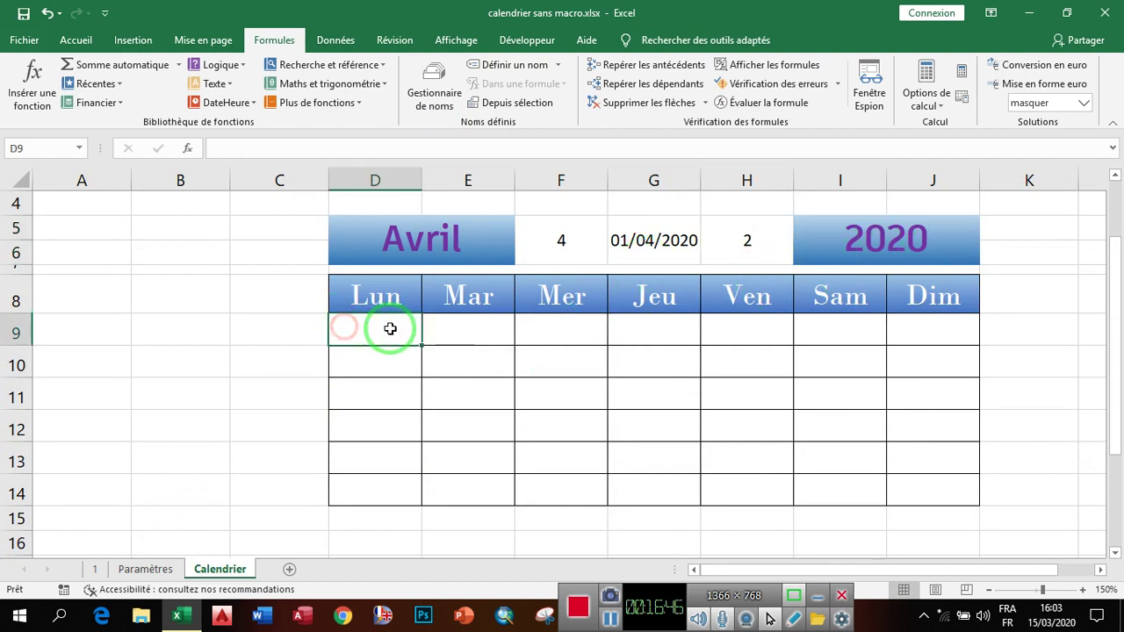
left_click(546, 338)
left_click(765, 359)
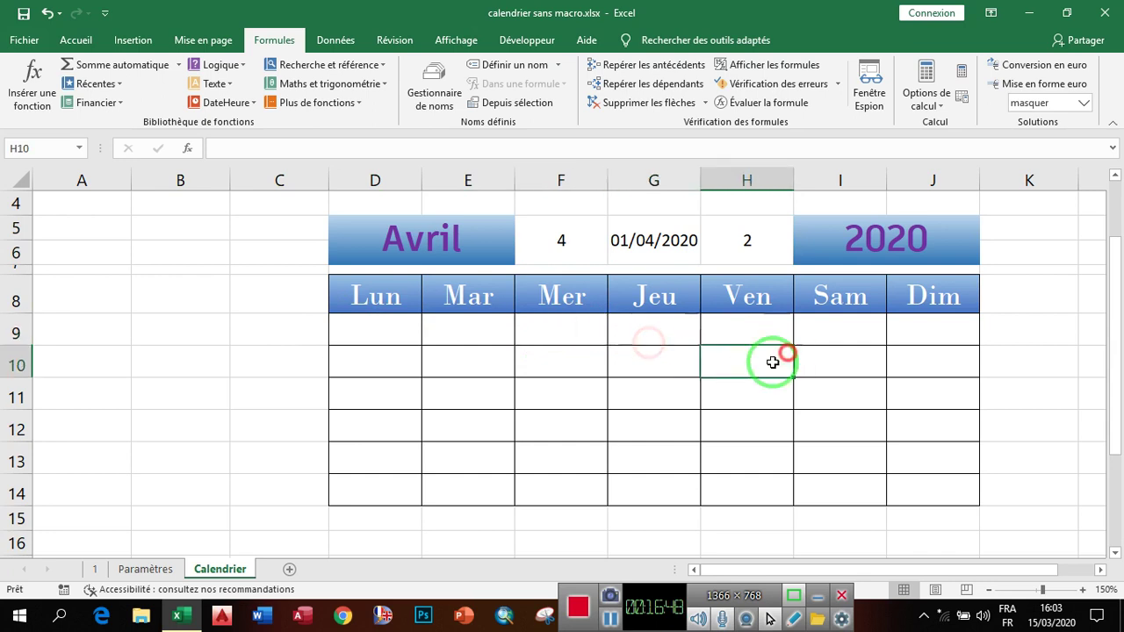
left_click(355, 325)
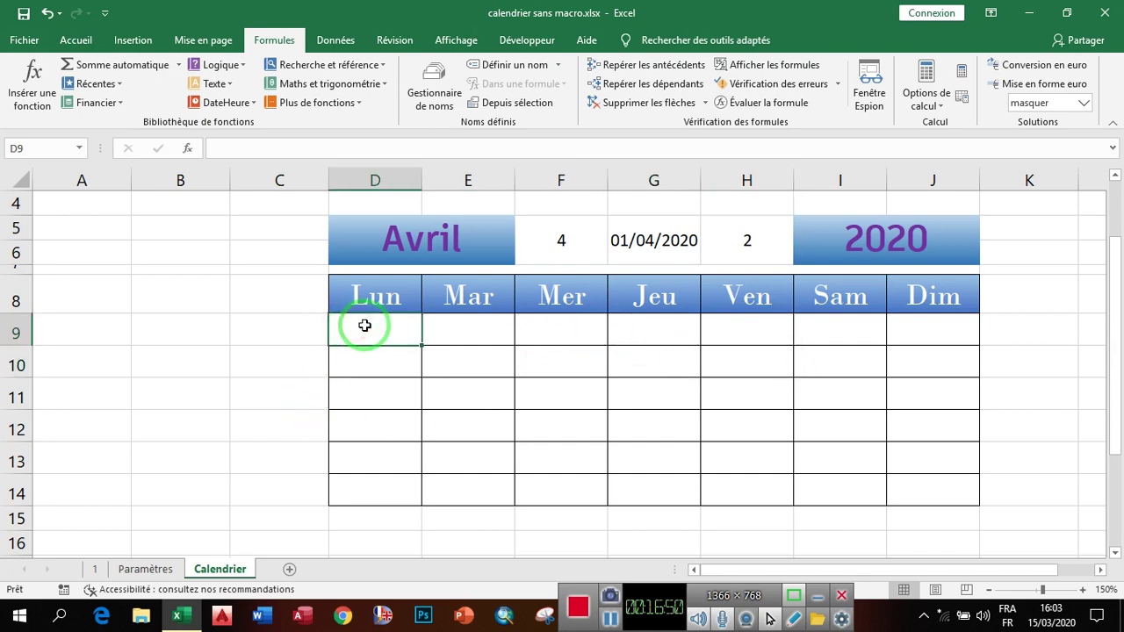
type("=")
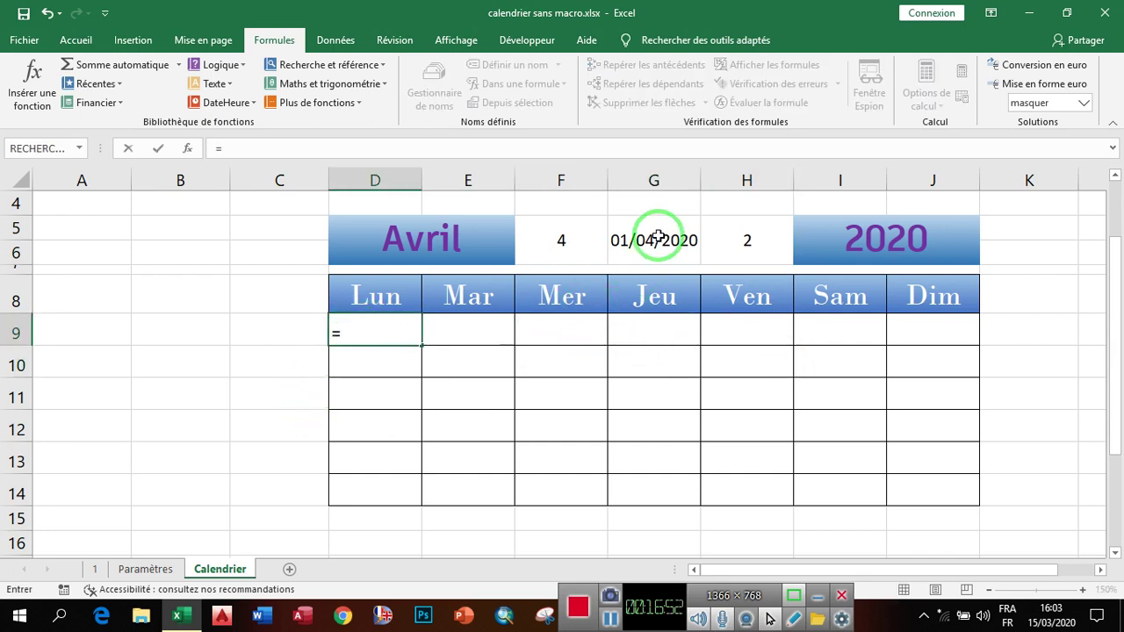
left_click(656, 237)
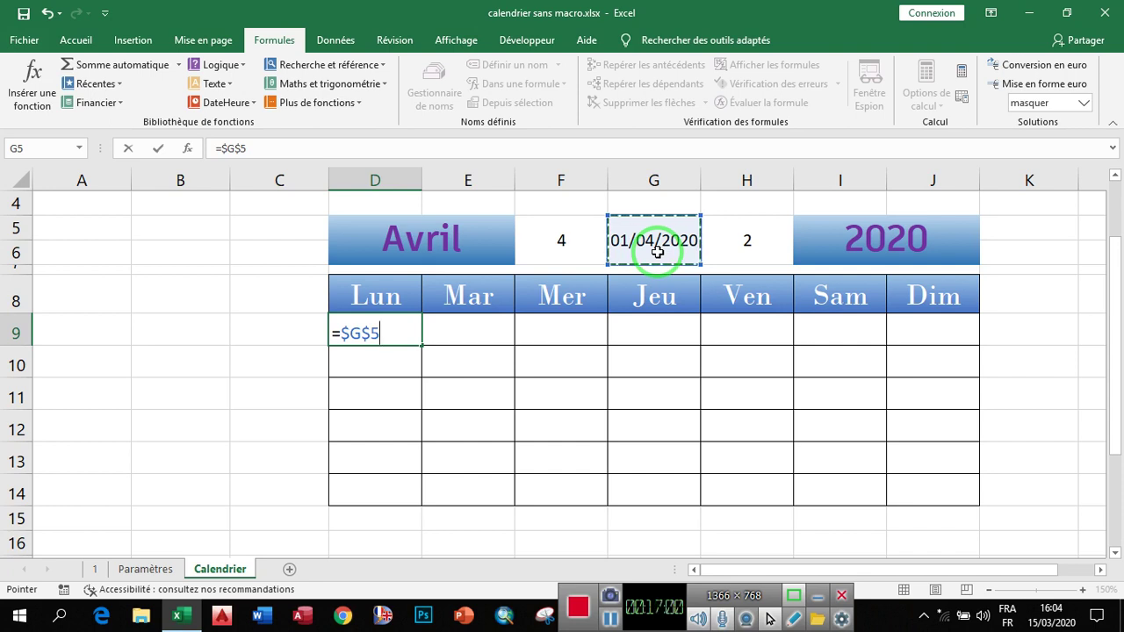
left_click(735, 239)
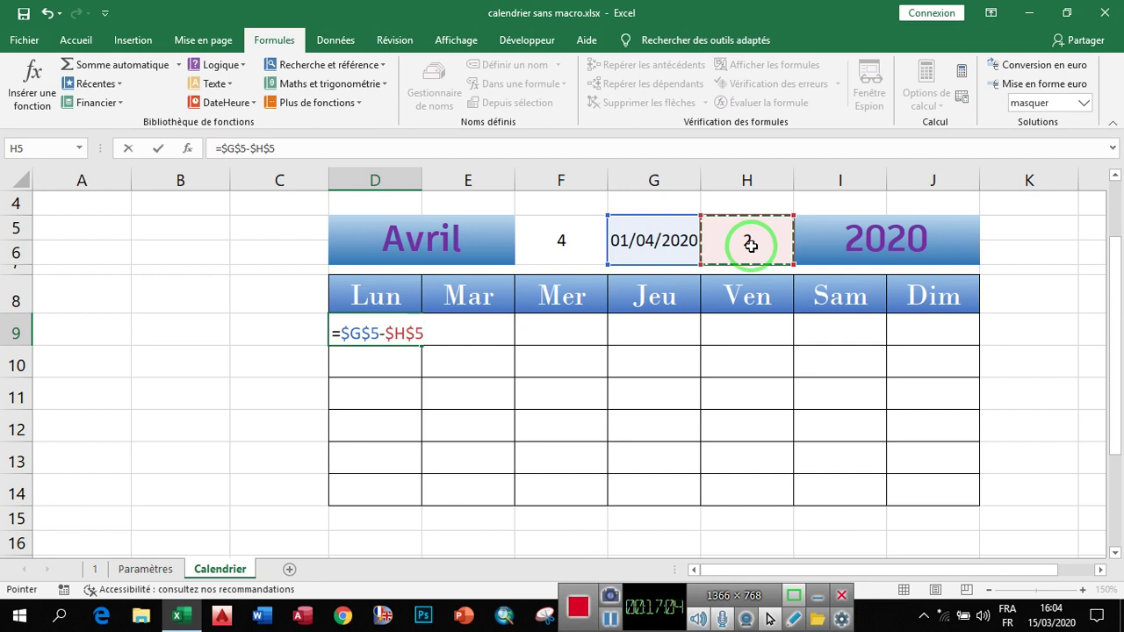
key("Return")
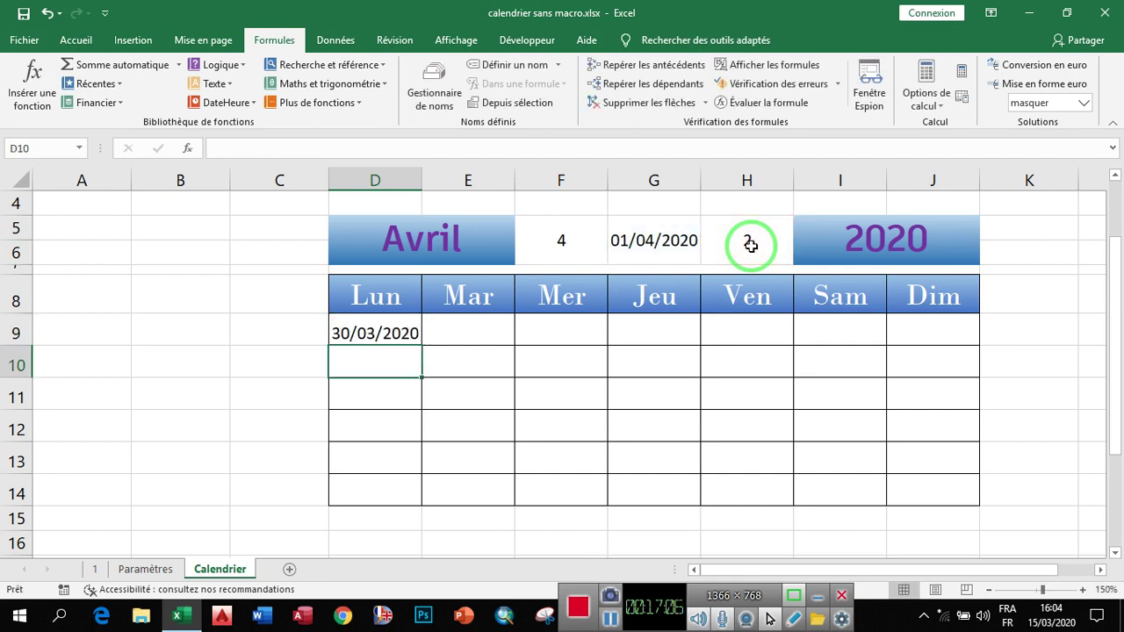
left_click(394, 321)
Enter =D9+1 in E9 and fill it right to J9, reaching 05/04/2020
left_click(445, 326)
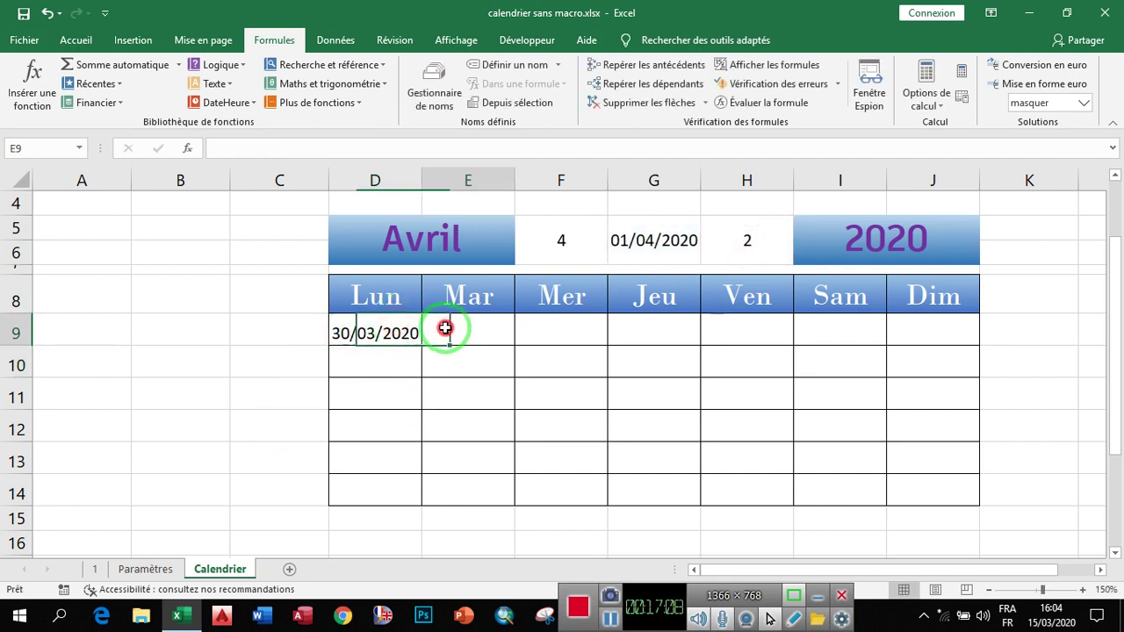
type("=")
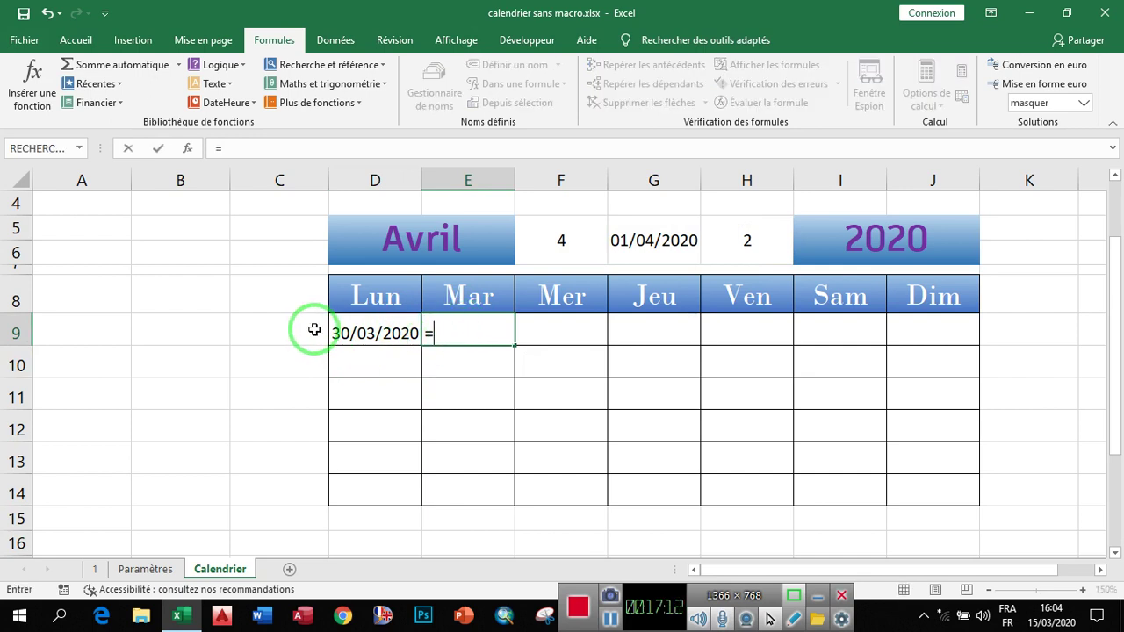
left_click(349, 332)
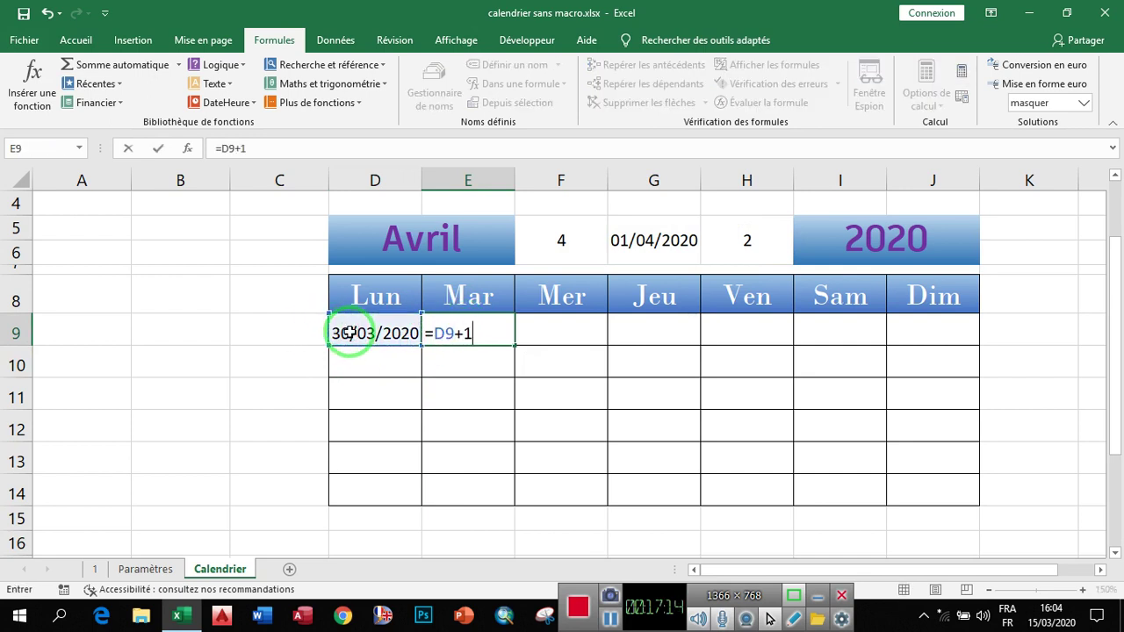
key("Return")
left_click(456, 326)
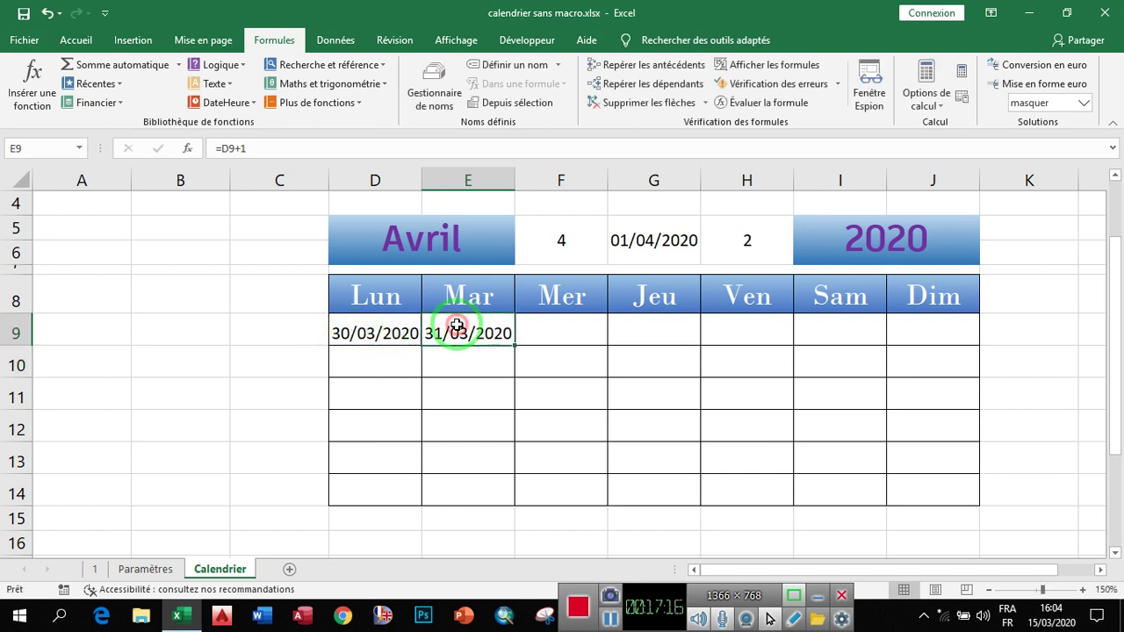
left_click_drag(514, 354, 957, 334)
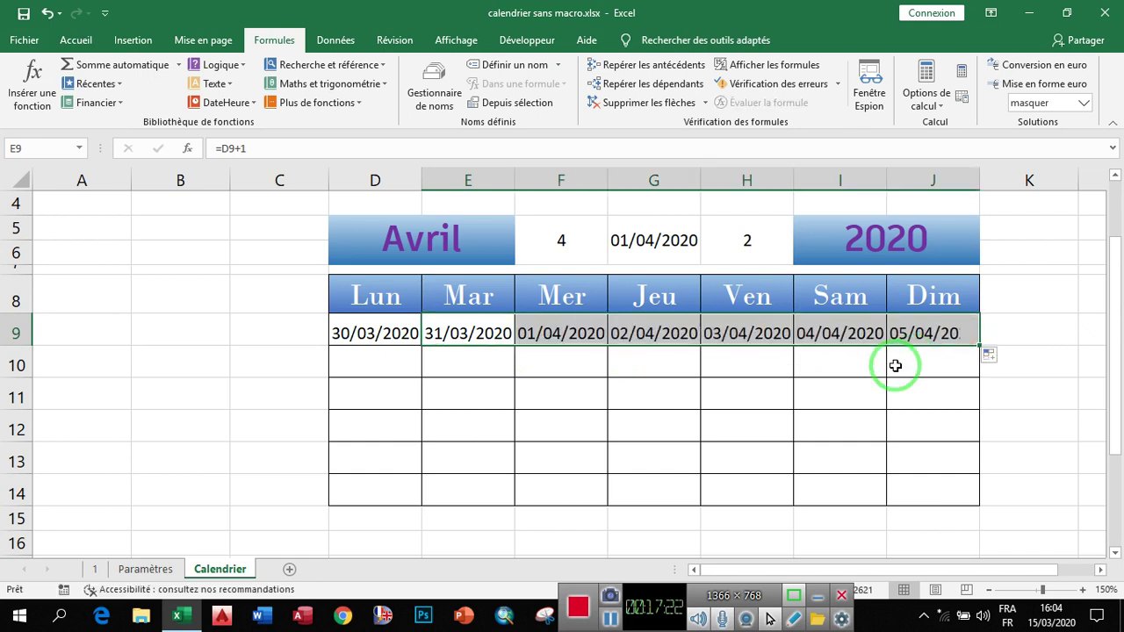
left_click(448, 363)
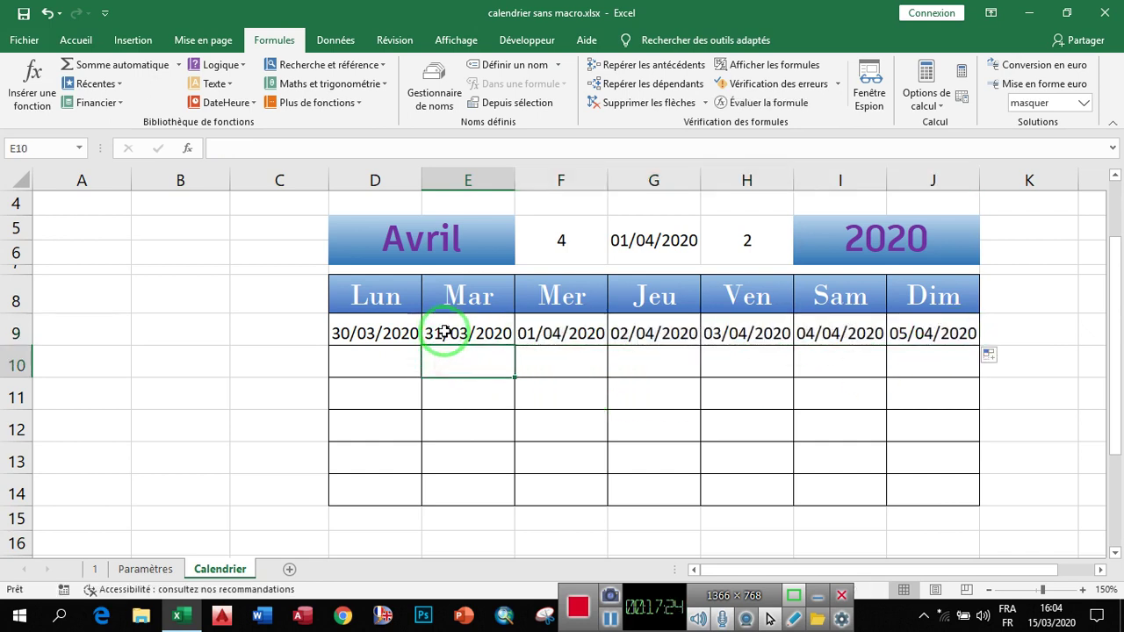
left_click_drag(445, 332, 905, 325)
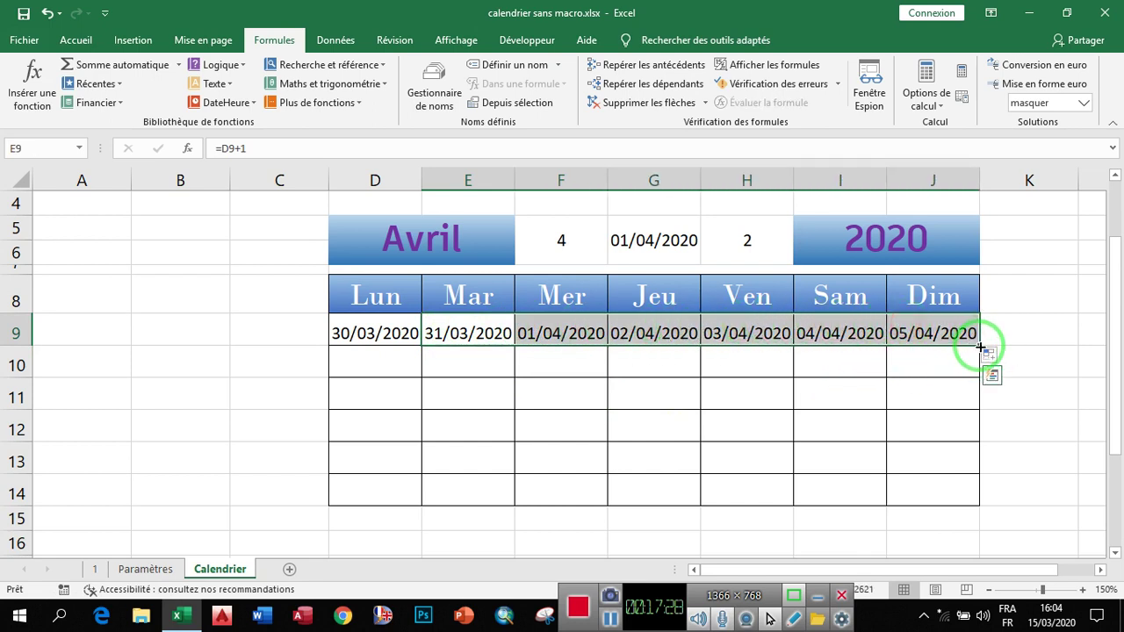
left_click_drag(978, 345, 979, 510)
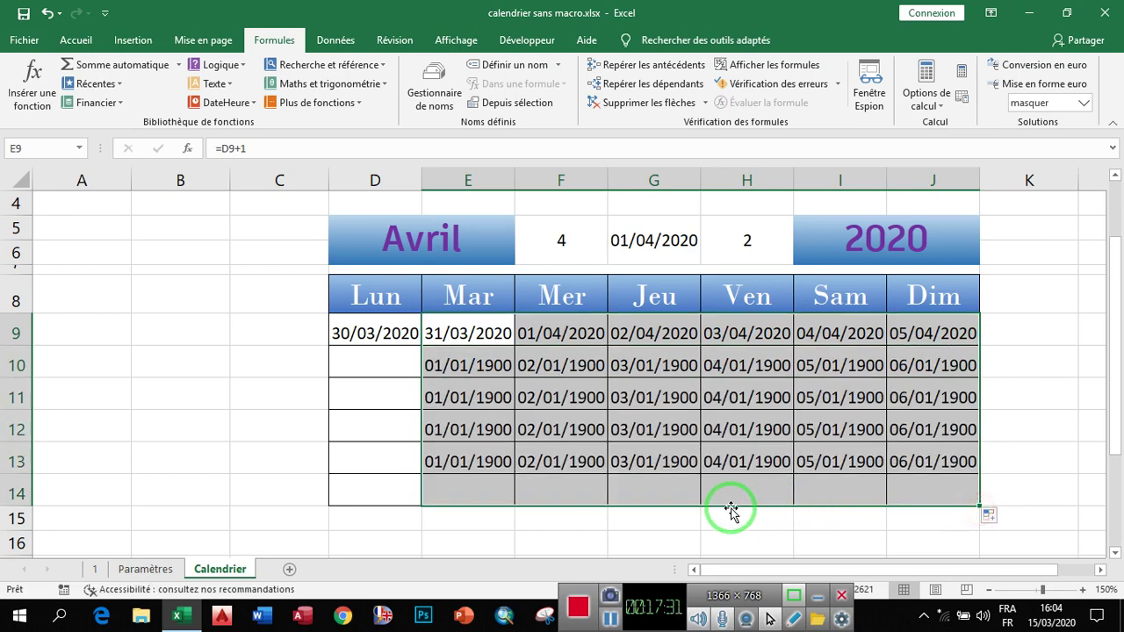
left_click(384, 369)
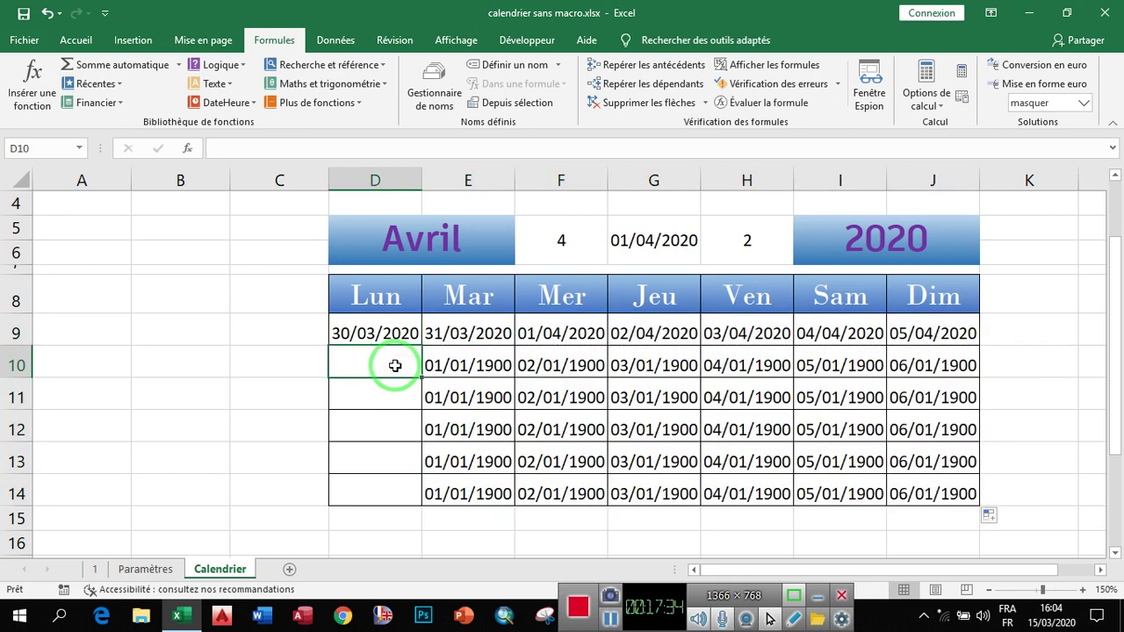
type("=")
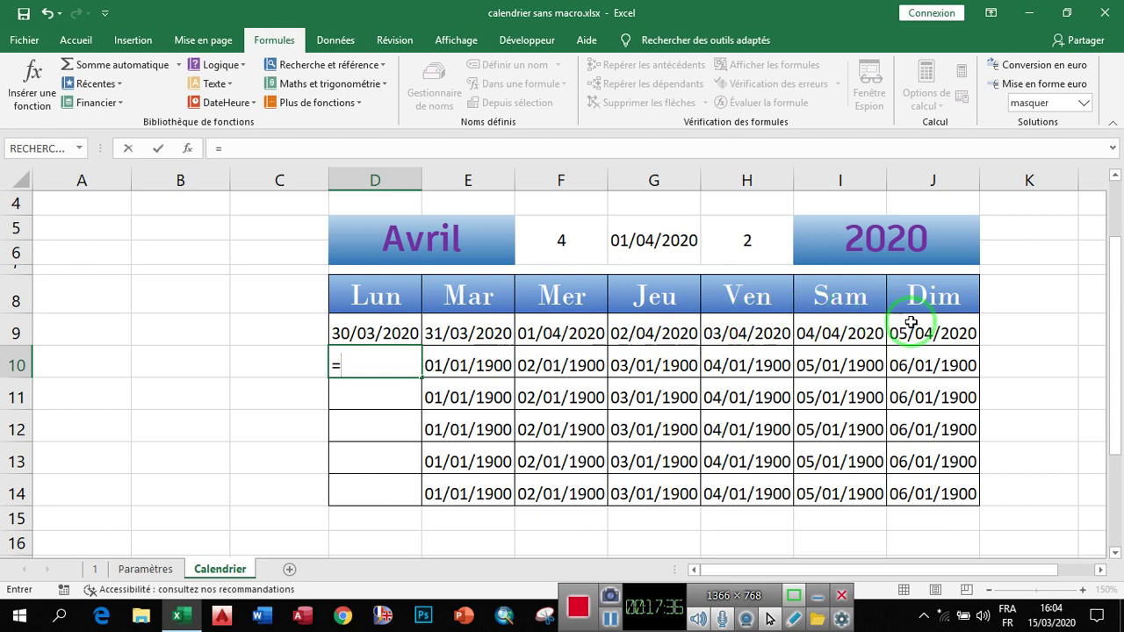
left_click(913, 330)
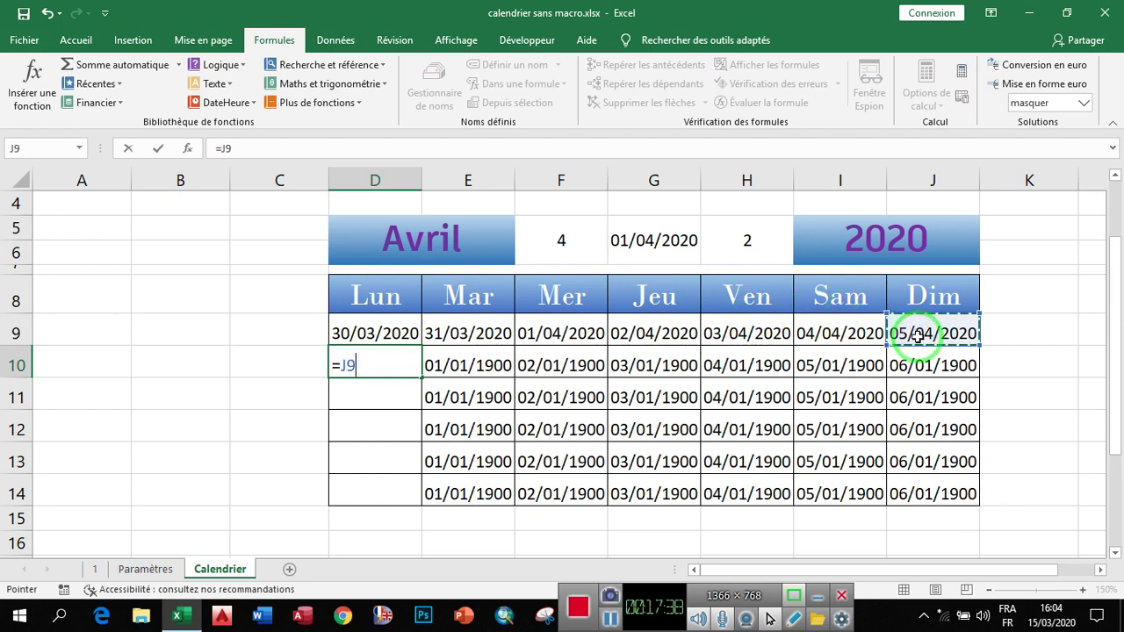
key("Return")
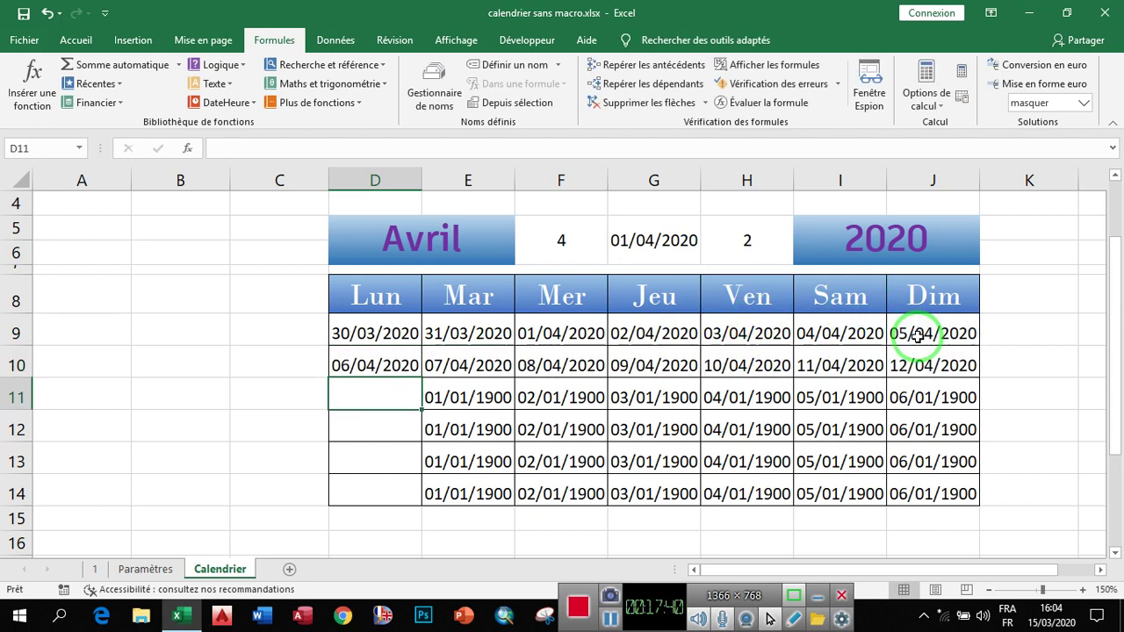
left_click(390, 376)
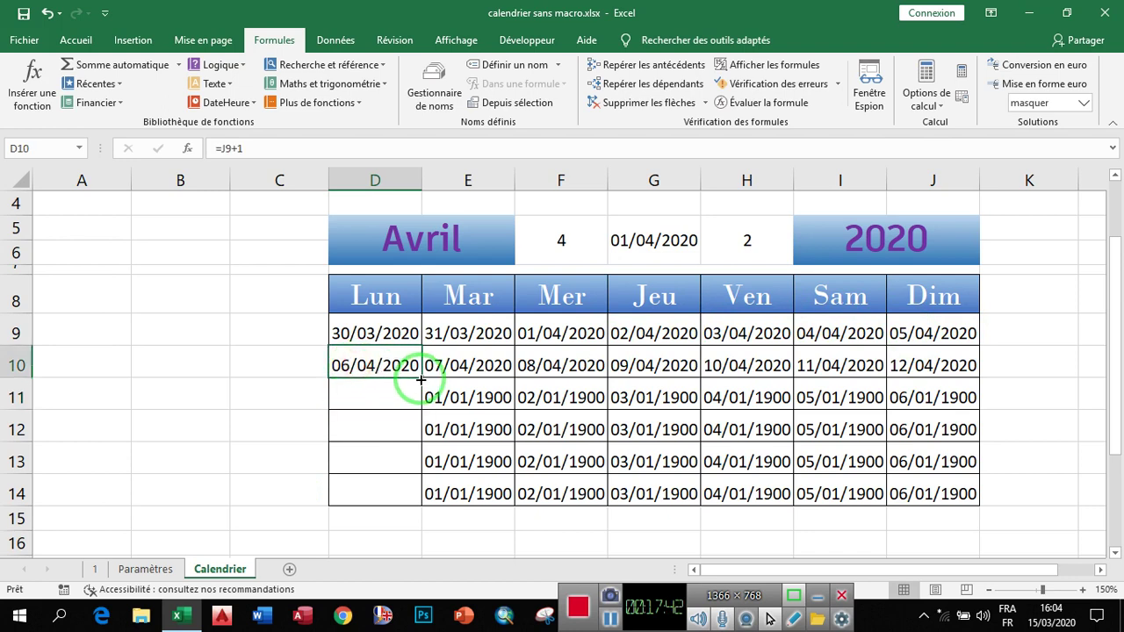
left_click_drag(420, 380, 420, 494)
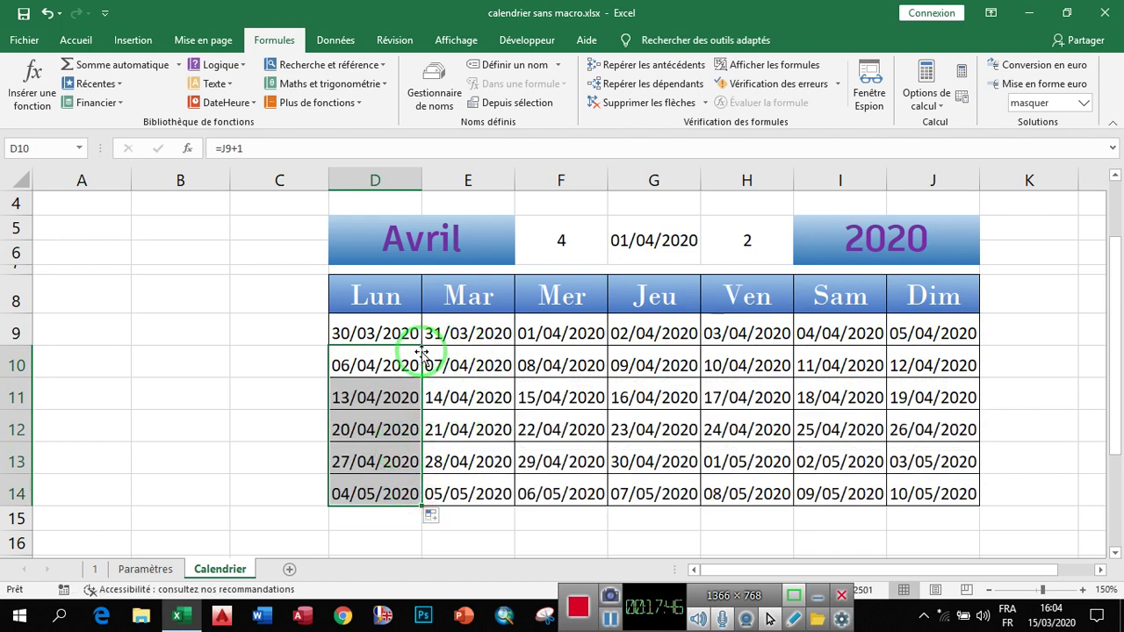
left_click(393, 330)
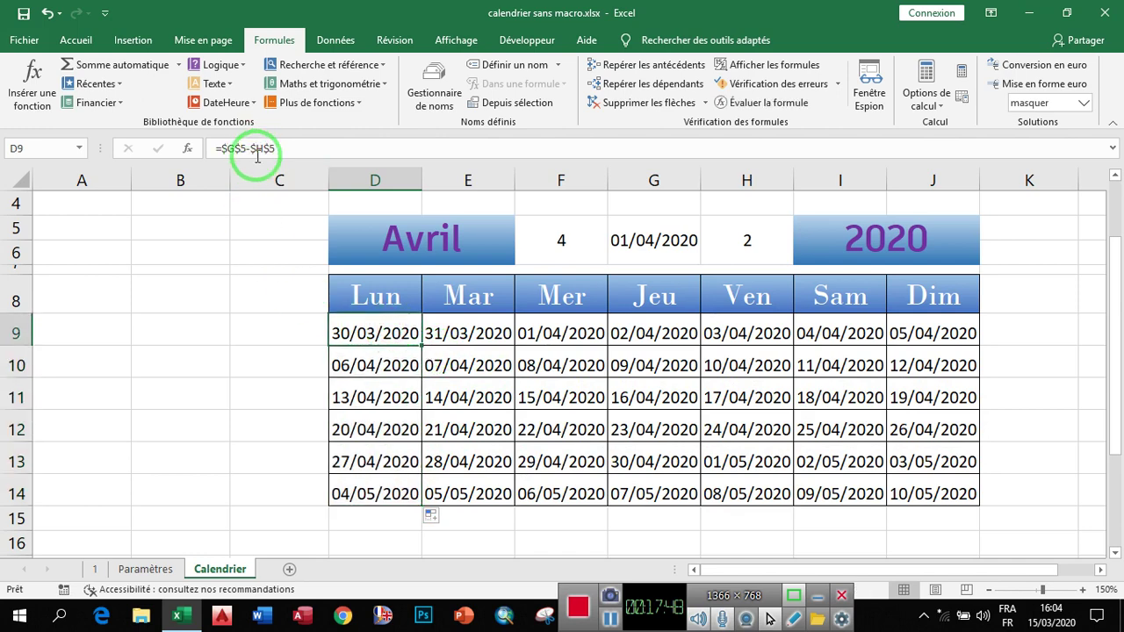
left_click(464, 344)
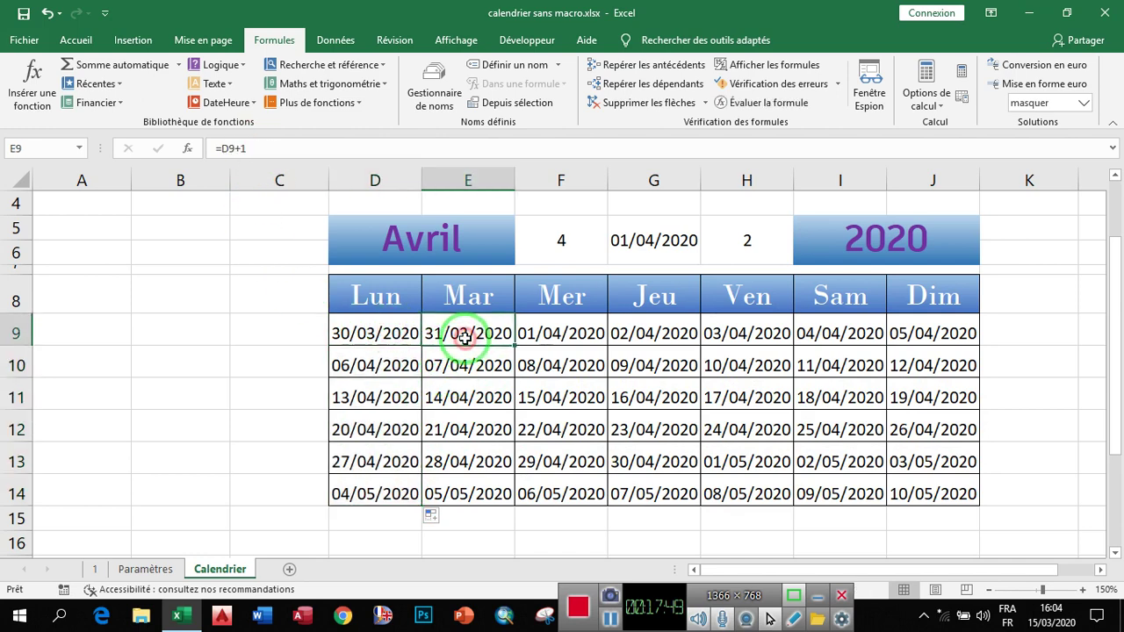
left_click(241, 149)
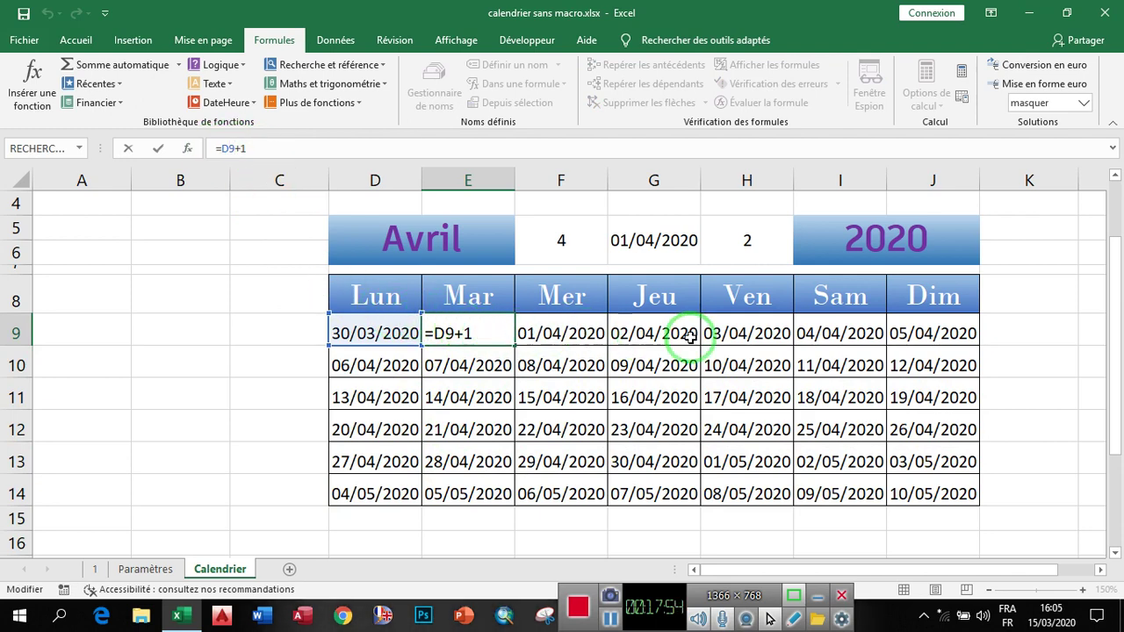
key("Escape")
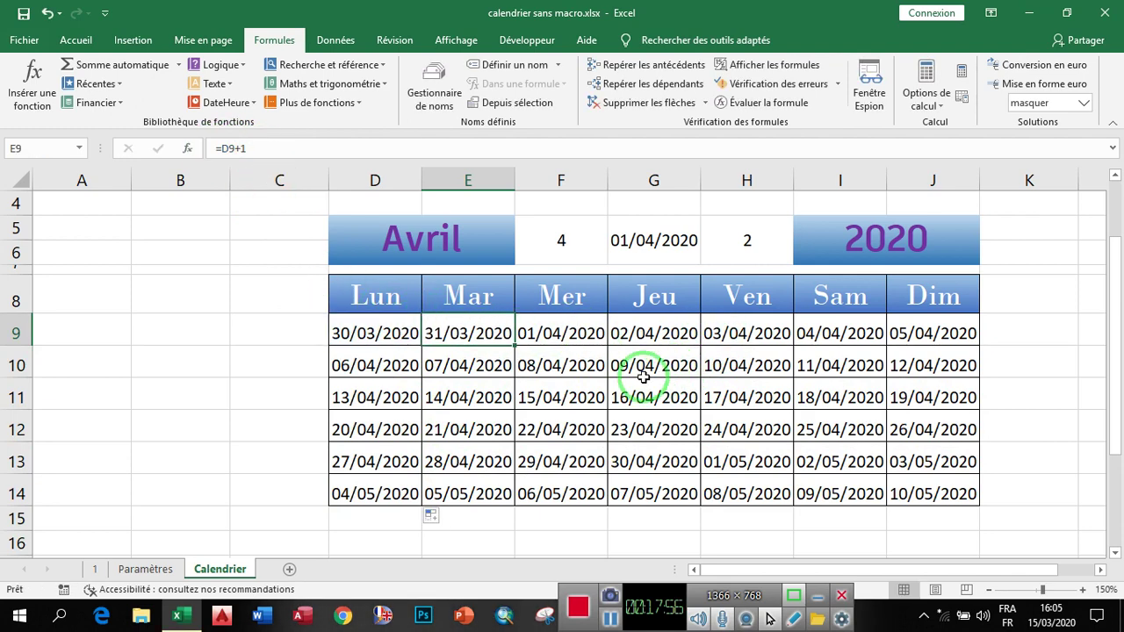
left_click(439, 395)
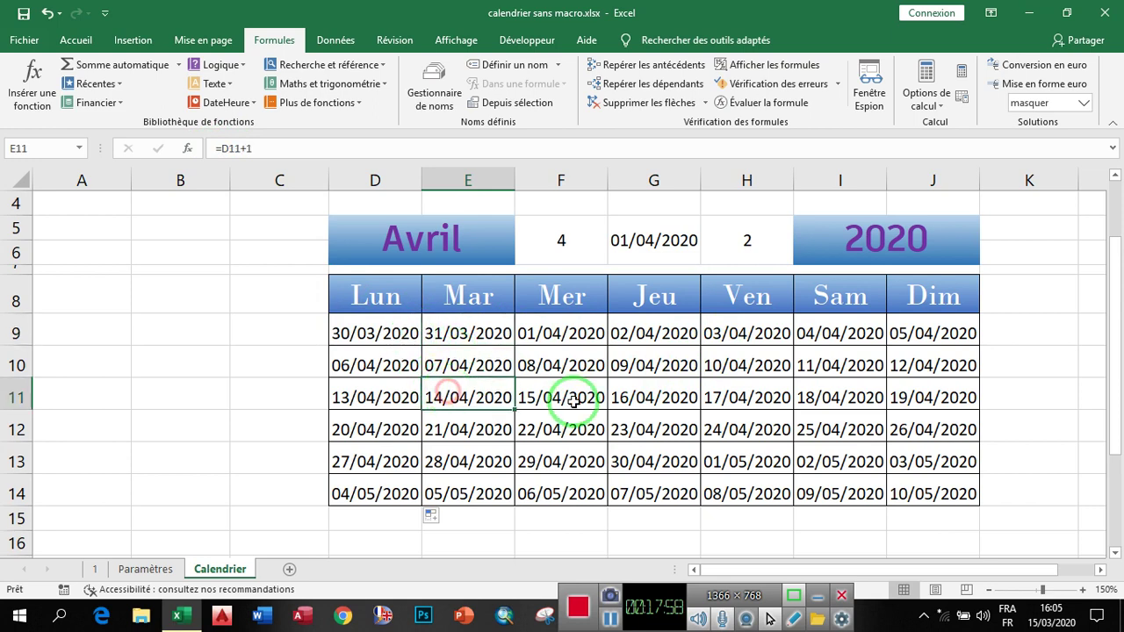
left_click(439, 483)
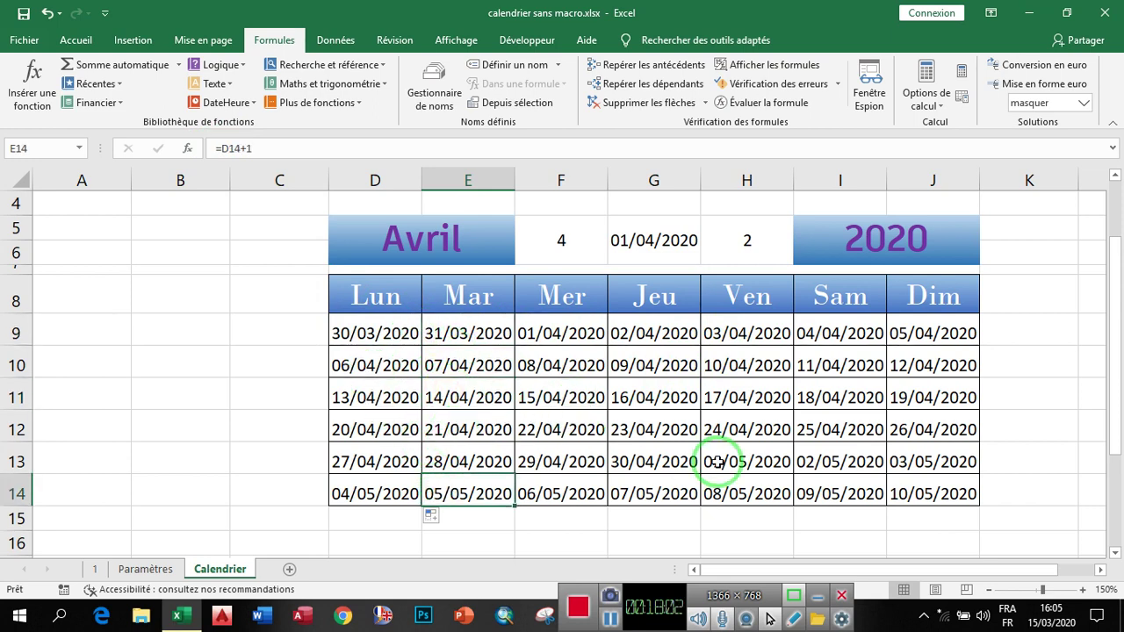
left_click(96, 571)
left_click(238, 368)
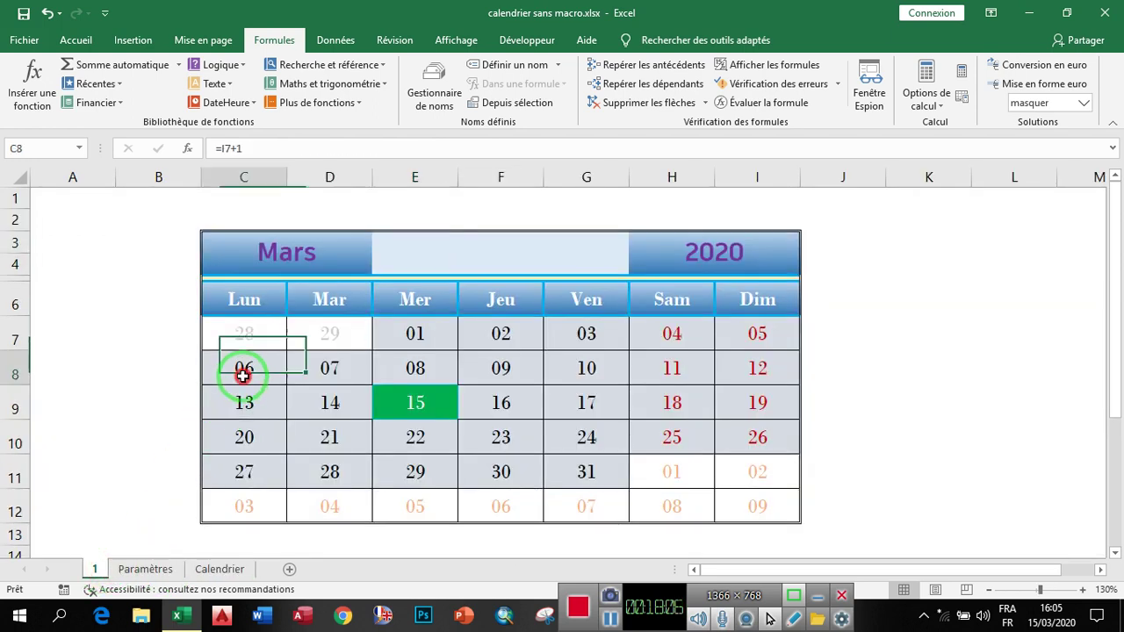
left_click(243, 332)
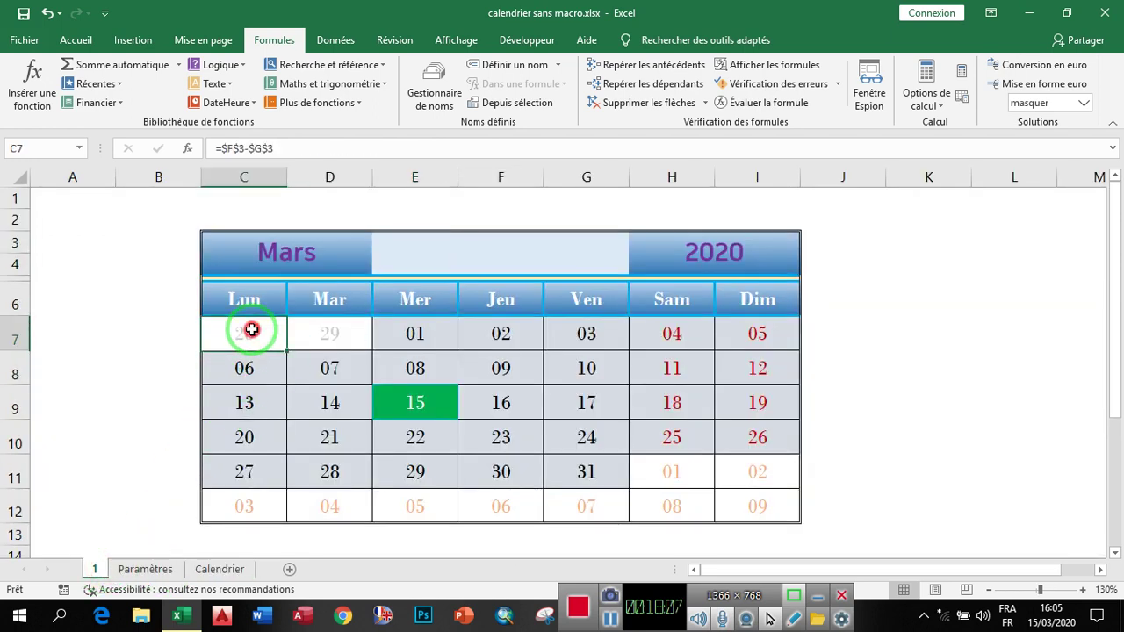
left_click(156, 572)
left_click(207, 569)
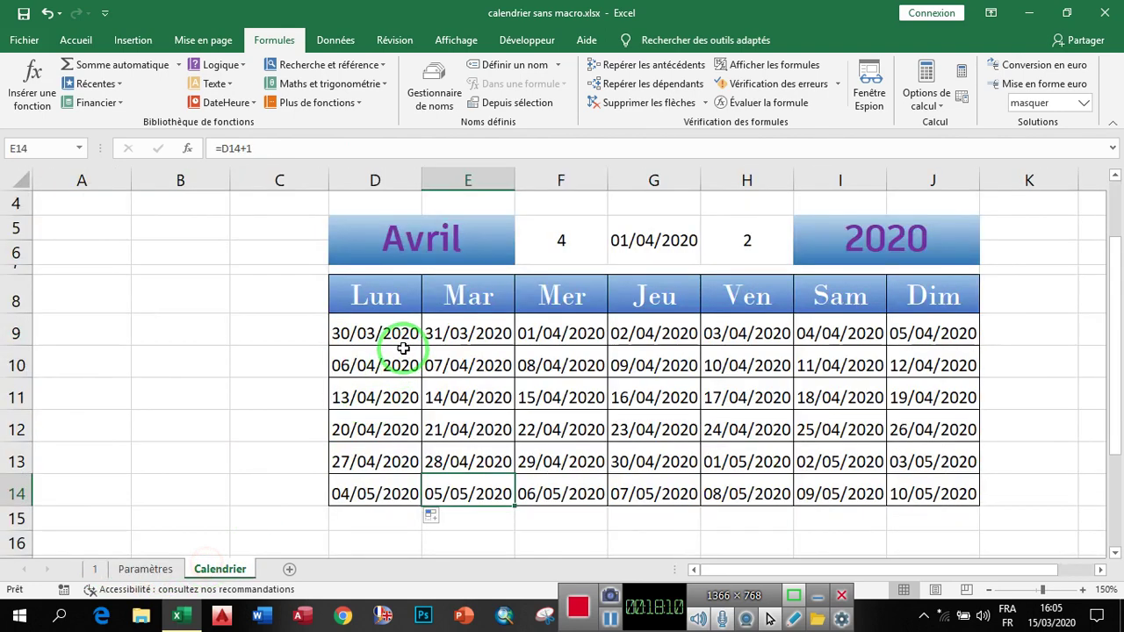
left_click_drag(373, 334, 901, 499)
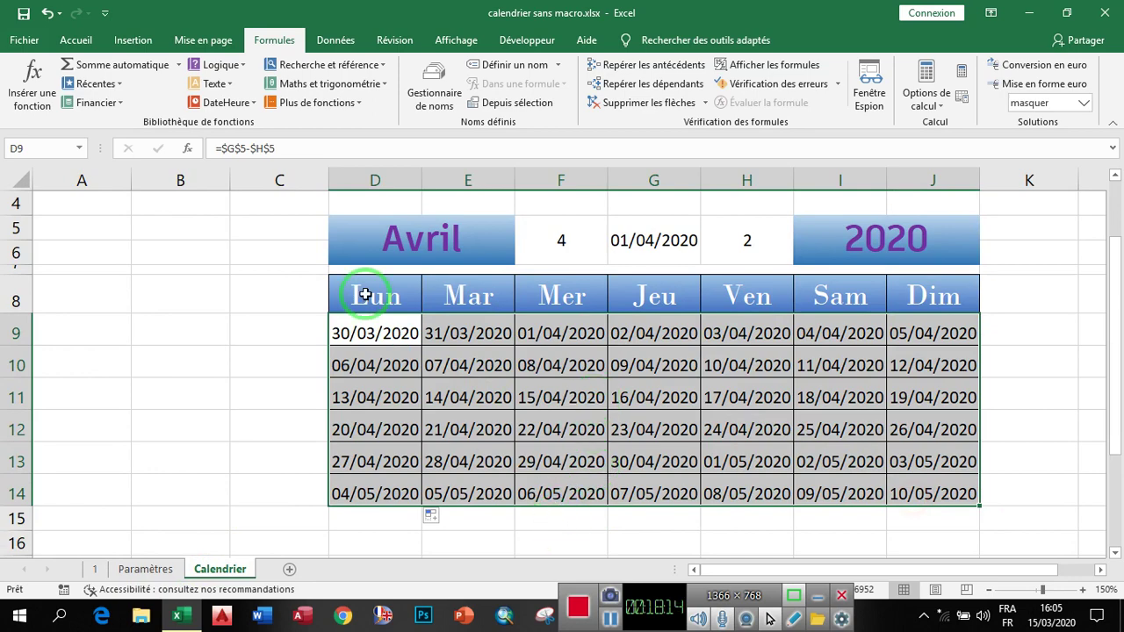
Replace the dates' dd/mm/yyyy format with the custom format dd to show day numbers only
left_click(93, 44)
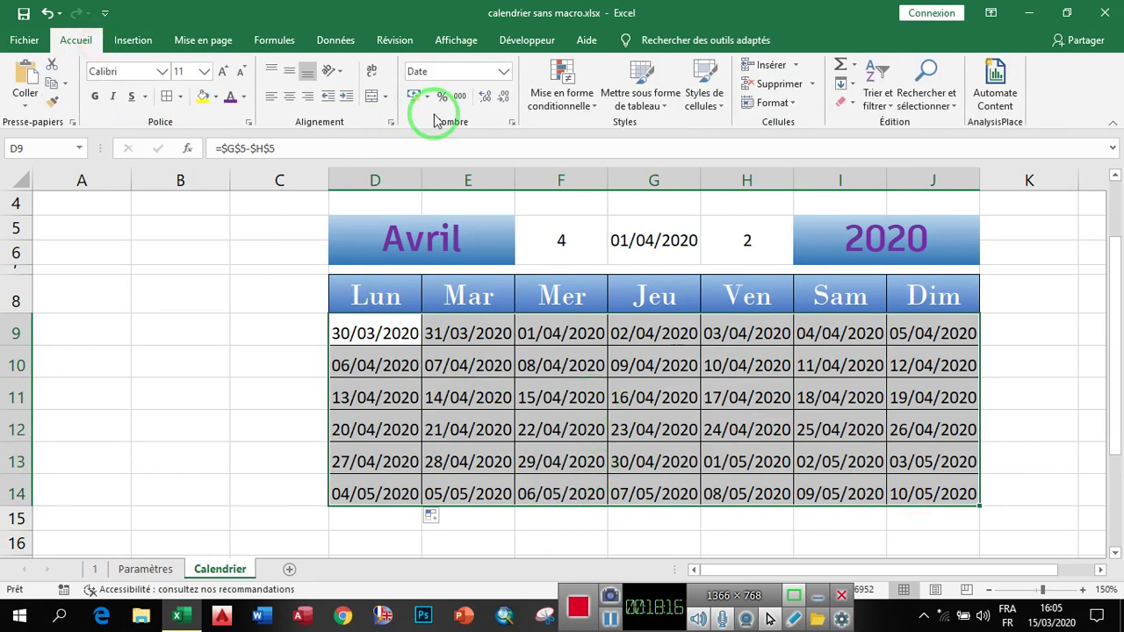
left_click(510, 122)
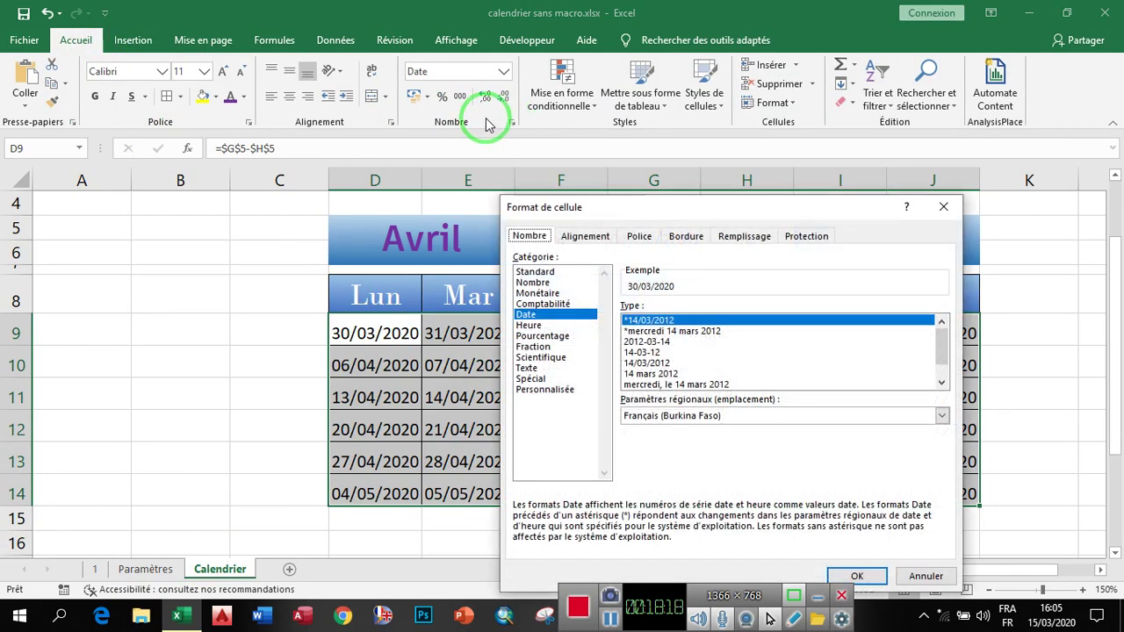
left_click(550, 391)
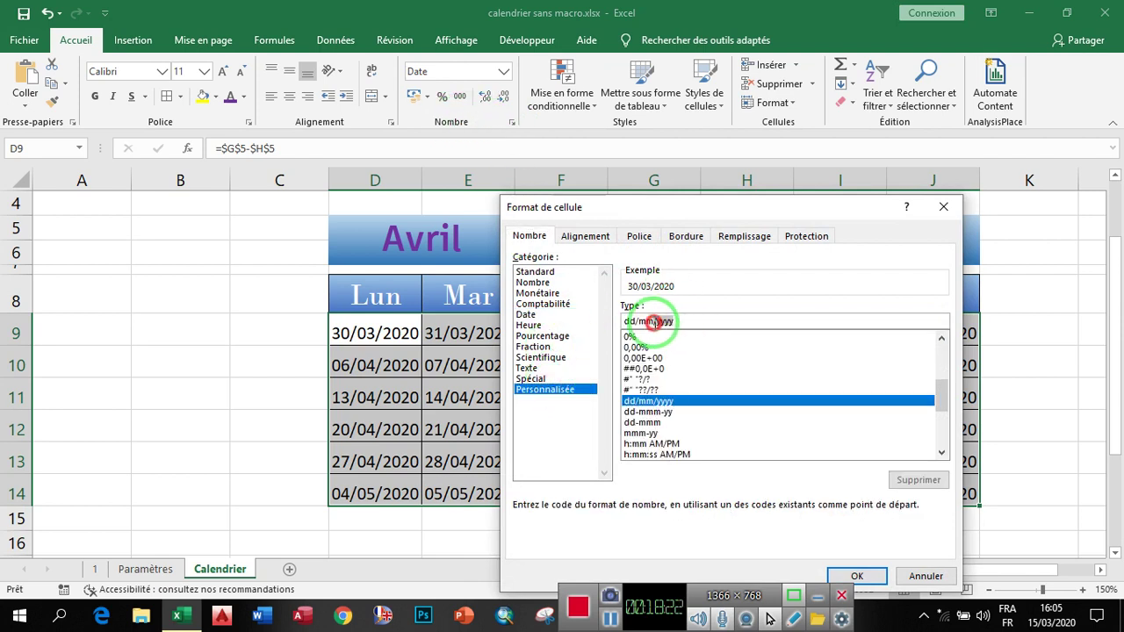
left_click_drag(678, 321, 627, 318)
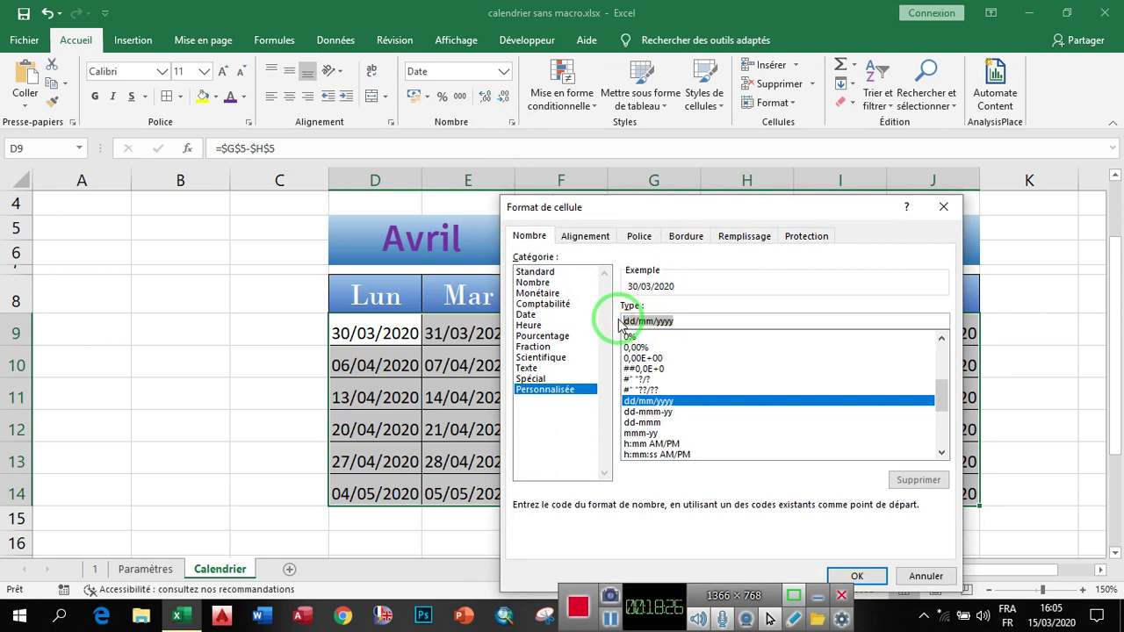
type("dd")
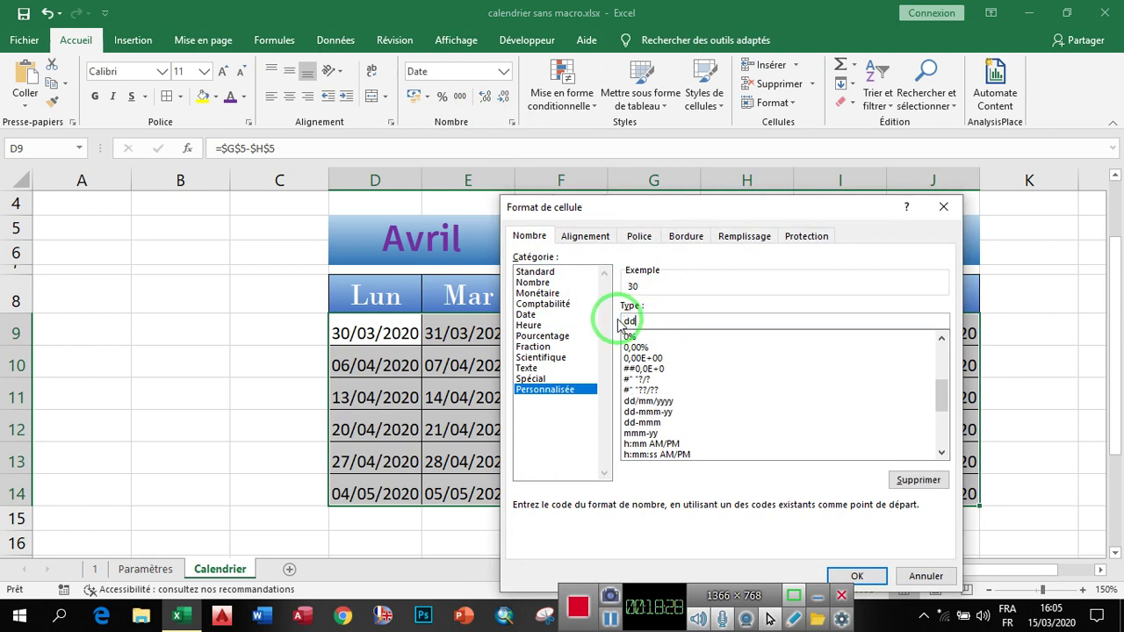
left_click(857, 575)
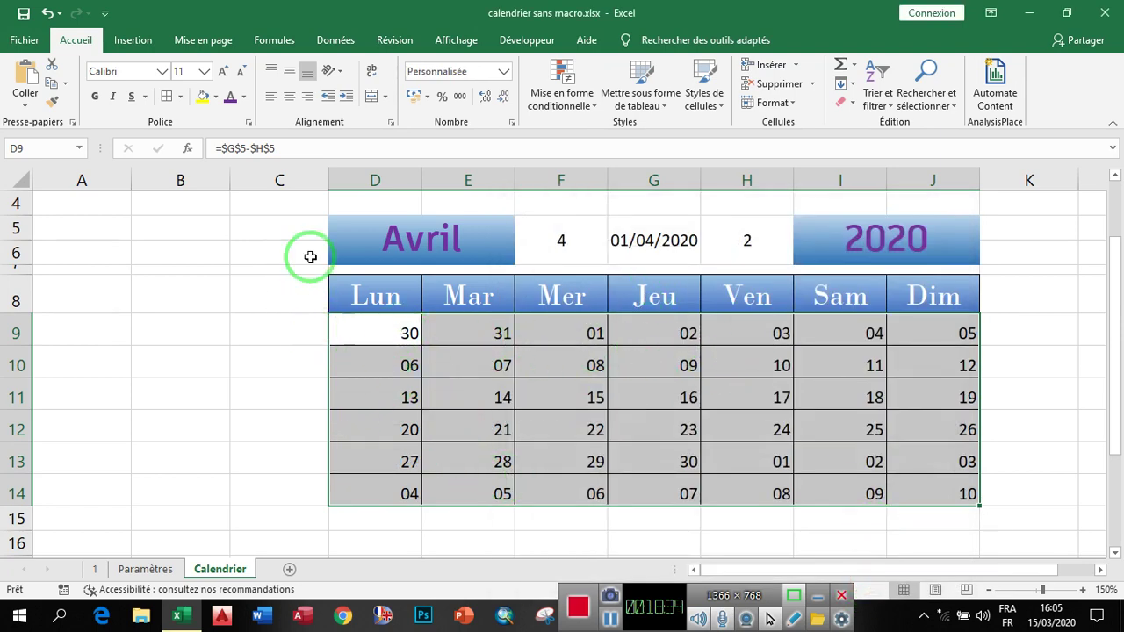
Center the day numbers horizontally and vertically, in Bodoni MT at size 14
left_click(289, 96)
left_click(287, 75)
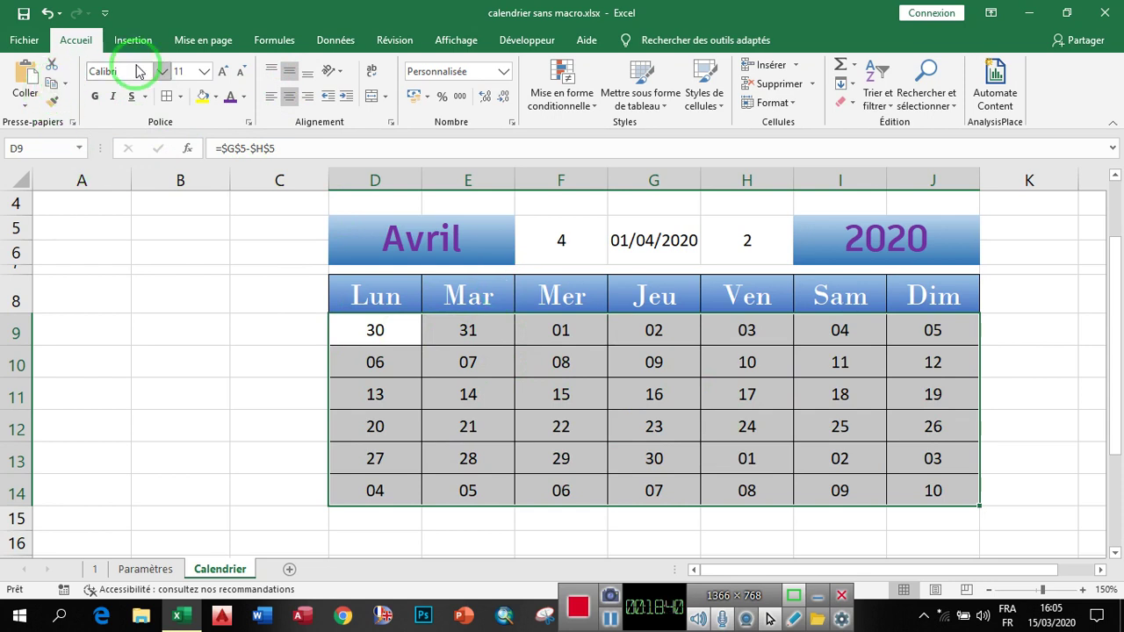
left_click(129, 73)
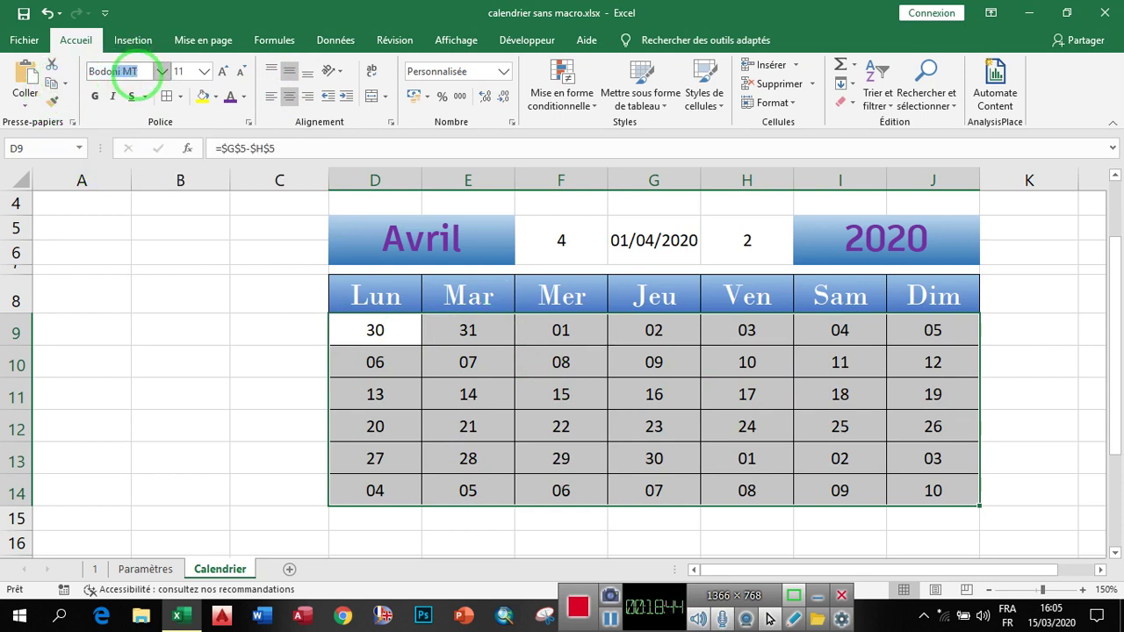
left_click(222, 73)
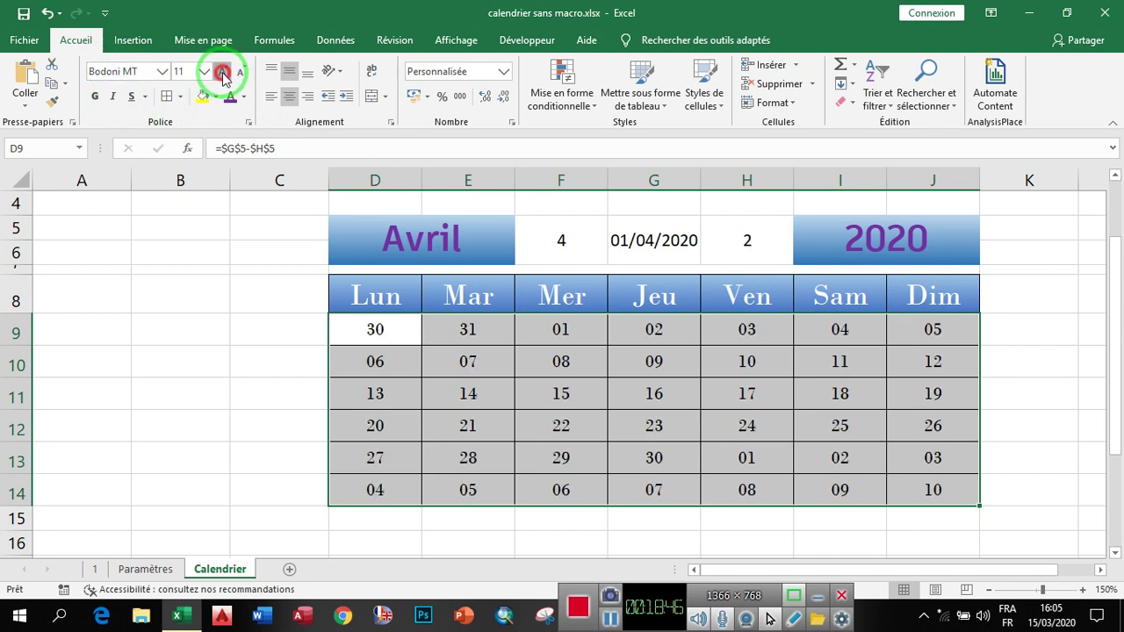
left_click(222, 73)
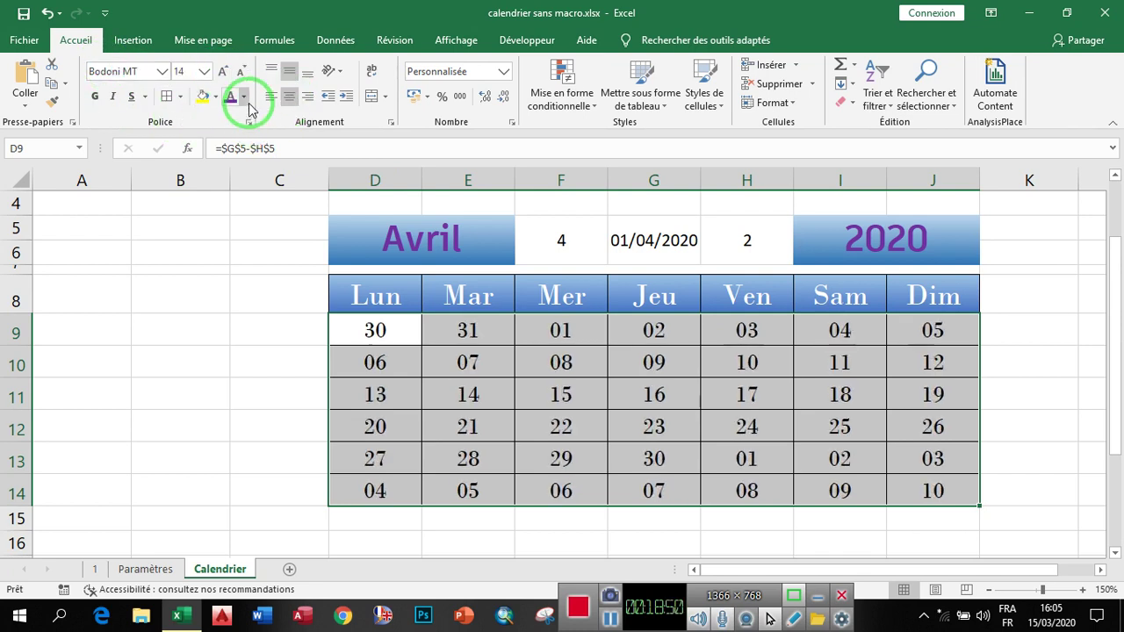
left_click(566, 424)
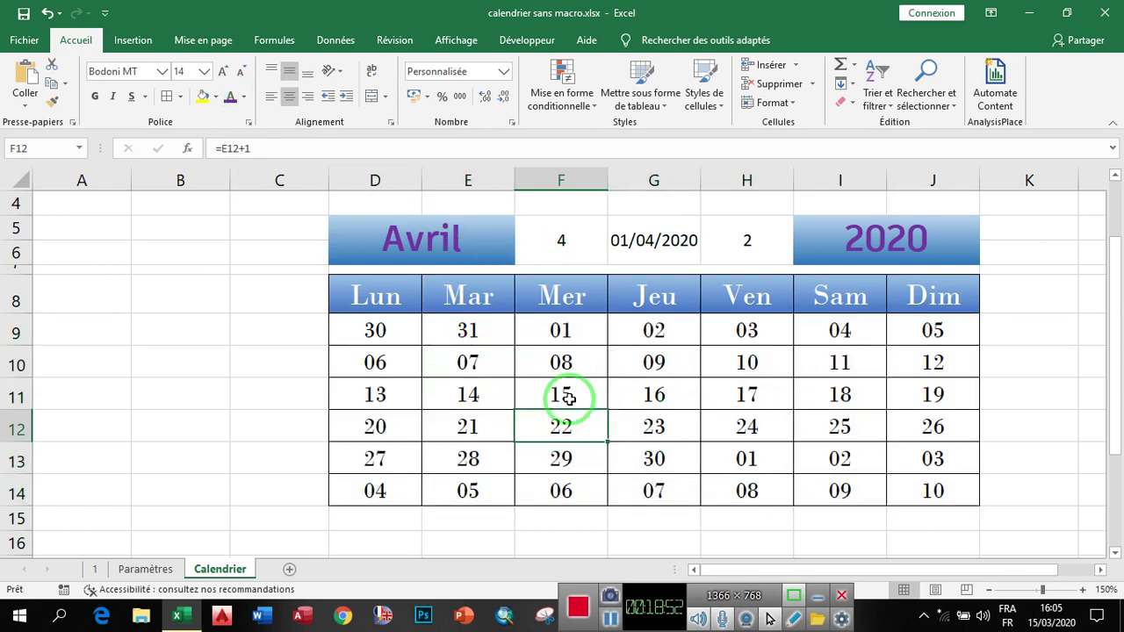
Fill the date grid D9:J14 with a light blue background
left_click_drag(352, 328, 929, 486)
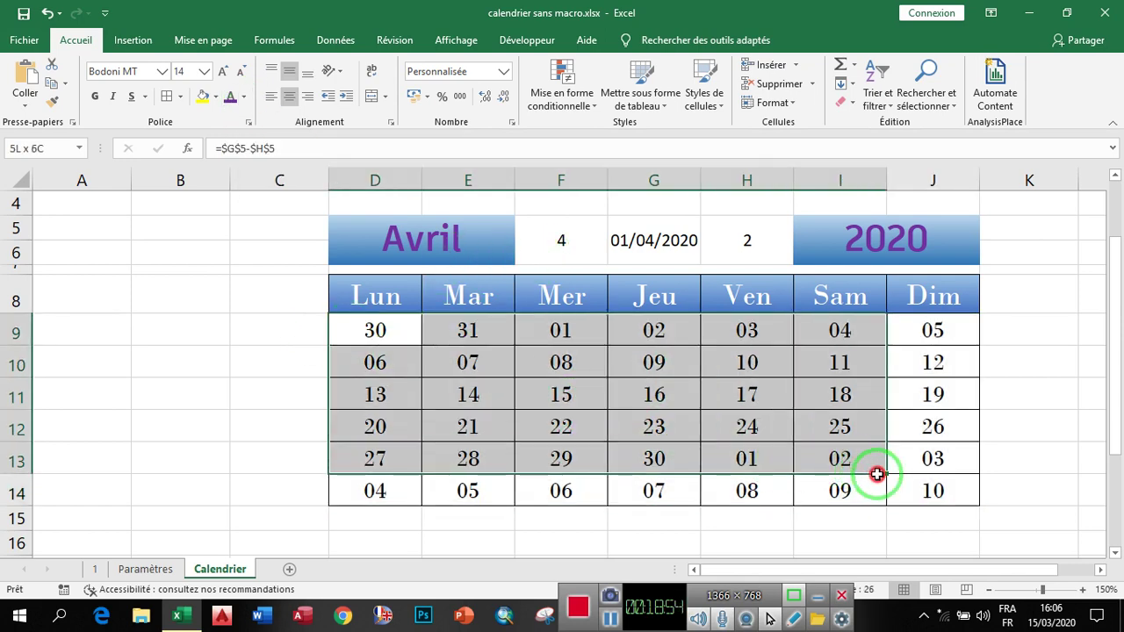
left_click(215, 97)
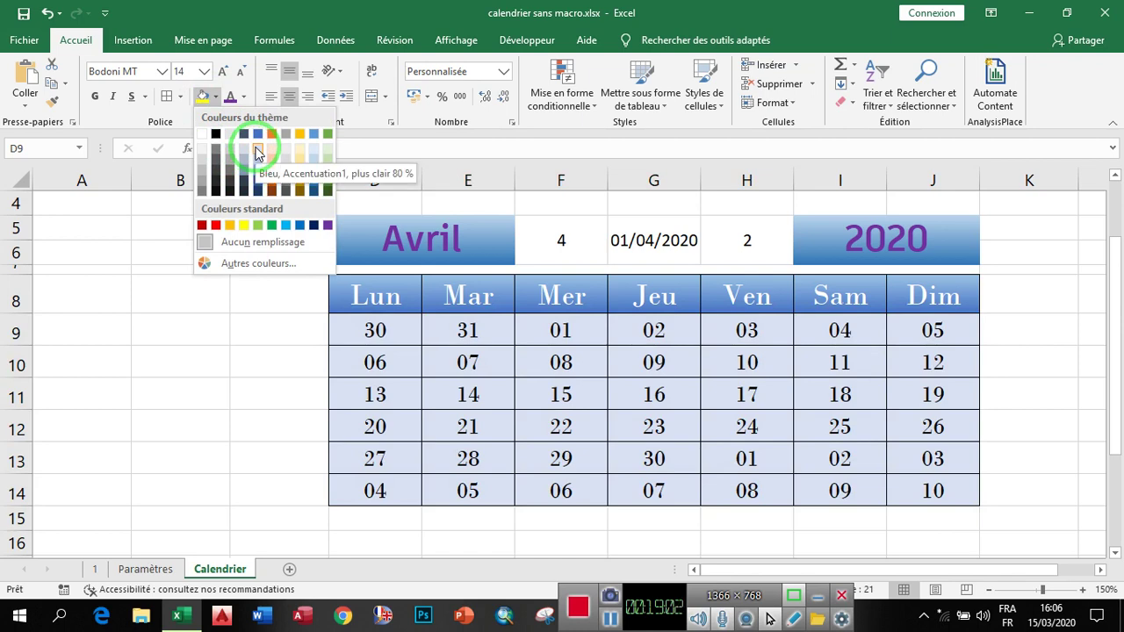
left_click(257, 152)
left_click(674, 437)
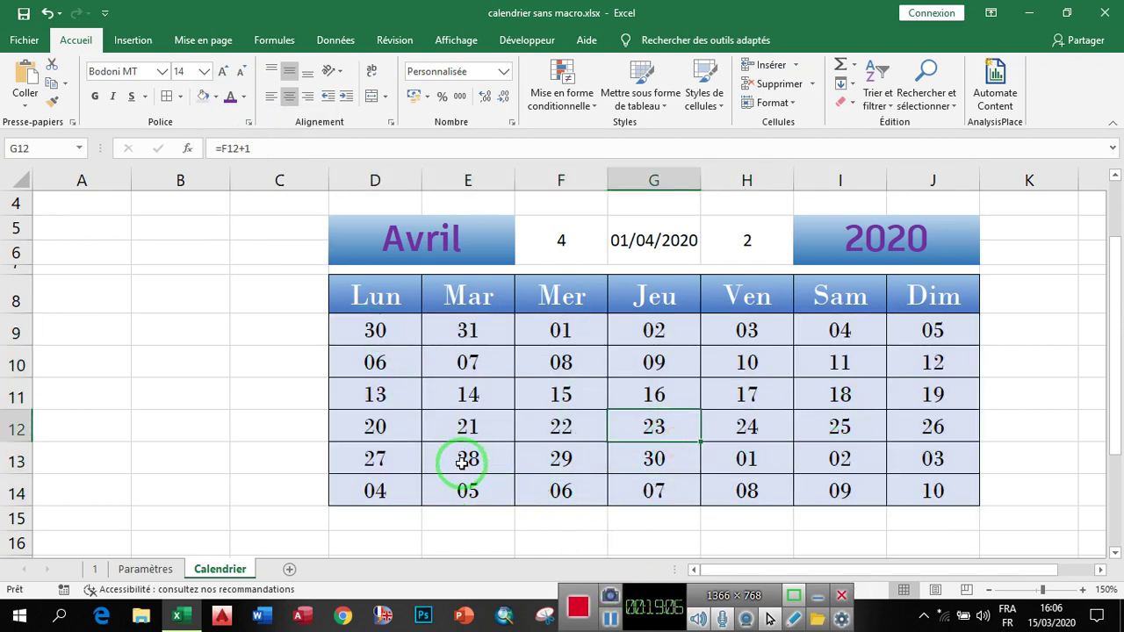
Make the Sunday dates in J9:J14 red
left_click_drag(941, 326, 941, 492)
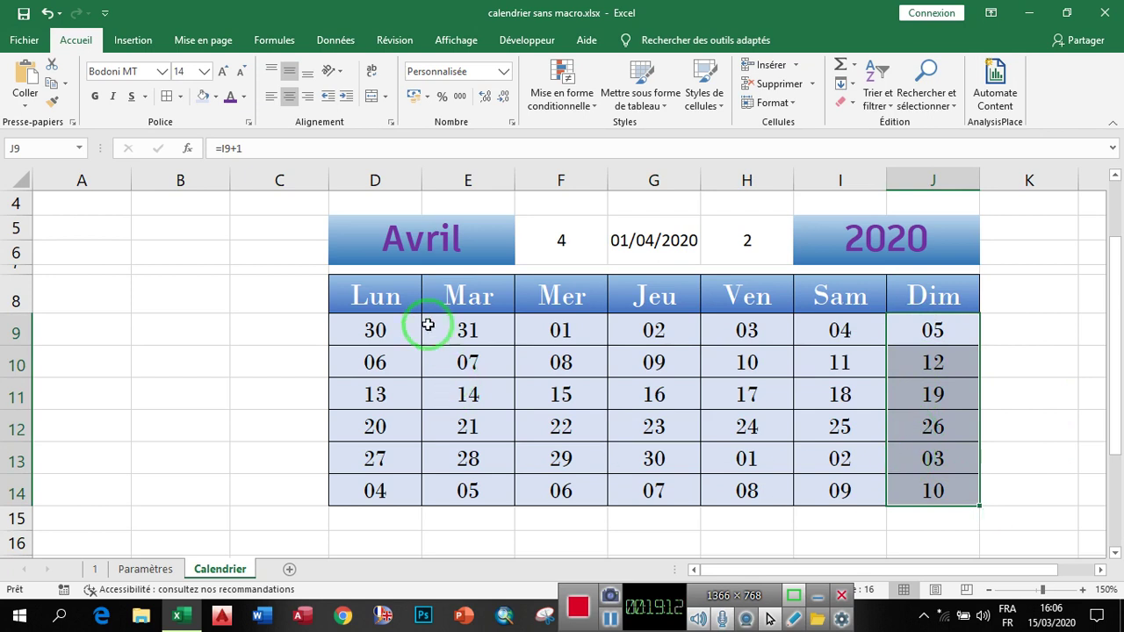
left_click(244, 97)
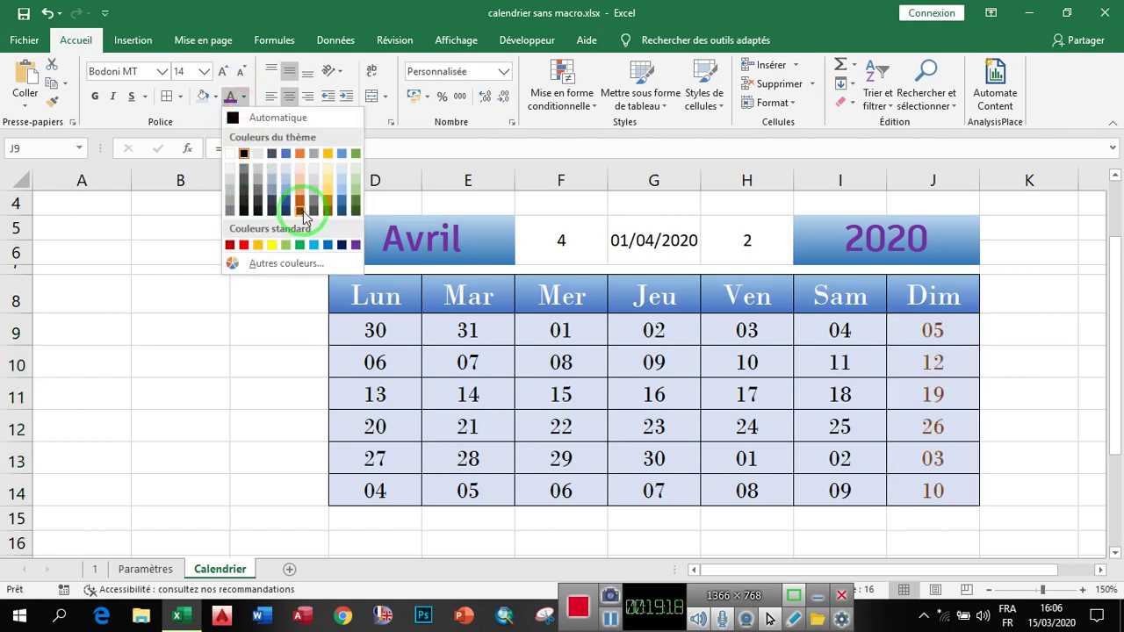
left_click(229, 244)
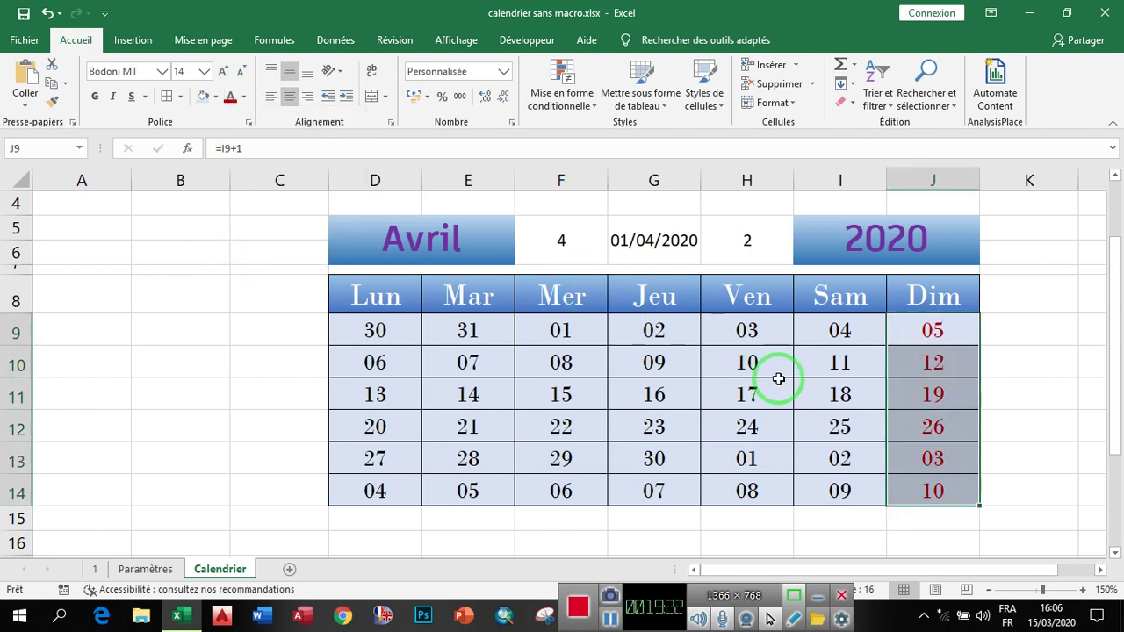
left_click(866, 418)
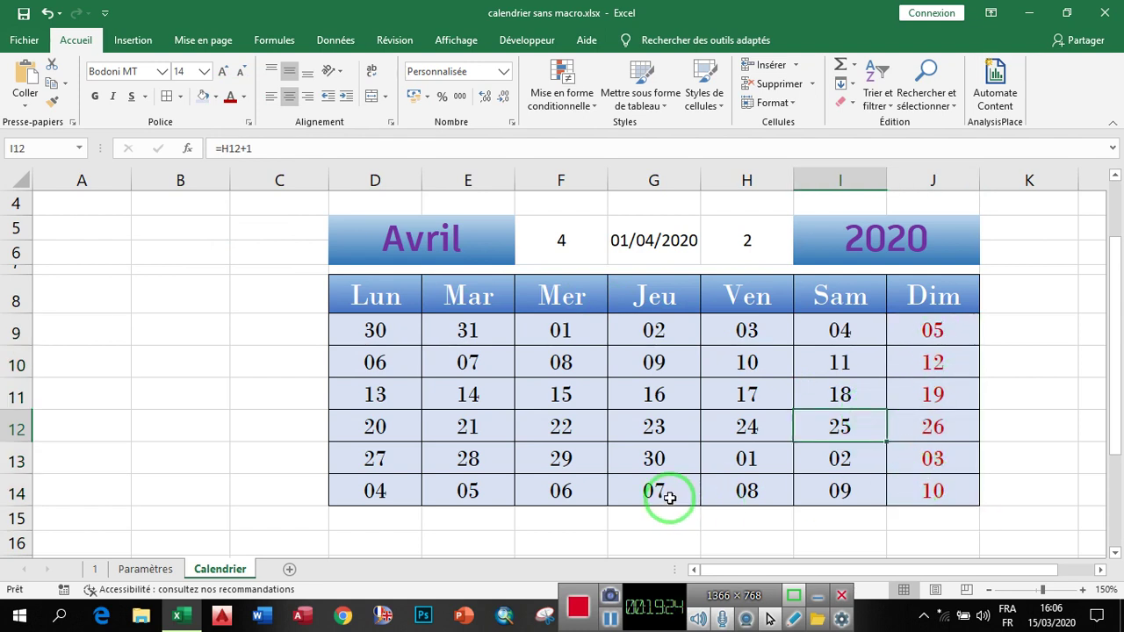
left_click(575, 460)
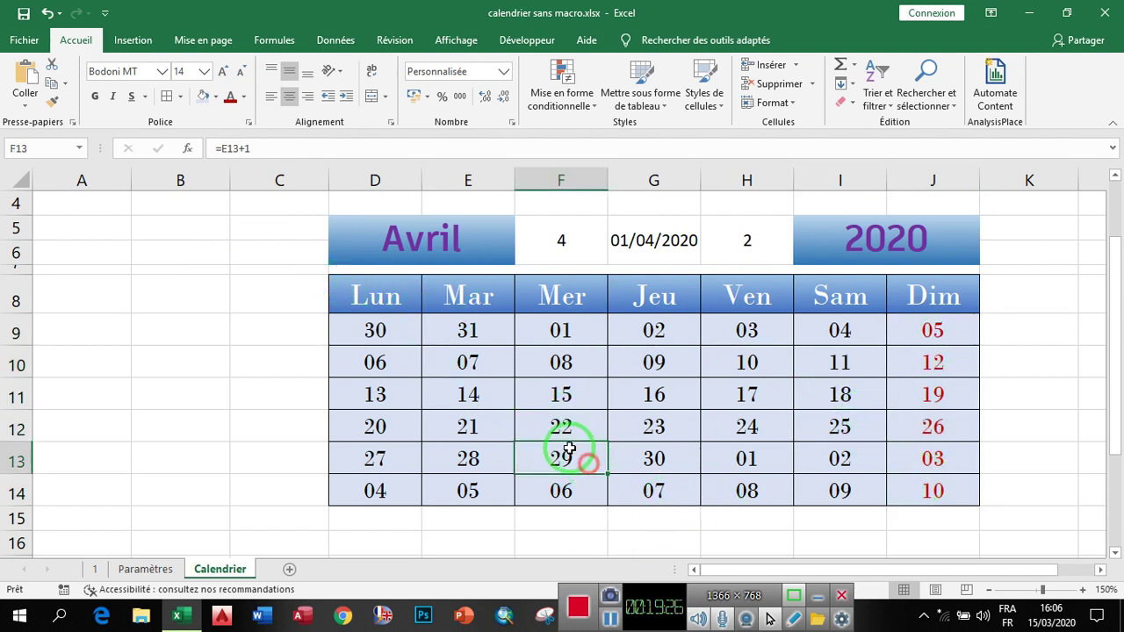
Review the greyed previous- and next-month date formulas on sheet 1's March model, then return to Calendrier
left_click(97, 568)
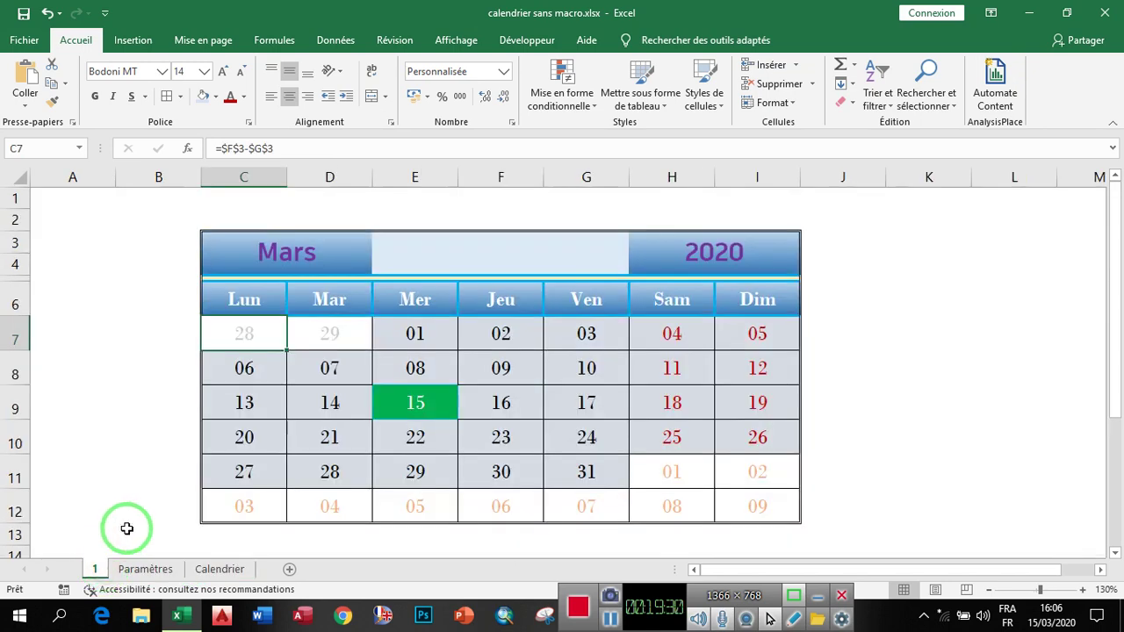
left_click(321, 323)
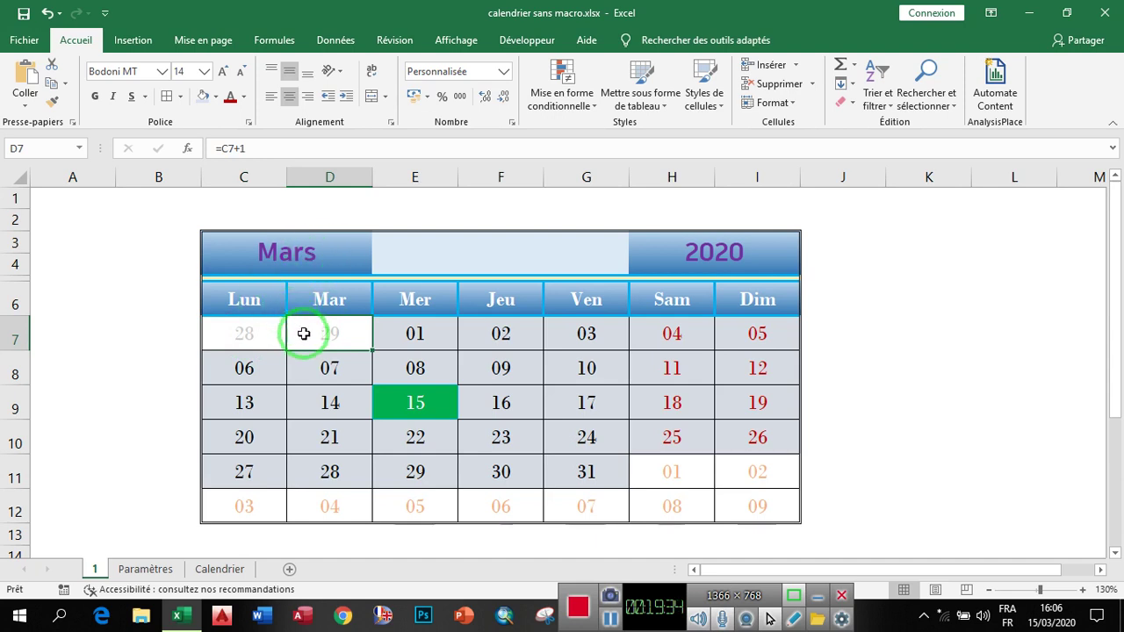
left_click_drag(345, 337, 240, 342)
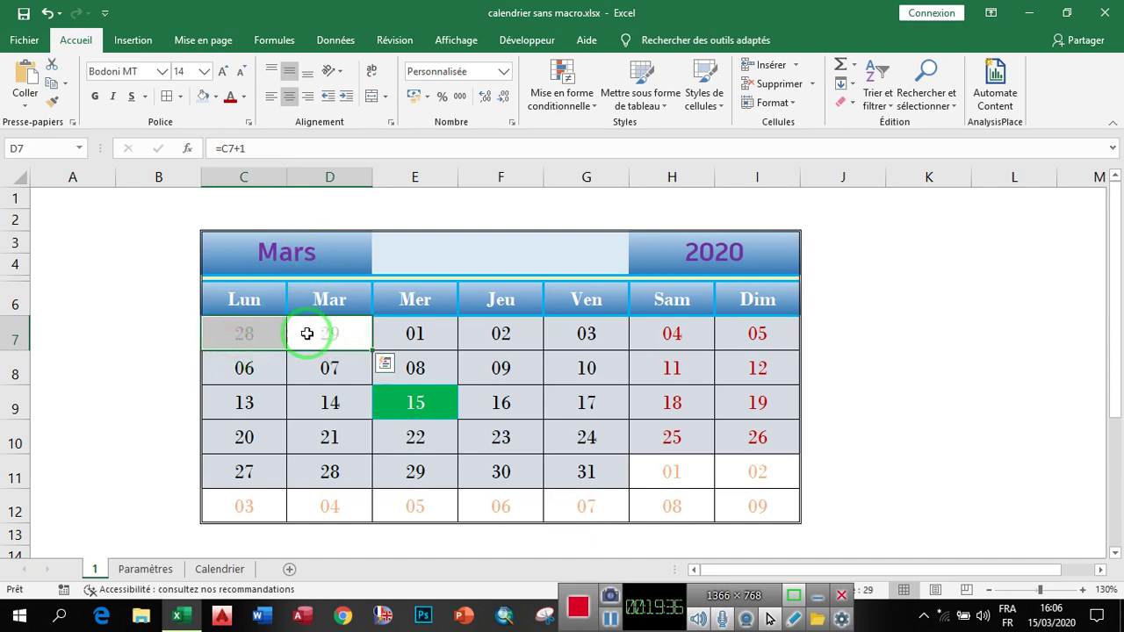
left_click(317, 331)
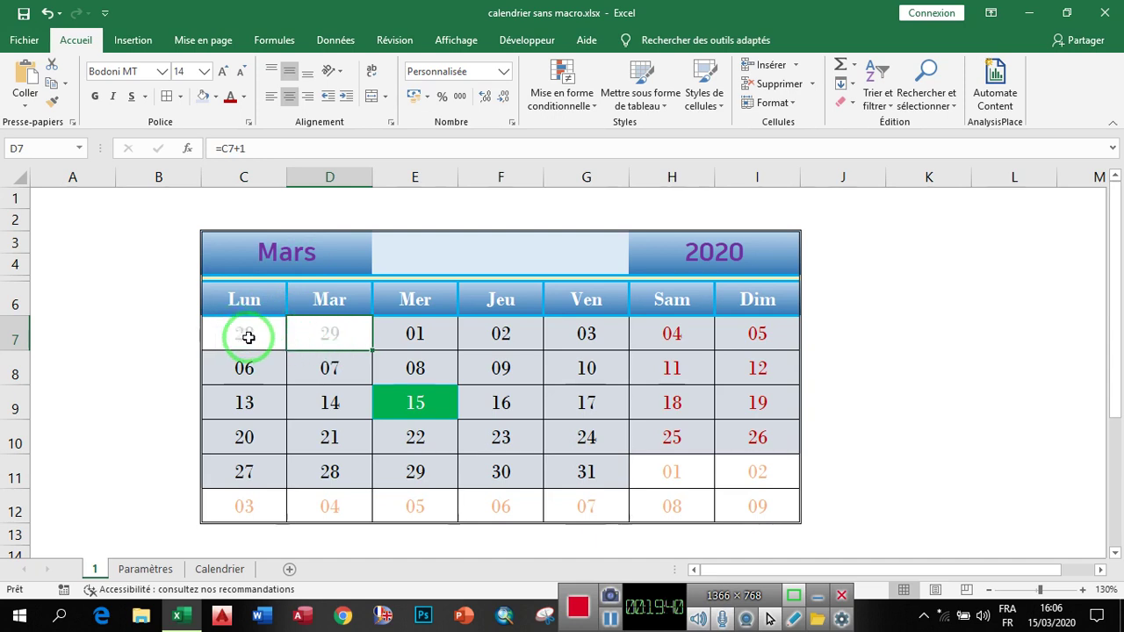
left_click(656, 474)
left_click(745, 481)
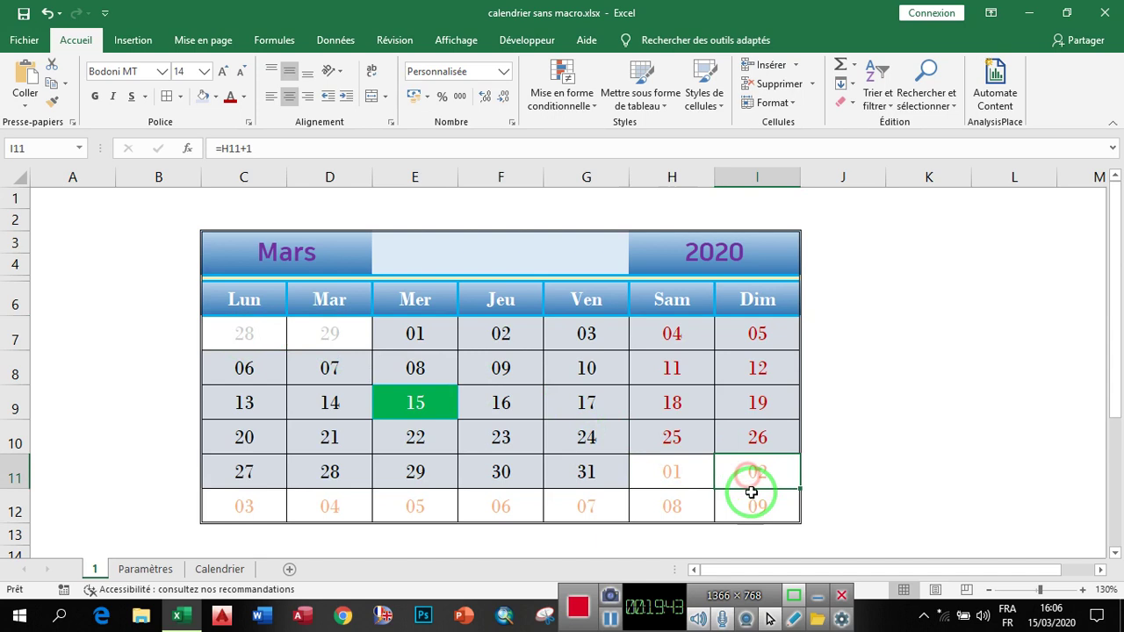
left_click(694, 478)
left_click(753, 506)
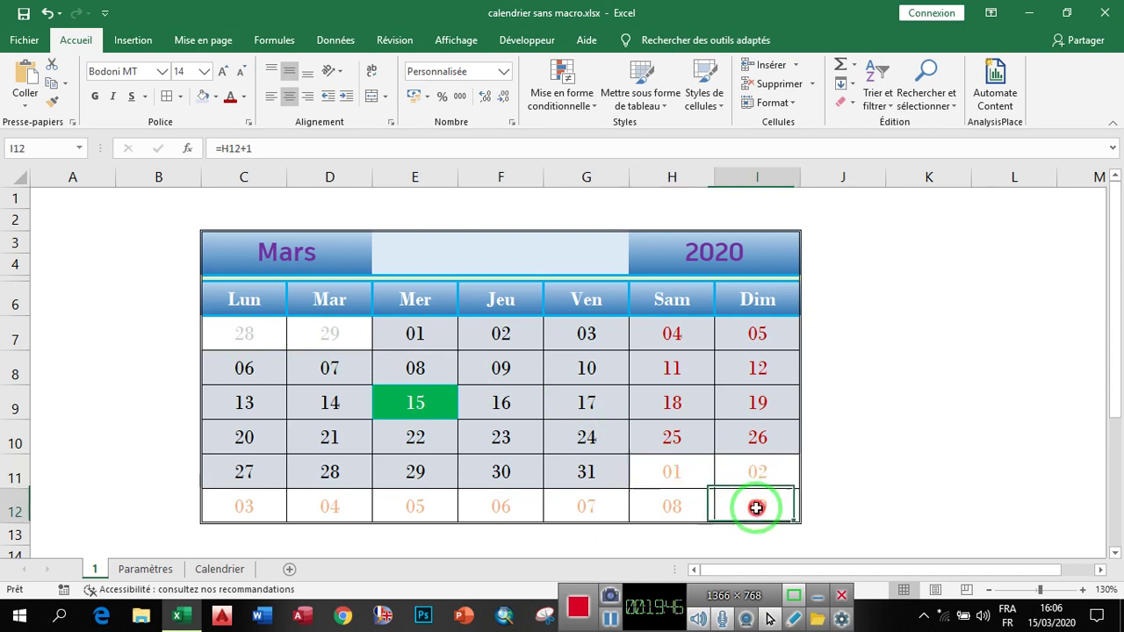
left_click(755, 474)
left_click(670, 481)
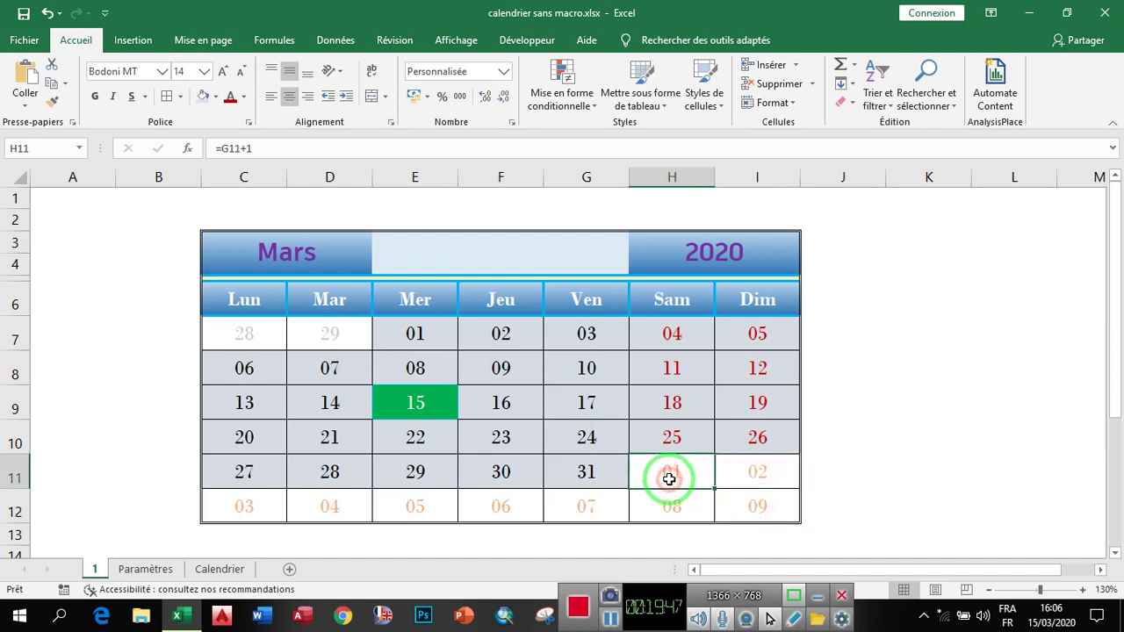
left_click(757, 470)
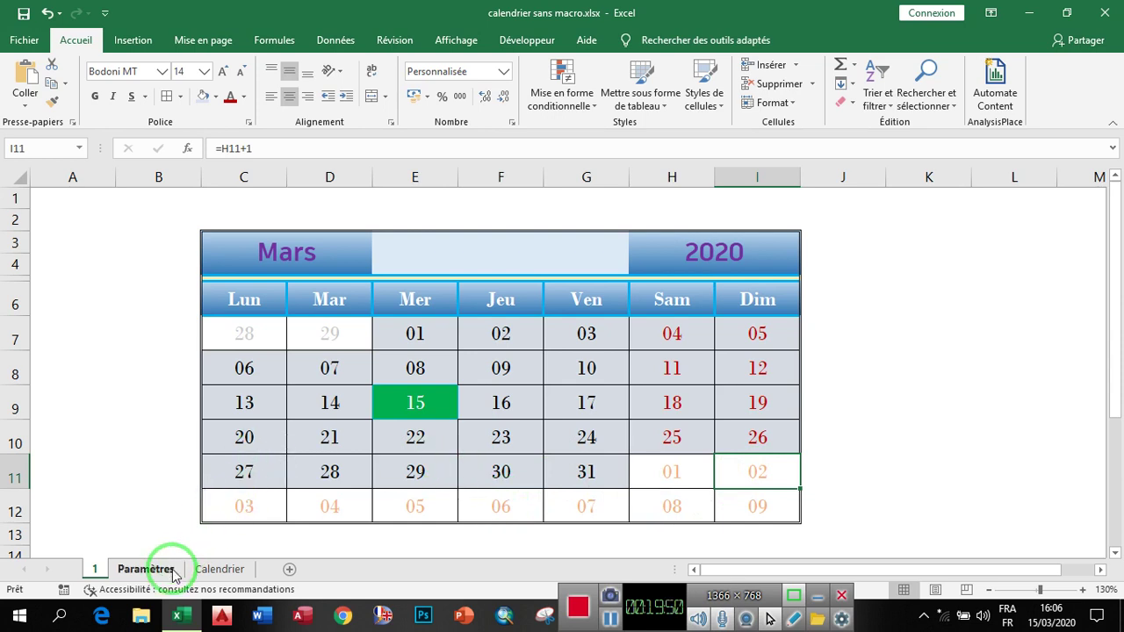
left_click(219, 569)
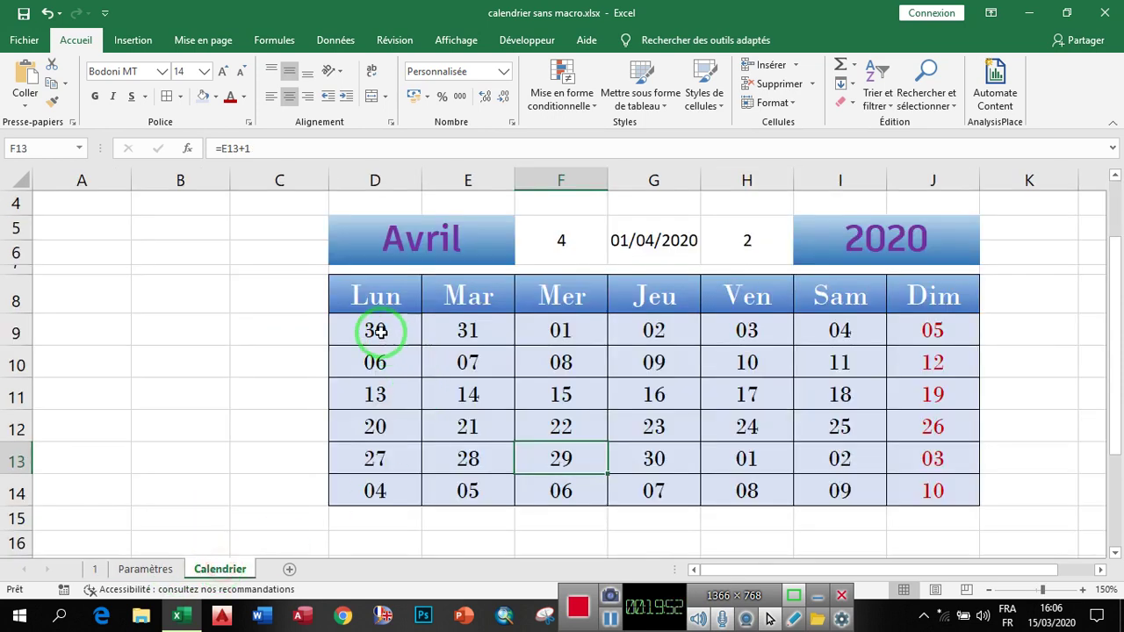
Create a formula conditional rule =D9<$G$5 for D9:J14 and open its format settings
left_click_drag(375, 333, 936, 485)
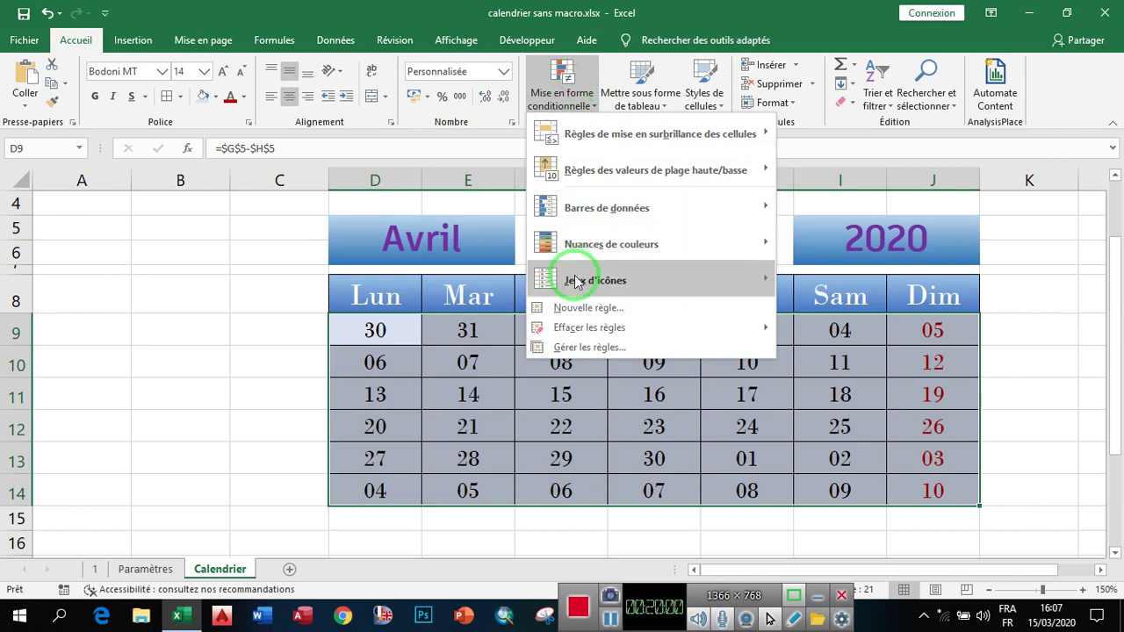
left_click(605, 309)
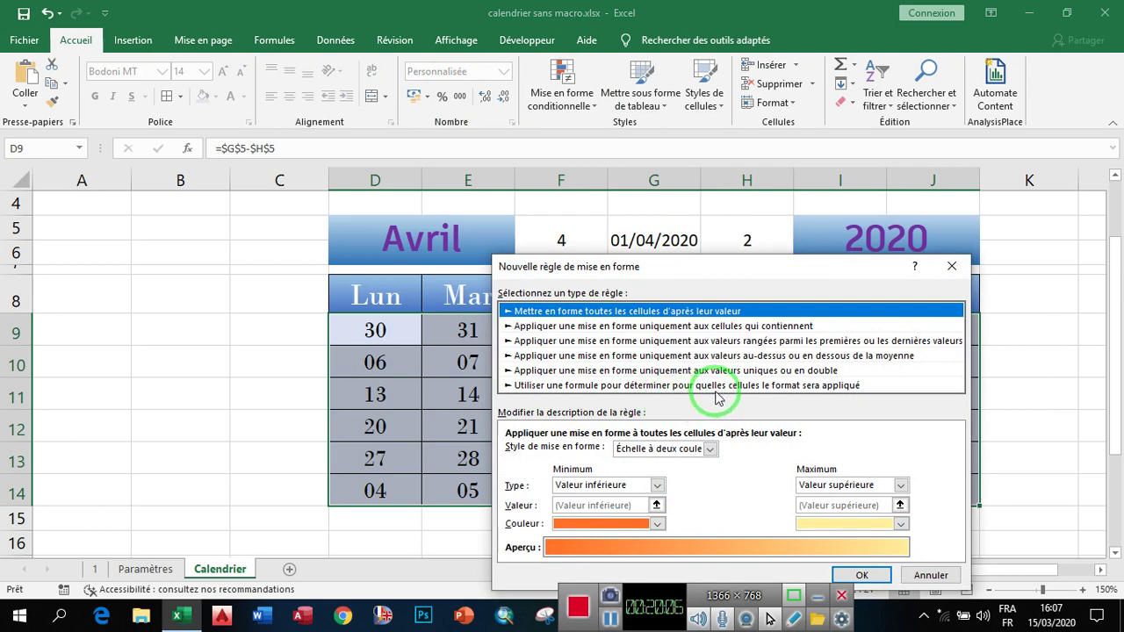
left_click(829, 386)
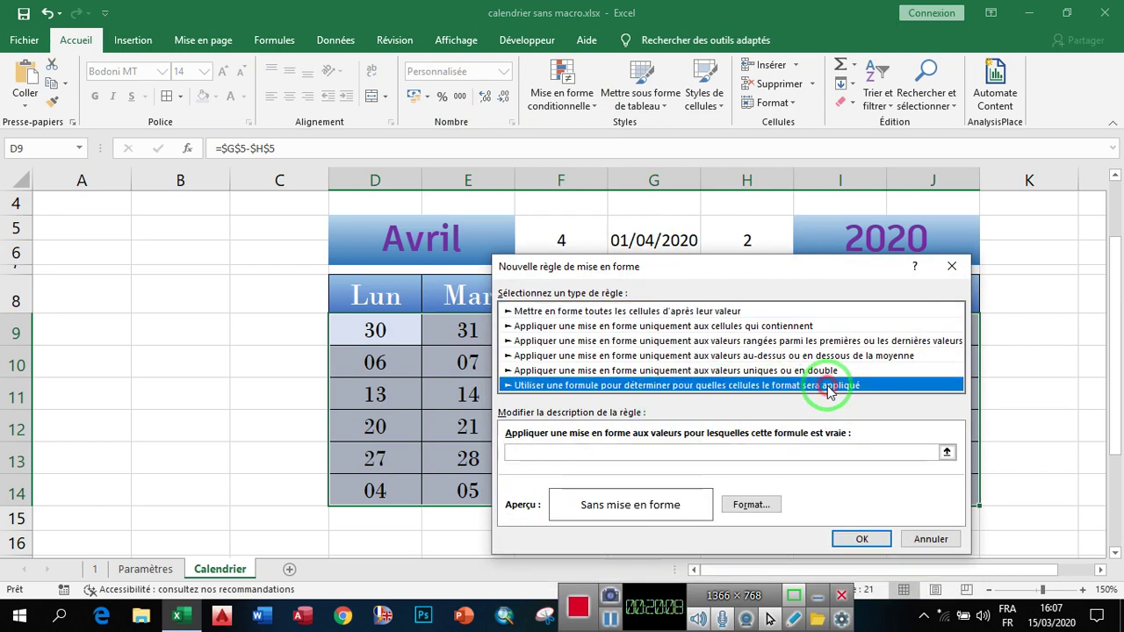
left_click(524, 452)
type("=D9")
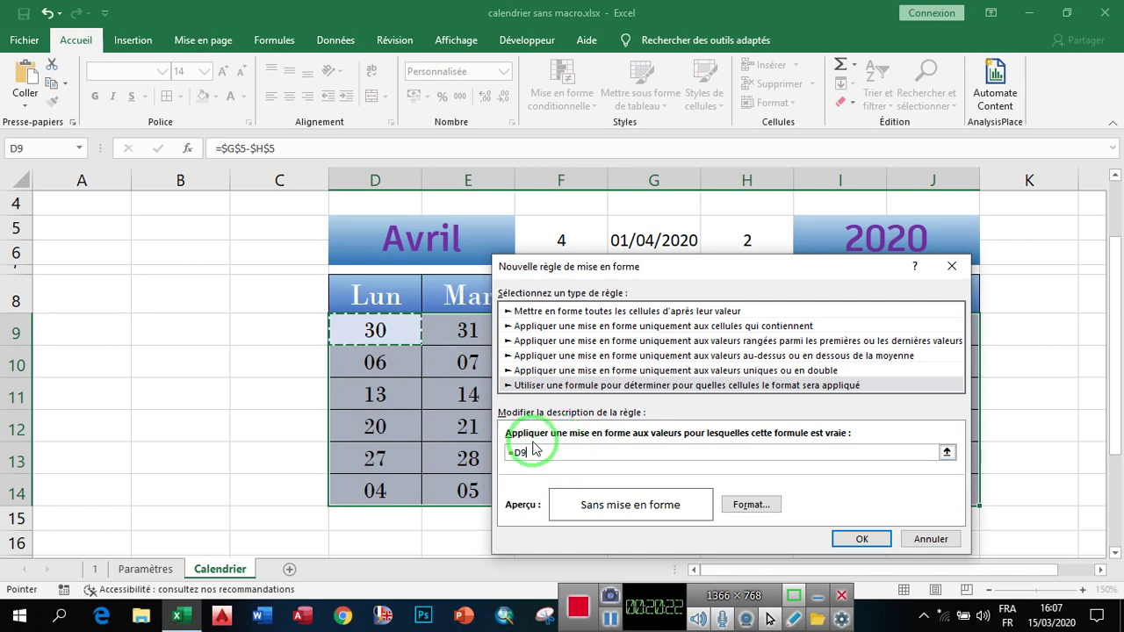
left_click_drag(676, 268, 739, 287)
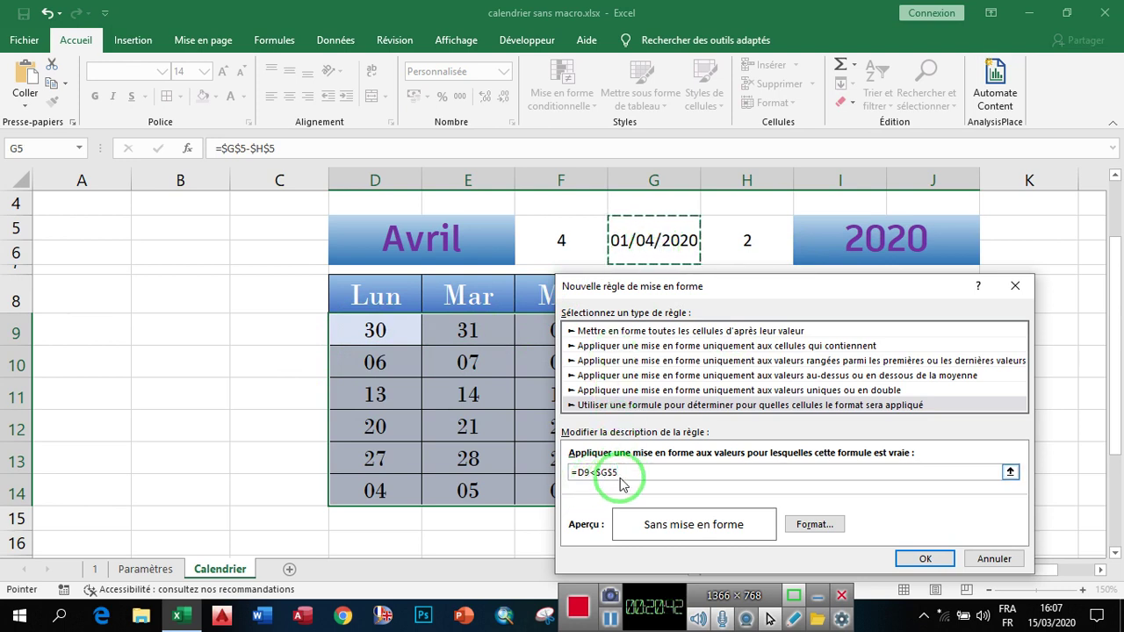
left_click(826, 526)
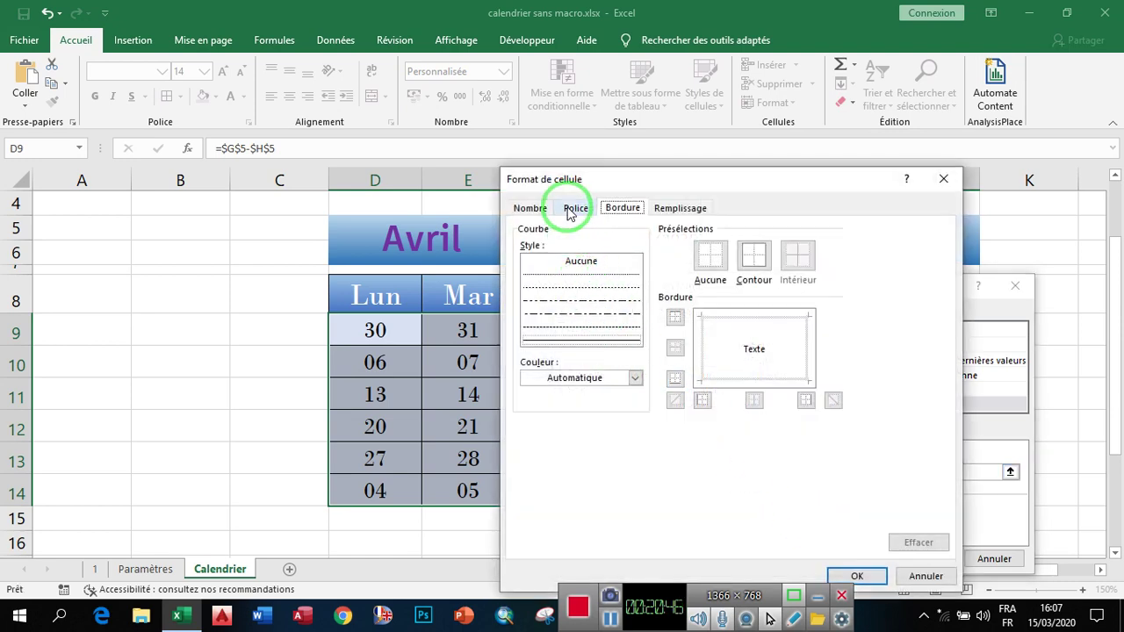
Give the rule a grey font colour and a white background fill
left_click(576, 208)
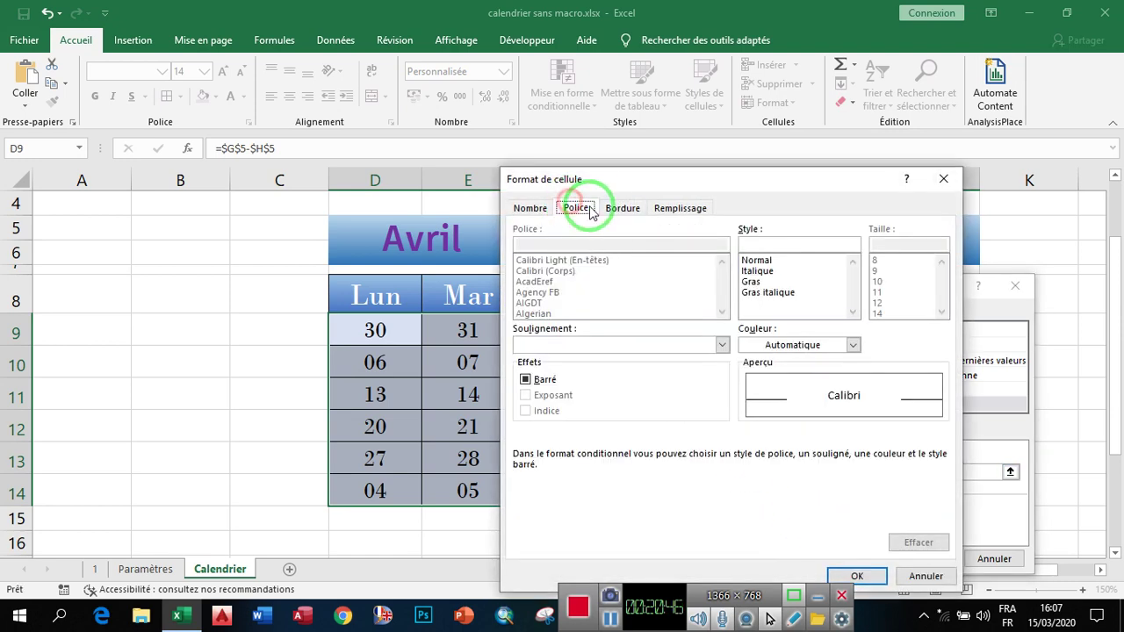
left_click(851, 345)
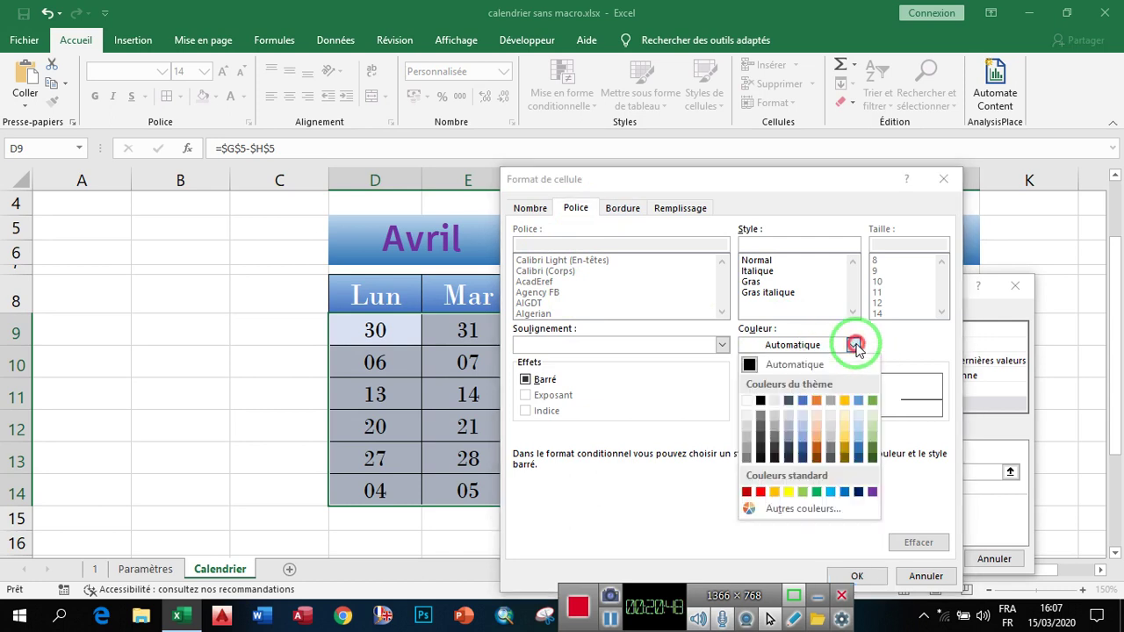
left_click(746, 445)
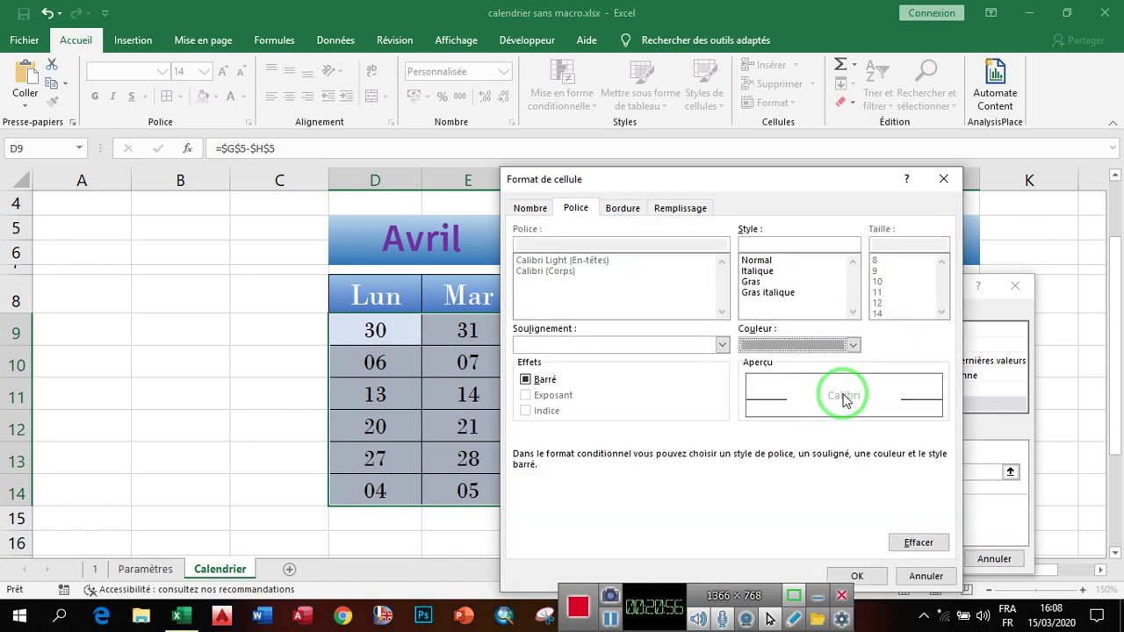
left_click(667, 209)
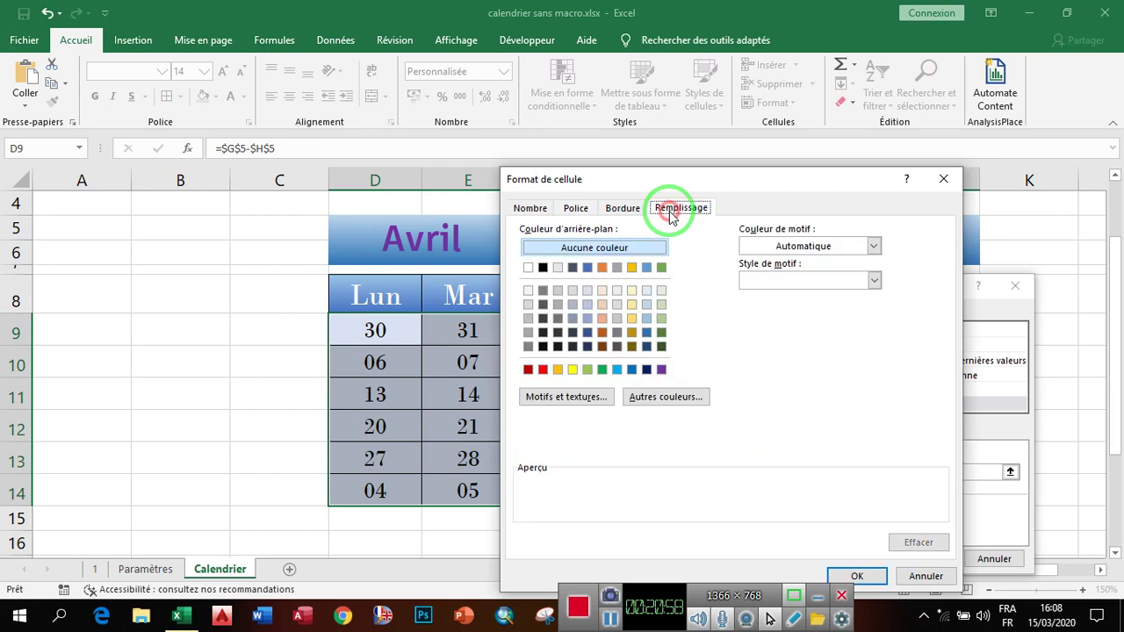
left_click(527, 268)
left_click(874, 575)
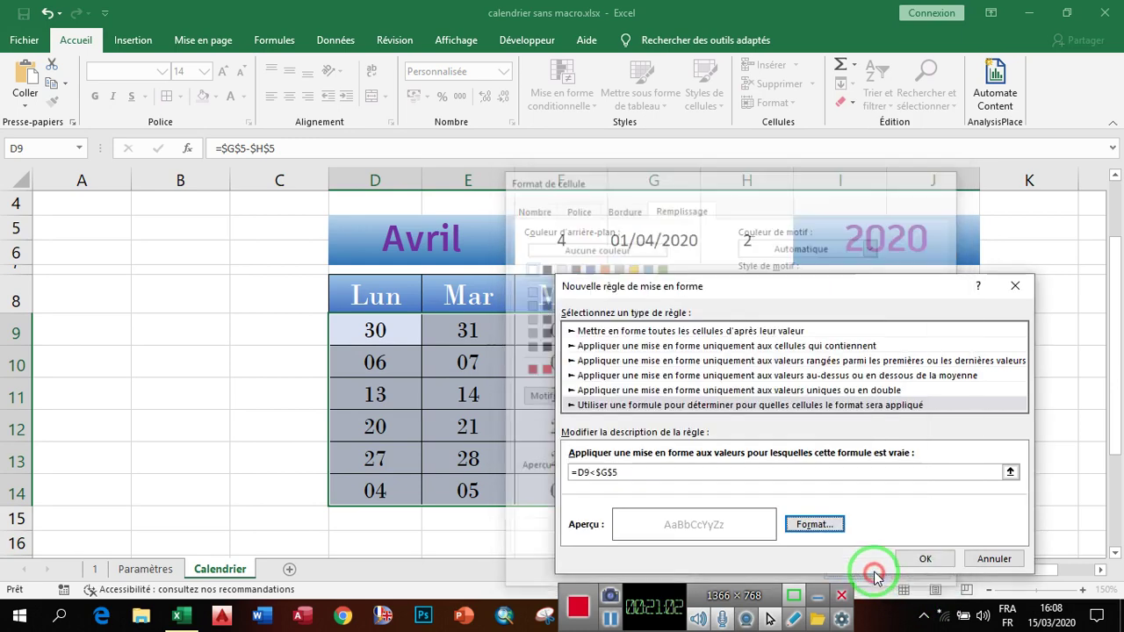
Apply the new rule and check the formulas behind days 01, 23 and 09
left_click(925, 559)
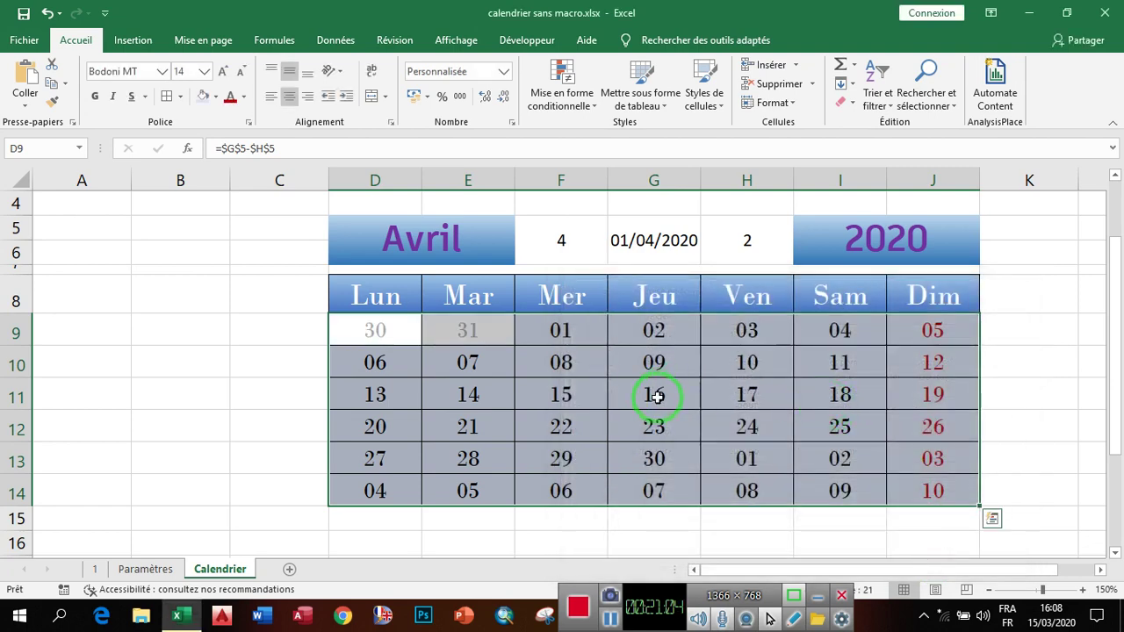
left_click(657, 397)
left_click(500, 240)
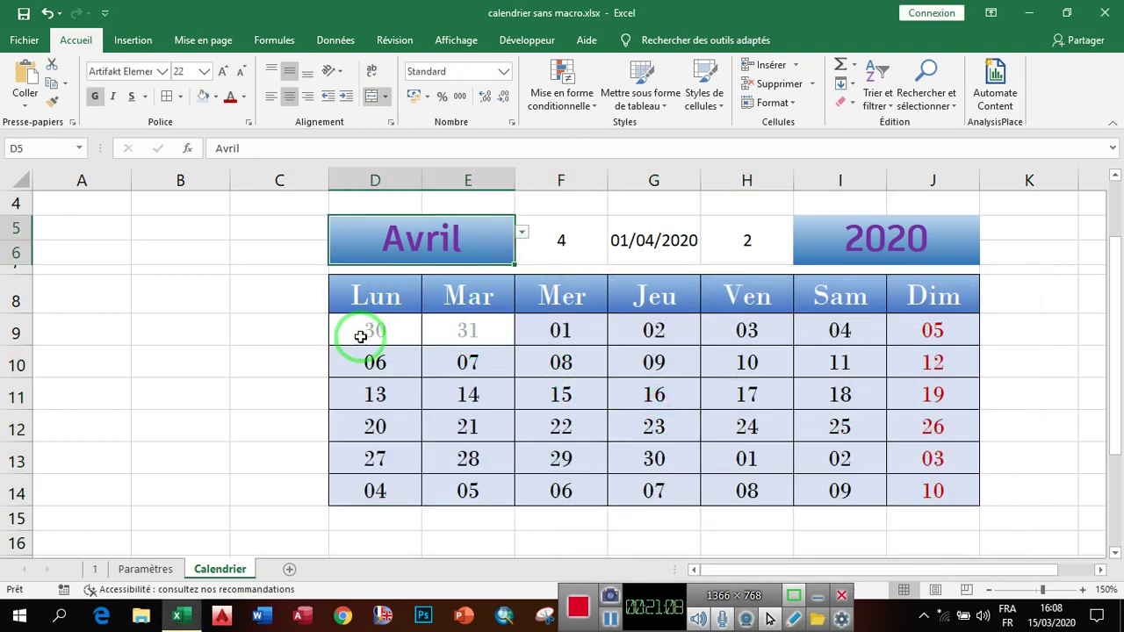
left_click(566, 328)
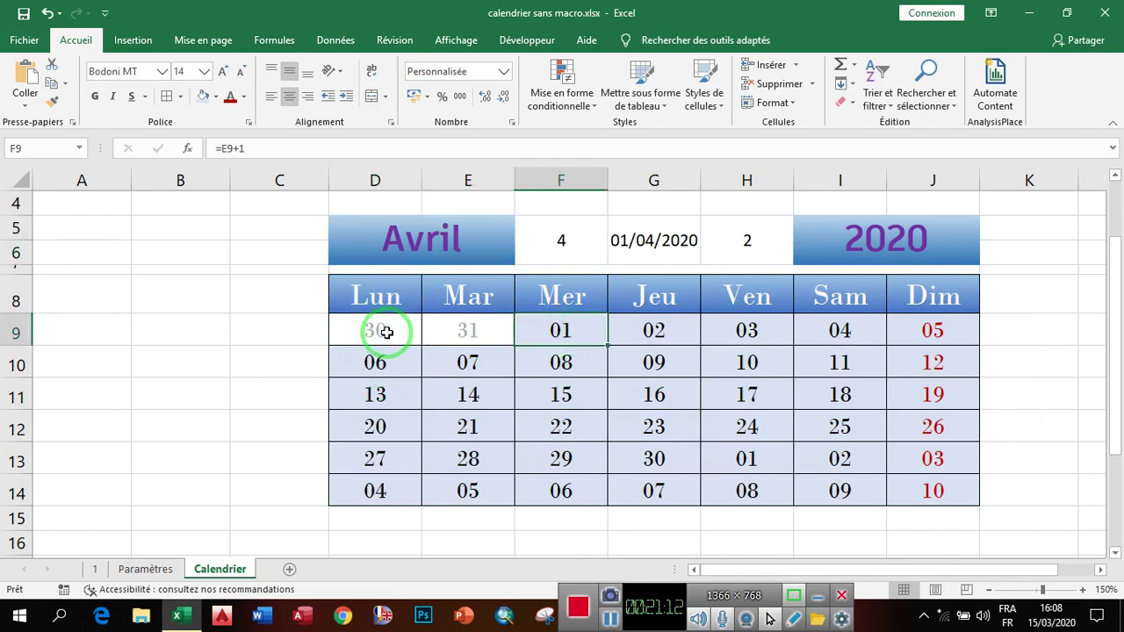
left_click(623, 422)
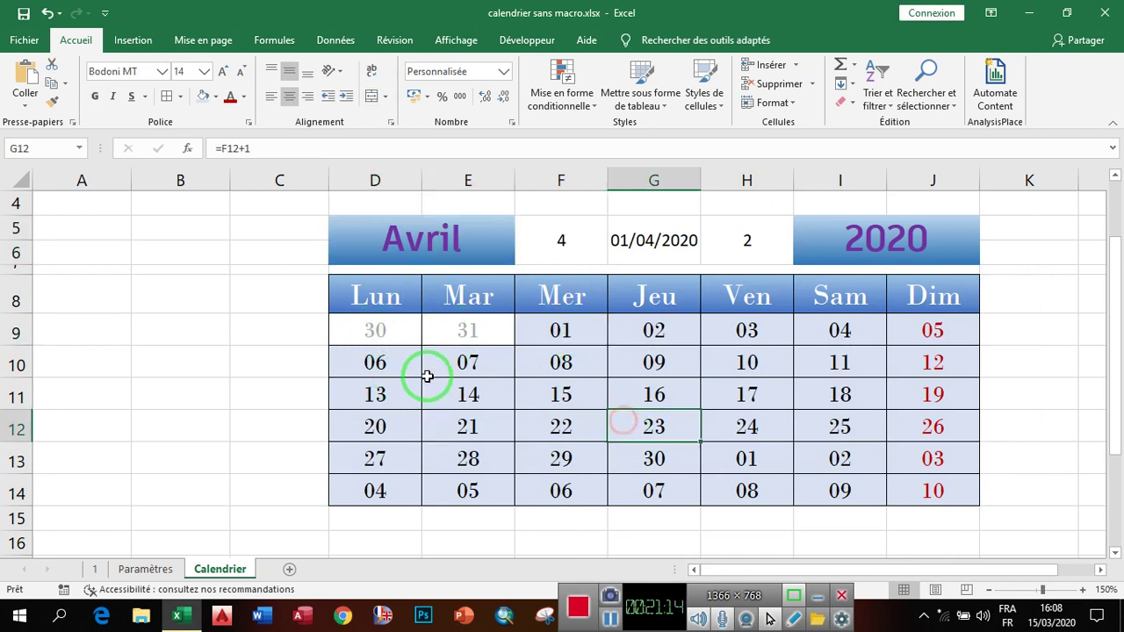
left_click_drag(371, 323, 916, 477)
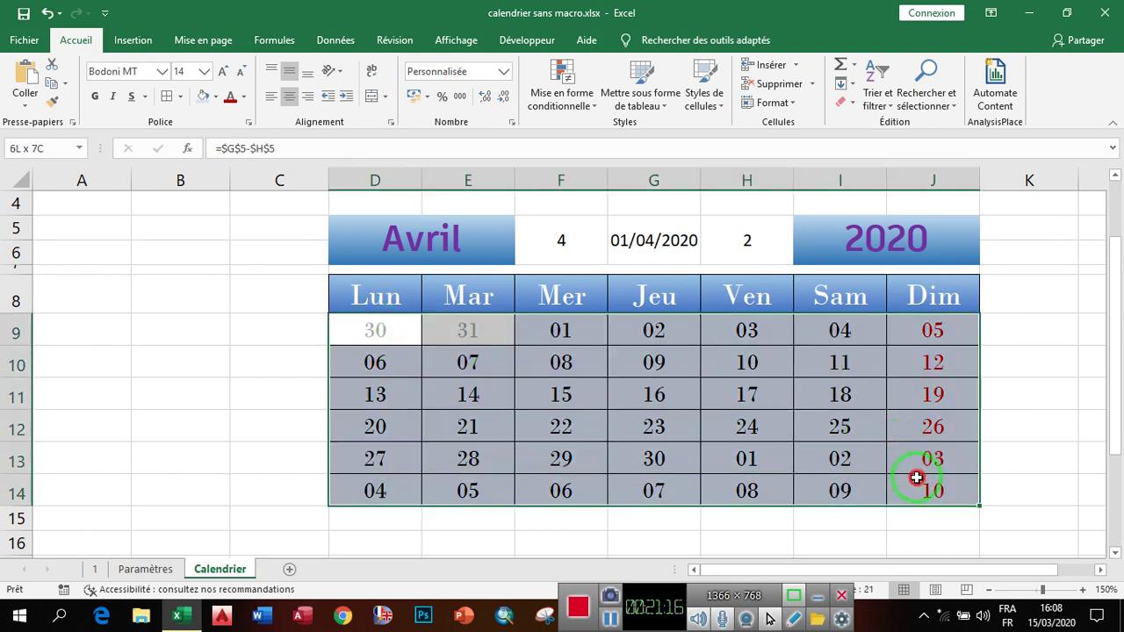
left_click(865, 480)
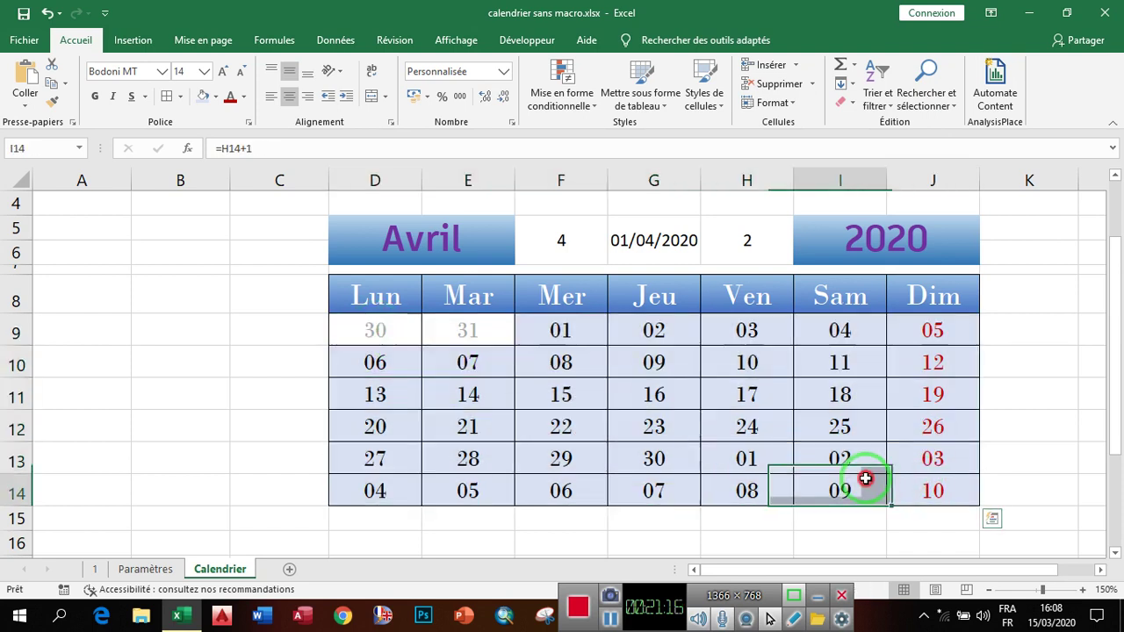
Start a helper formula in B8, then select the March model's trailing next-month days on sheet 1
left_click(185, 295)
type("=")
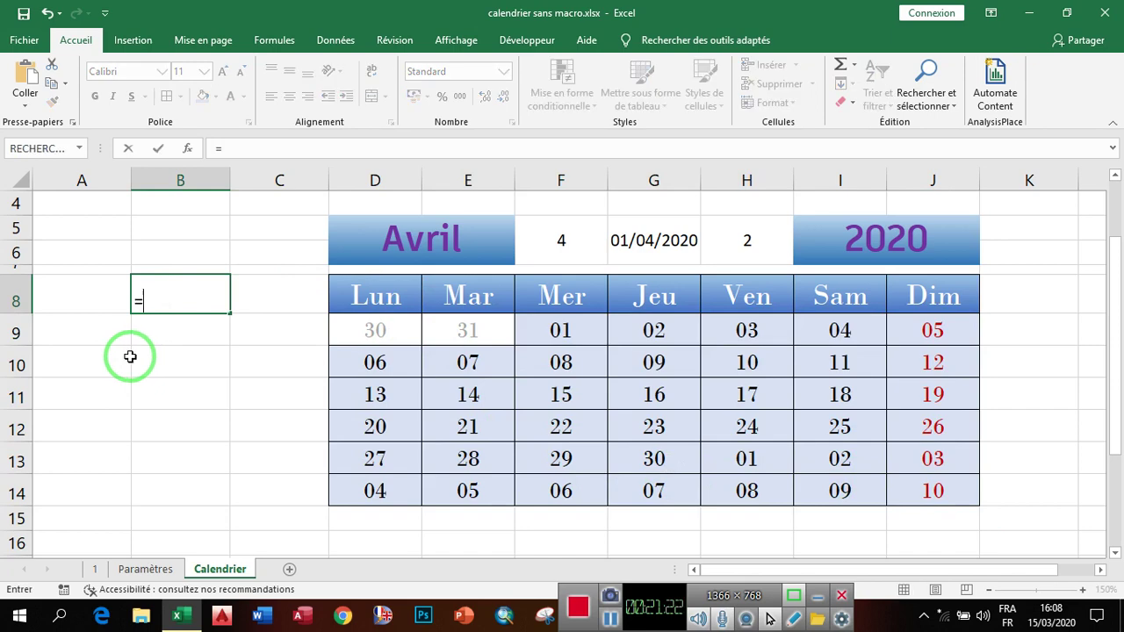
left_click(94, 570)
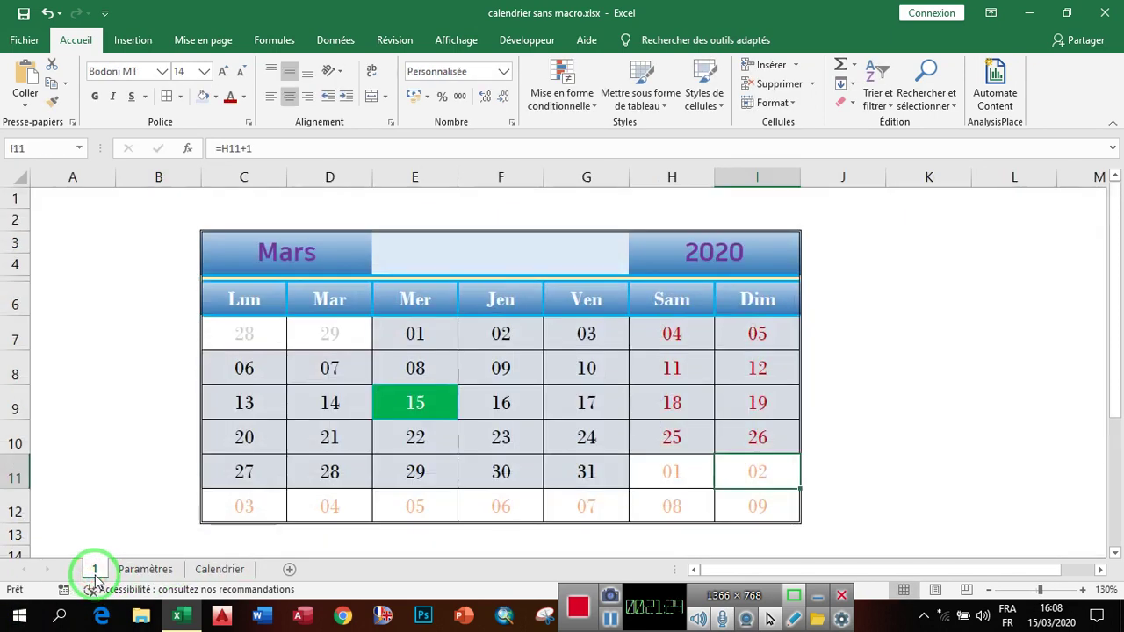
left_click_drag(672, 470, 766, 474)
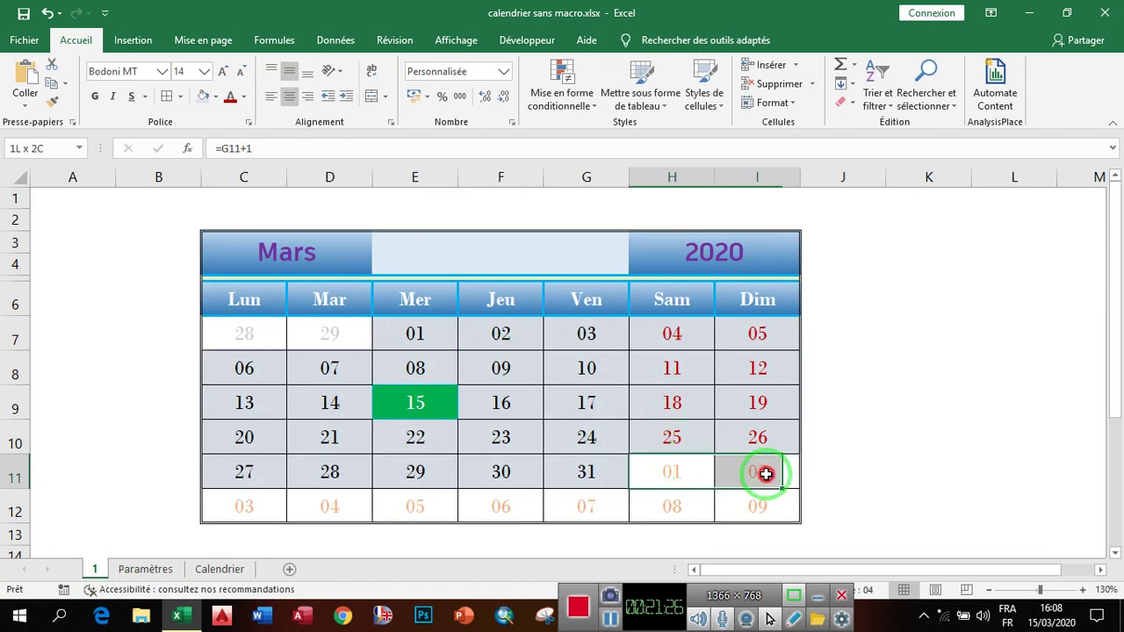
left_click_drag(243, 500, 596, 499)
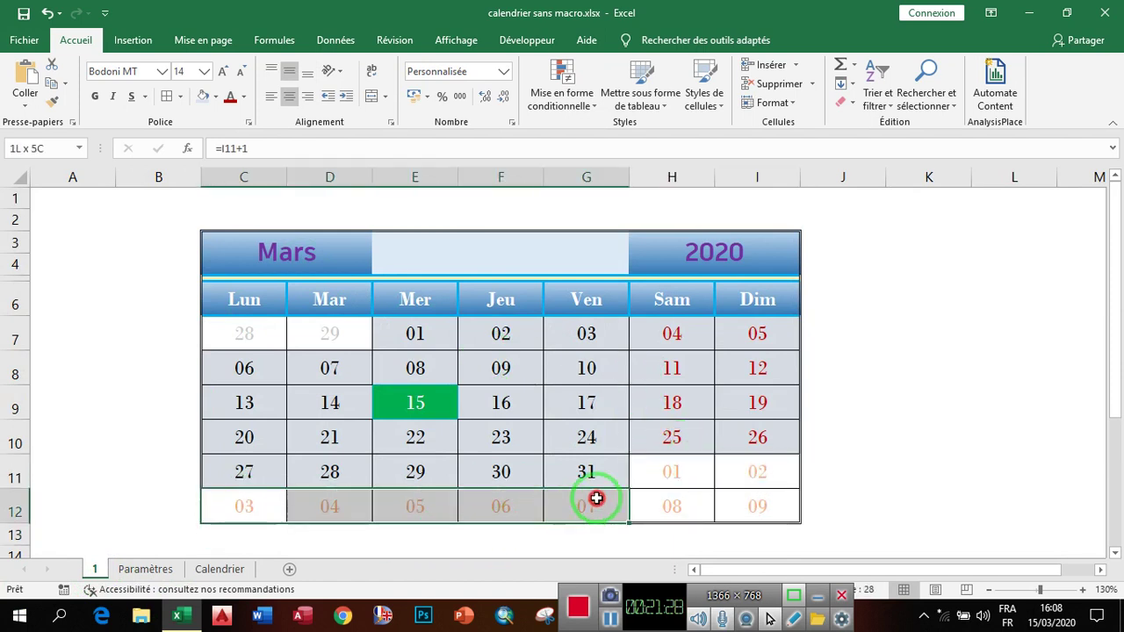
left_click_drag(669, 470, 753, 485)
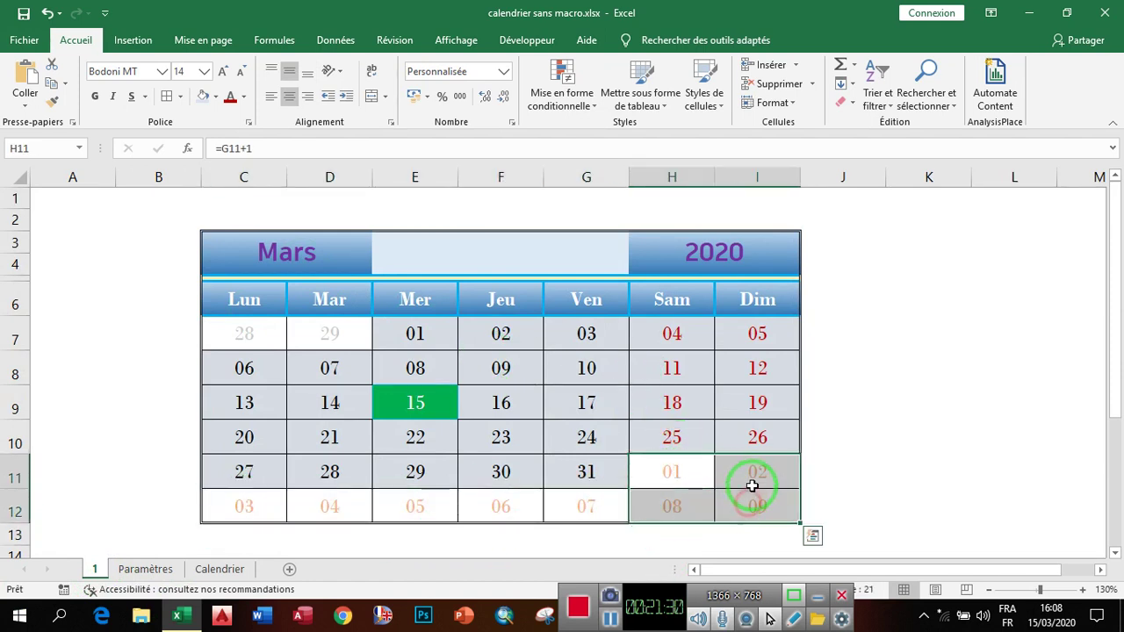
Enter =FIN.MOIS(G5;0) in B8 on the Calendrier sheet
left_click(220, 570)
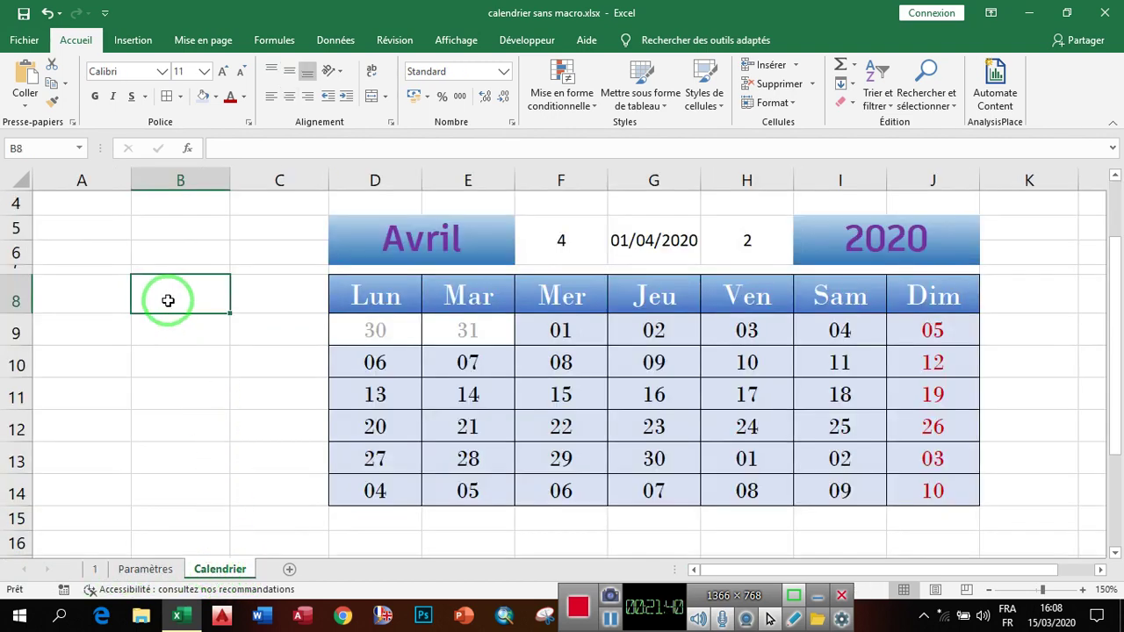
type("=f")
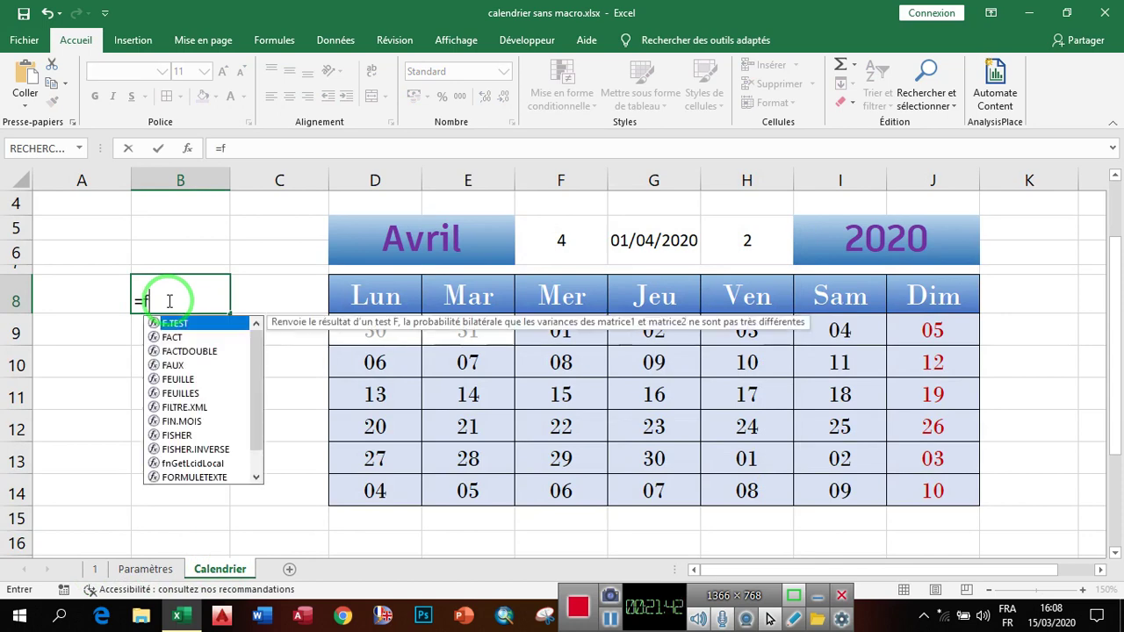
type("in")
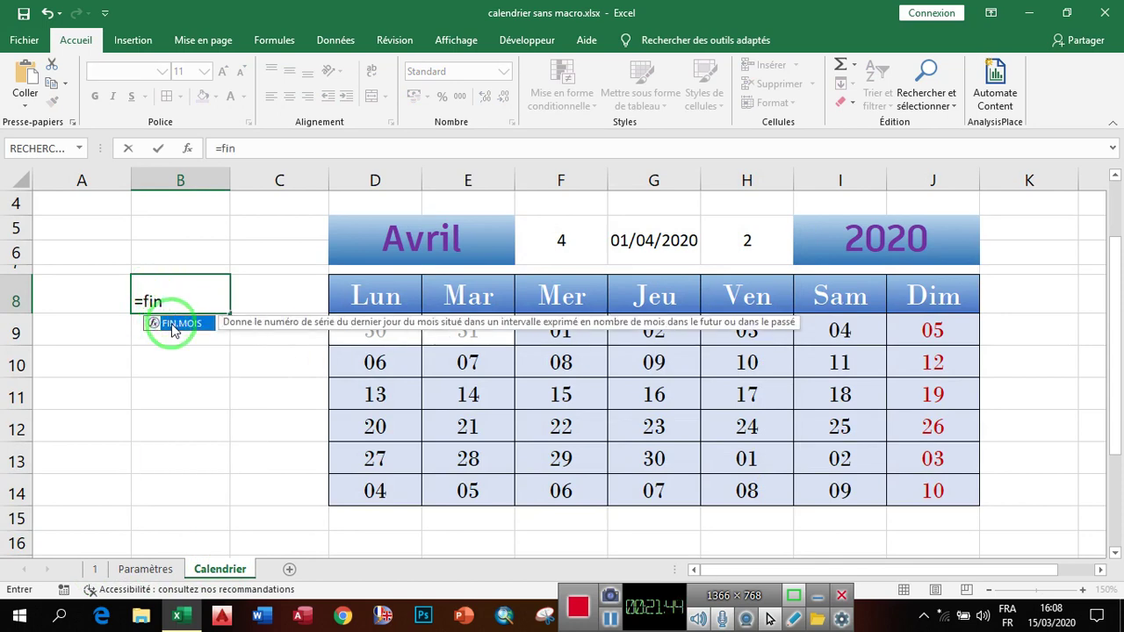
double_click(165, 323)
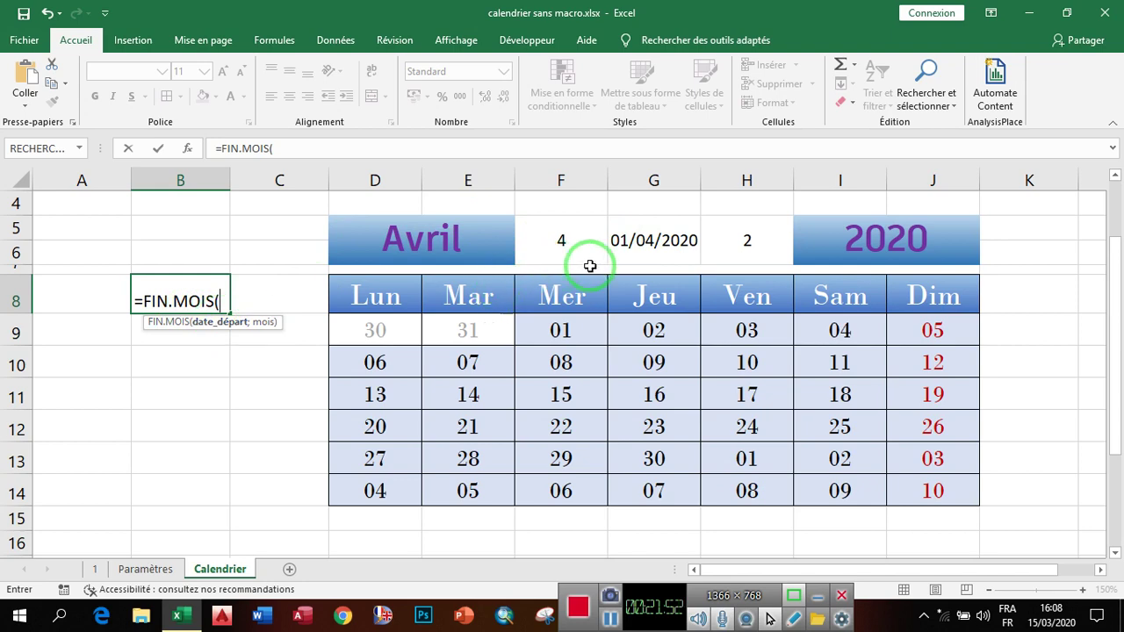
left_click(638, 239)
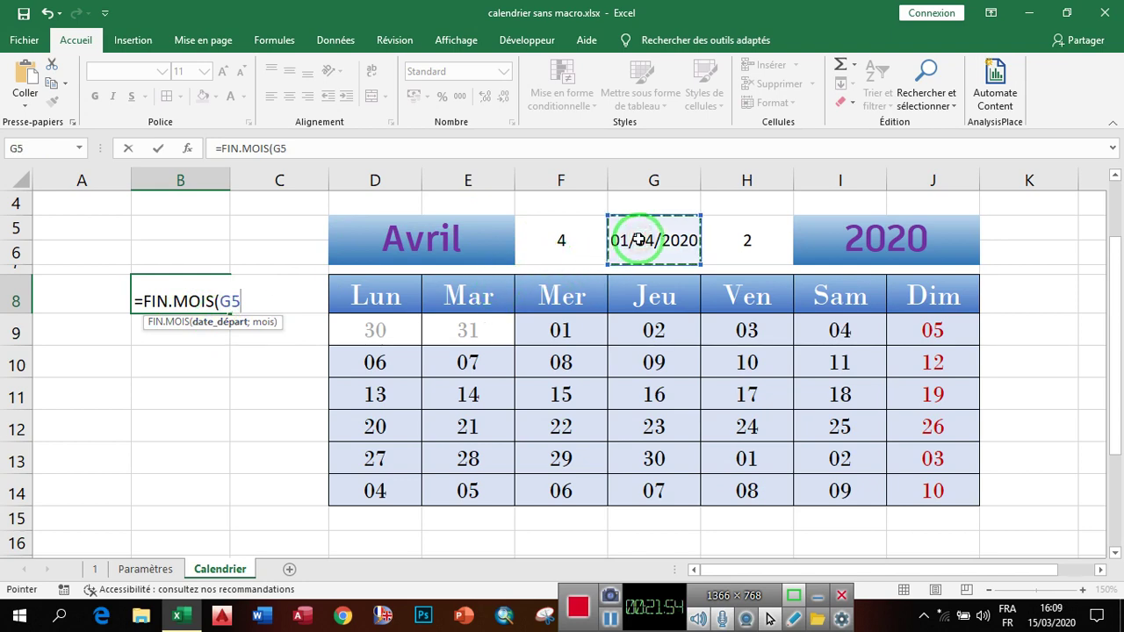
type(";0")
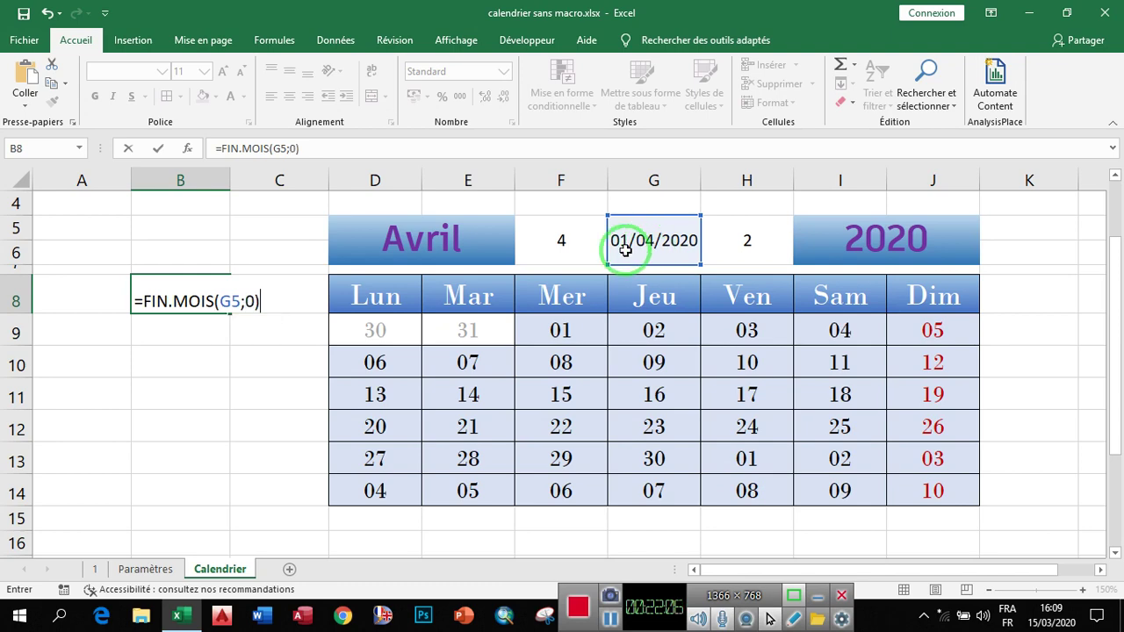
key("Return")
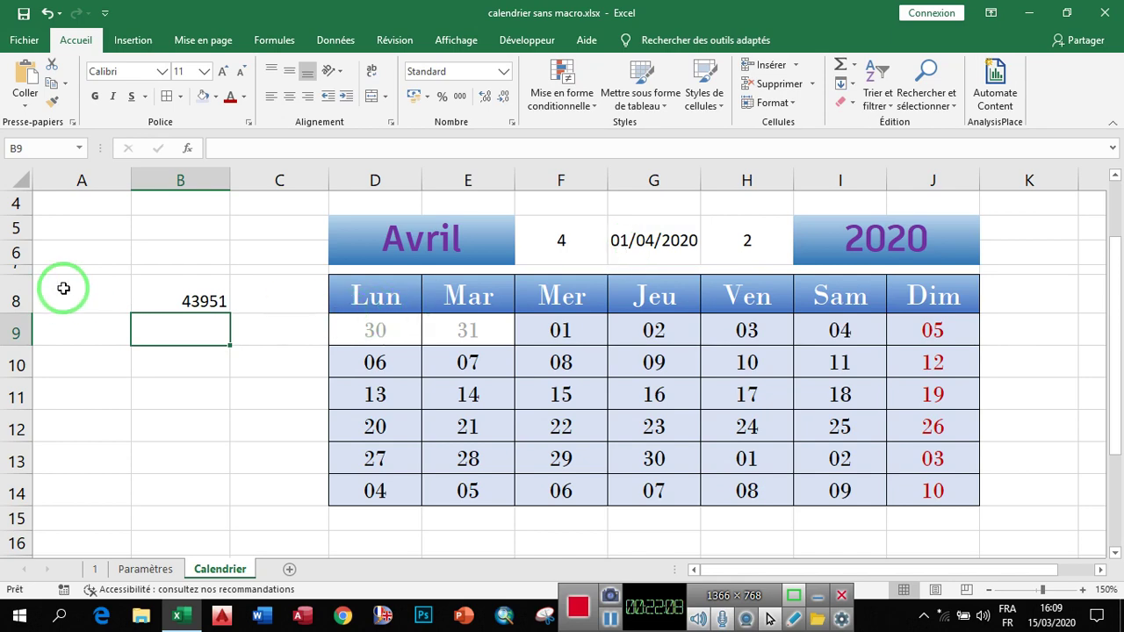
Format B8 as a Date so it shows 30/04/2020
left_click(154, 299)
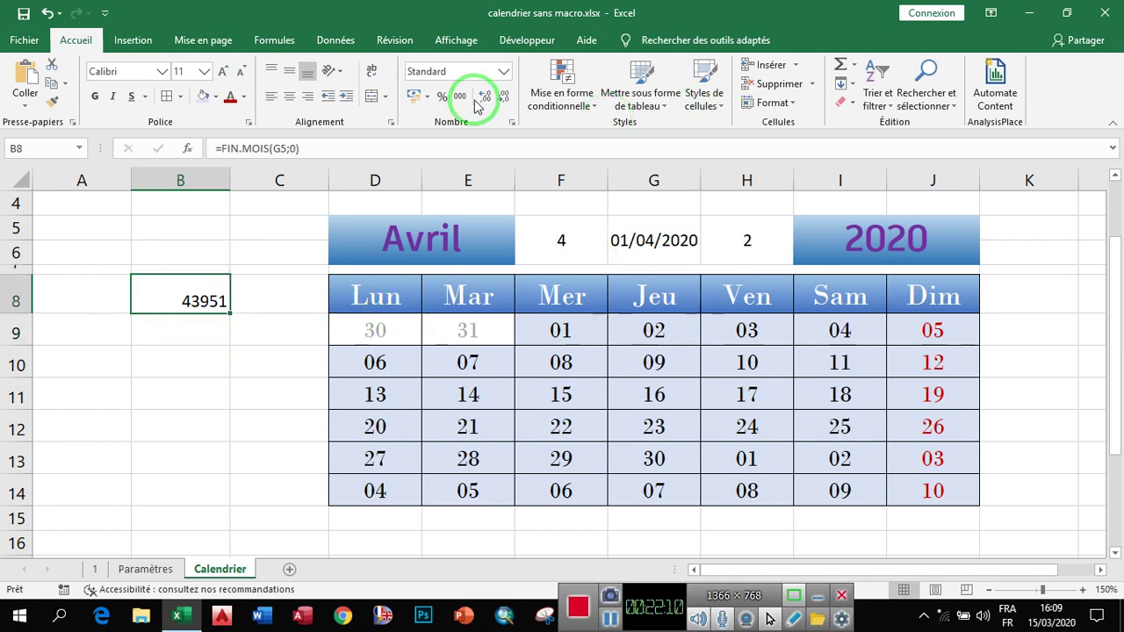
left_click(512, 125)
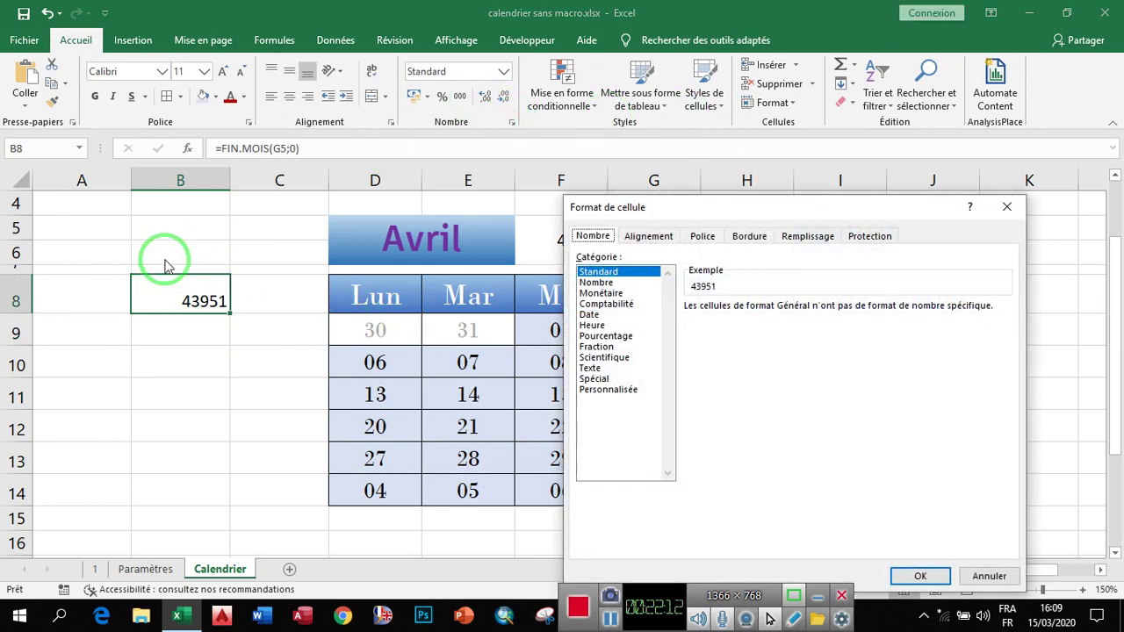
left_click(590, 314)
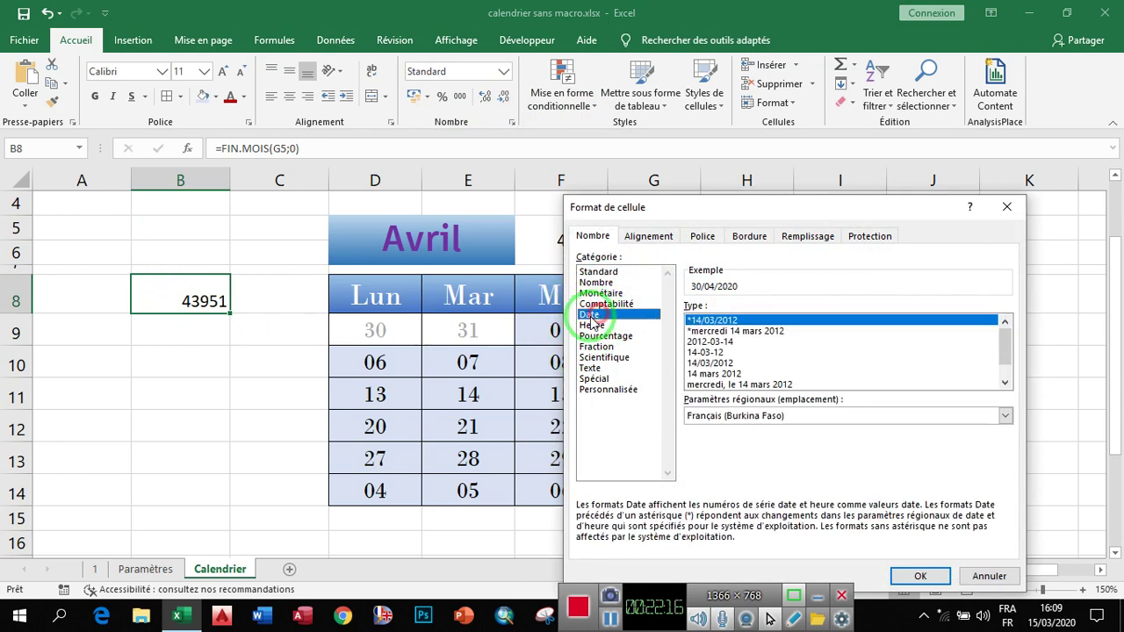
left_click(920, 576)
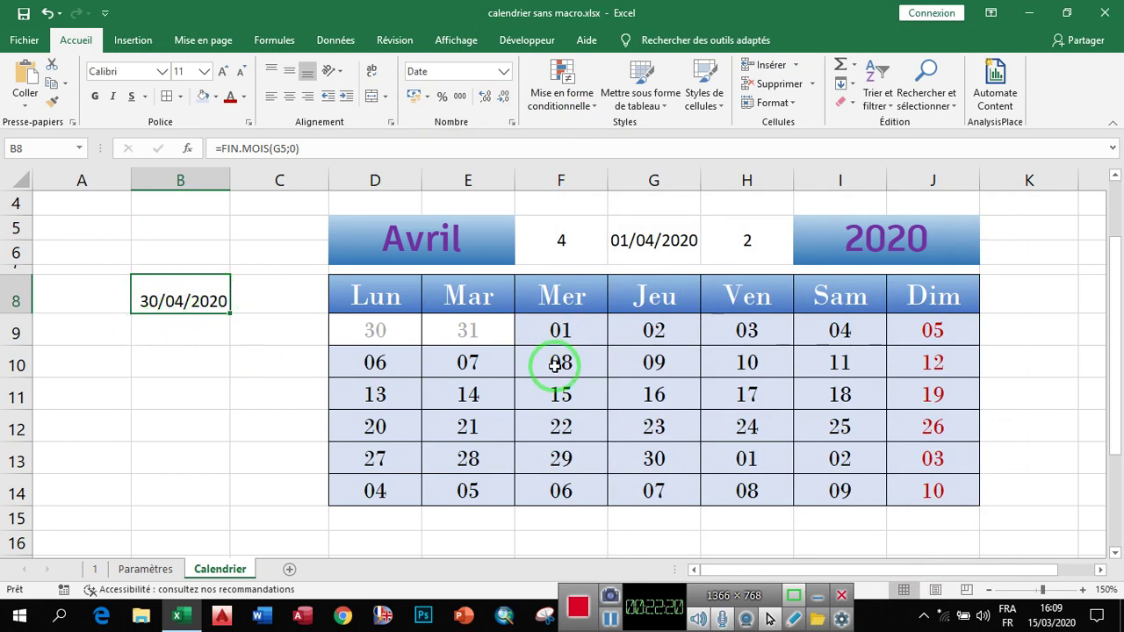
left_click(645, 465)
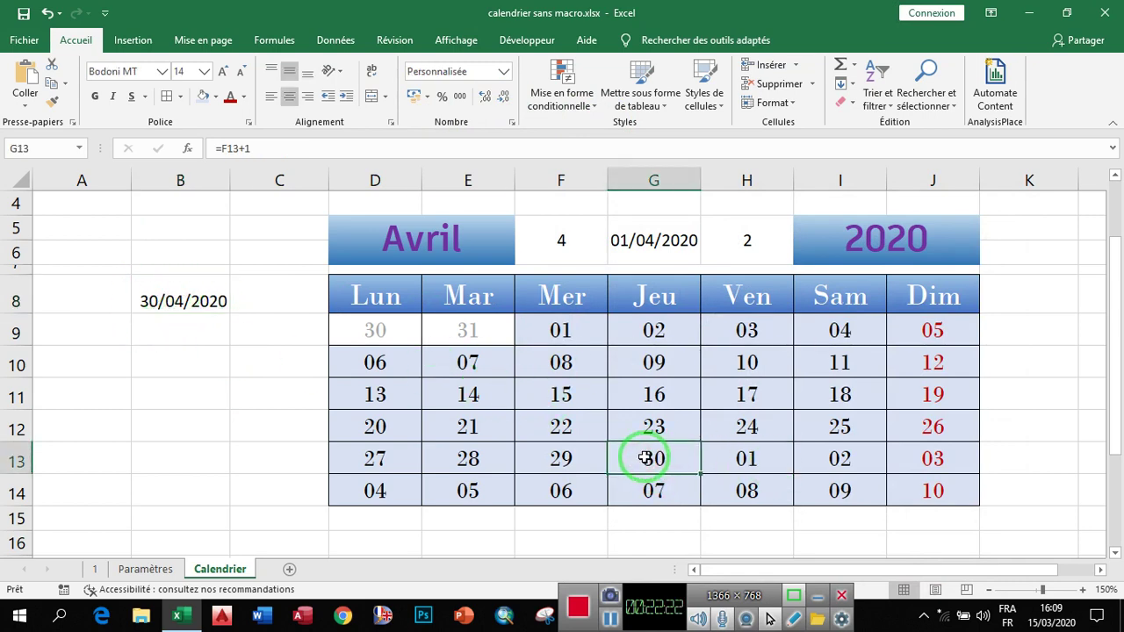
Look over the next-month days in row 13 and the end-of-month date in B8
mouse_move(716, 458)
left_mouse_down()
mouse_move(975, 463)
mouse_move(960, 489)
left_mouse_up()
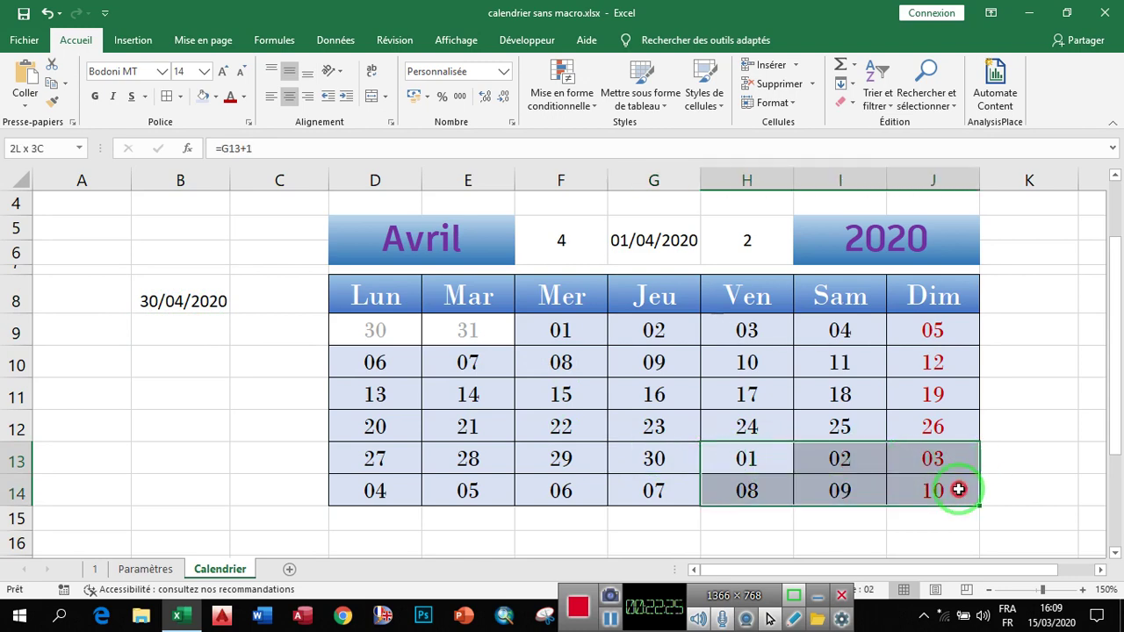
left_click(746, 468)
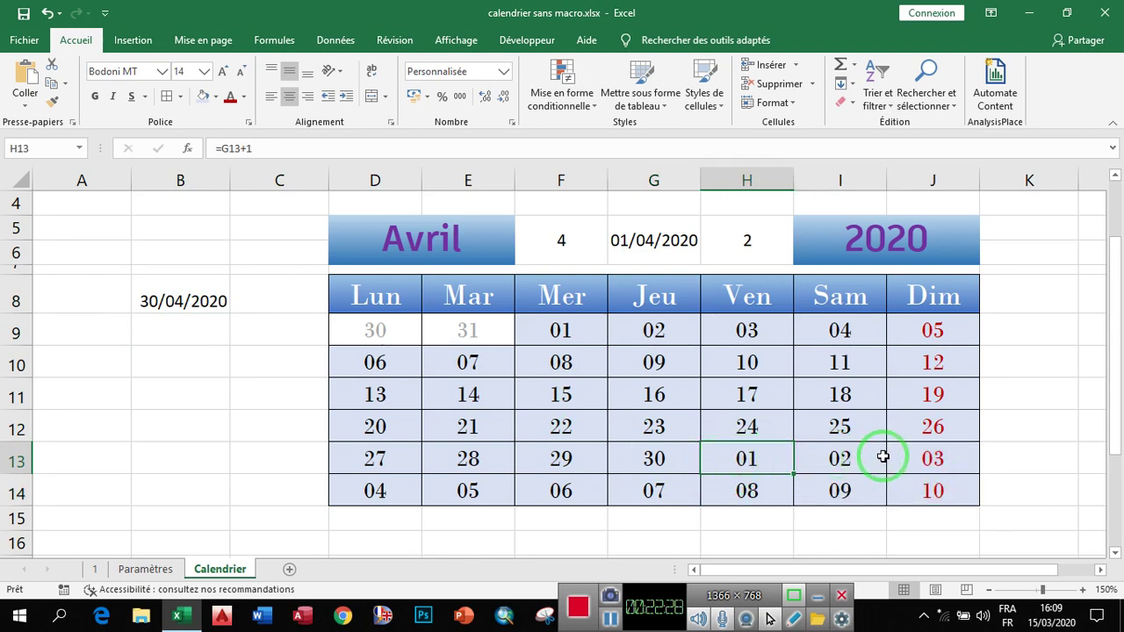
left_click(163, 323)
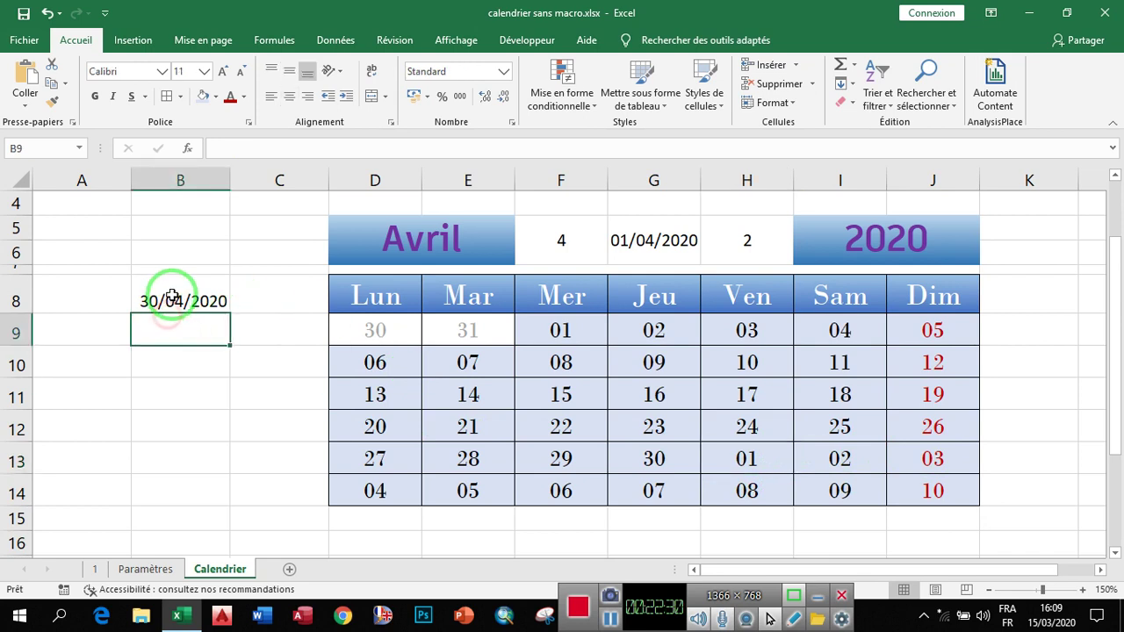
left_click(163, 297)
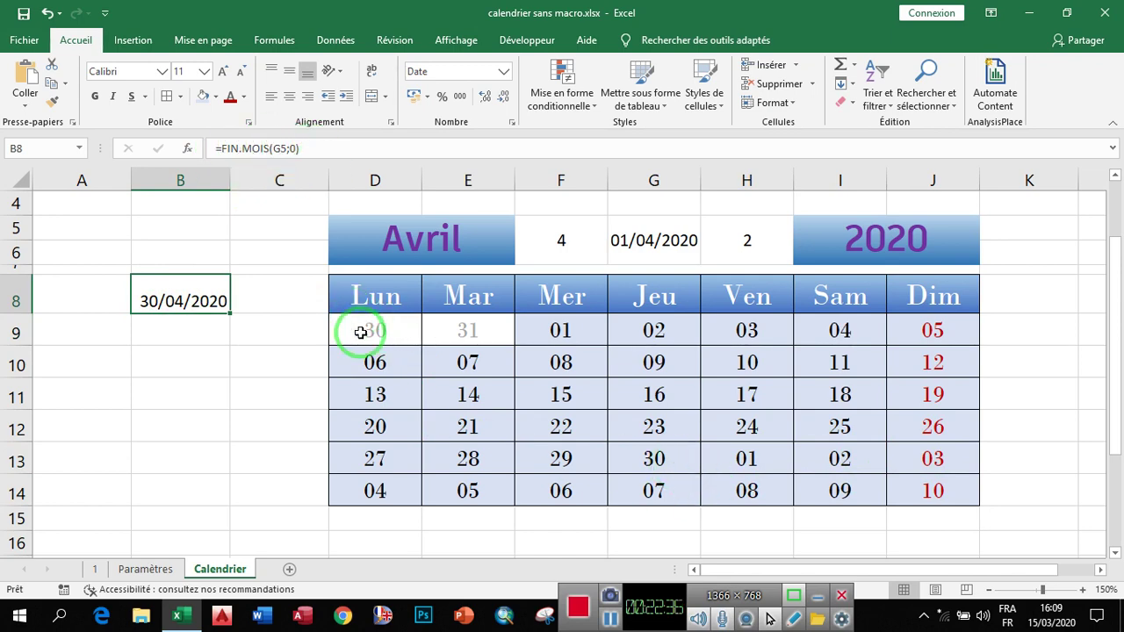
For day cells D9:J14, create a formula rule =D9>FIN.MOIS($G$5;0) and open its Format settings
mouse_move(369, 329)
left_mouse_down()
mouse_move(858, 456)
mouse_move(932, 490)
left_mouse_up()
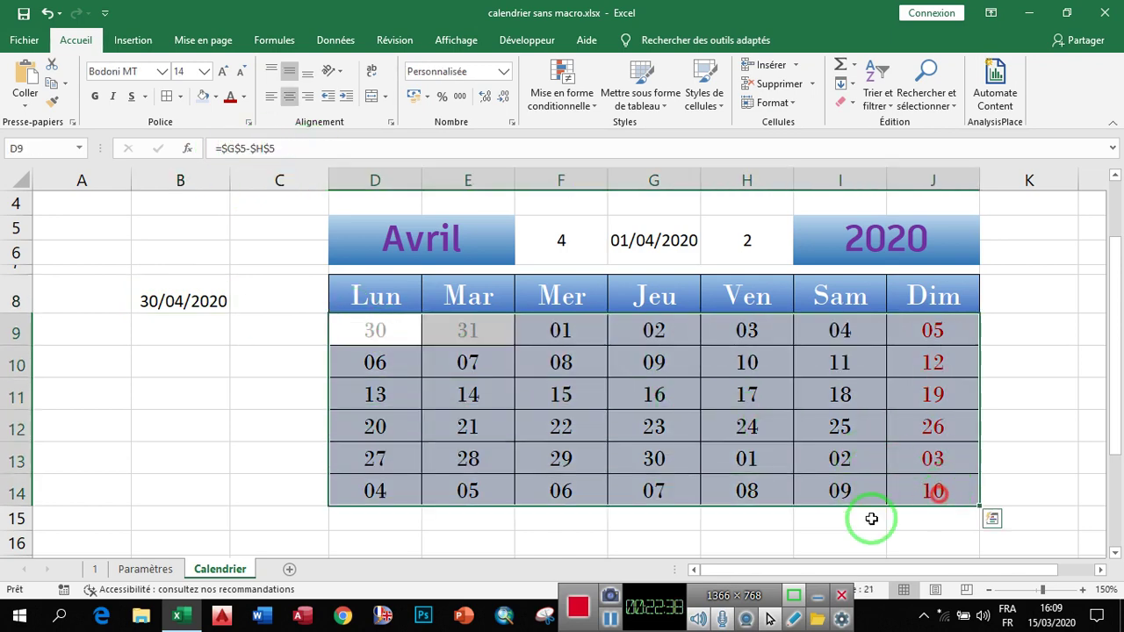
left_click(555, 82)
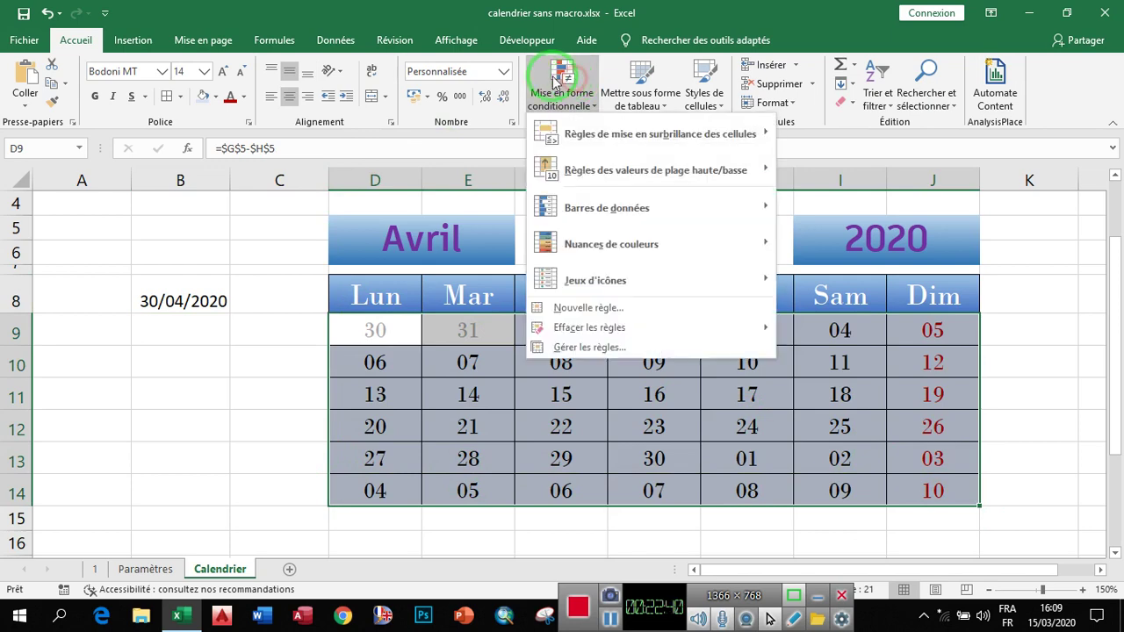
left_click(585, 308)
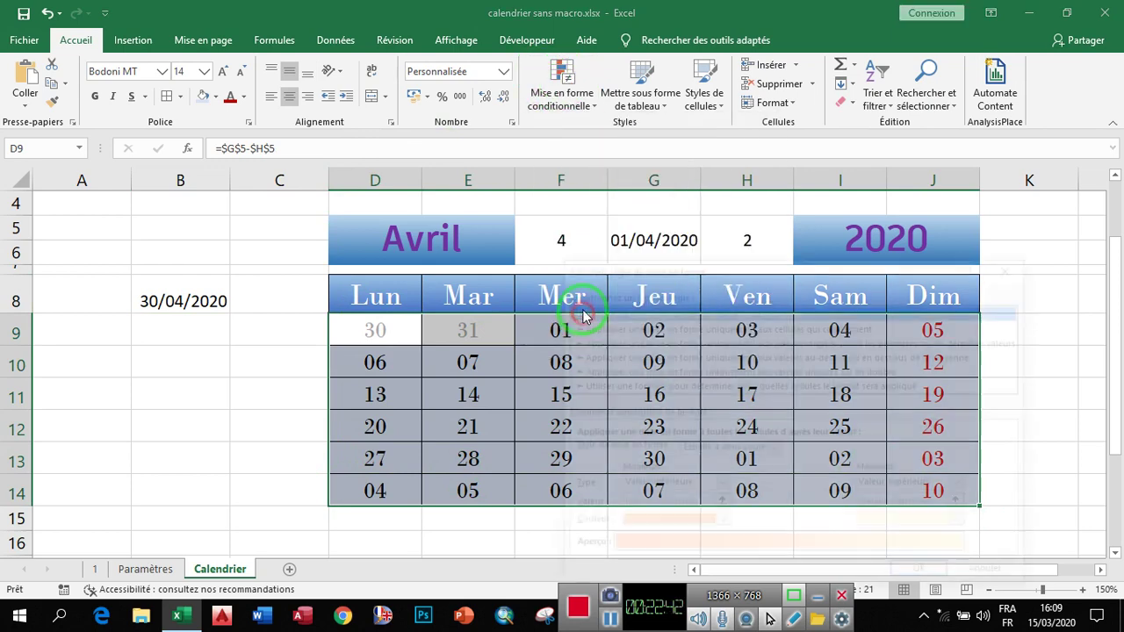
left_click(605, 385)
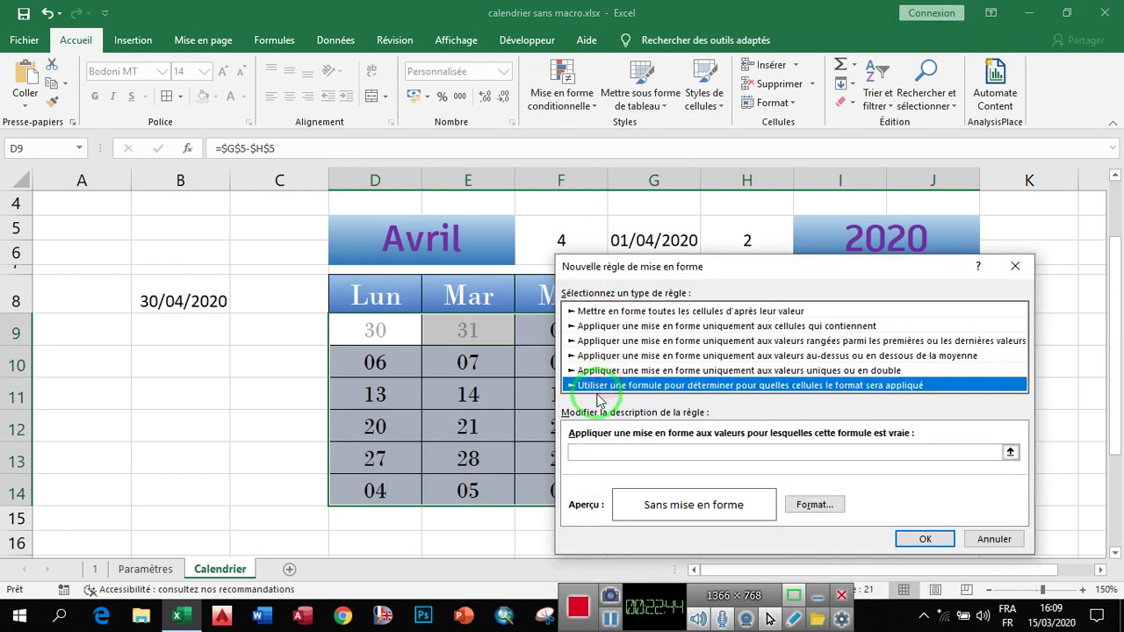
left_click(594, 455)
type("=D9>fin.mois(")
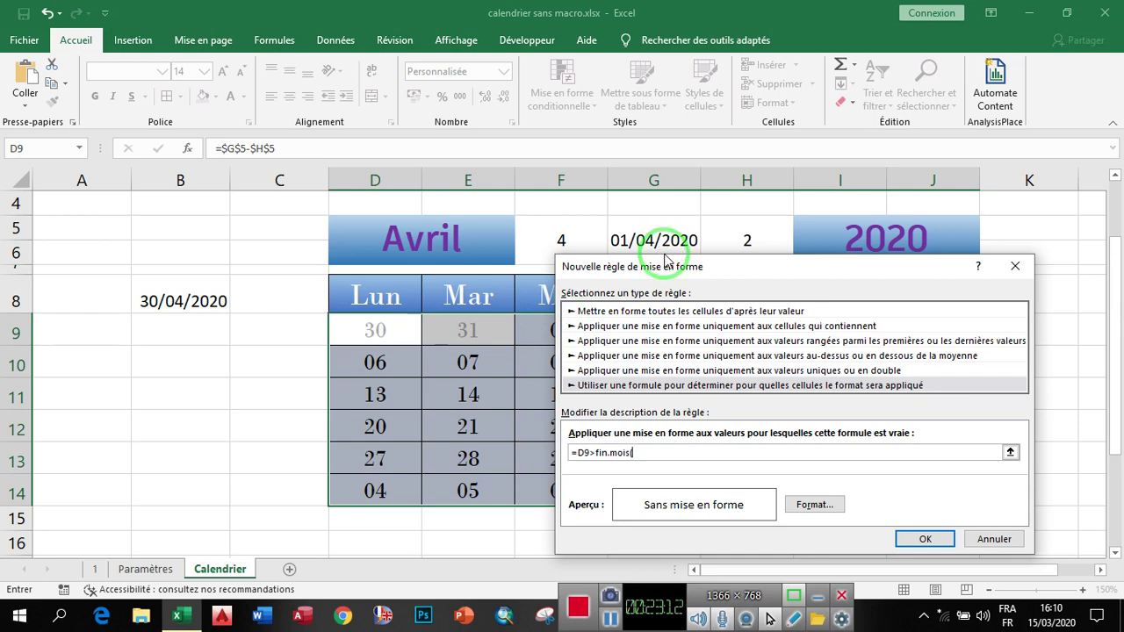
left_click(615, 303)
left_click_drag(668, 267, 534, 284)
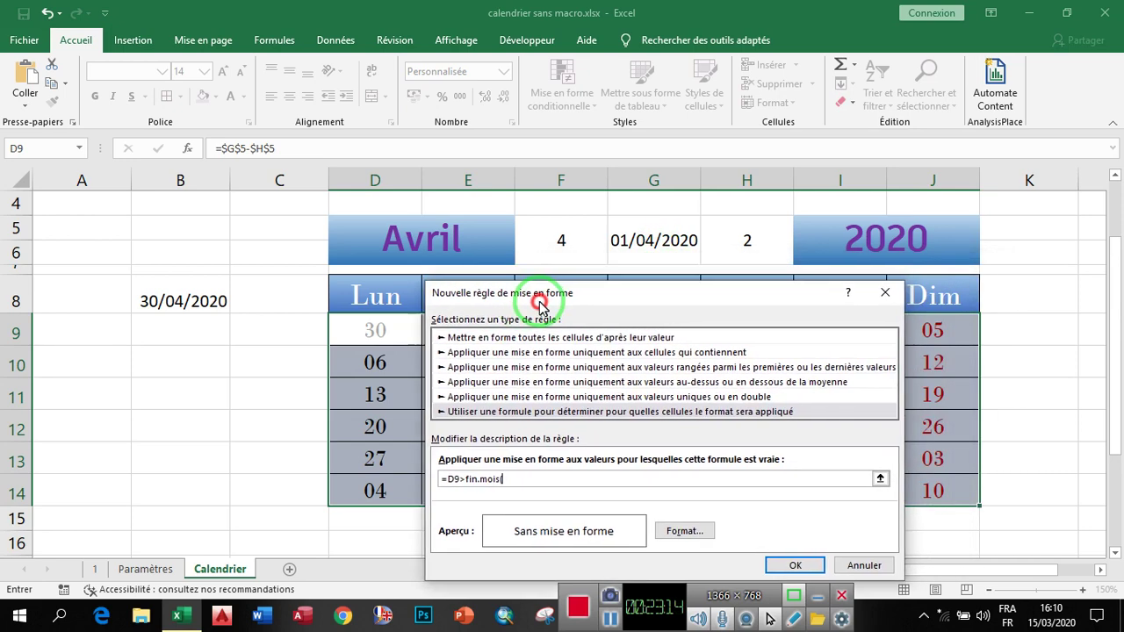
left_click(659, 239)
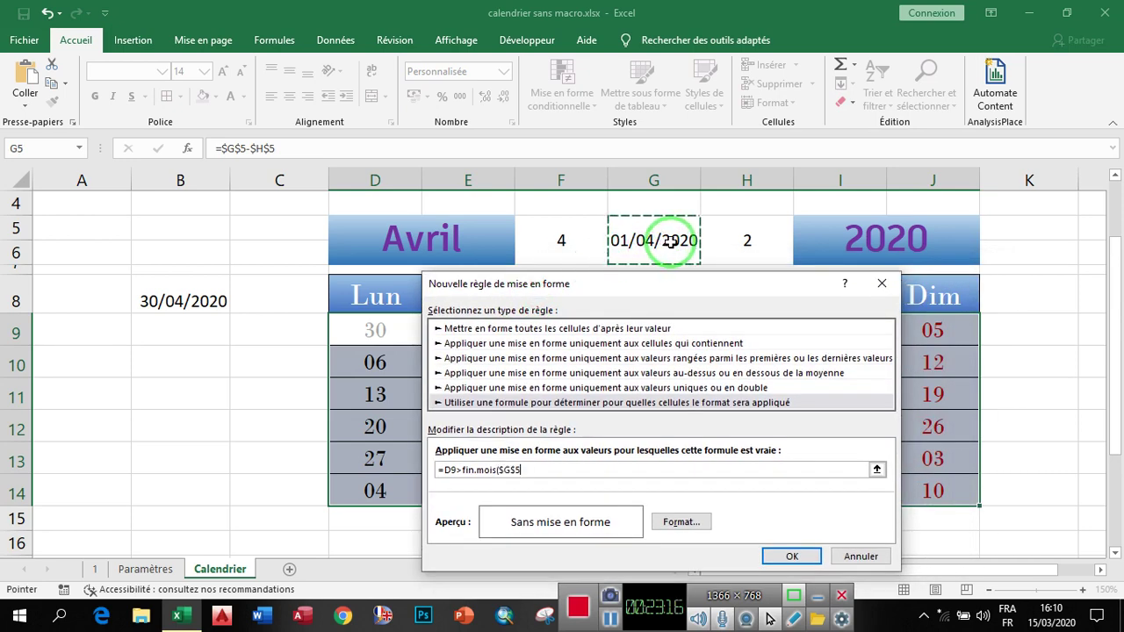
left_click(525, 470)
type(";0)")
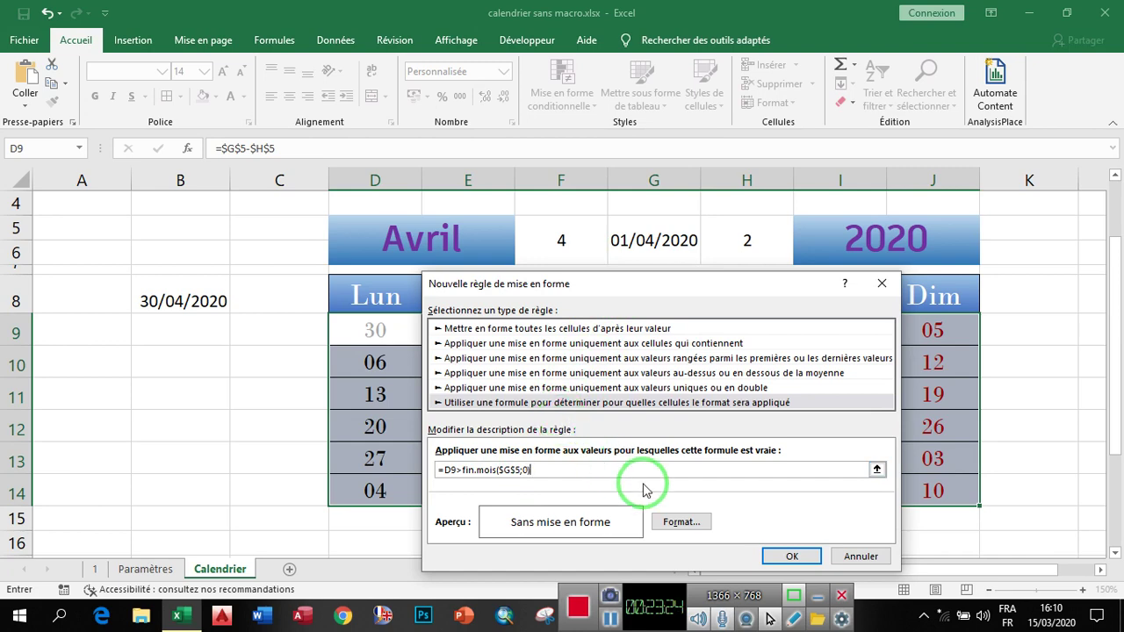
left_click(671, 521)
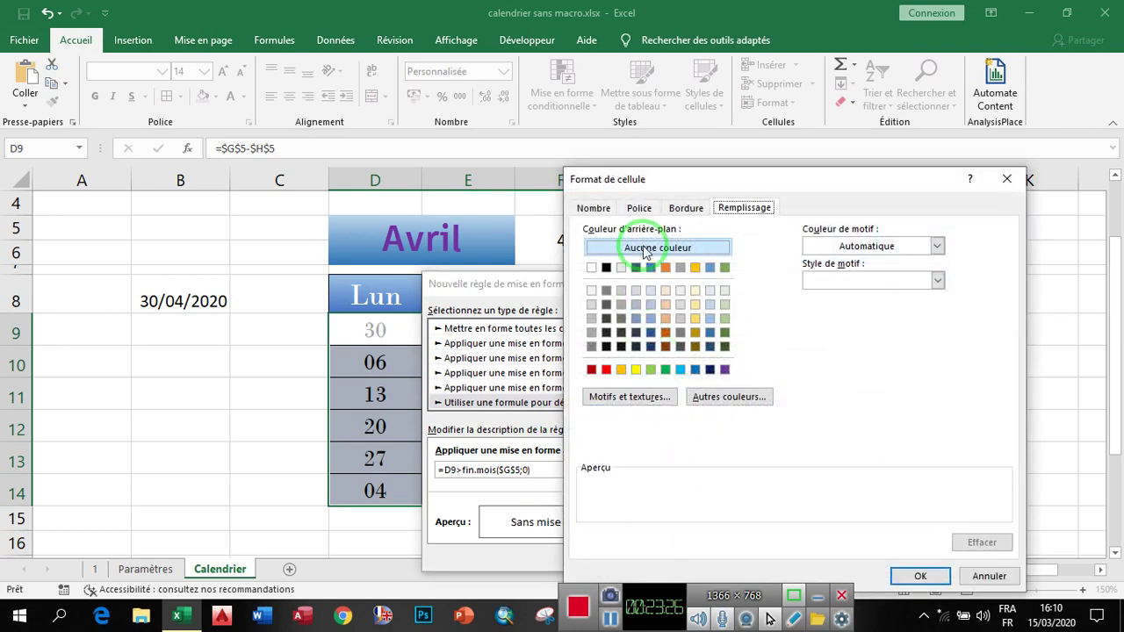
Give the after-month-end rule a white fill and light orange font, then save the rule
left_click(589, 268)
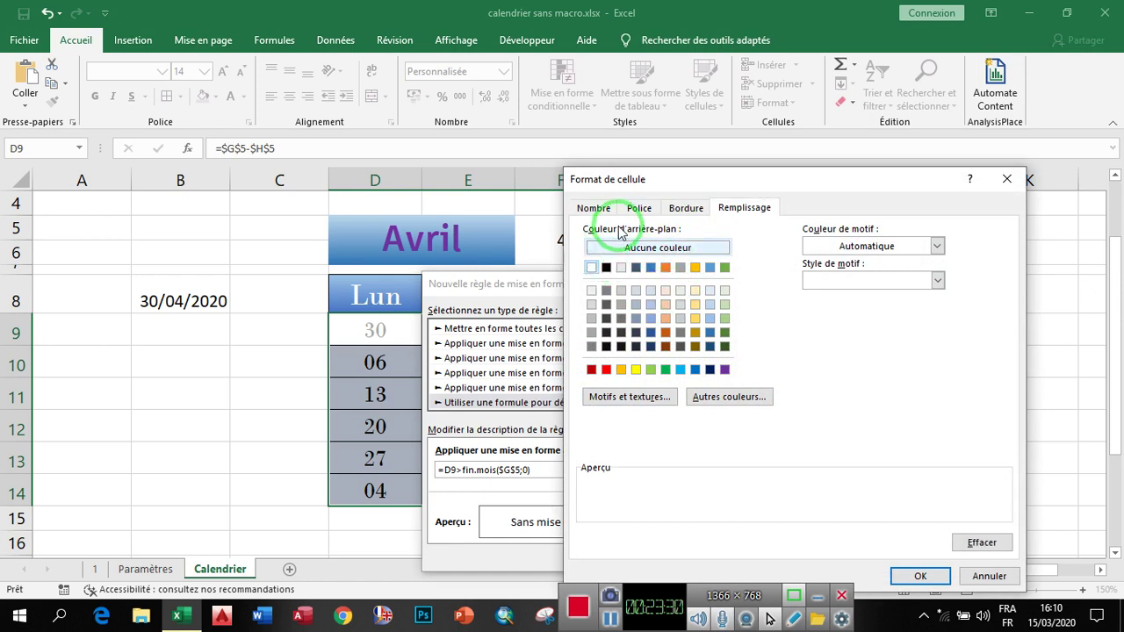
left_click(650, 213)
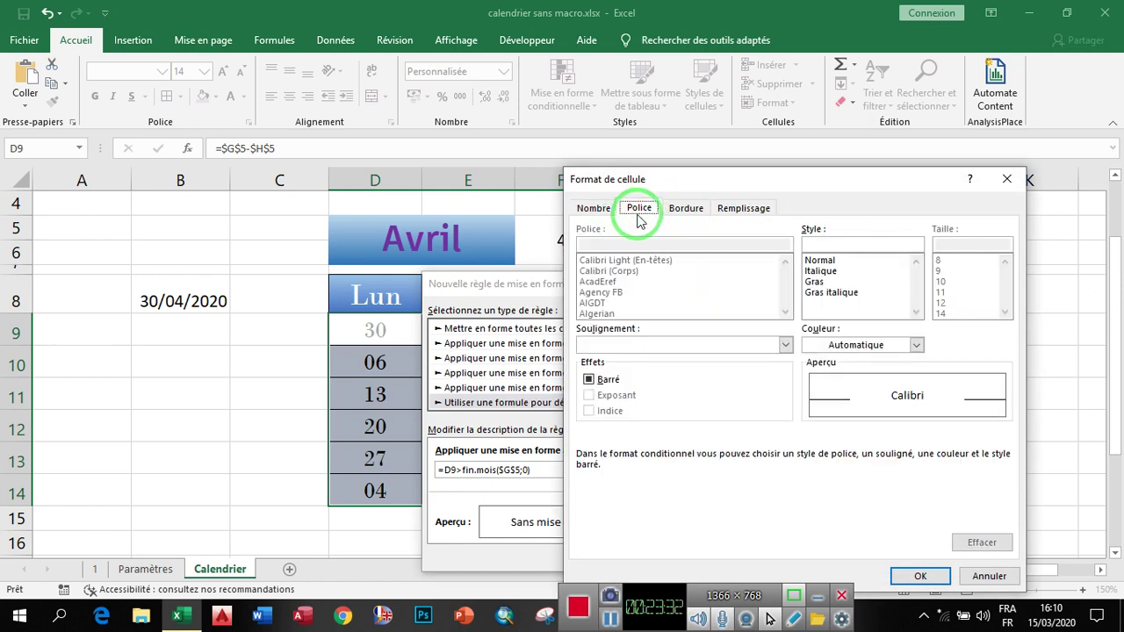
left_click(916, 345)
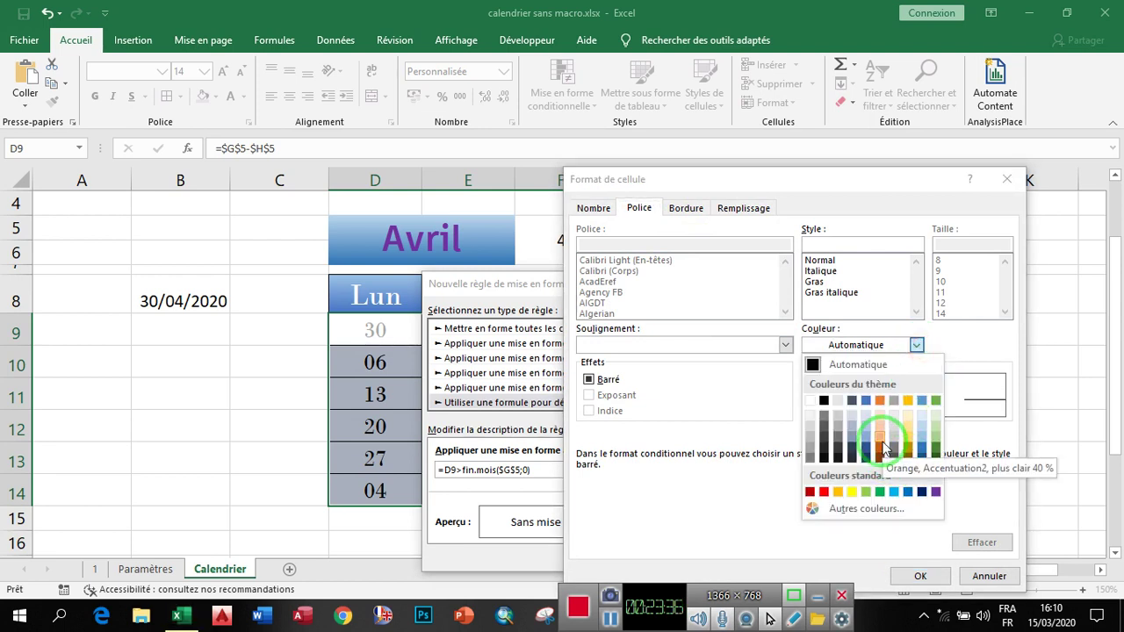
left_click(882, 439)
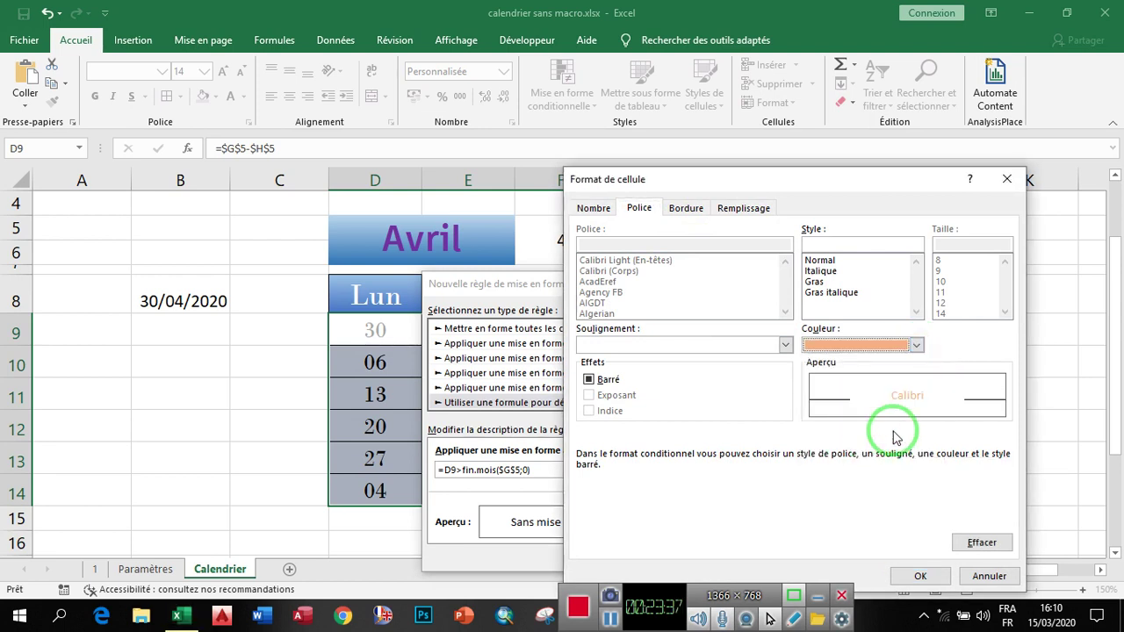
left_click(916, 345)
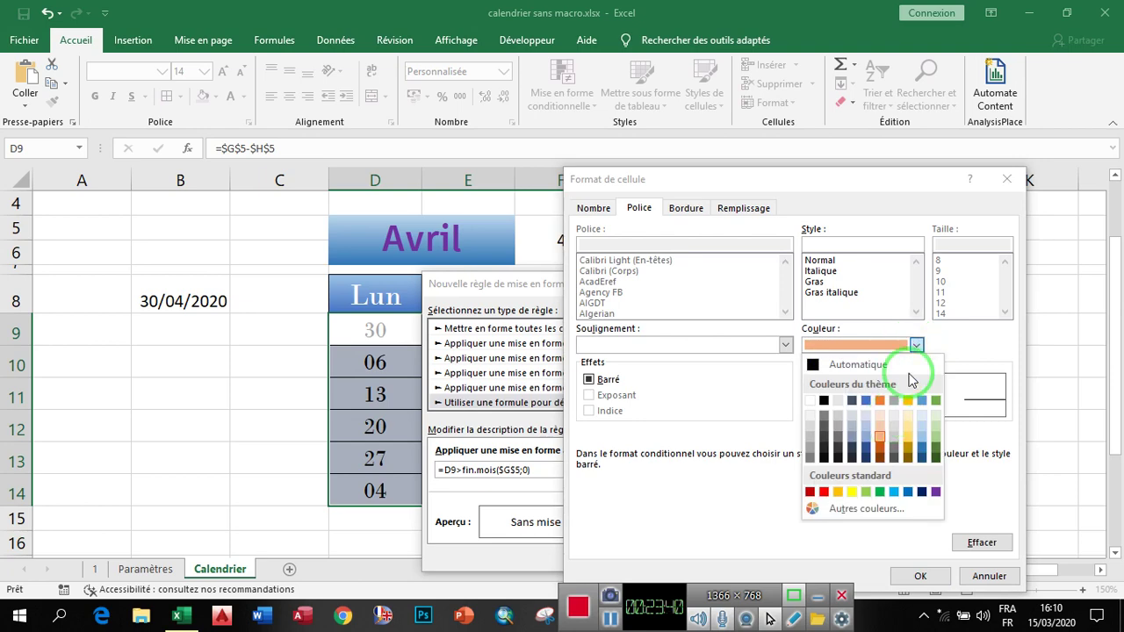
left_click(915, 345)
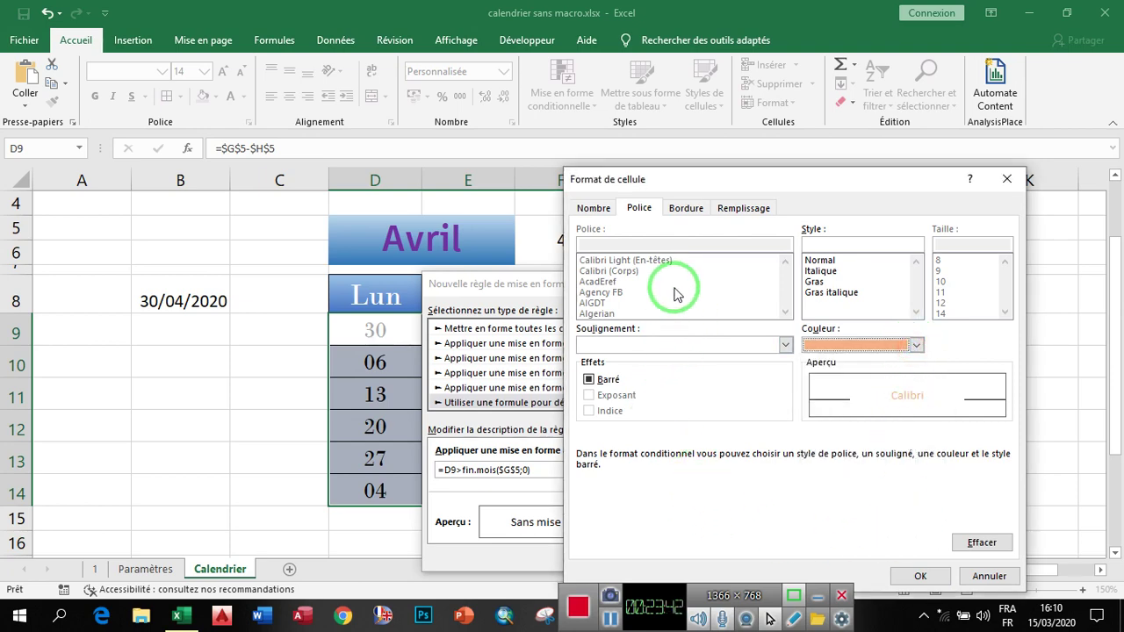
left_click(919, 575)
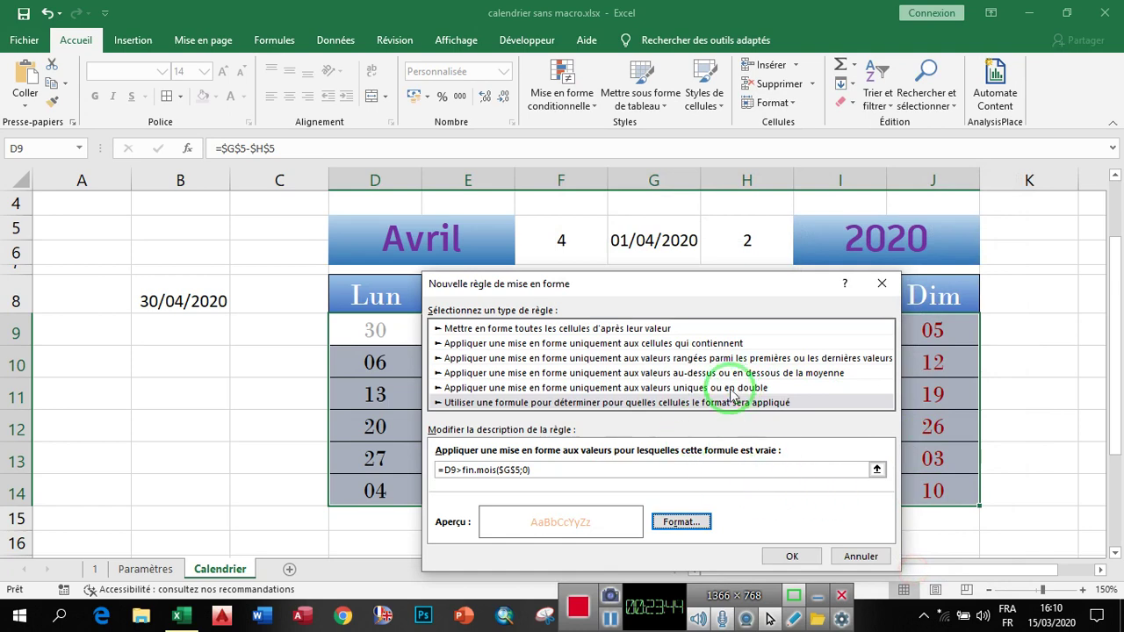
left_click(785, 557)
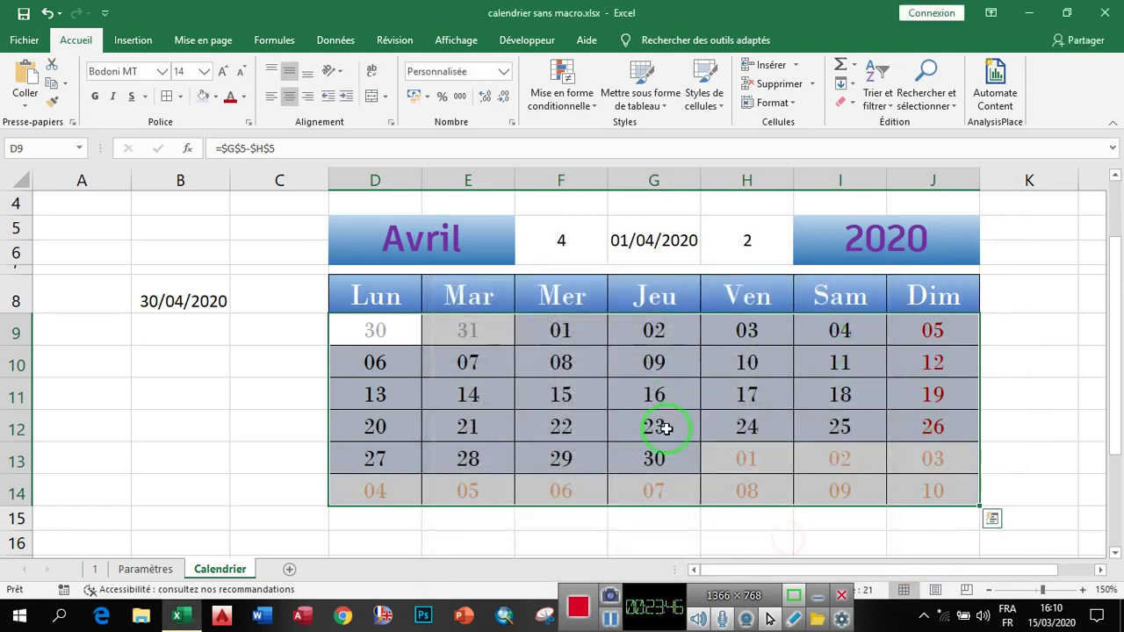
left_click(855, 477)
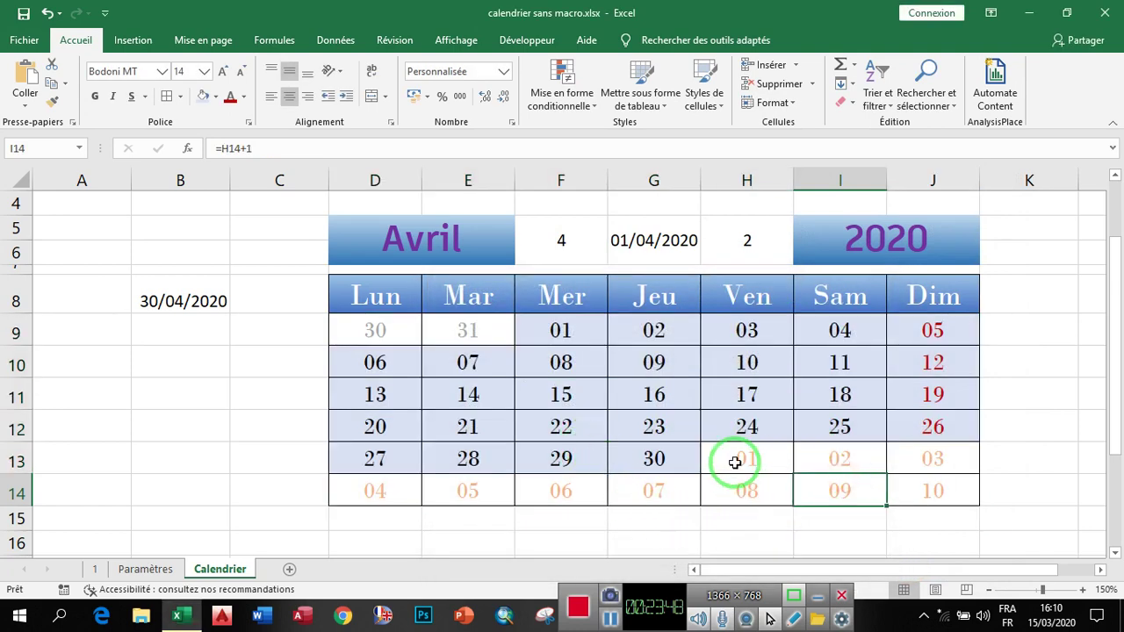
left_click_drag(750, 461, 944, 489)
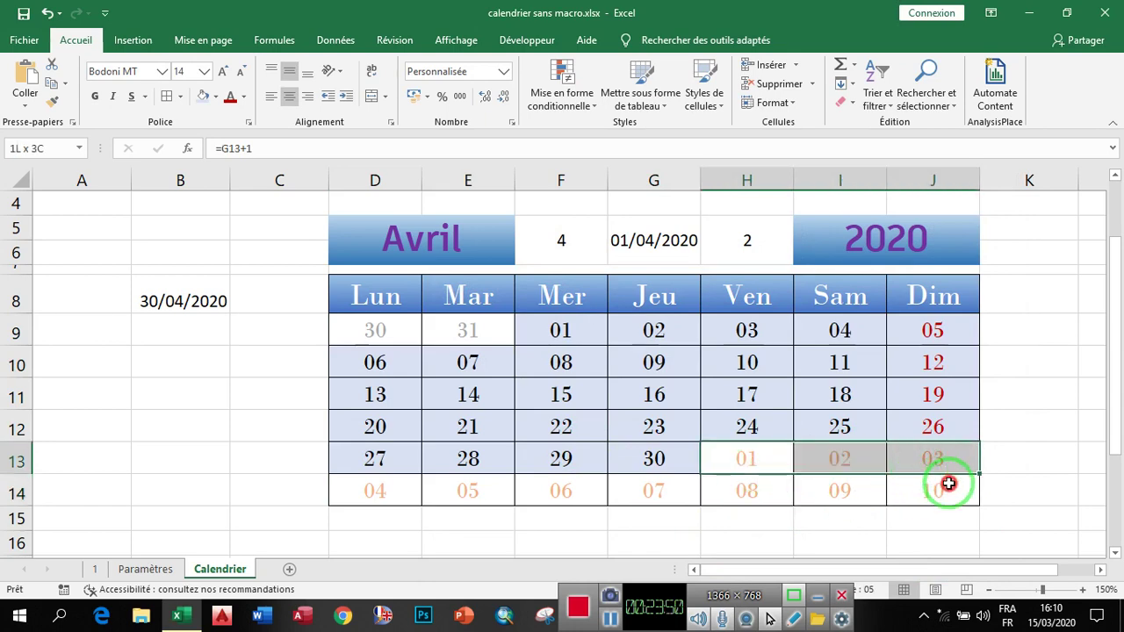
left_click_drag(355, 487, 729, 493)
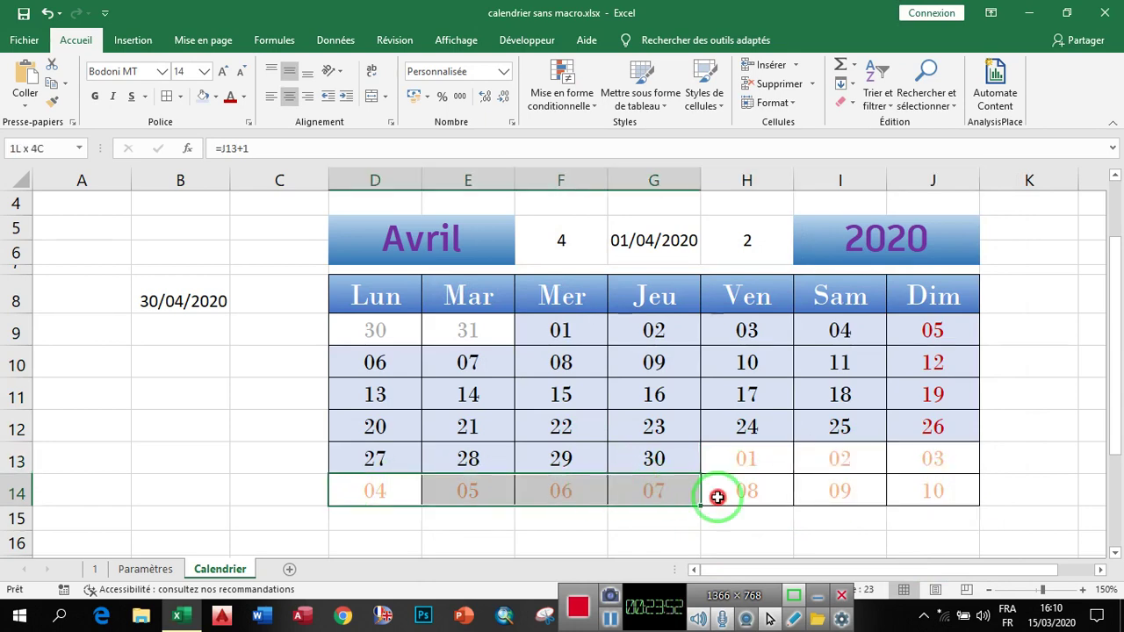
left_click(825, 477)
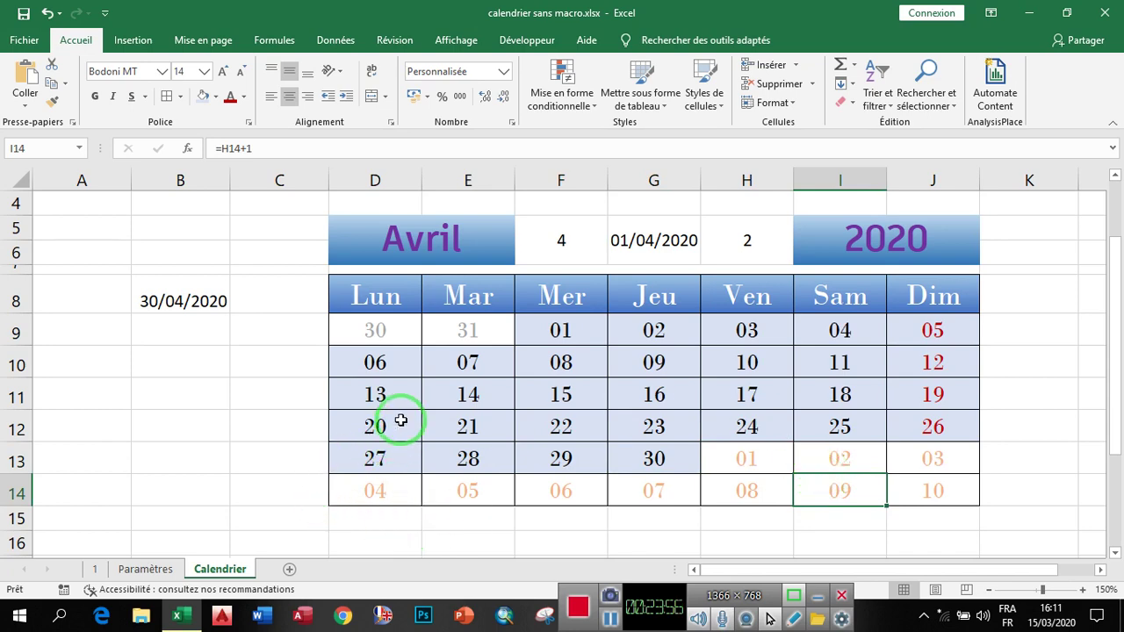
left_click(584, 251)
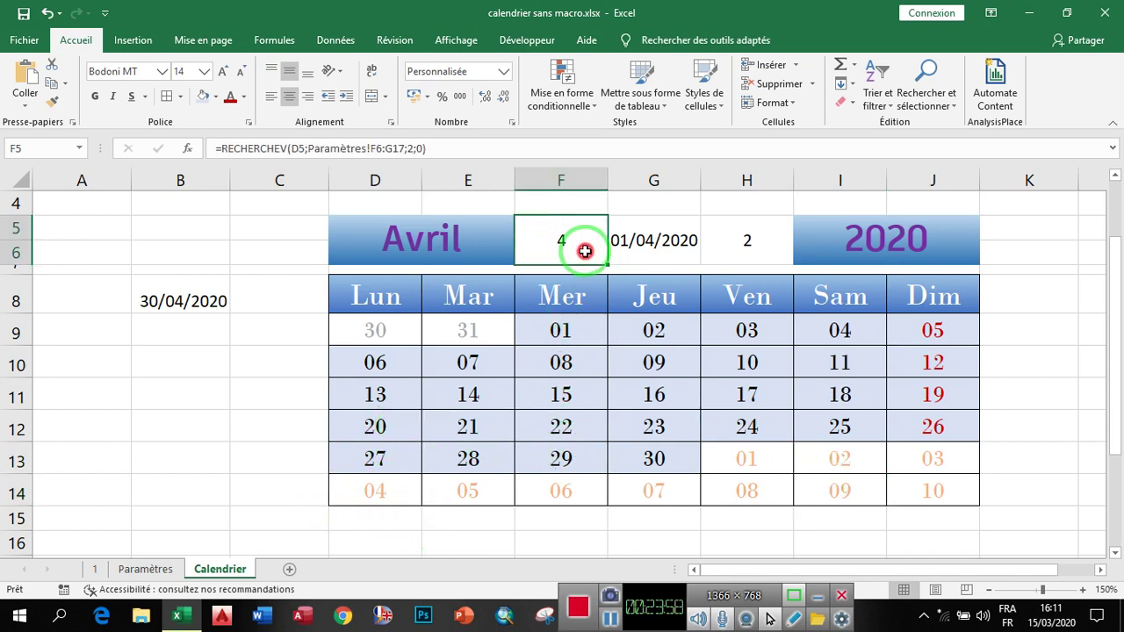
left_click_drag(584, 251, 715, 243)
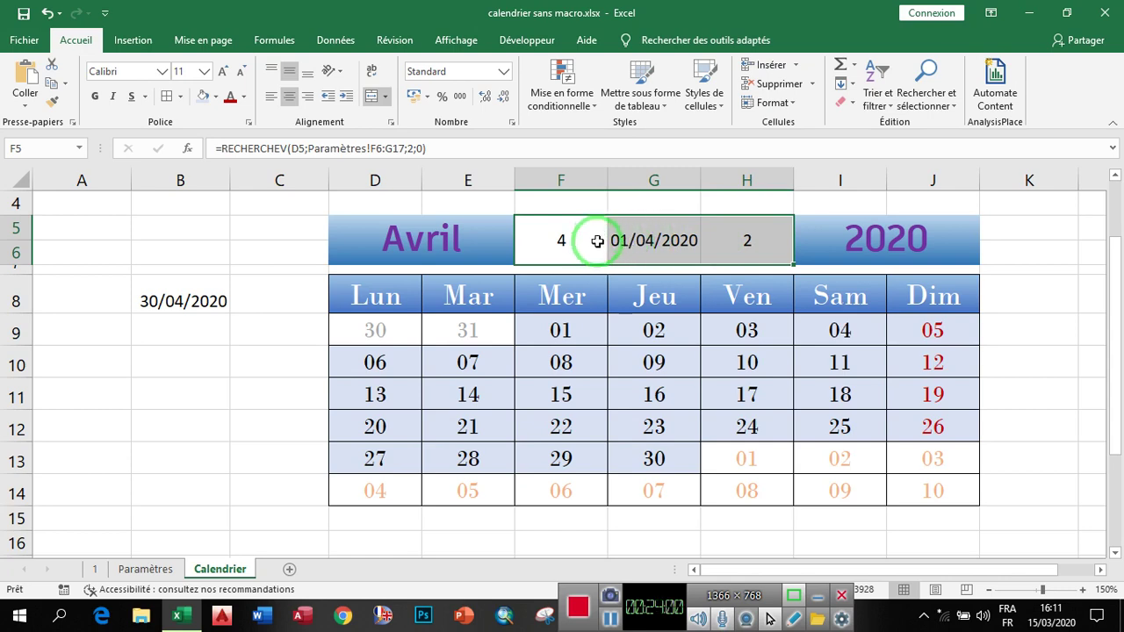
Fill the helper cells with a two-colour light gradient using the first horizontal variant
left_click(510, 123)
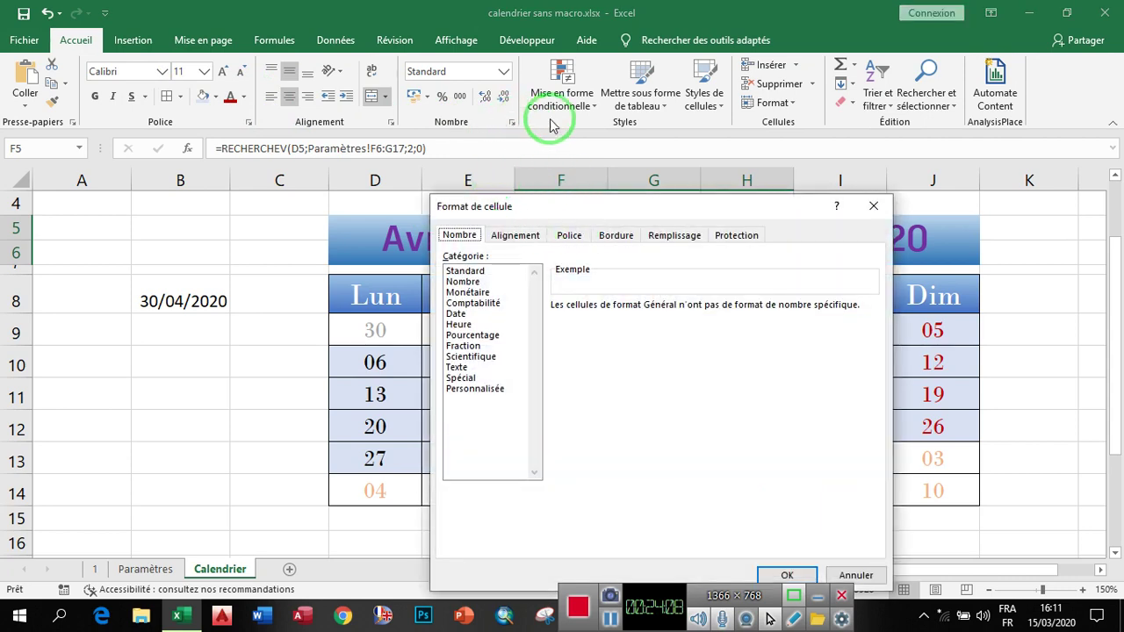
left_click(673, 234)
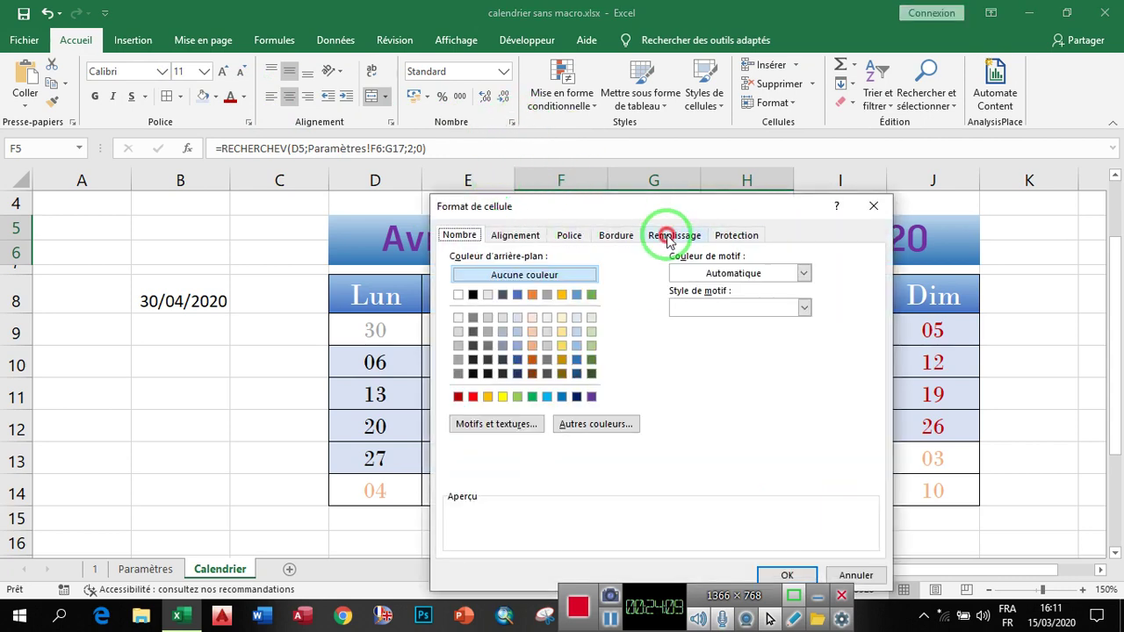
left_click(497, 424)
left_click(751, 297)
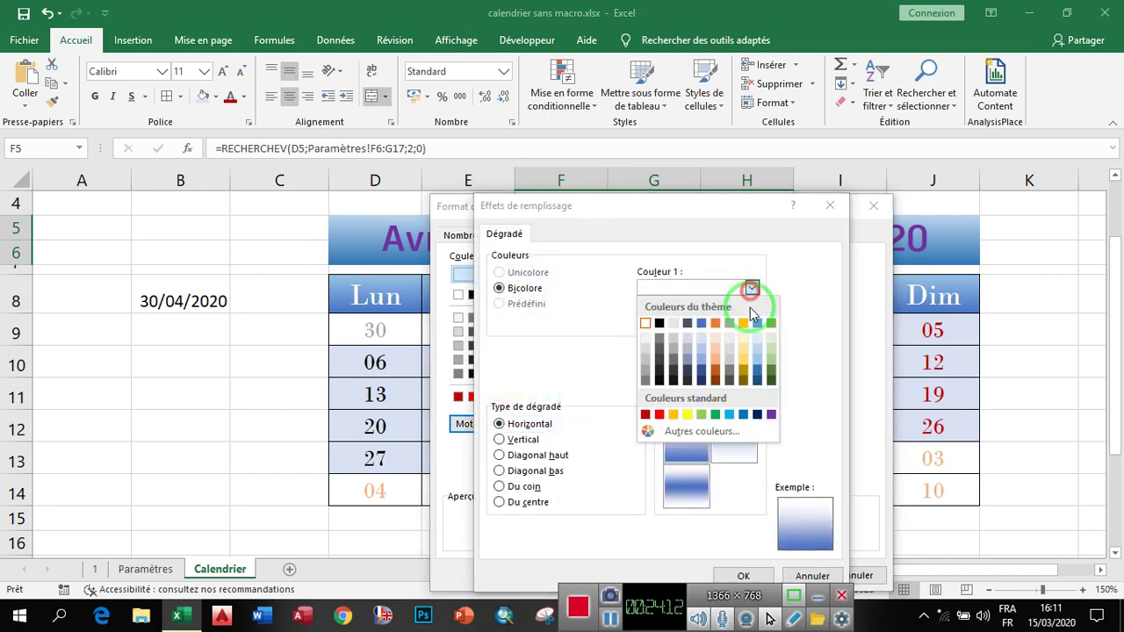
left_click(755, 348)
left_click(753, 322)
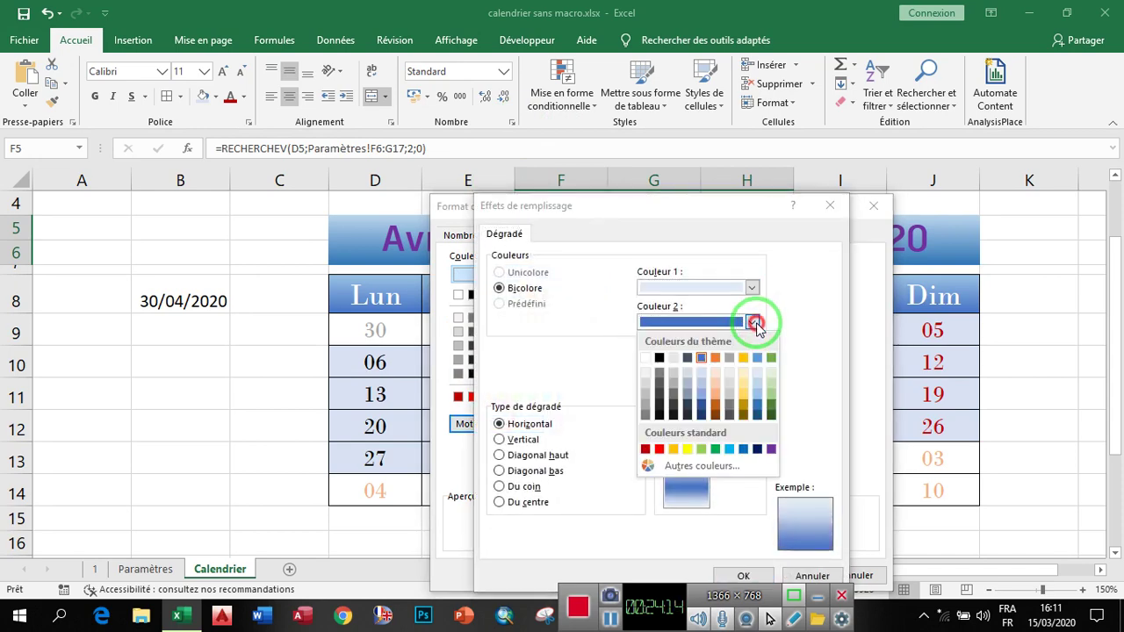
left_click(757, 387)
left_click(685, 439)
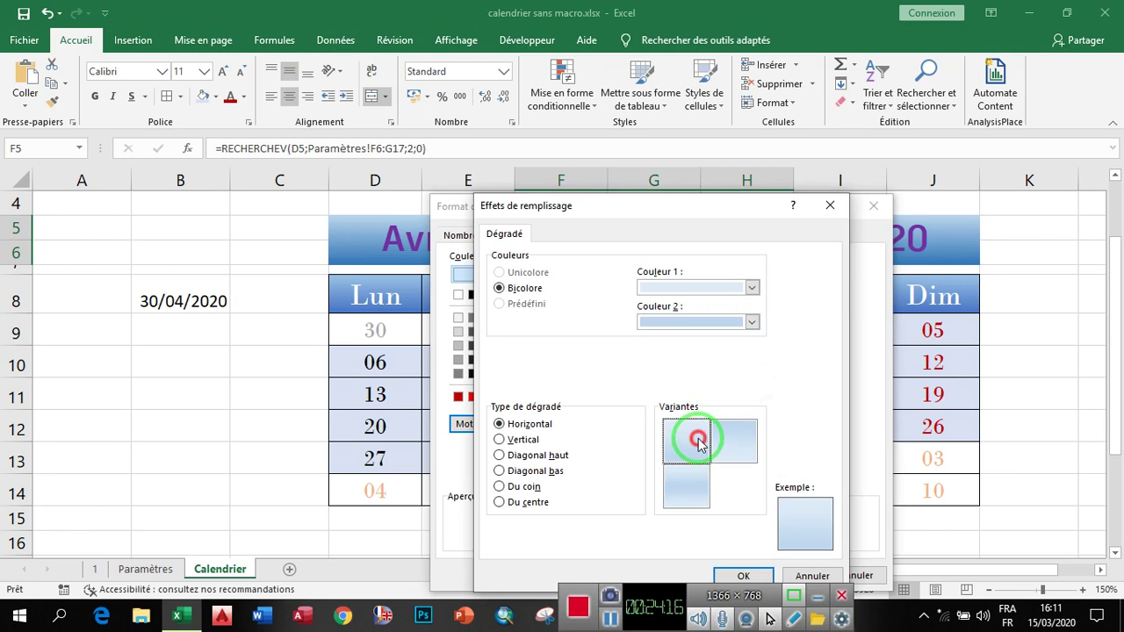
left_click(744, 576)
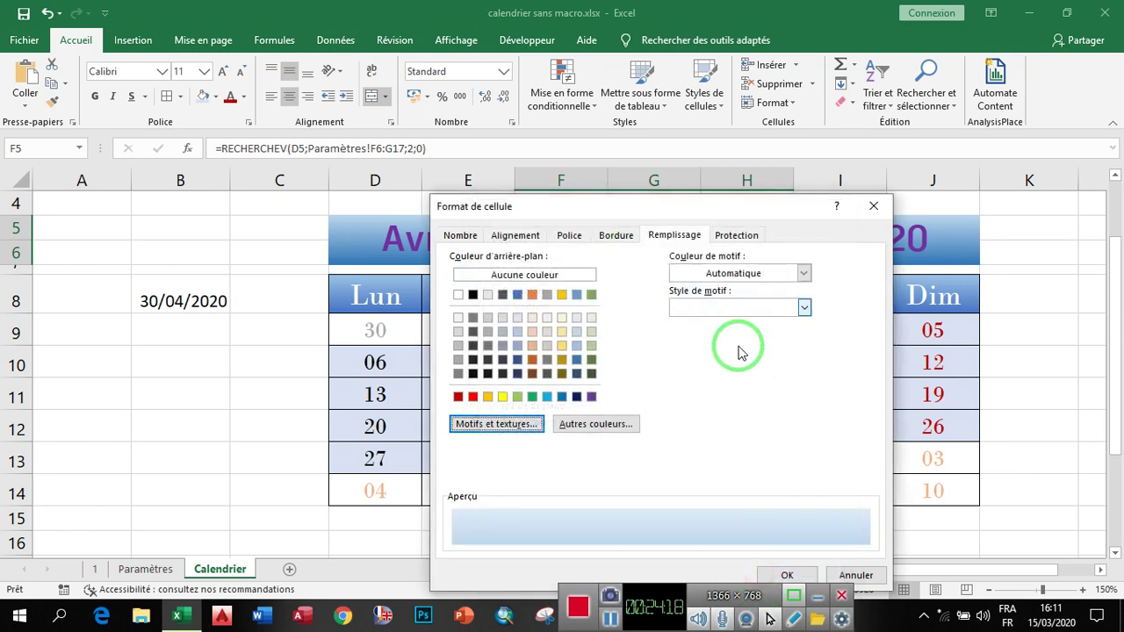
left_click_drag(677, 209, 711, 99)
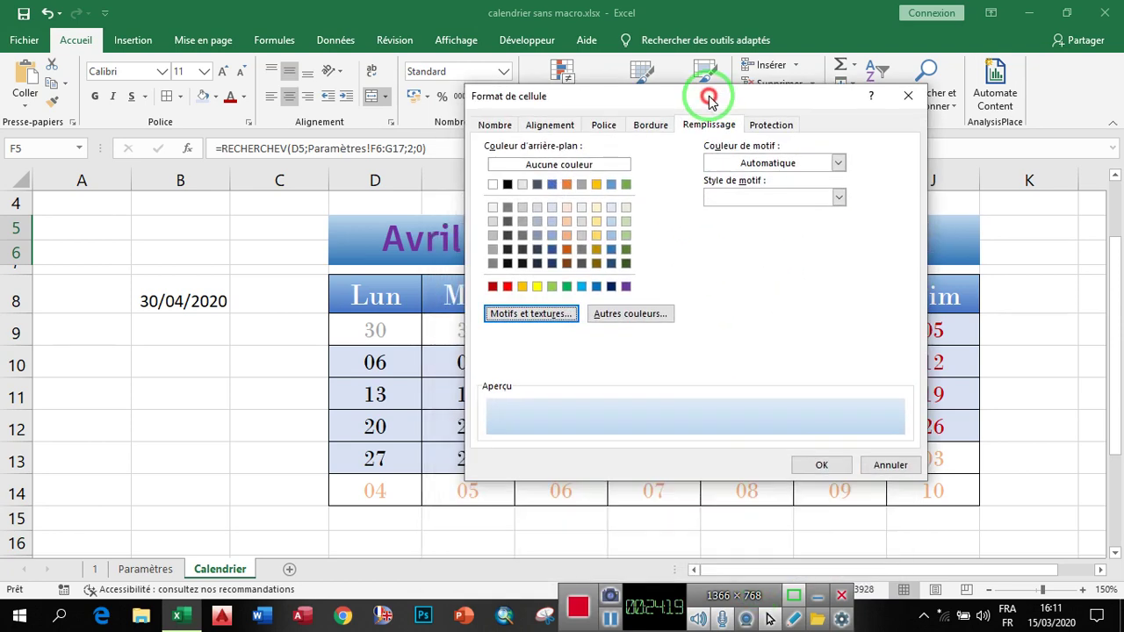
left_click(805, 468)
Check the formulas in helper cells F5, G5, H5 and a few day cells
left_click(647, 482)
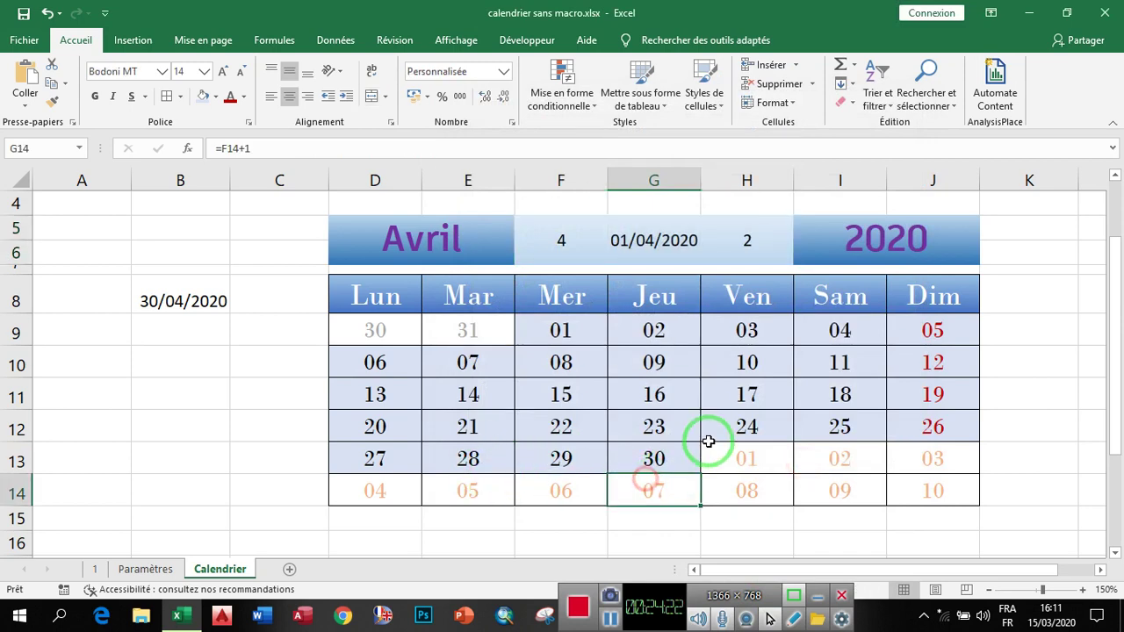
left_click(556, 239)
left_click(635, 243)
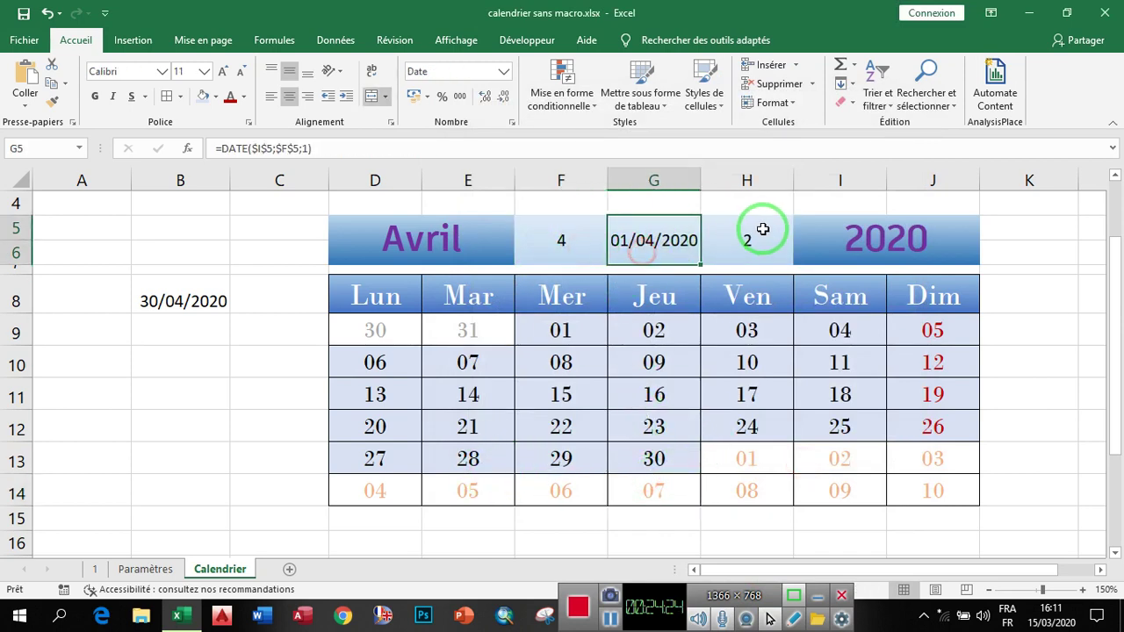
left_click(764, 230)
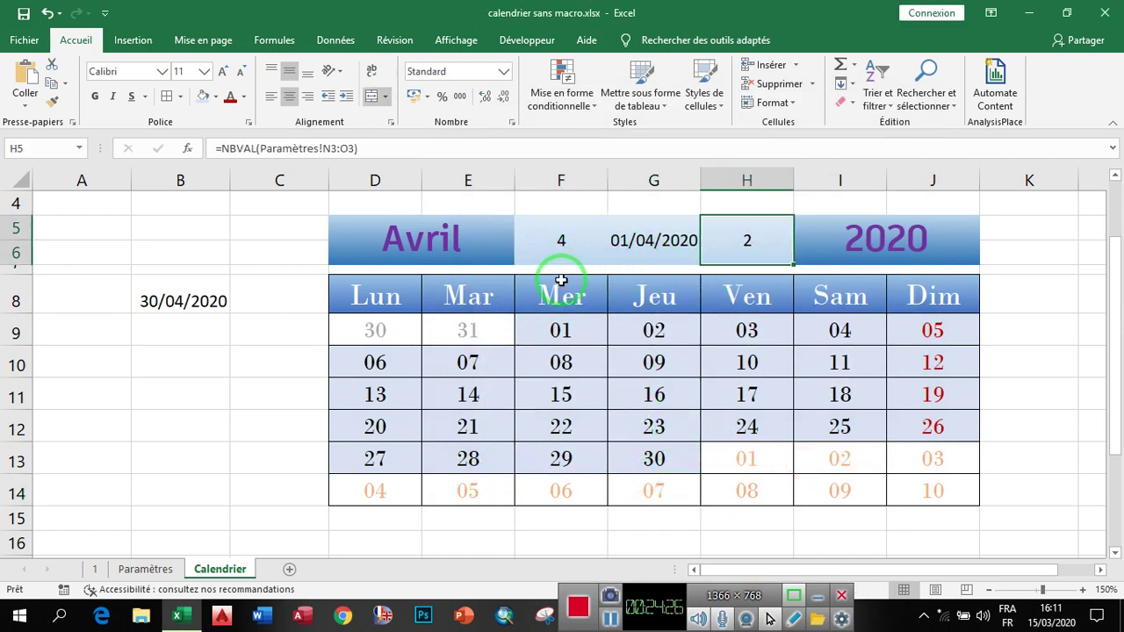
left_click(472, 450)
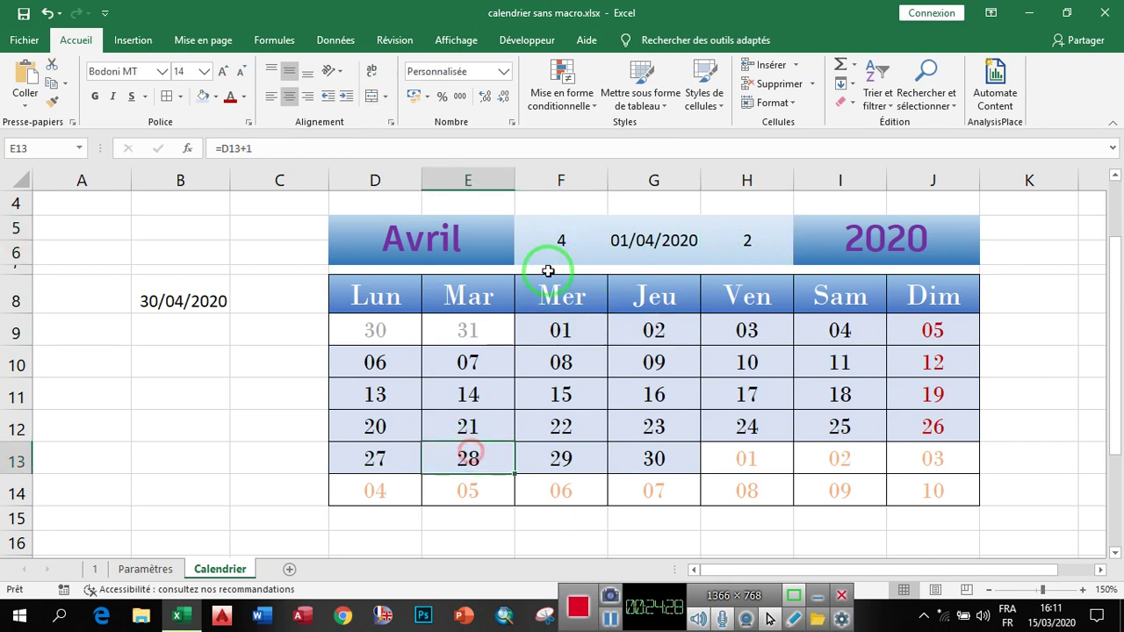
left_click(562, 221)
left_click(658, 239)
left_click(743, 241)
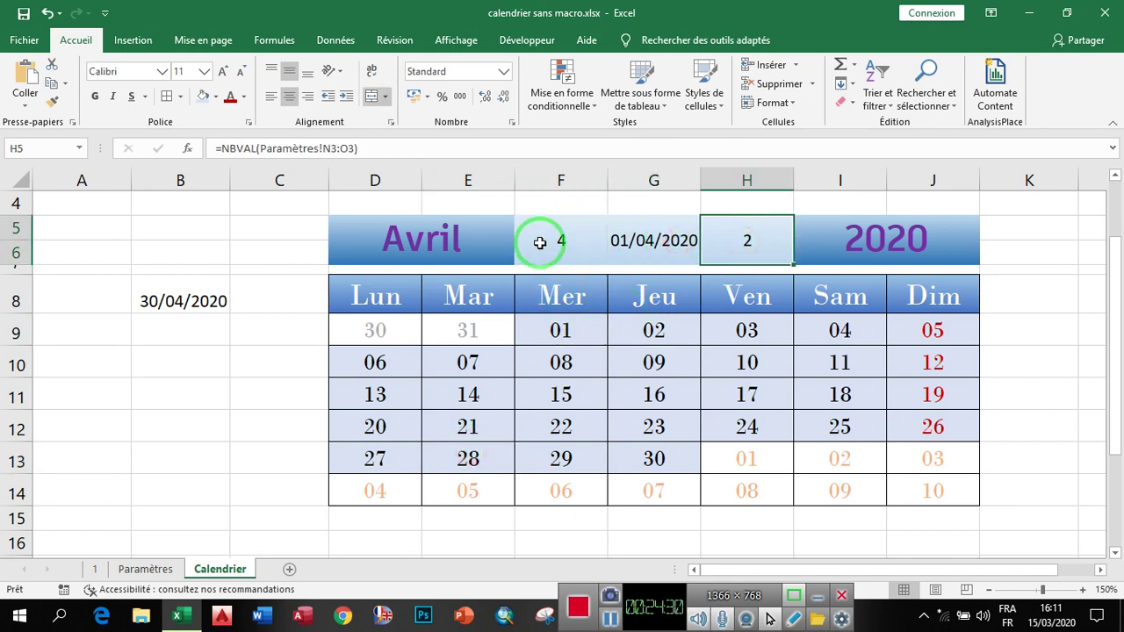
Apply the custom number format ;;; to F5:H5 to hide their values
left_click_drag(562, 244, 711, 239)
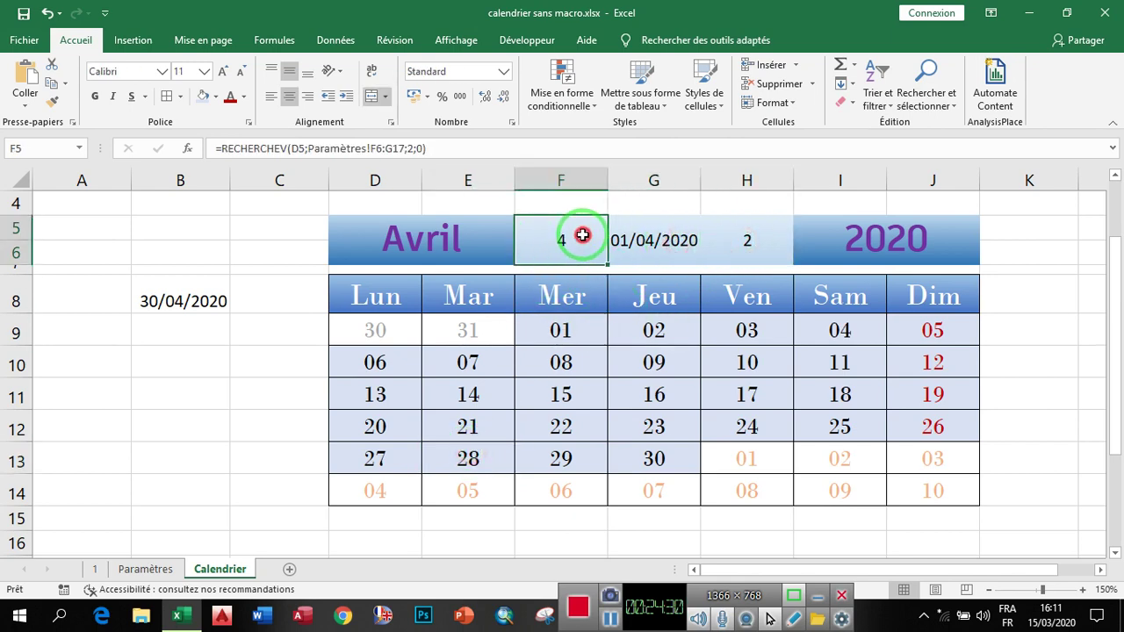
left_click(518, 125)
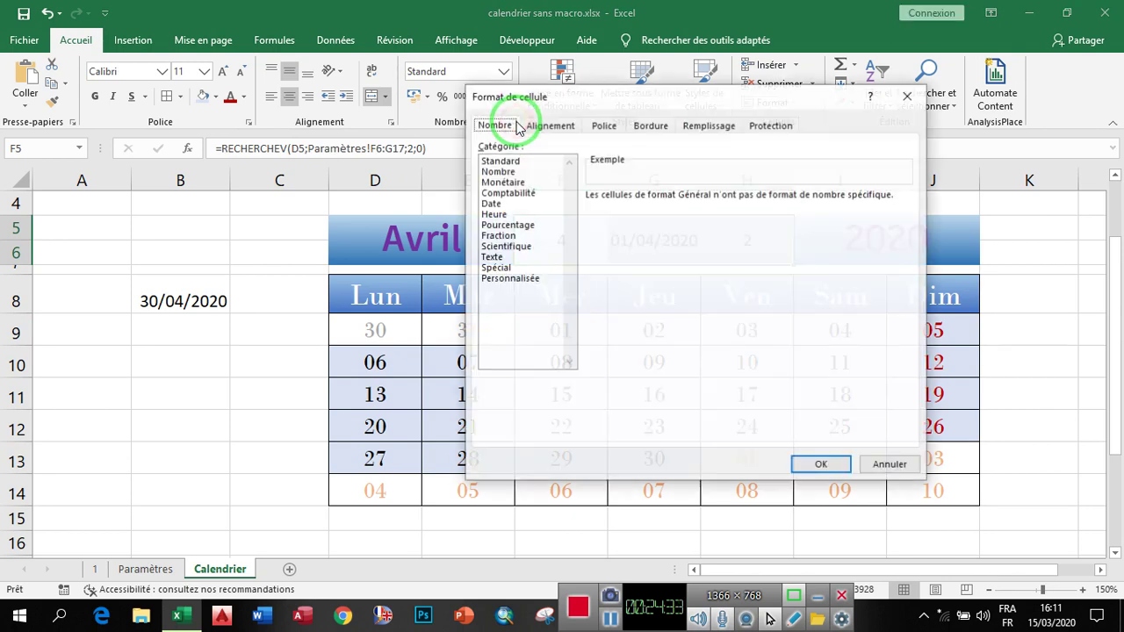
left_click(525, 279)
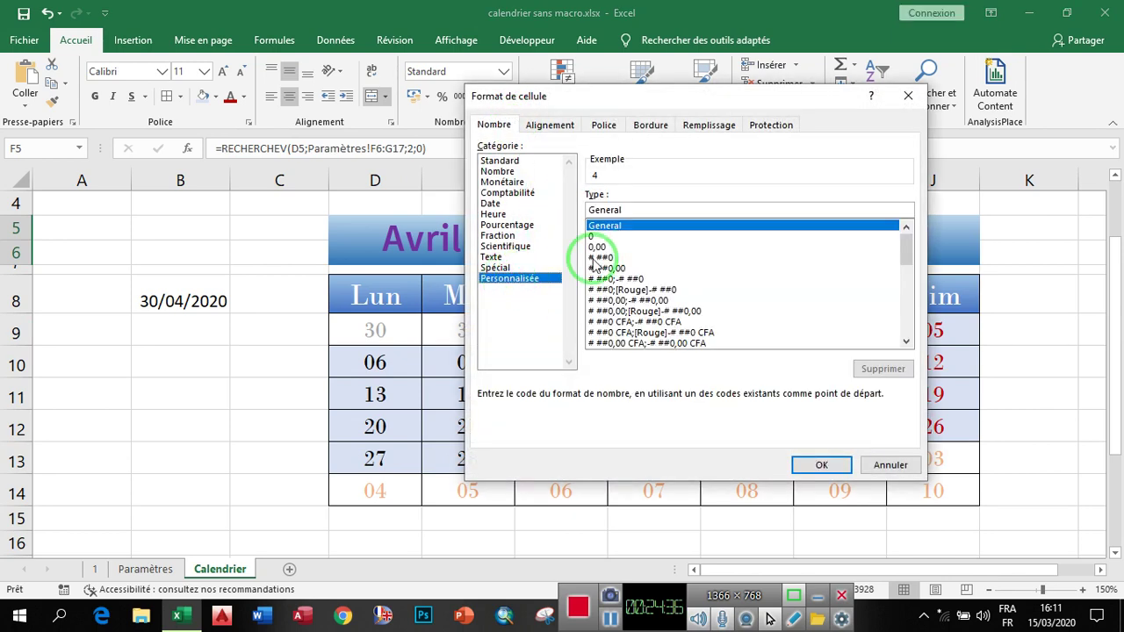
left_click(650, 208)
type(";;;")
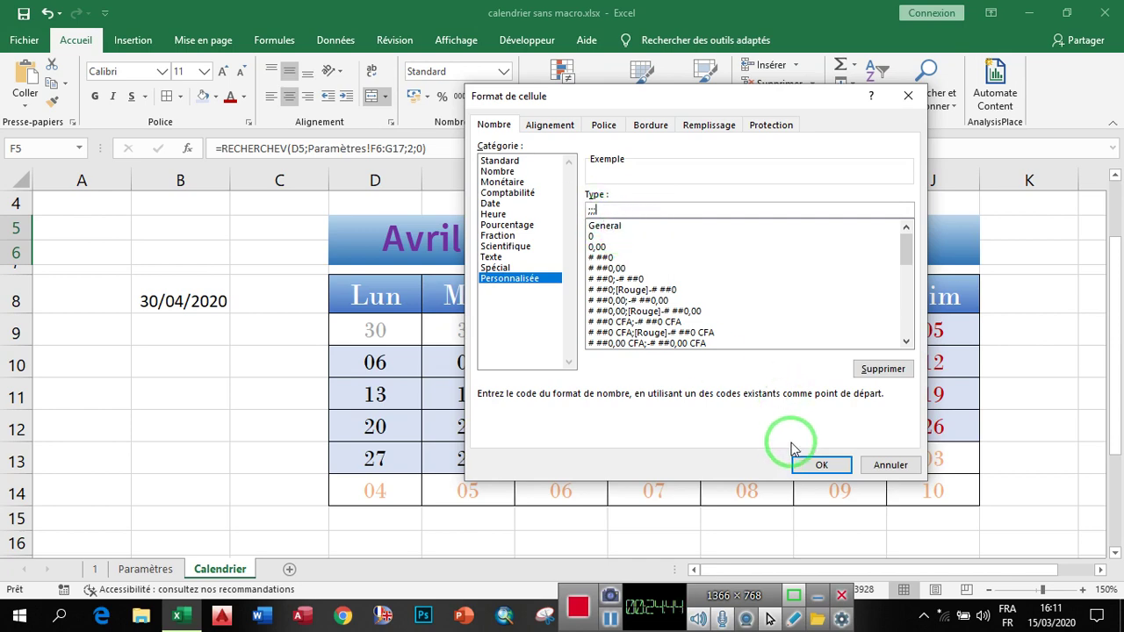
left_click(818, 460)
left_click(746, 427)
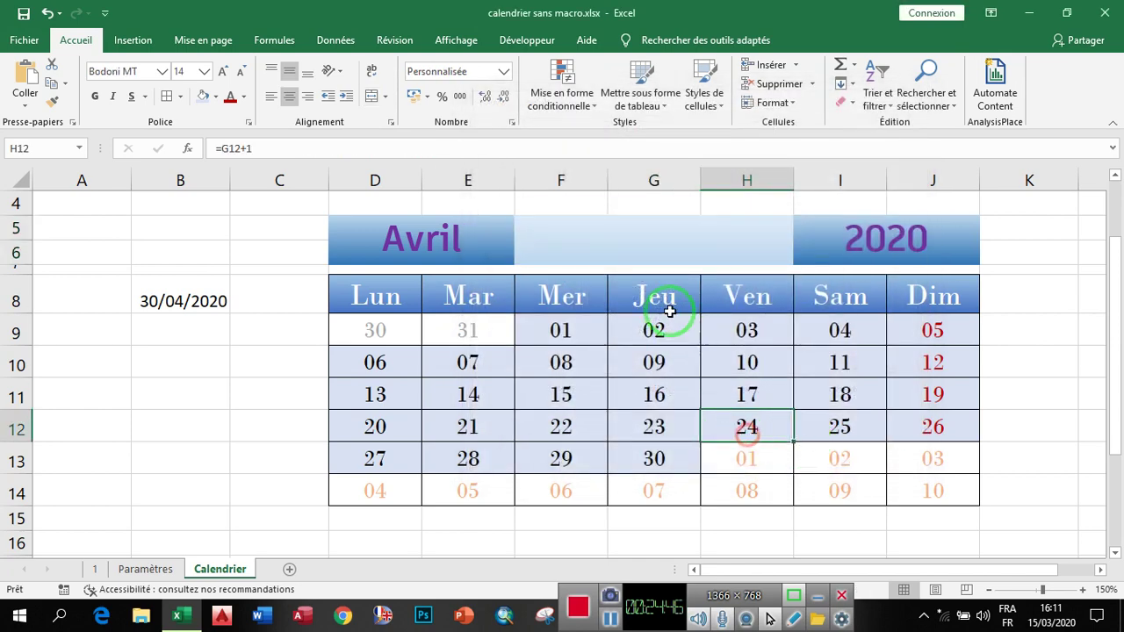
left_click(574, 246)
left_click(658, 242)
left_click(735, 244)
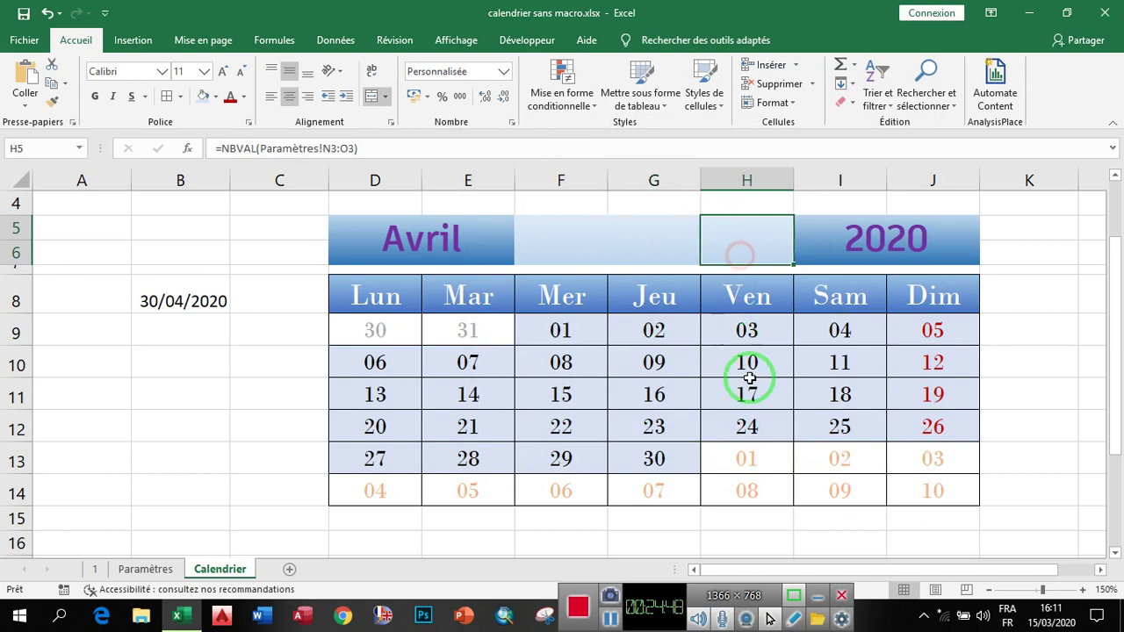
left_click(747, 377)
left_click(652, 450)
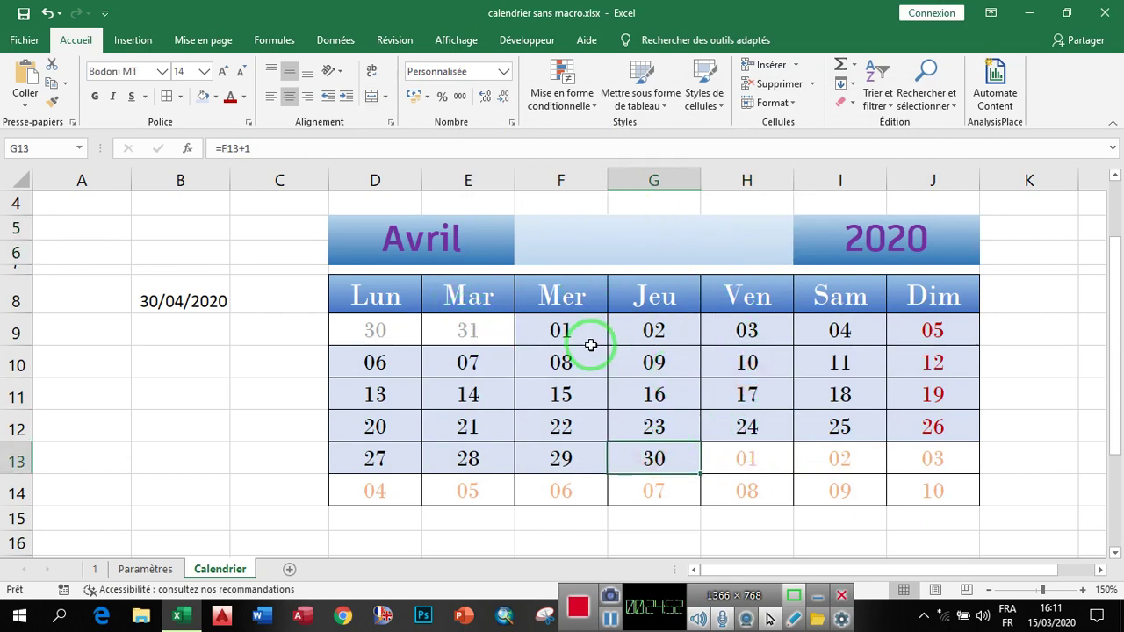
left_click(591, 345)
left_click(576, 246)
left_click(629, 244)
left_click(777, 237)
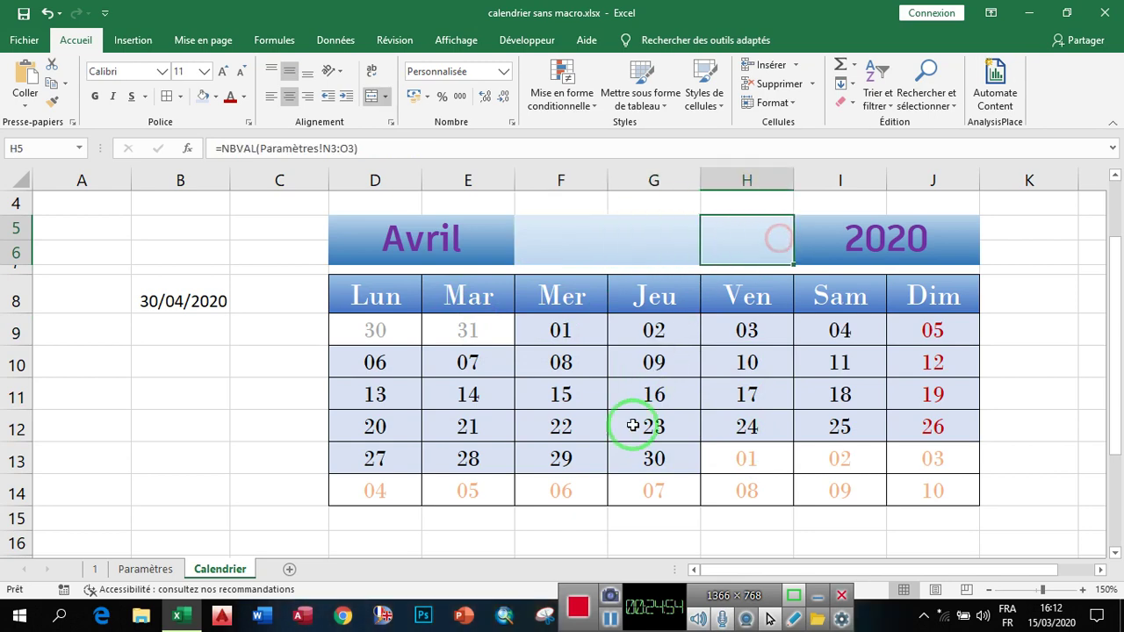
left_click(619, 452)
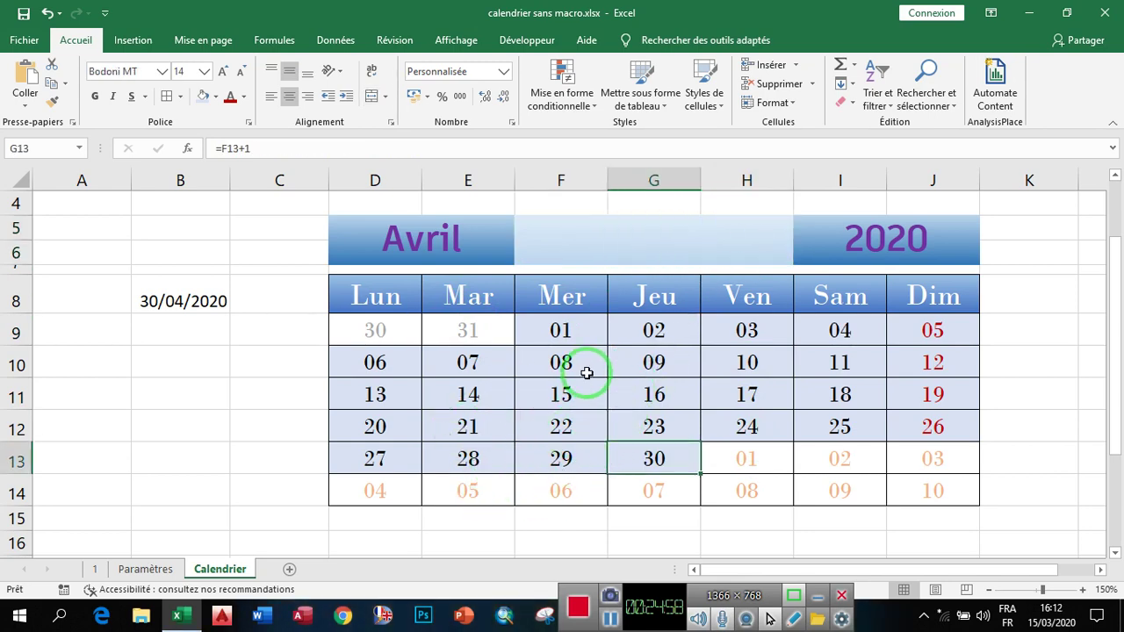
left_click(94, 569)
left_click(396, 406)
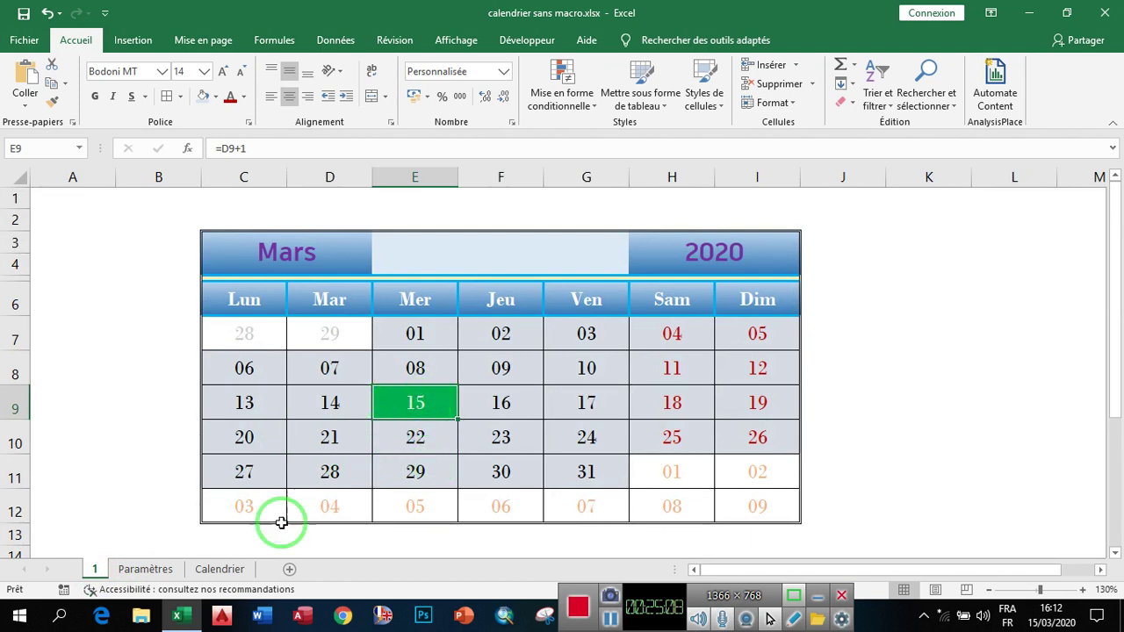
left_click(220, 571)
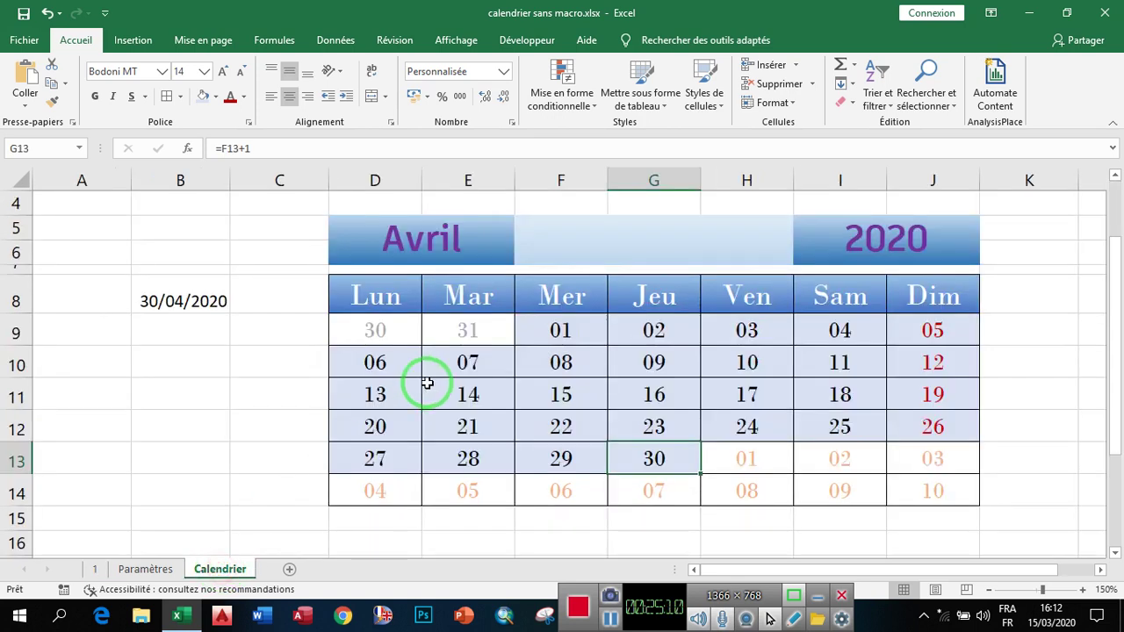
For the date grid from D9, create a formula rule =D9=AUJOURDHUI()
mouse_move(372, 326)
left_mouse_down()
mouse_move(879, 450)
mouse_move(937, 488)
left_mouse_up()
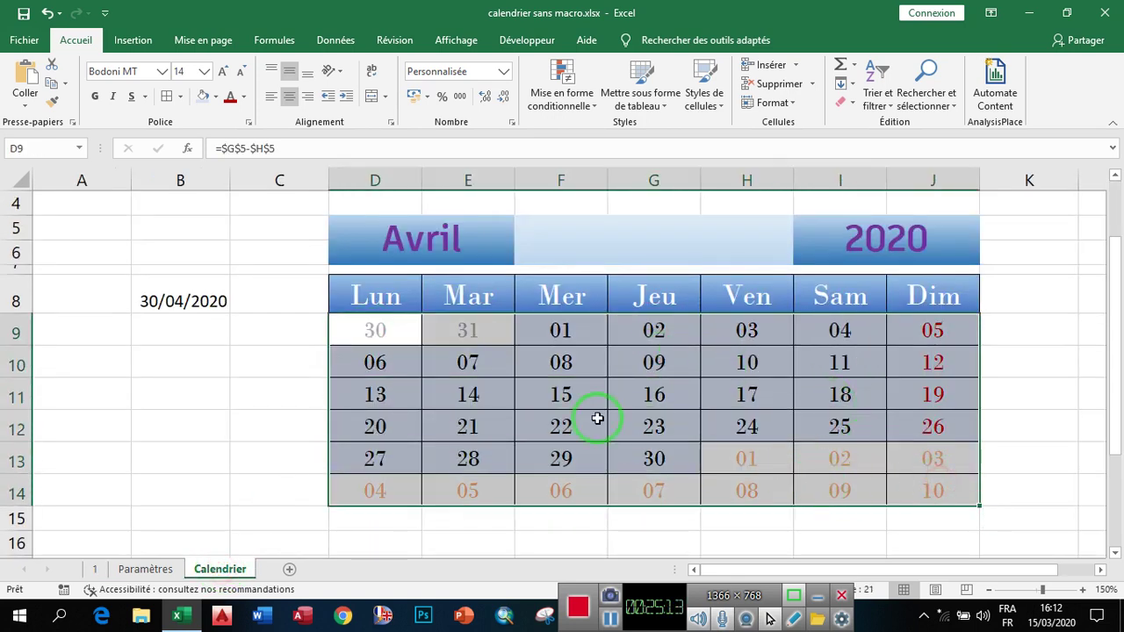
left_click(561, 97)
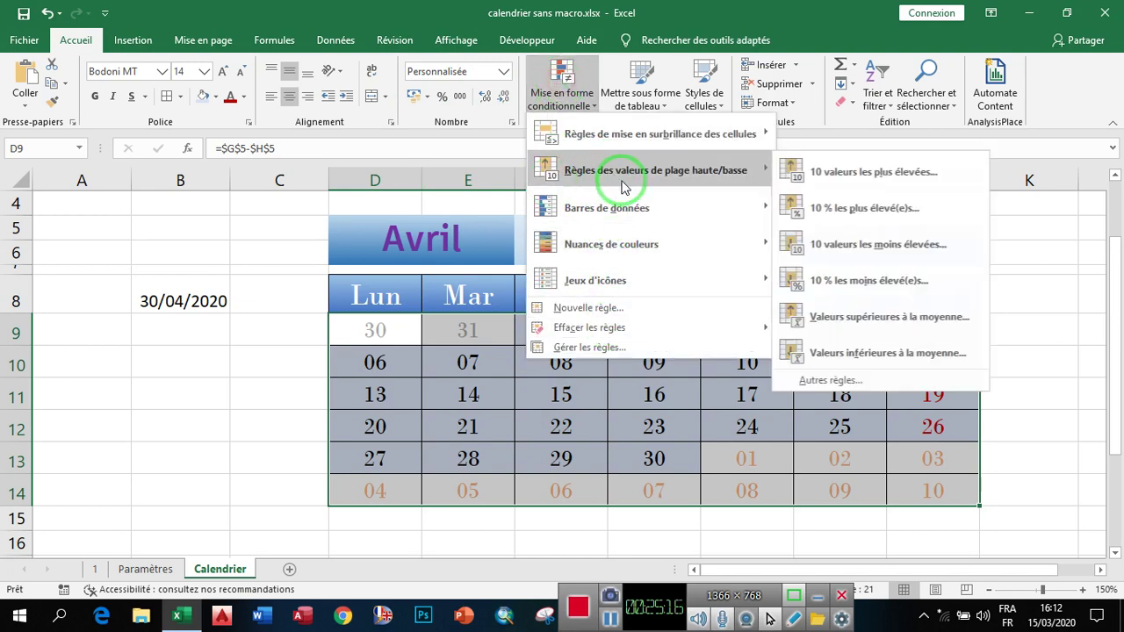
left_click(597, 314)
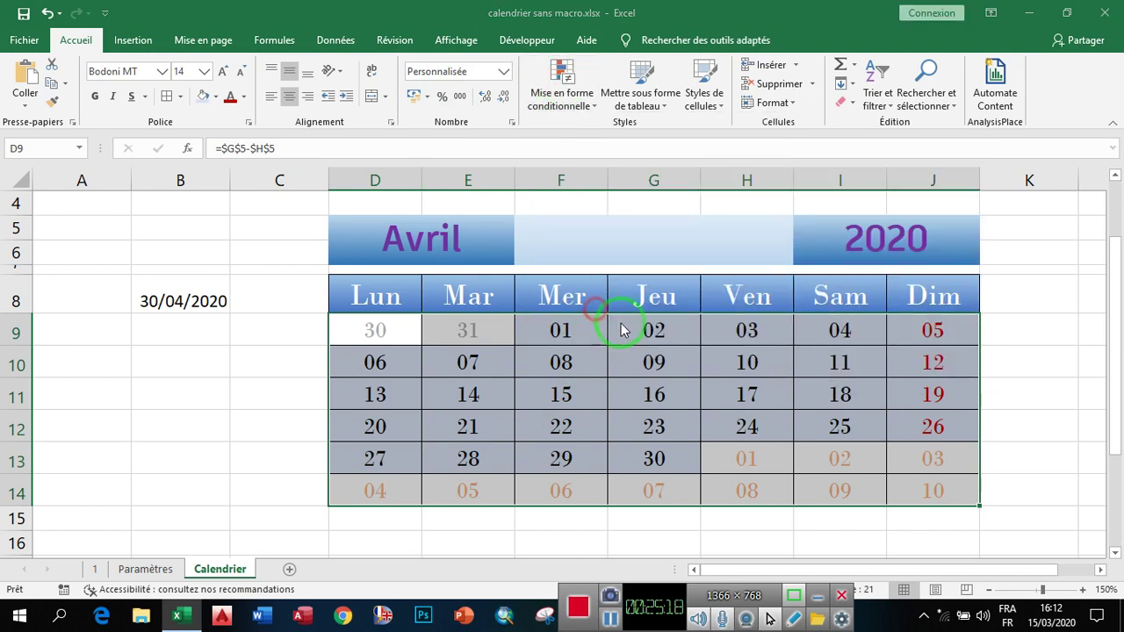
left_click(530, 276)
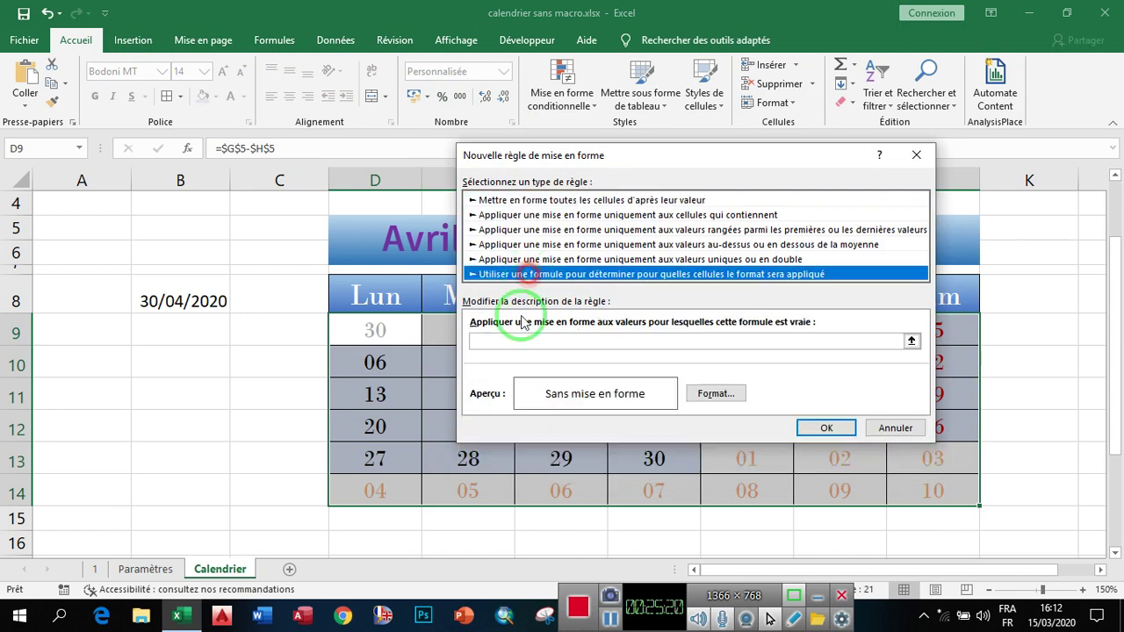
left_click(492, 346)
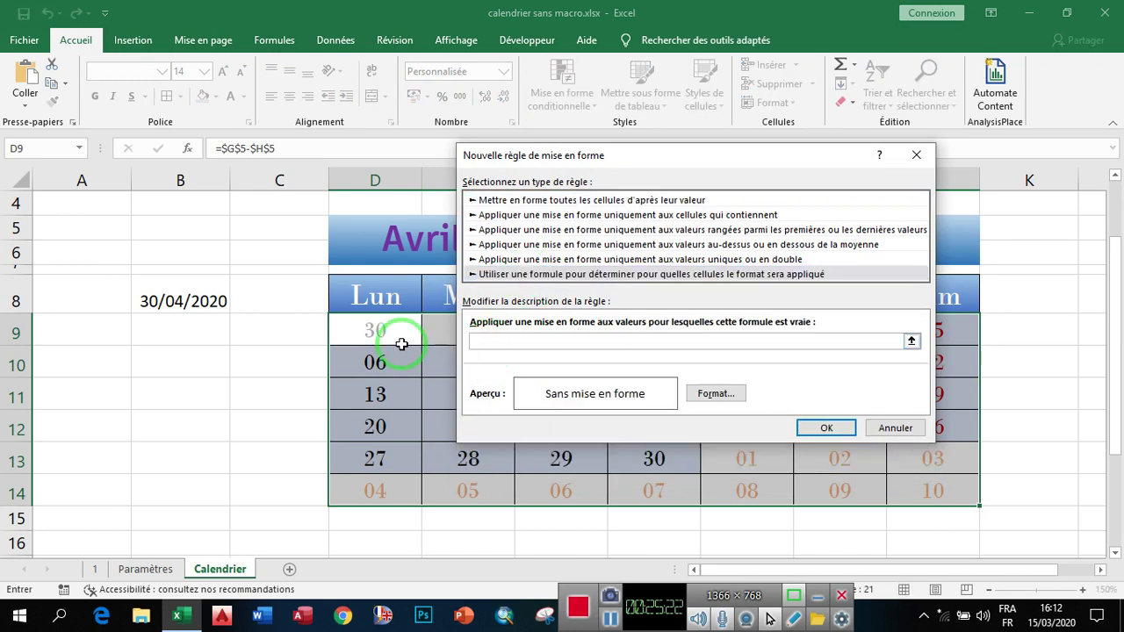
left_click(365, 337)
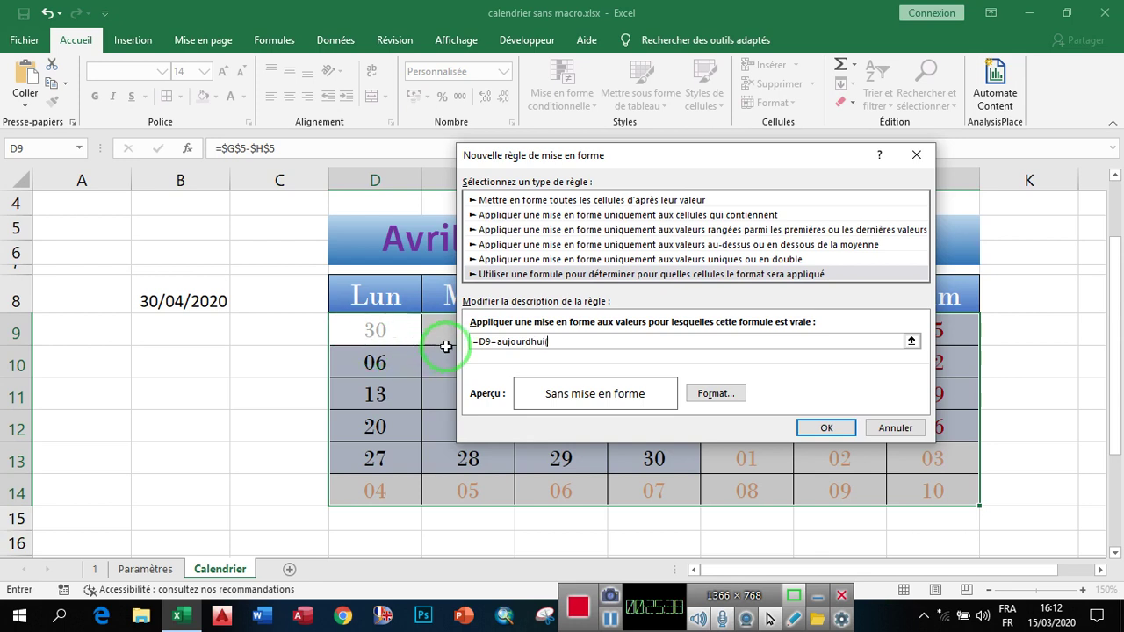
type("(")
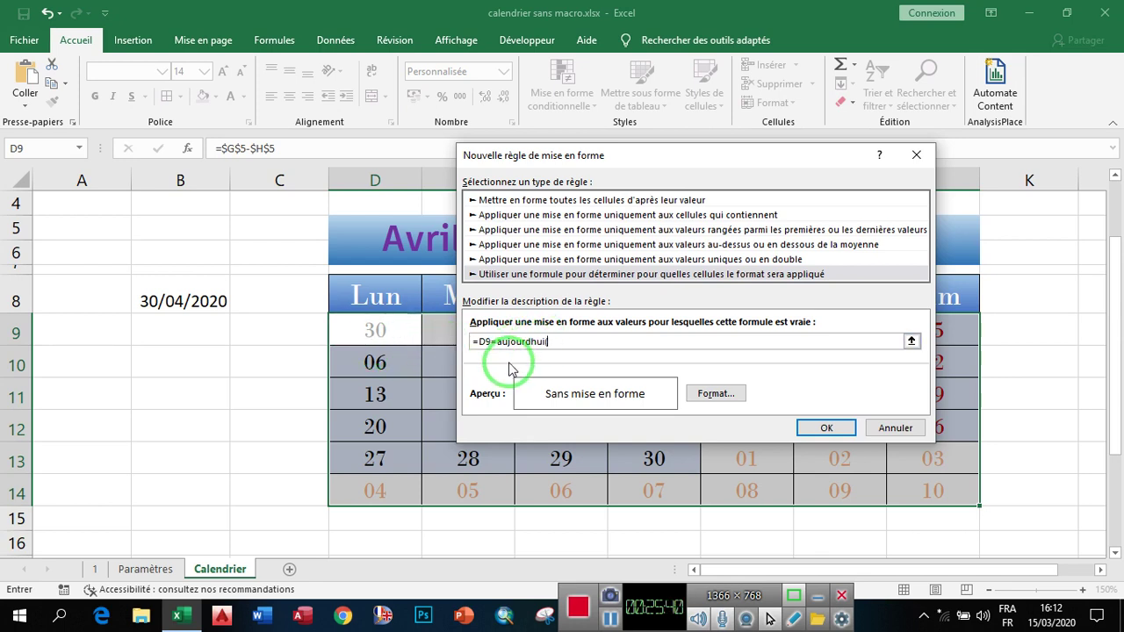
Format today's date with white text, green fill and a light blue outline border, and save the rule
left_click(715, 394)
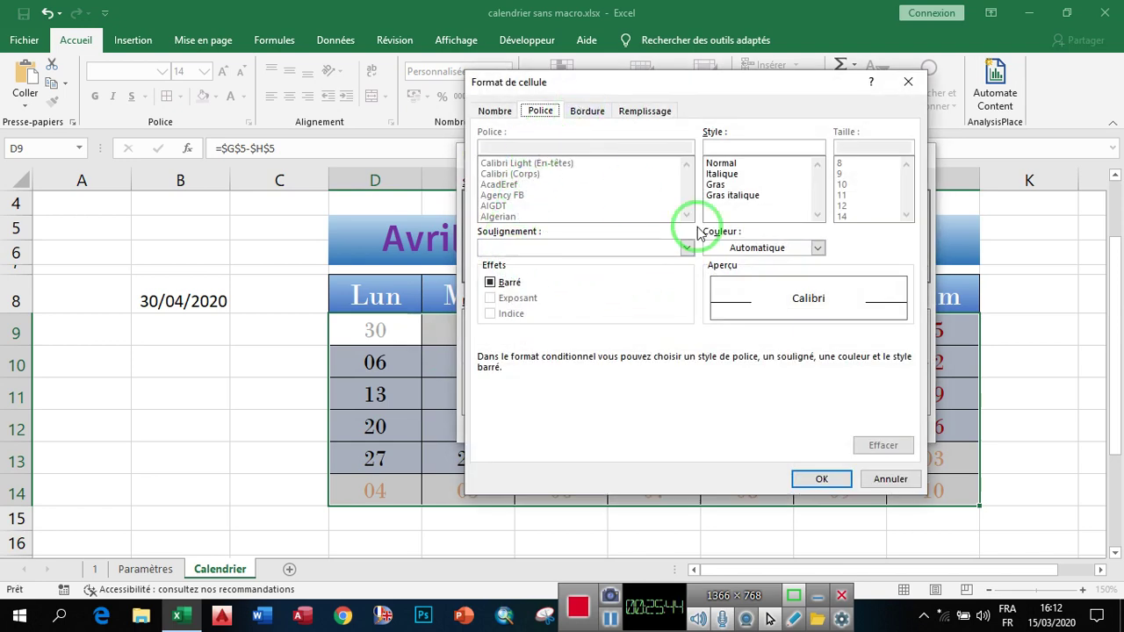
left_click(526, 110)
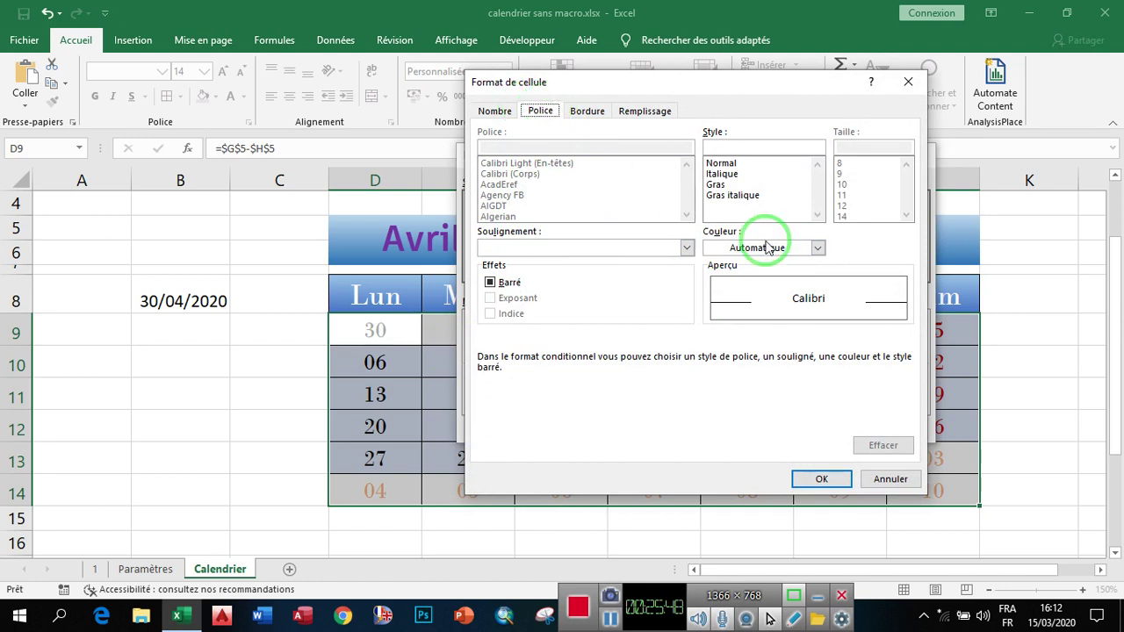
left_click(817, 247)
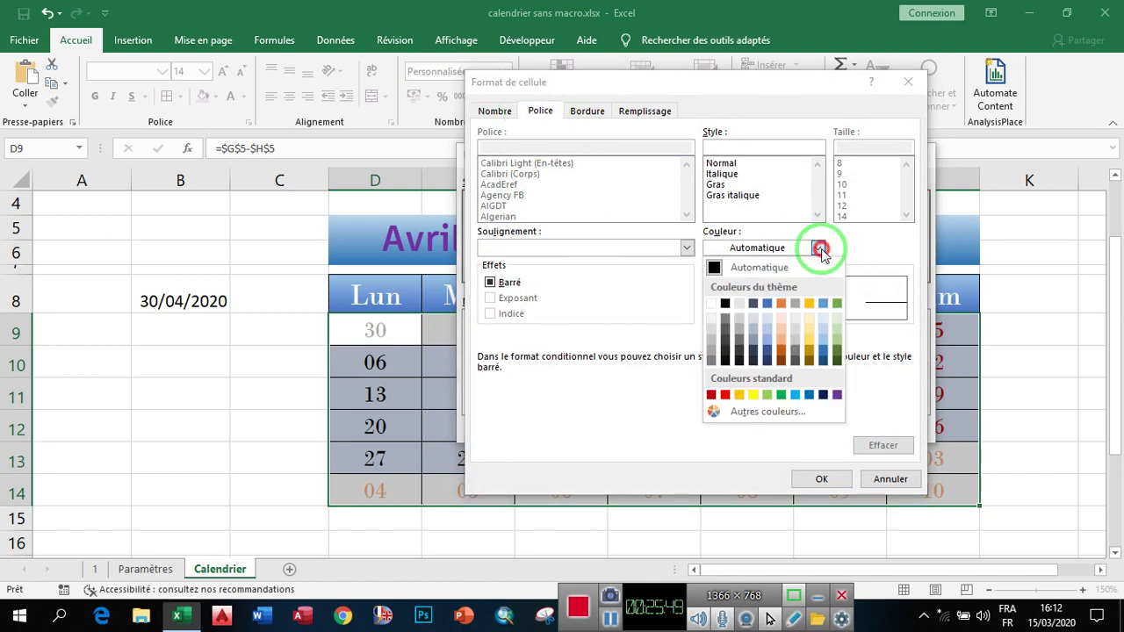
left_click(712, 302)
left_click(646, 111)
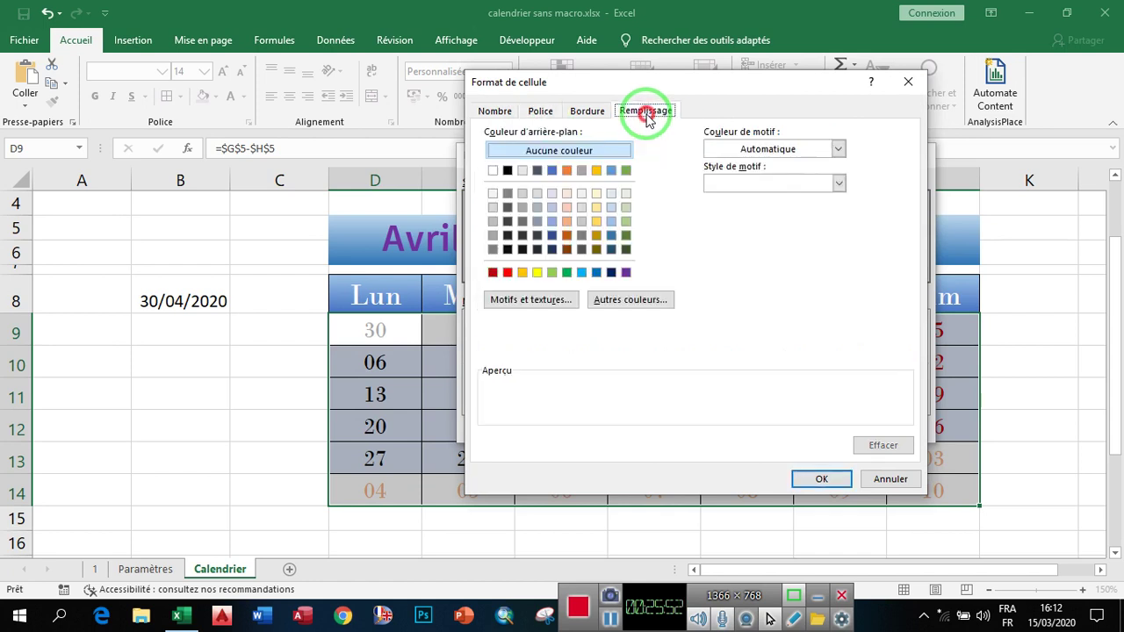
left_click(566, 272)
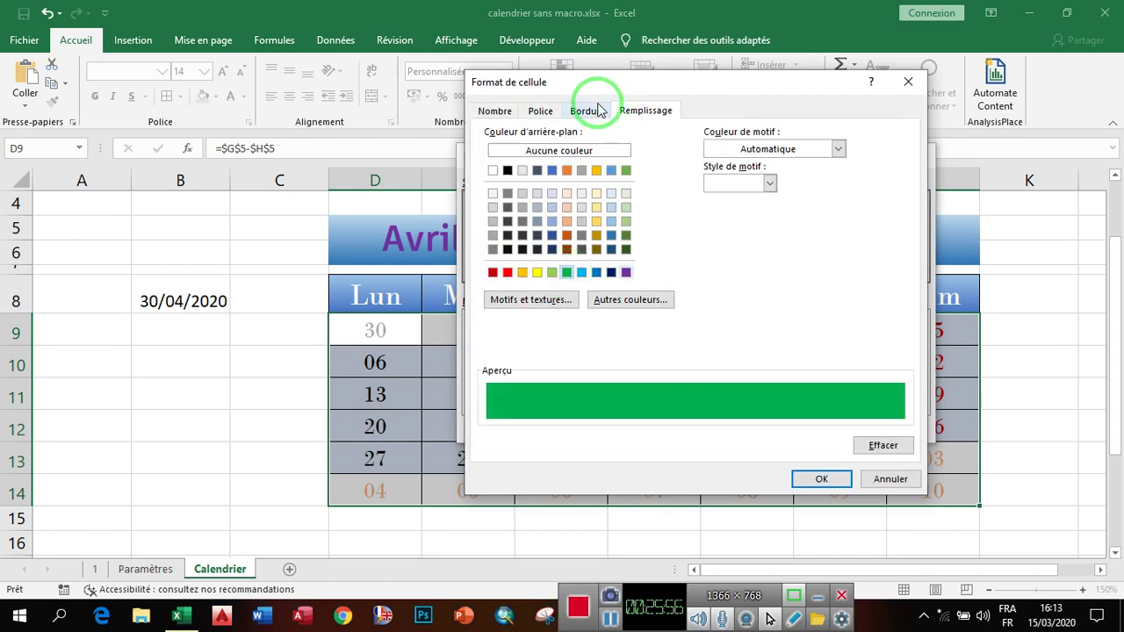
left_click(586, 110)
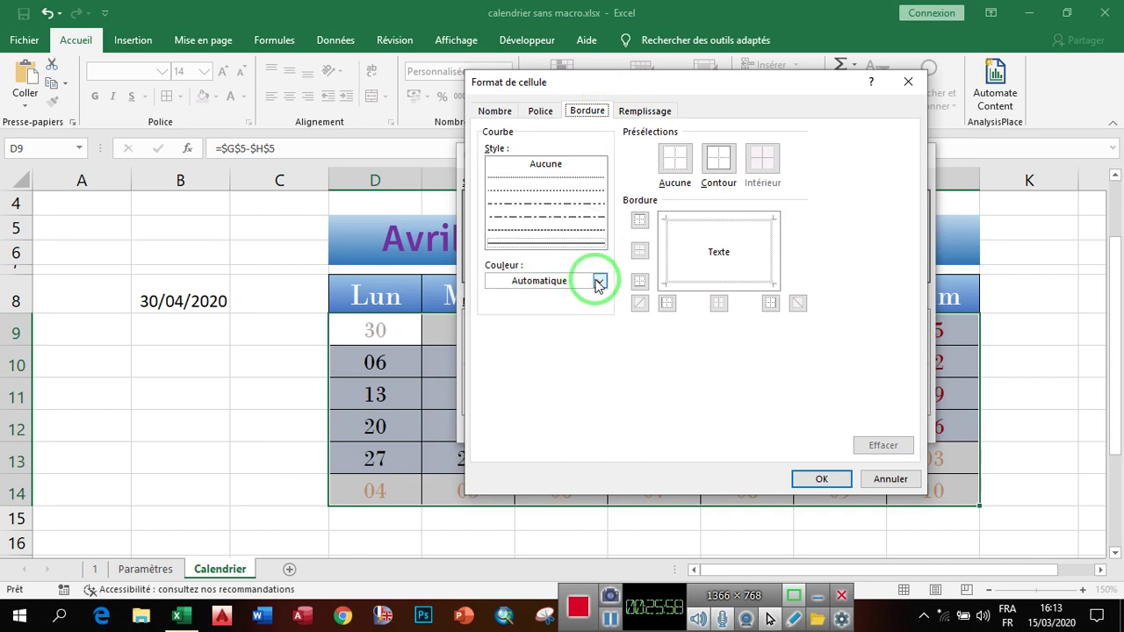
left_click(598, 281)
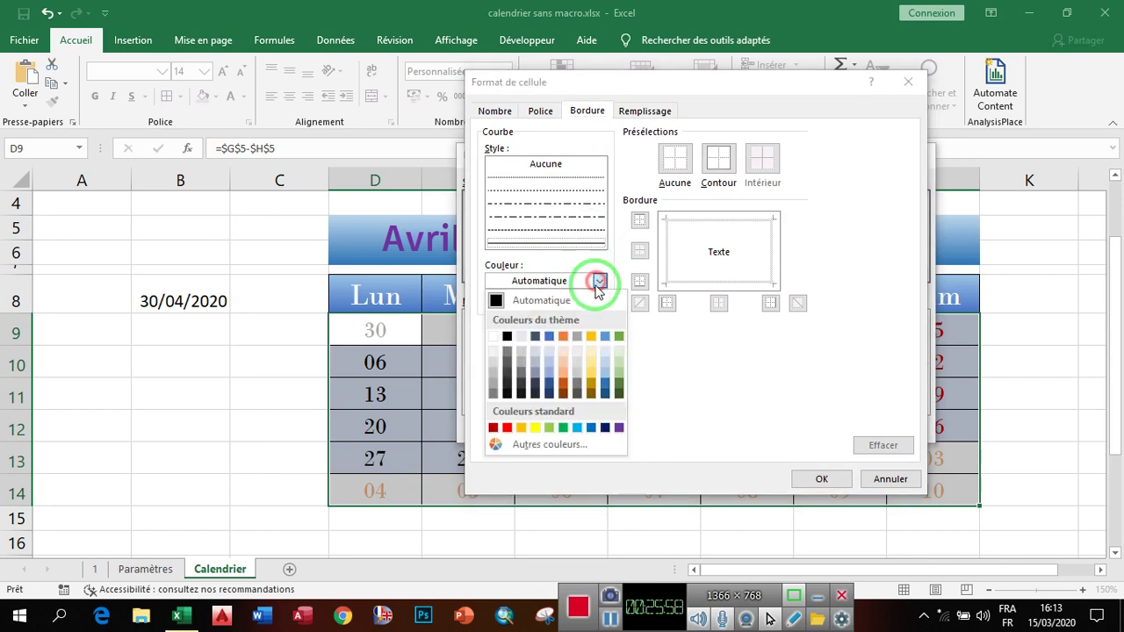
left_click(577, 428)
left_click(718, 163)
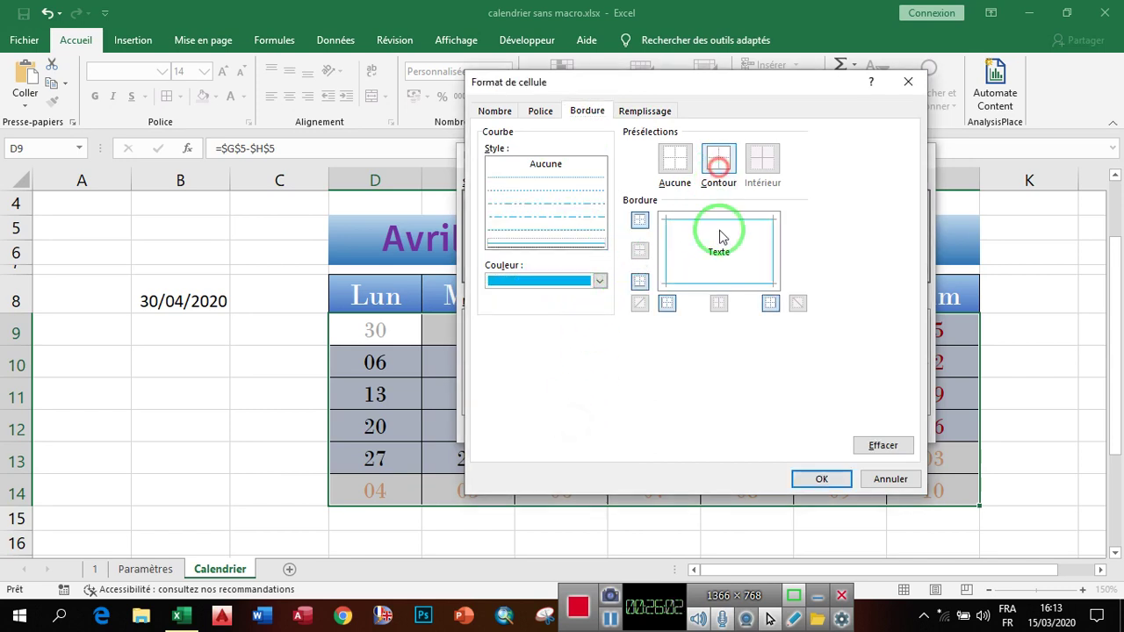
left_click(821, 478)
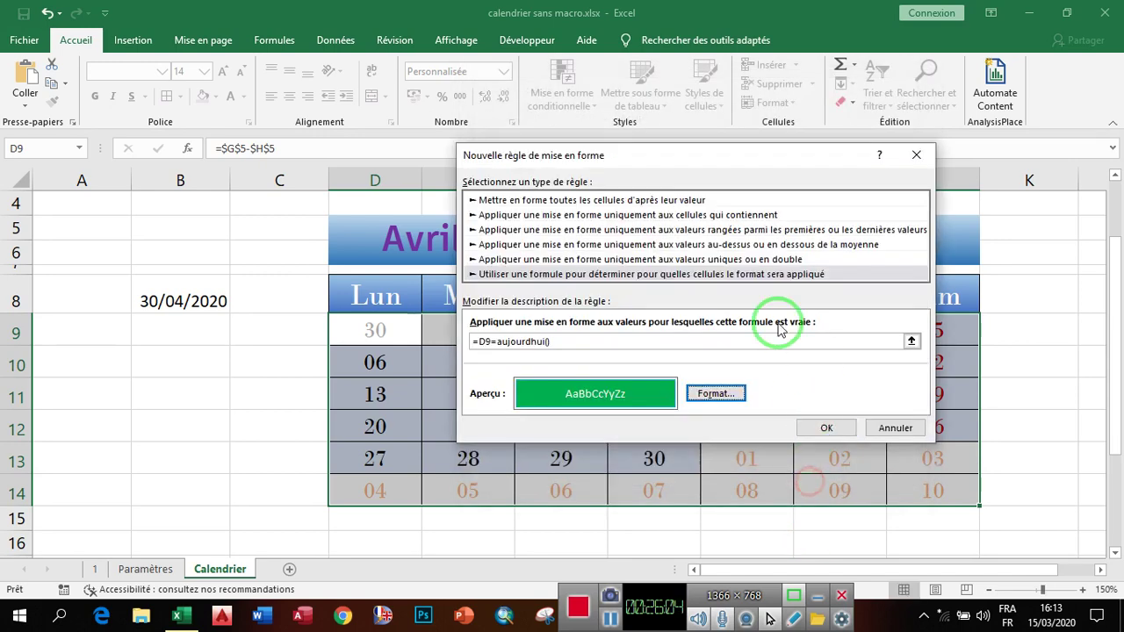
left_click(816, 428)
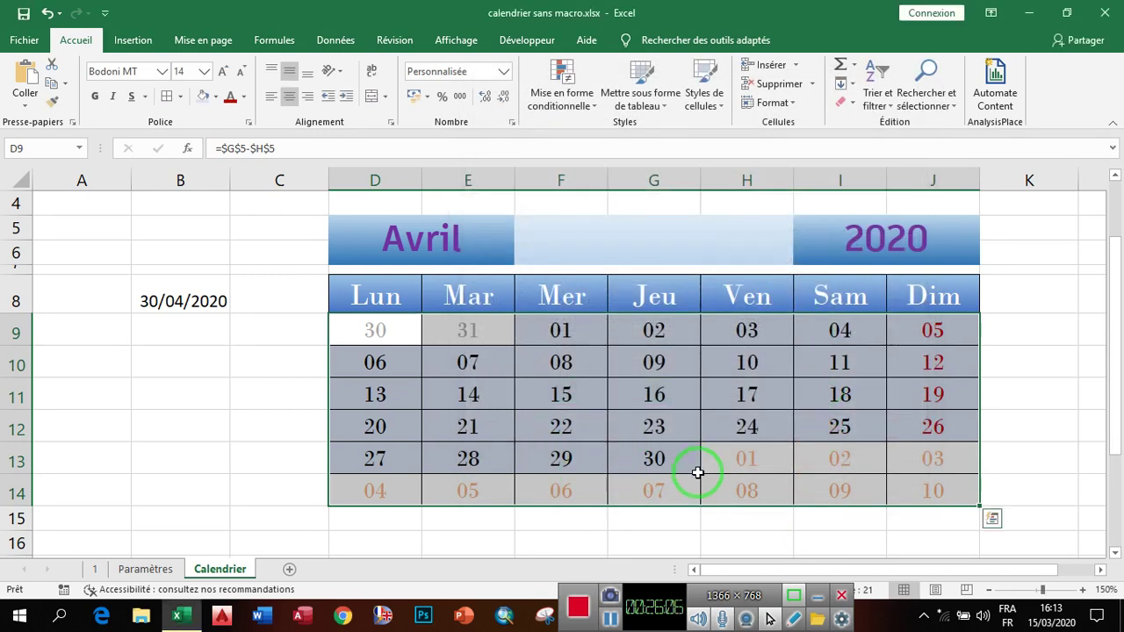
Set the calendar month to Mars using the month dropdown
left_click(500, 233)
left_click(522, 231)
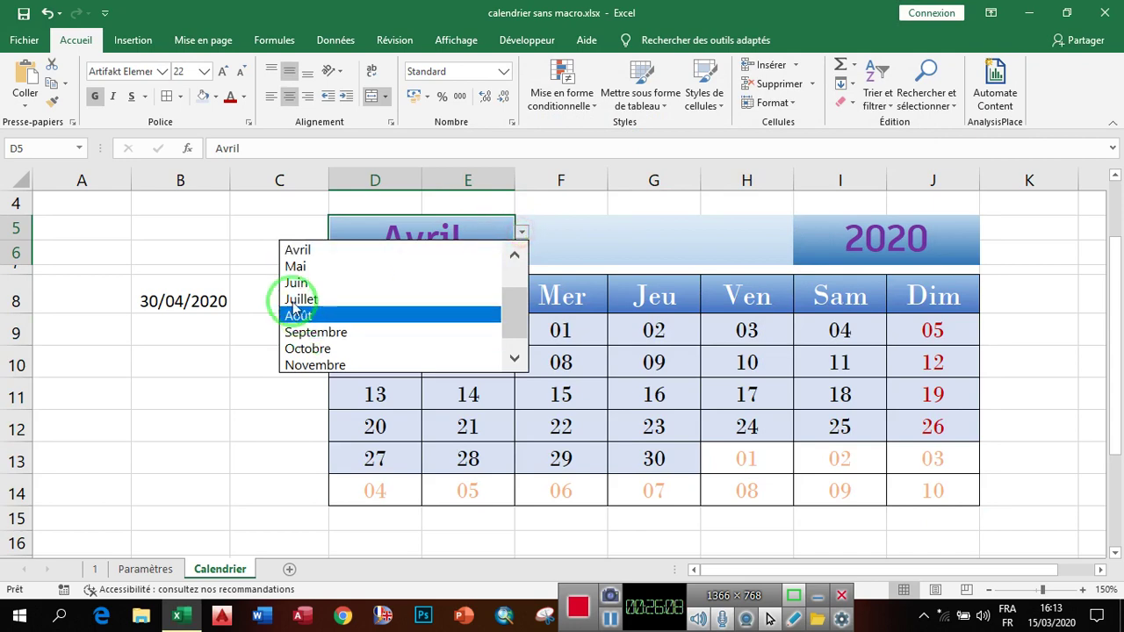
scroll(510, 260, "up", 3)
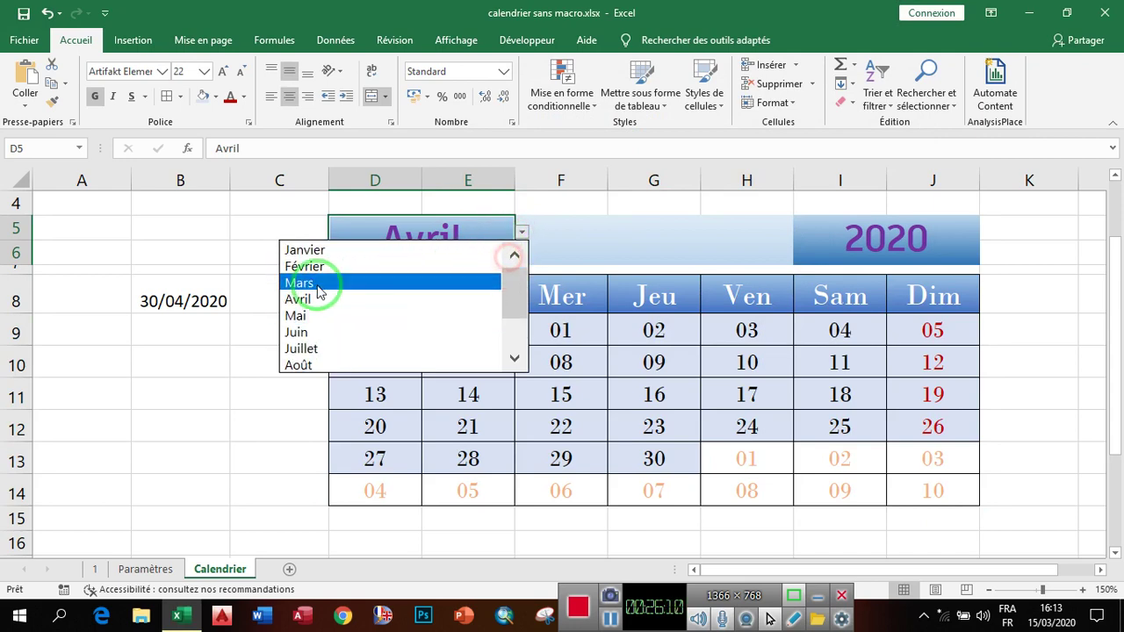
left_click(280, 285)
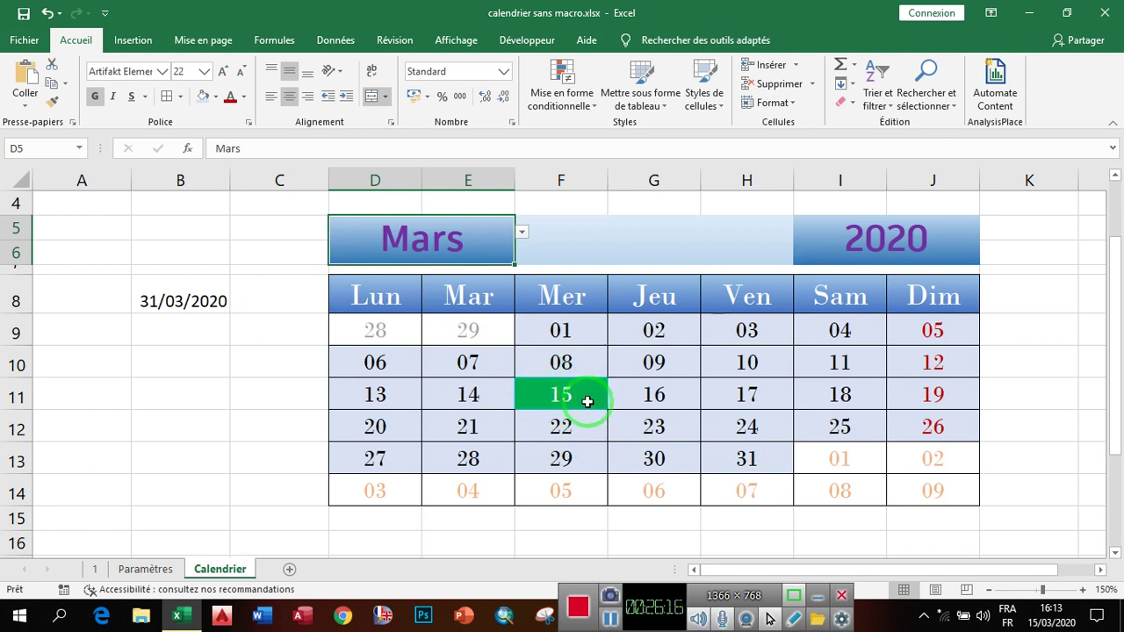
Check the formulas behind day 15, a next-month day and cell E9
left_click(586, 401)
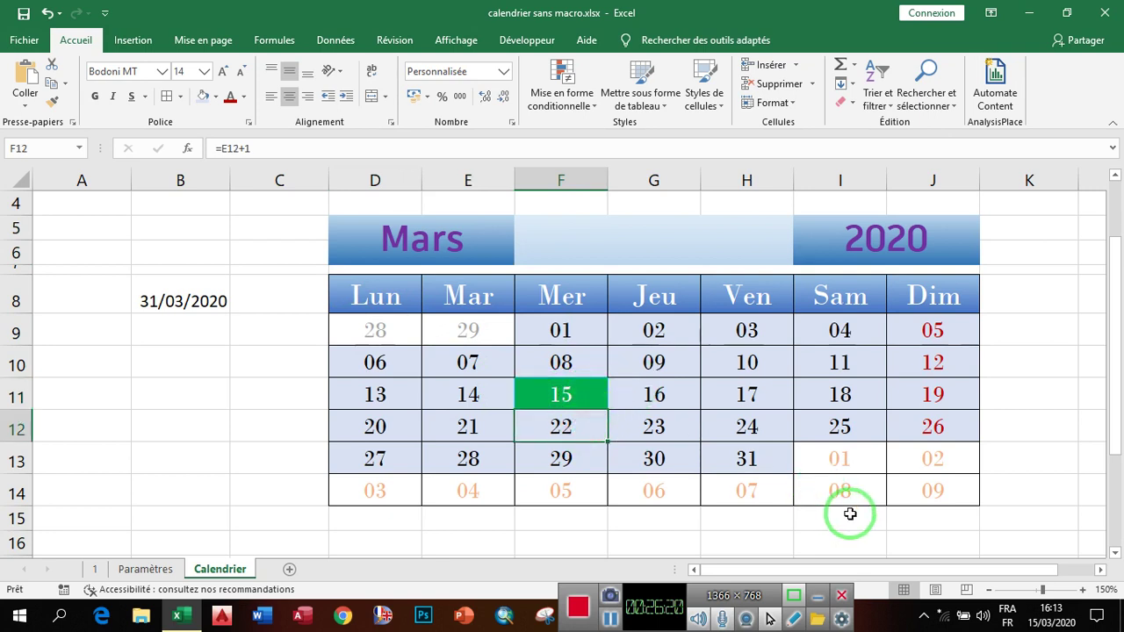
left_click(809, 479)
left_click(416, 390)
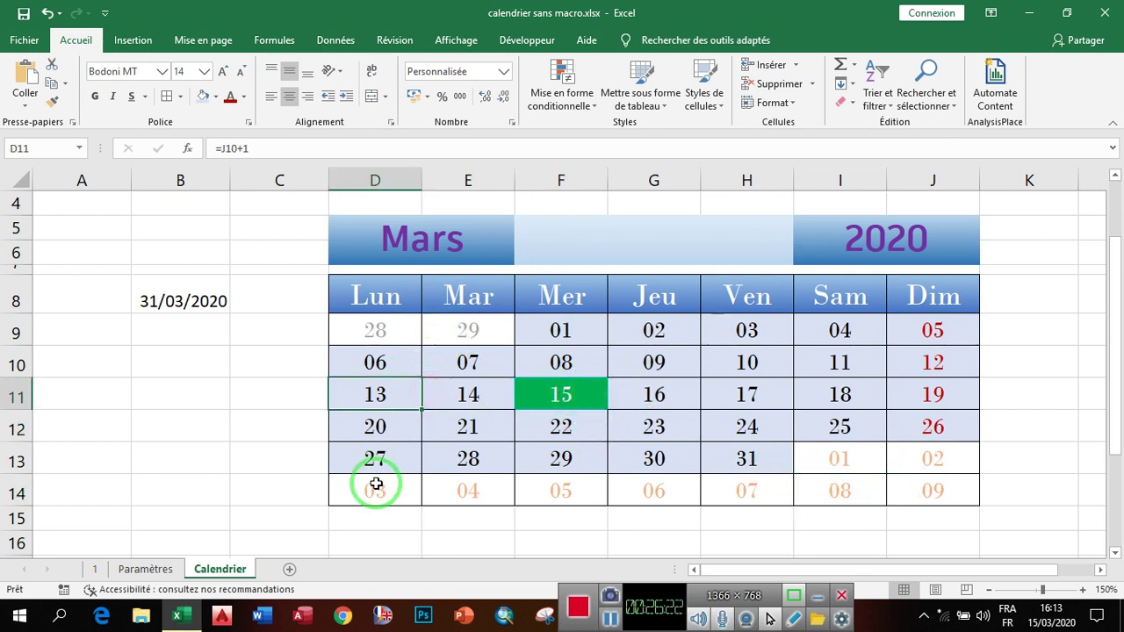
left_click(433, 335)
left_click(557, 253)
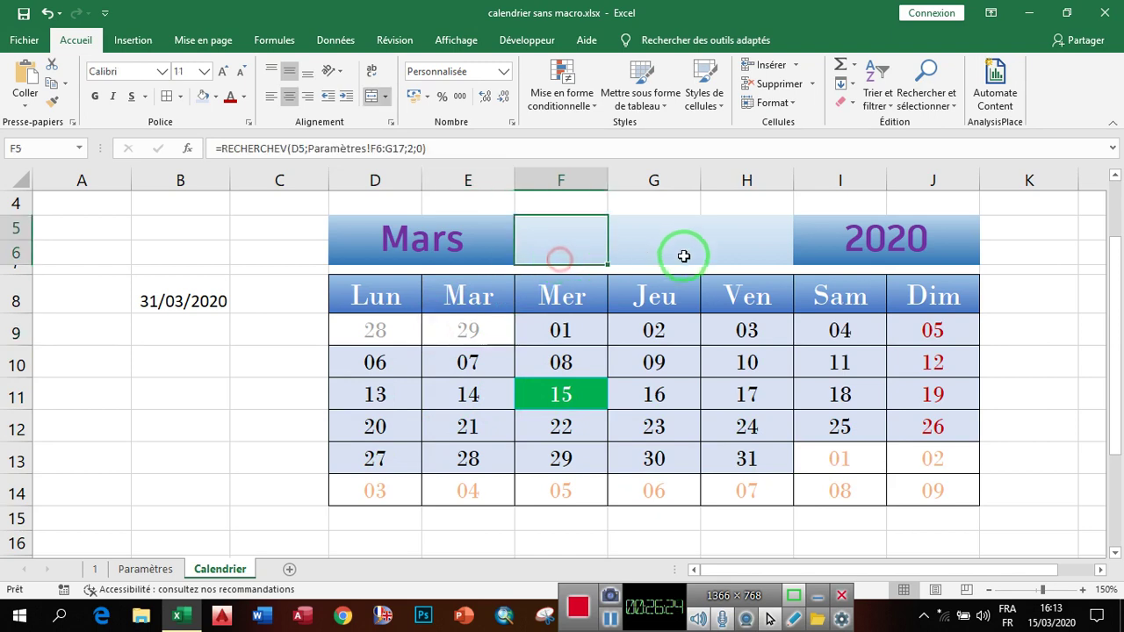
left_click(434, 246)
left_click(809, 233)
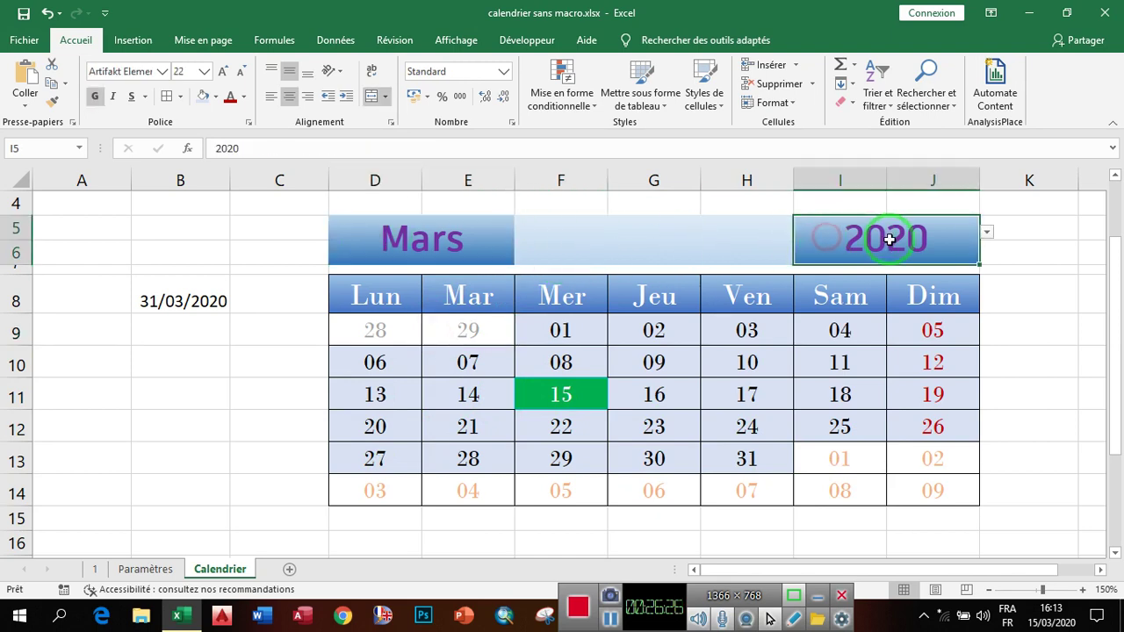
left_click(494, 239)
left_click(95, 569)
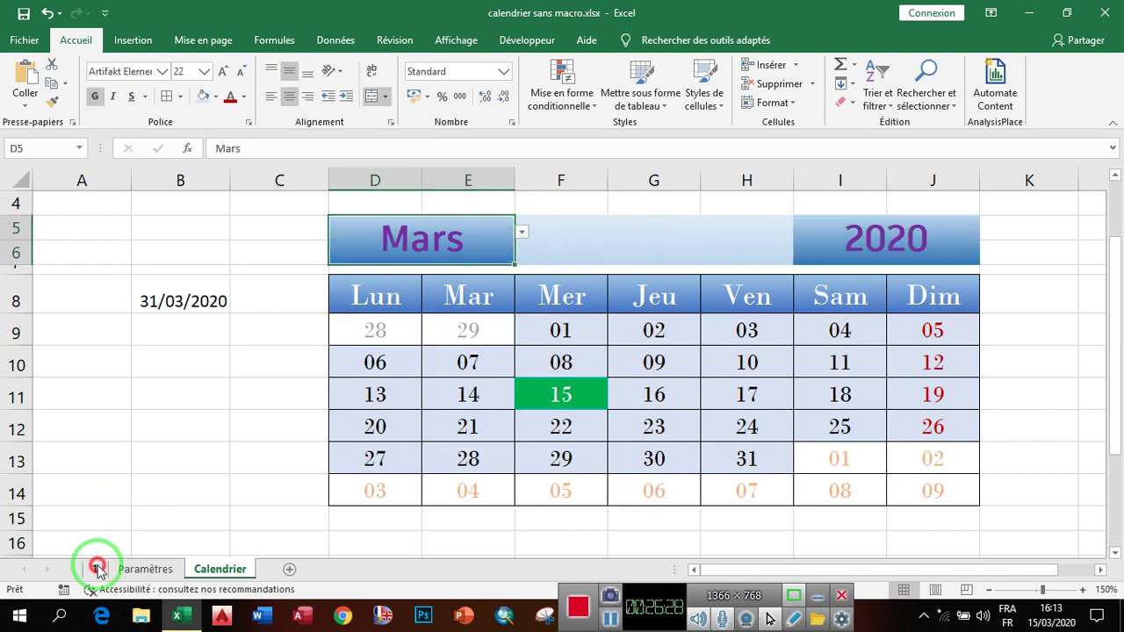
left_click(240, 252)
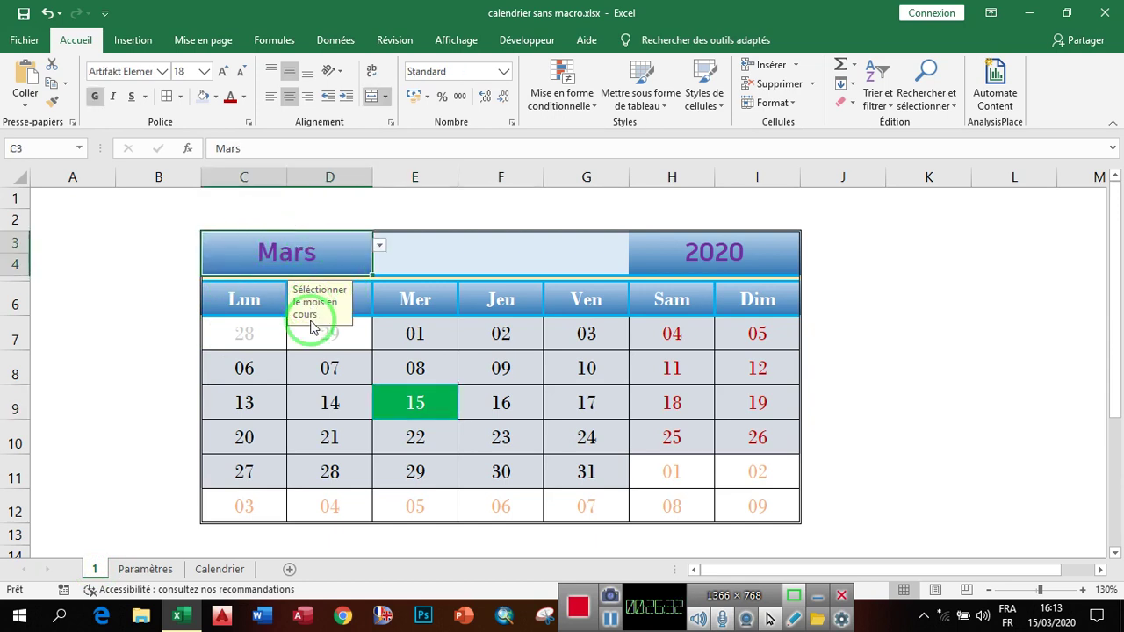
left_click(661, 256)
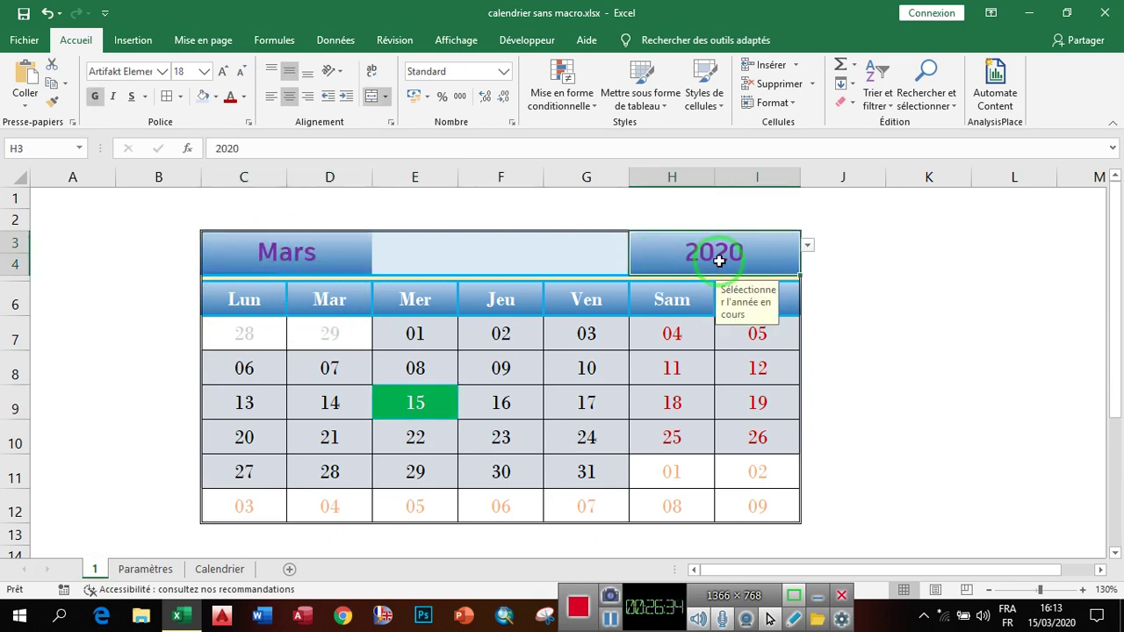
left_click(226, 570)
left_click(411, 255)
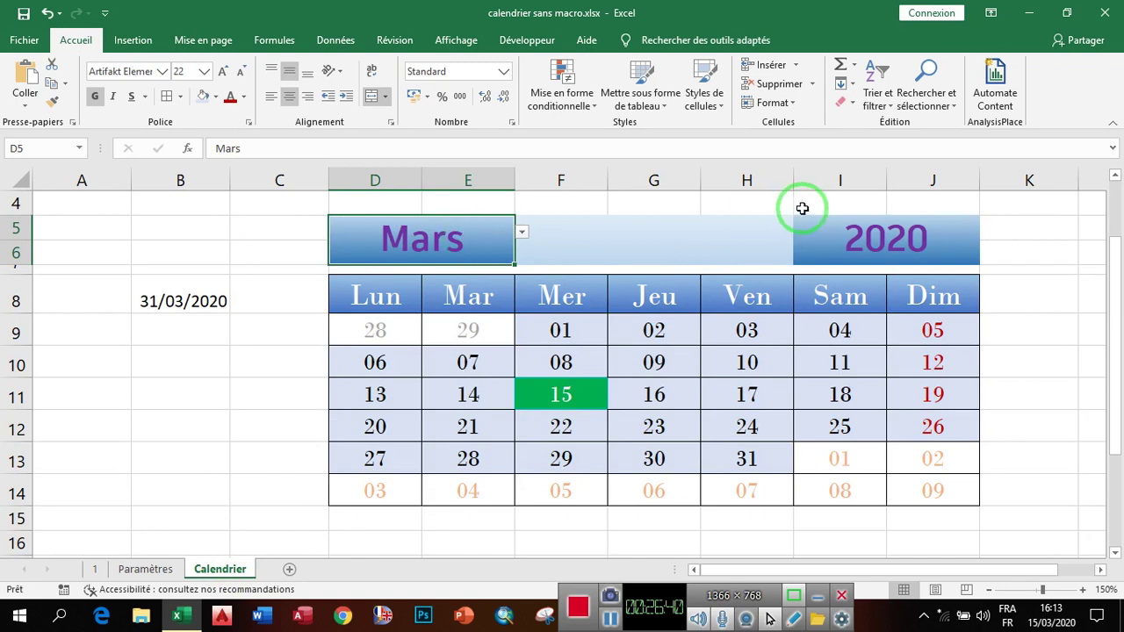
left_click(853, 232)
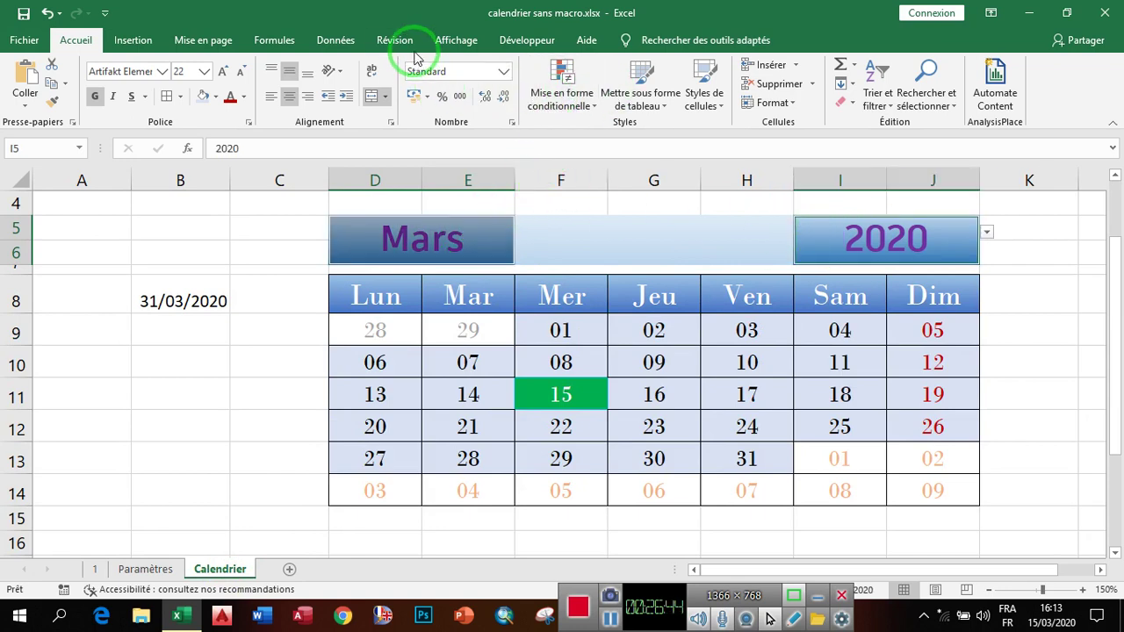
left_click_drag(538, 300, 495, 271)
left_click(461, 249)
left_click(430, 250)
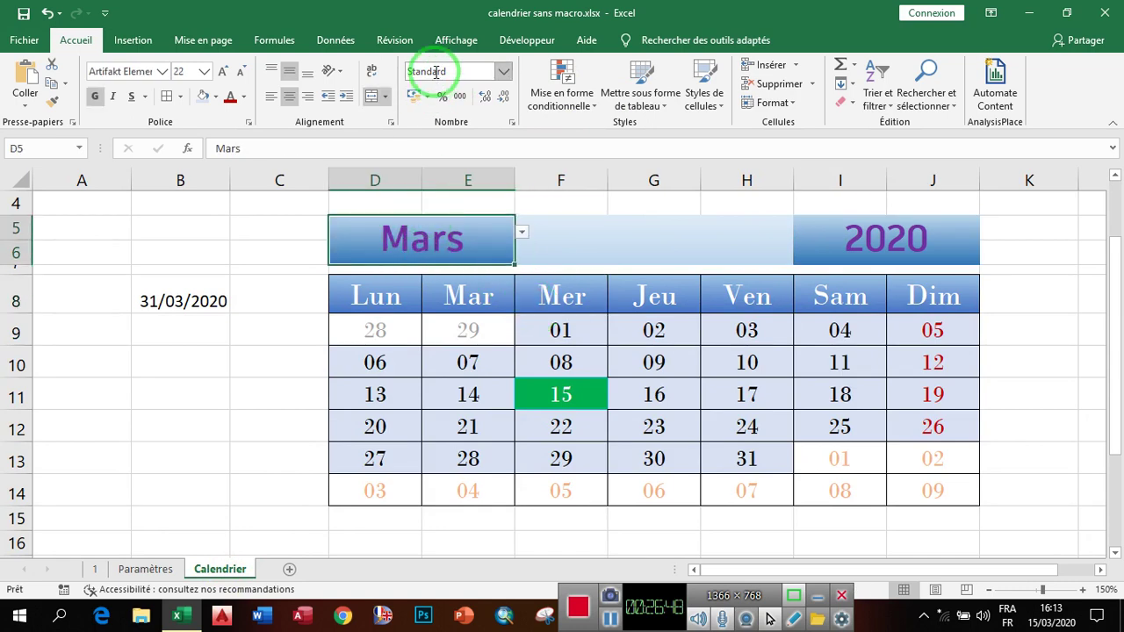
Add the validation input message 'Sélectionner le mois en cours' to month cell D5
left_click(332, 40)
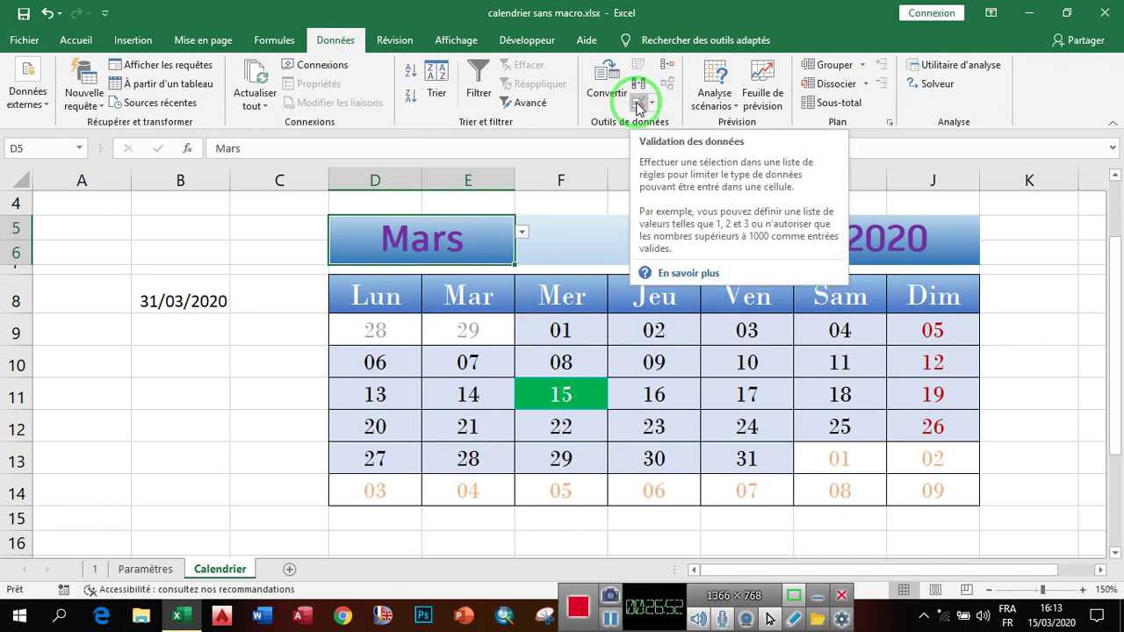
left_click(637, 103)
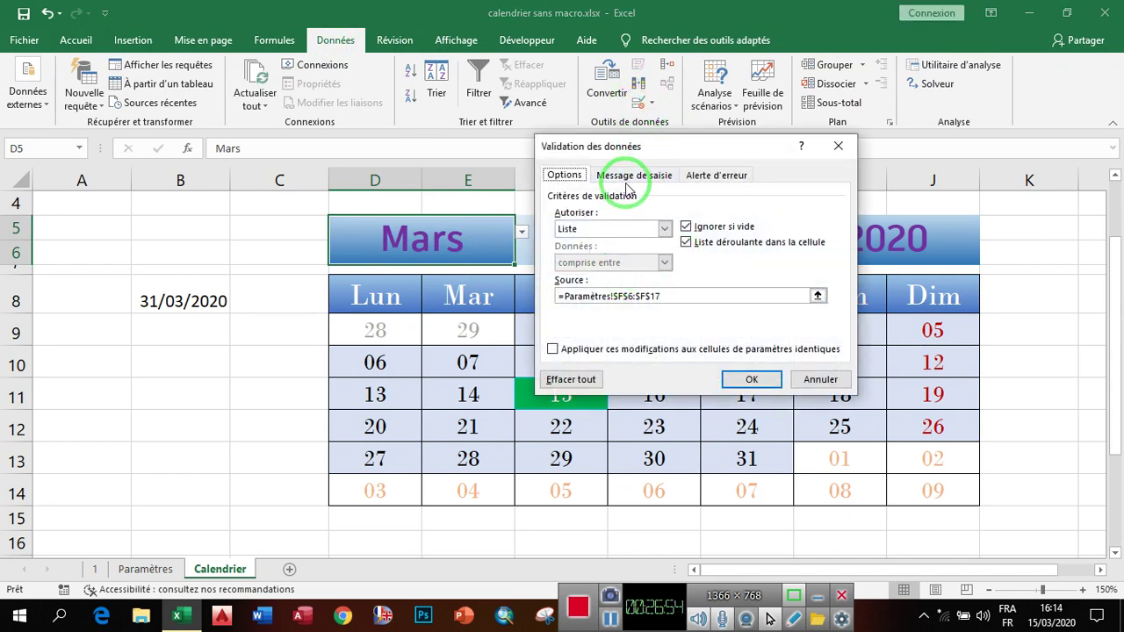
left_click(629, 179)
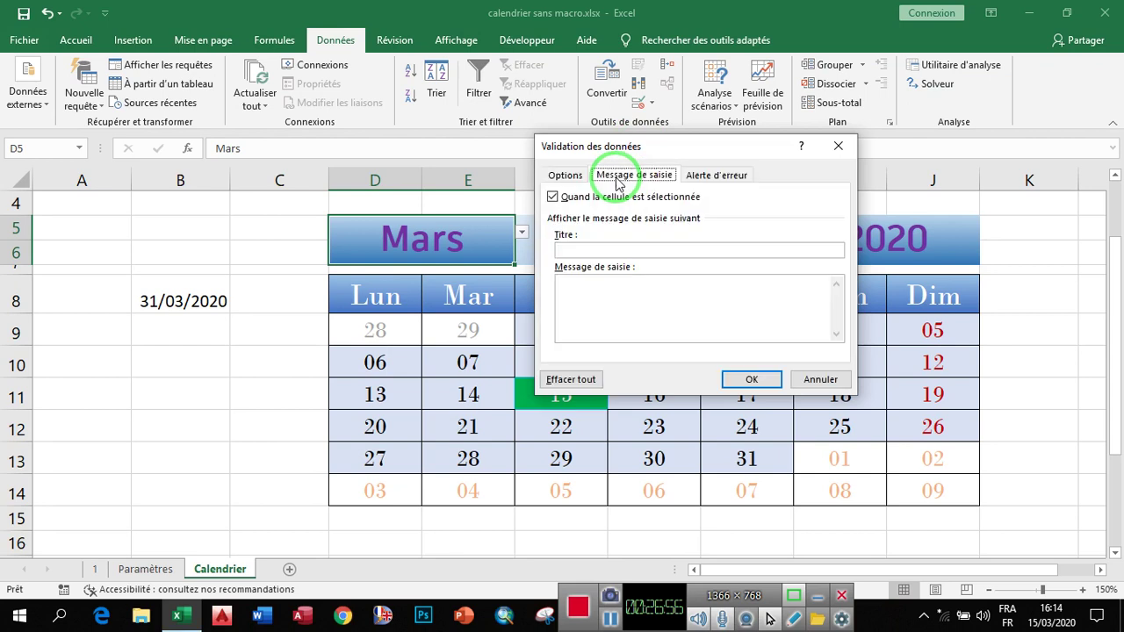
left_click(590, 280)
type("Séléctionner le mois en cours")
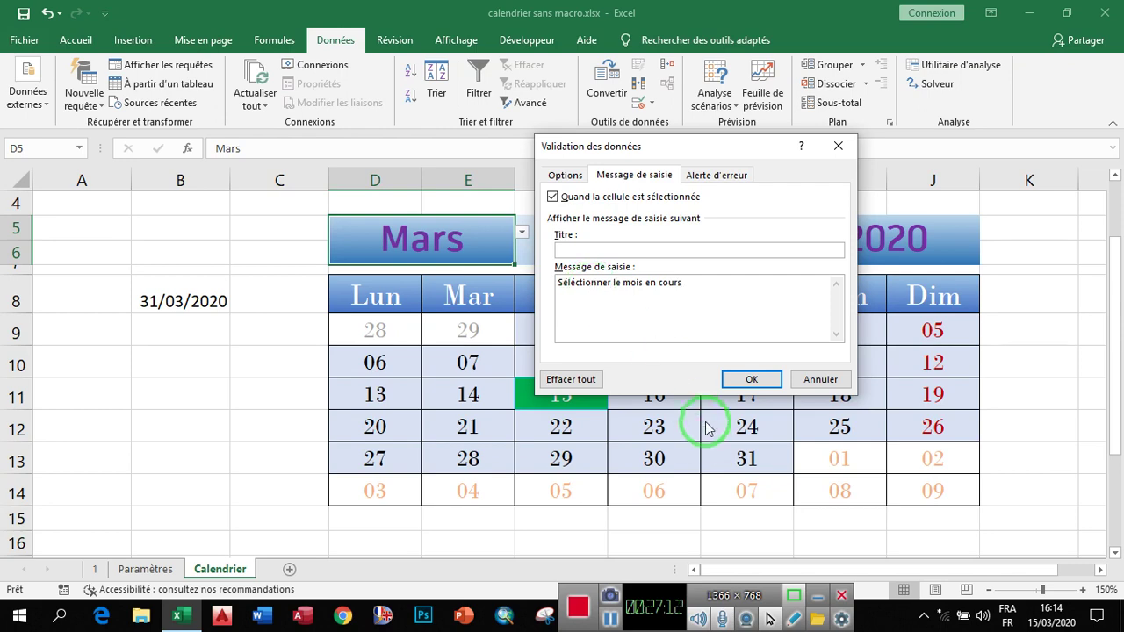
left_click(760, 381)
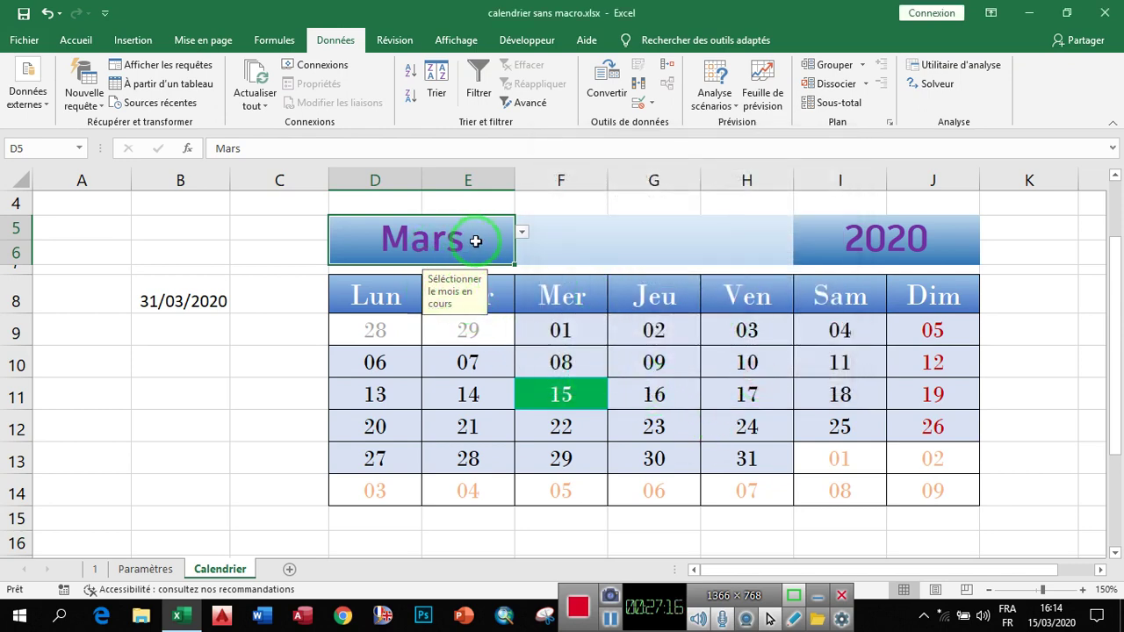
left_click(957, 248)
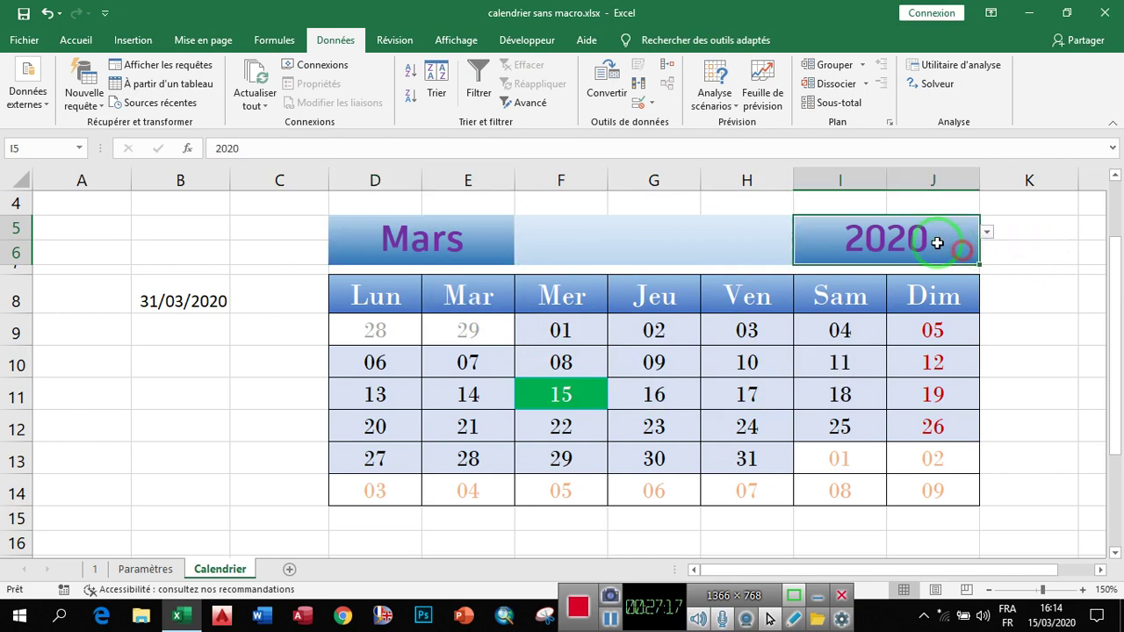
Add the validation input message 'Sélectionner l'année en cours' to year cell I5
left_click(639, 105)
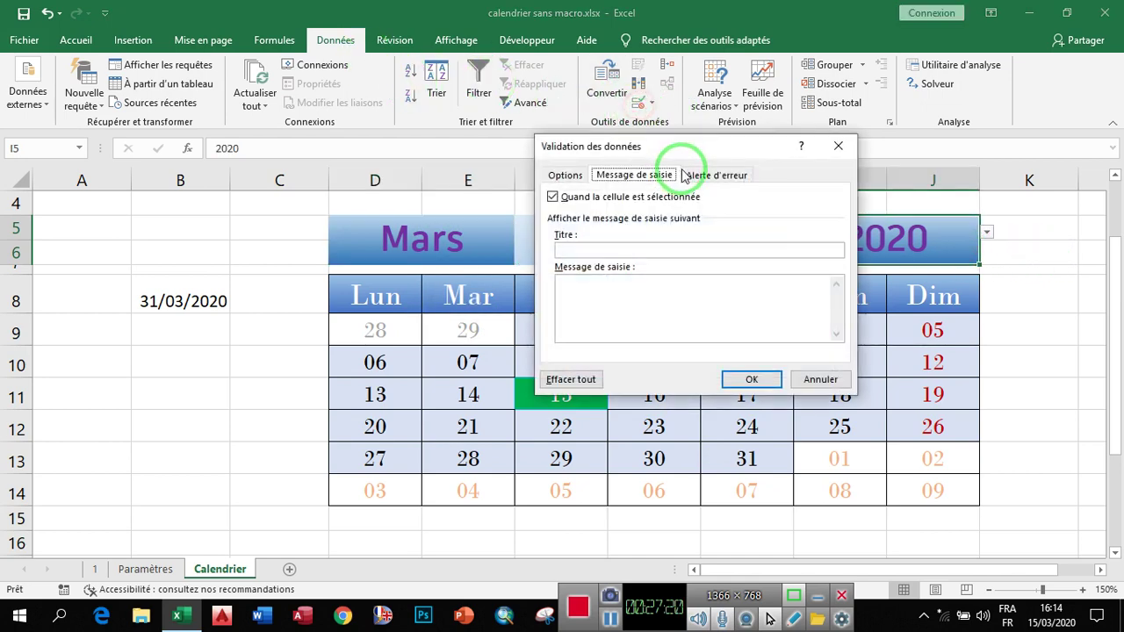
left_click(607, 284)
type("Sélectionnez l'année en cour")
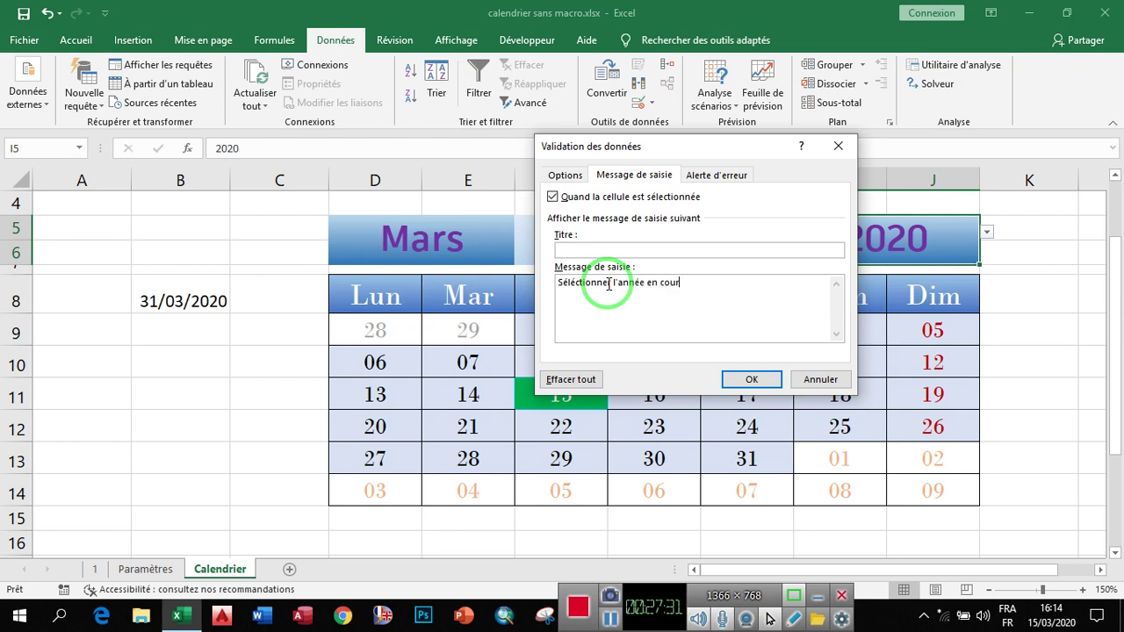
type("s")
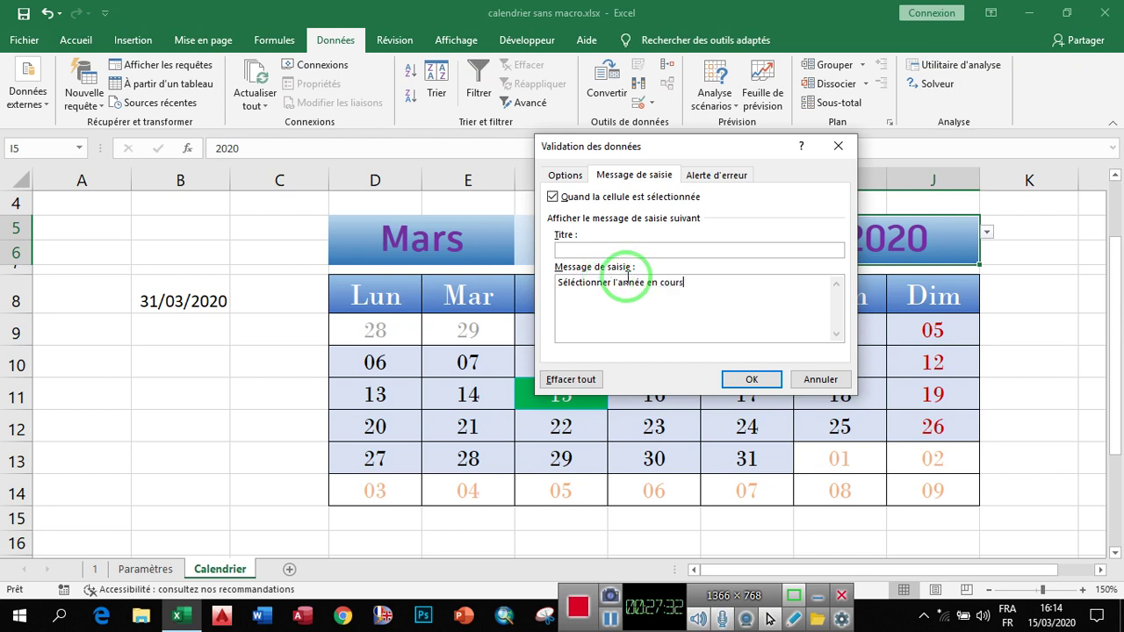
left_click(752, 379)
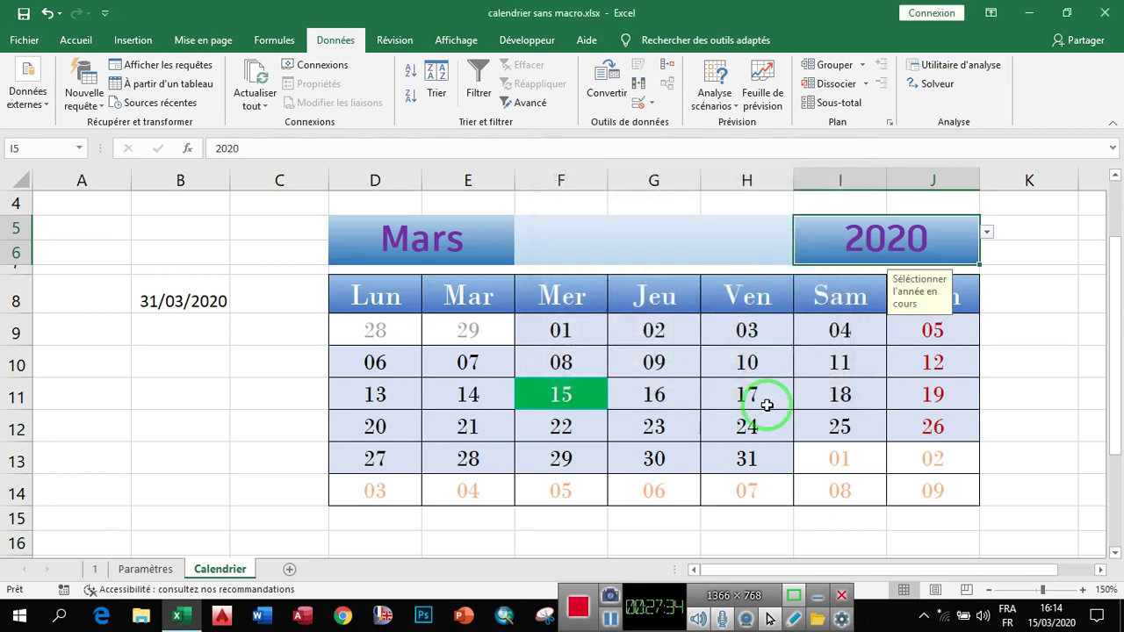
left_click(744, 384)
Give the whole calendar range D5:J14 an outline border
left_click(853, 300)
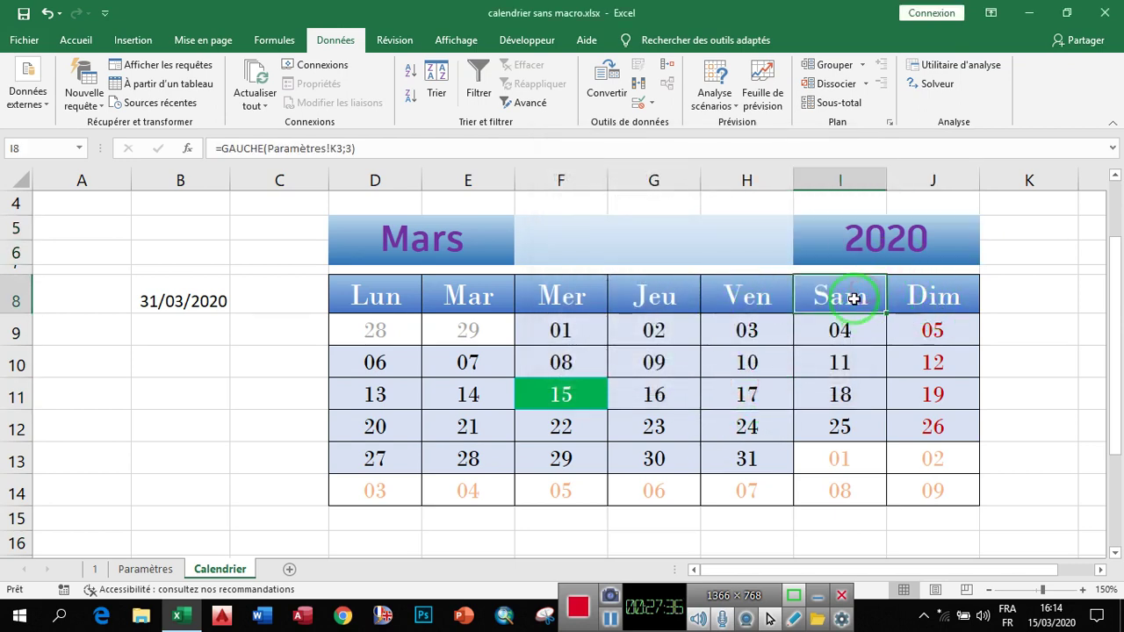
left_click(654, 384)
scroll(711, 244, "up", 1)
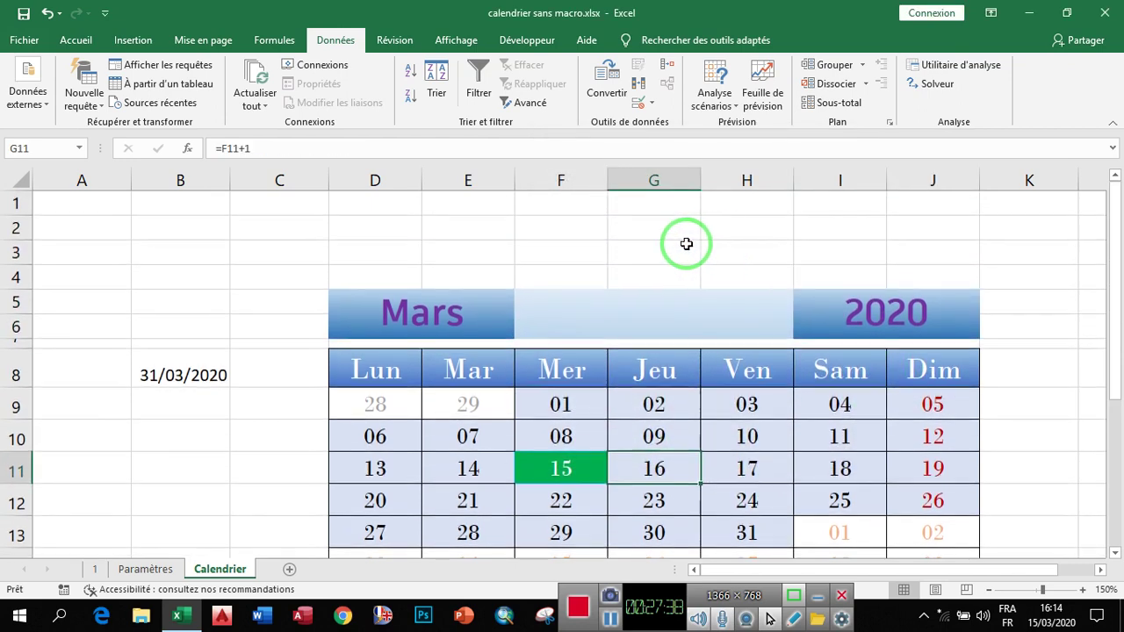
scroll(627, 246, "down", 2)
scroll(492, 246, "up", 1)
left_click_drag(367, 236, 892, 493)
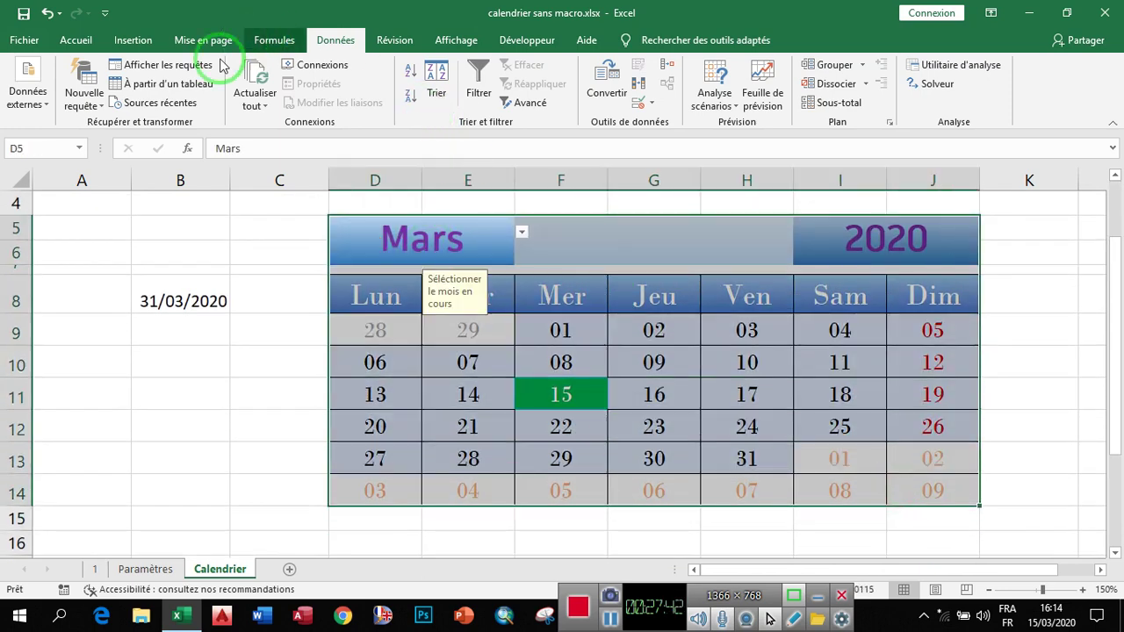
left_click(76, 39)
left_click(392, 127)
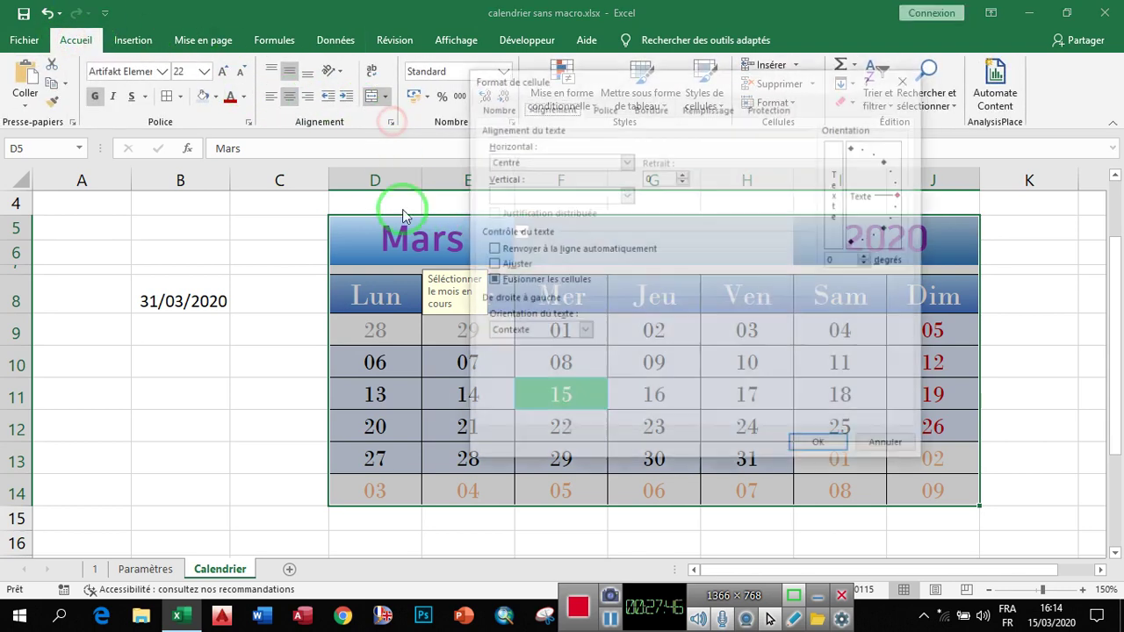
left_click(667, 108)
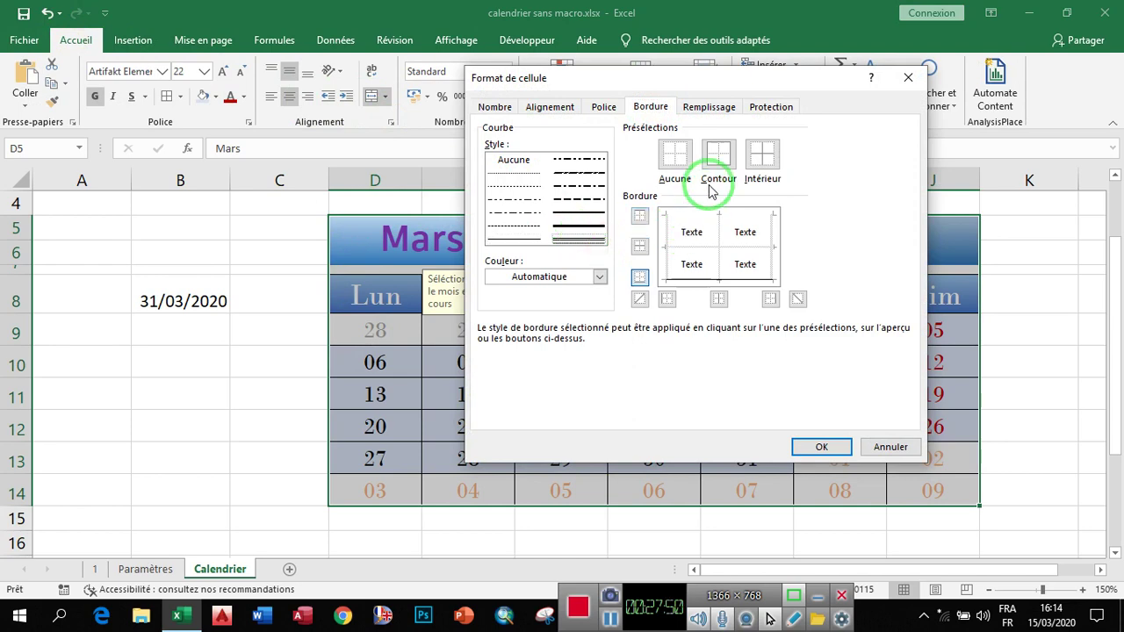
left_click(718, 155)
left_click(822, 447)
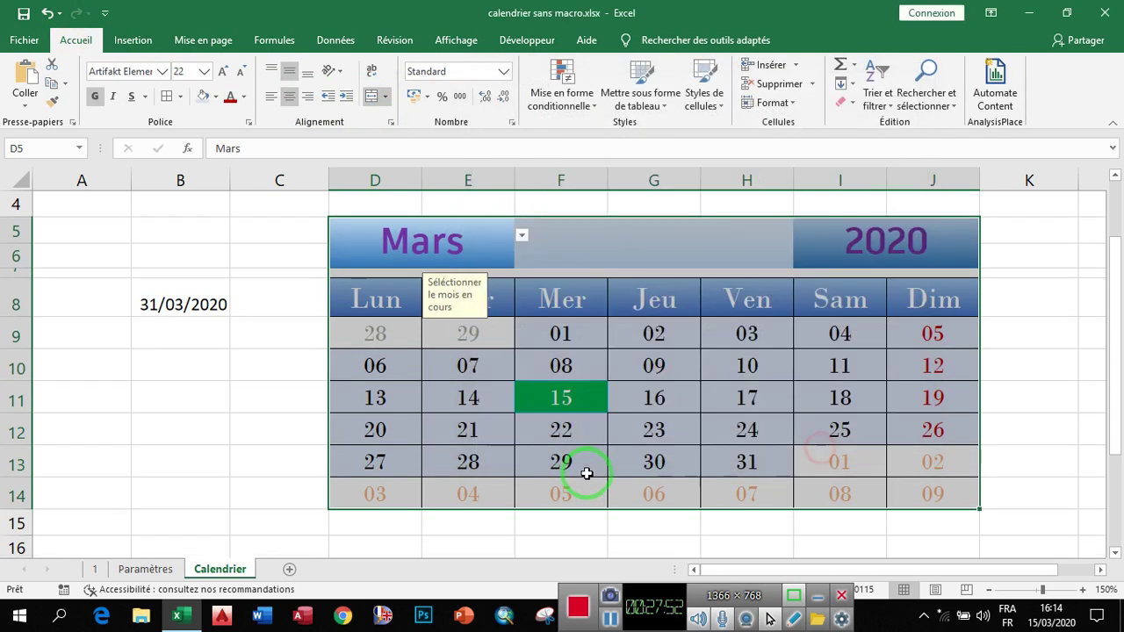
Check the day cell formulas, the F5 and G5 helpers, and the end-of-month date in B8
left_click(602, 471)
left_click(670, 397)
left_click(597, 274)
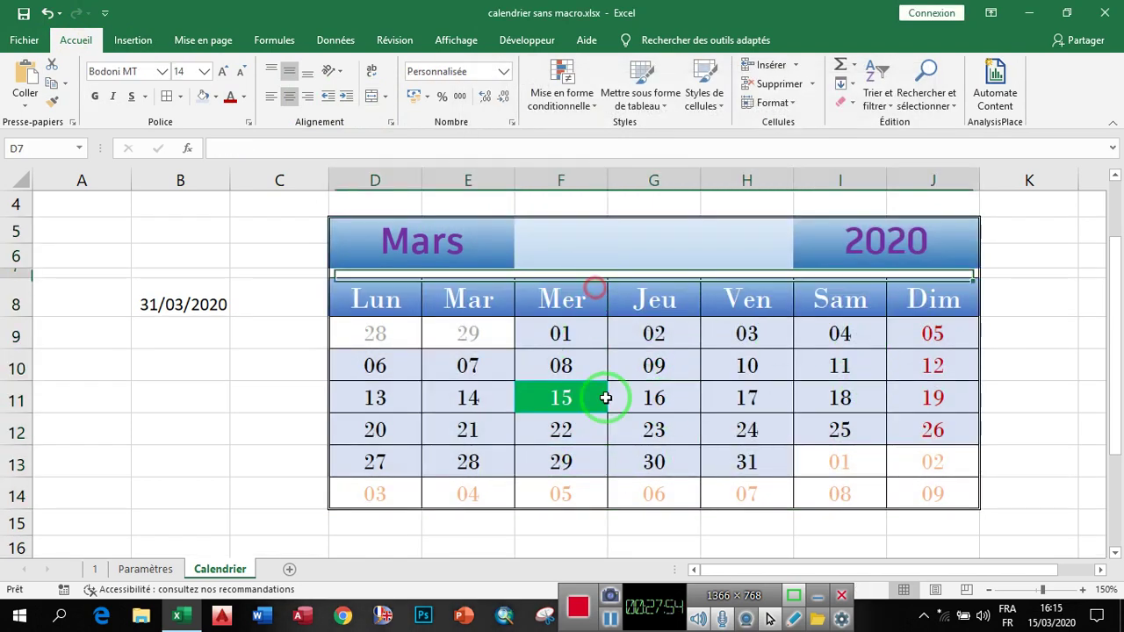
left_click(628, 428)
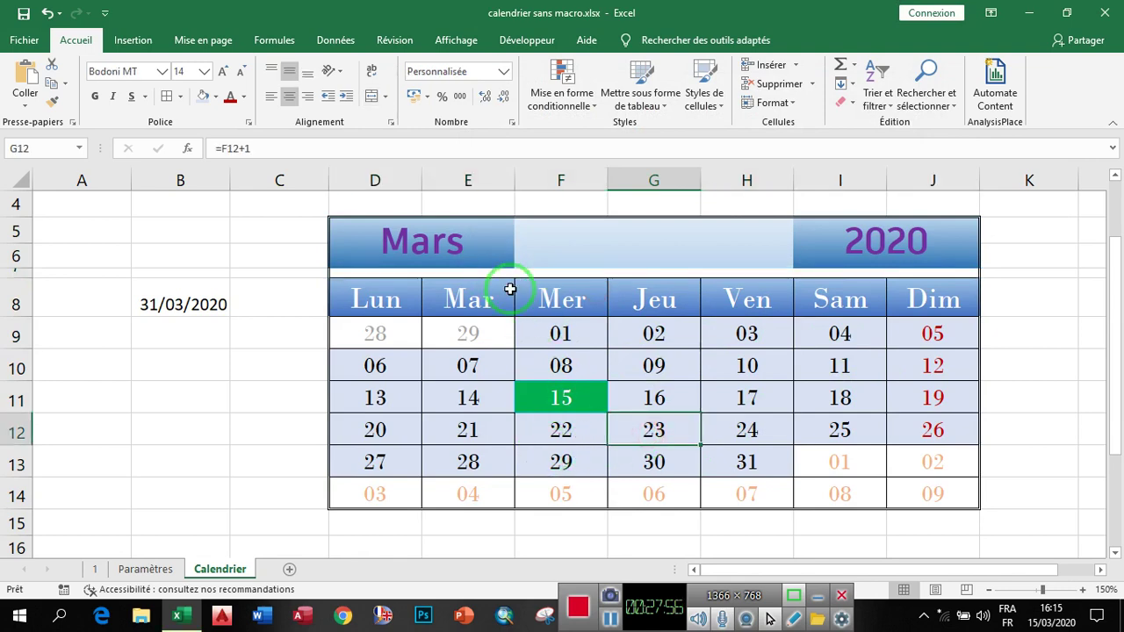
left_click(655, 262)
left_click(588, 258)
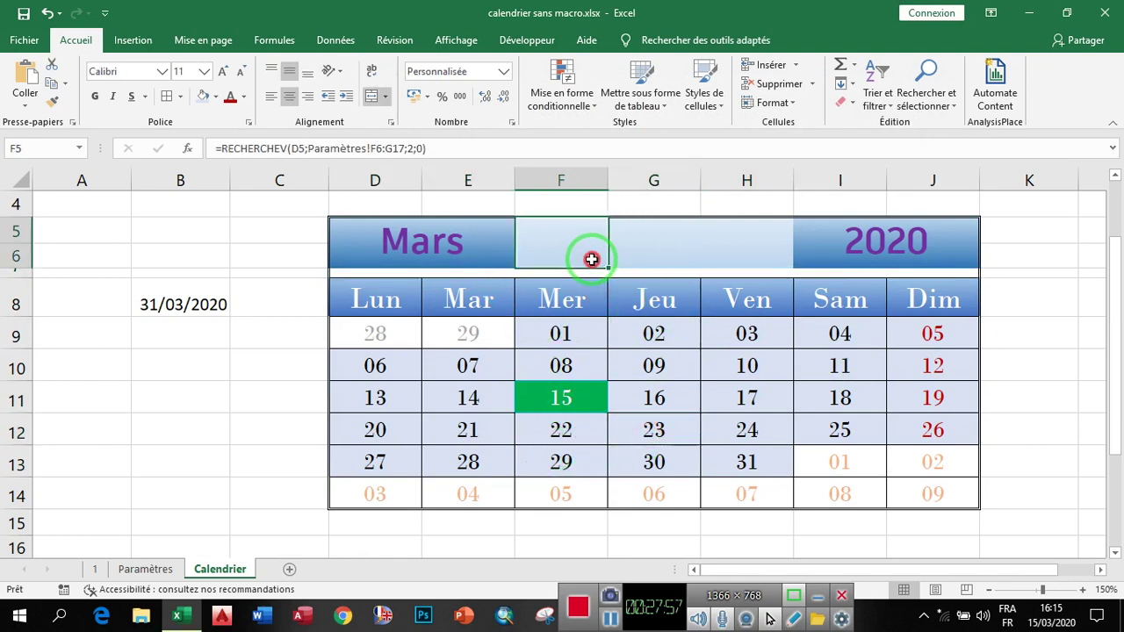
left_click(684, 250)
left_click(628, 332)
left_click(574, 243)
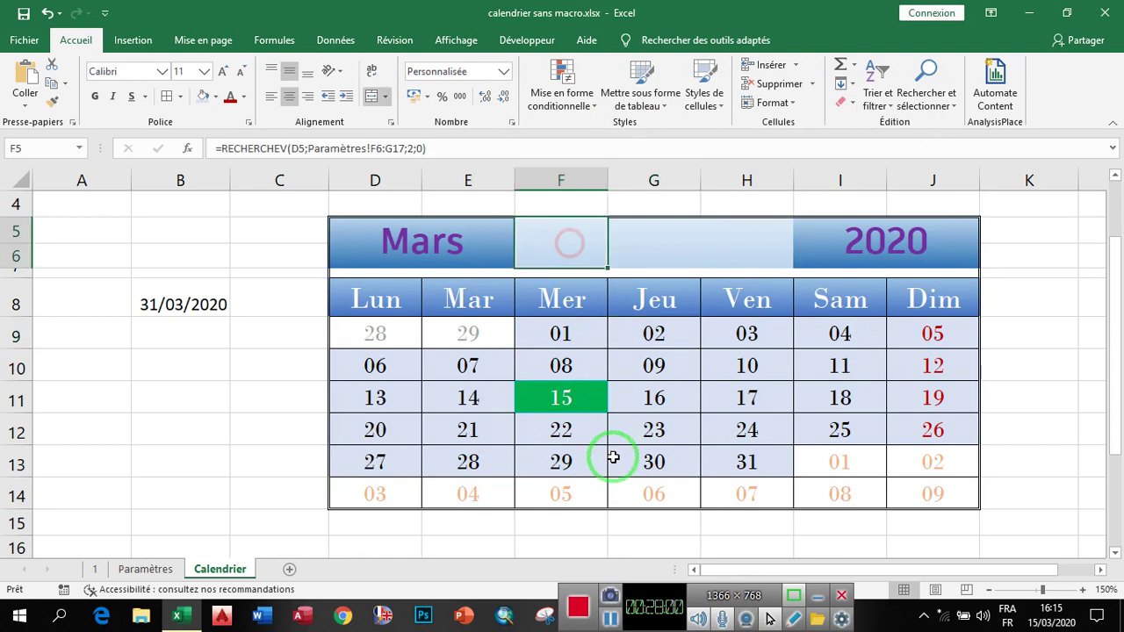
left_click(177, 299)
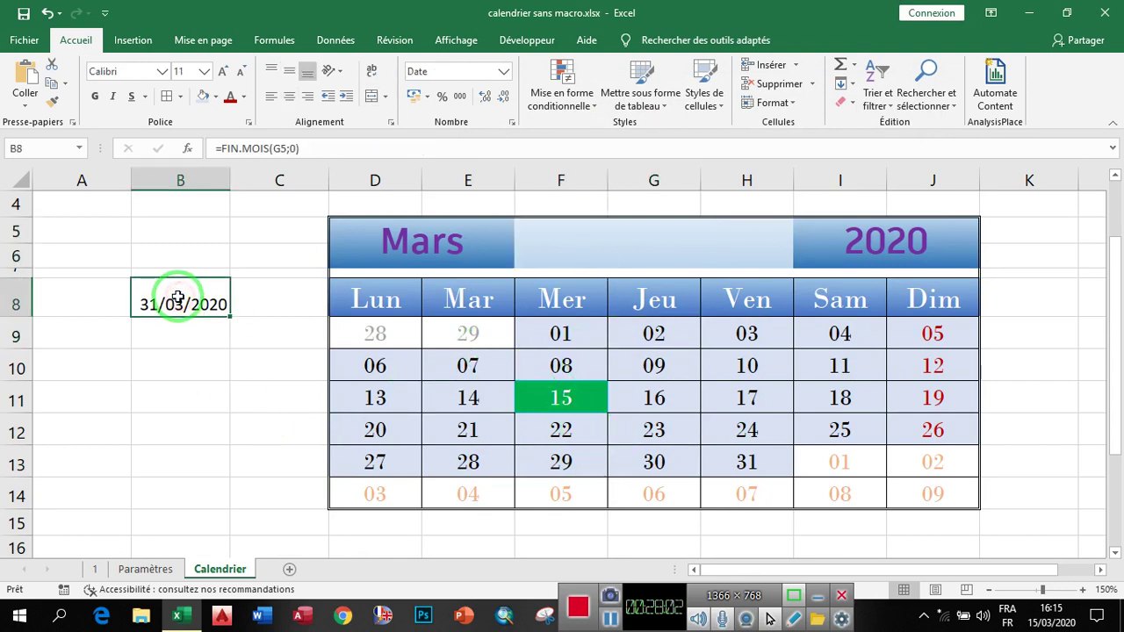
left_click(630, 401)
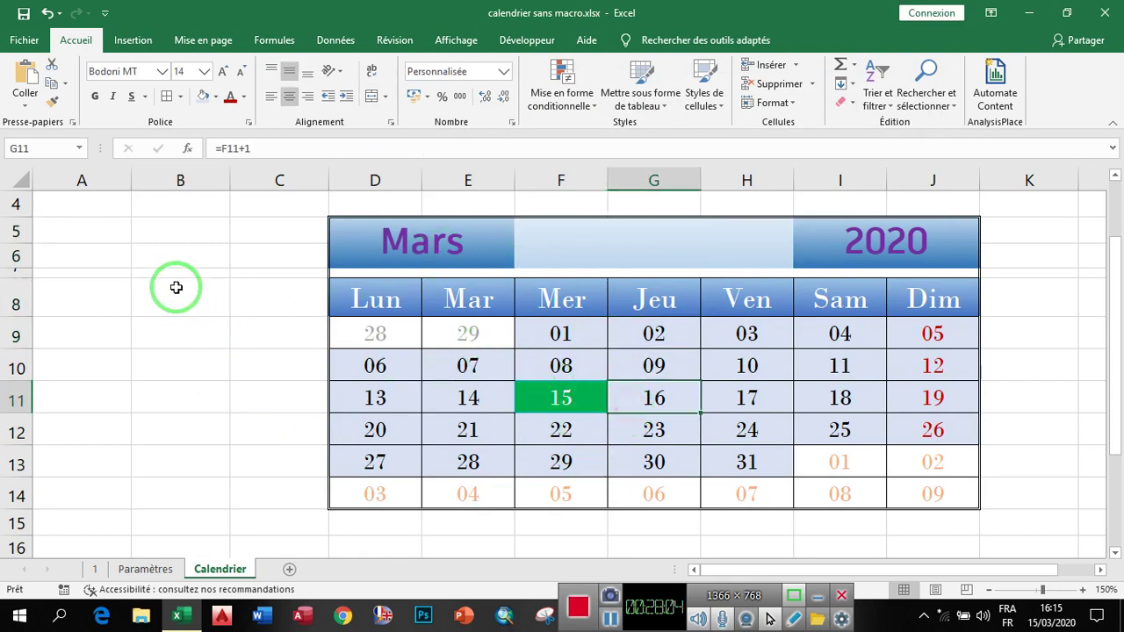
Turn off the sheet gridlines, then select the entire sheet with Ctrl+A
left_click(453, 40)
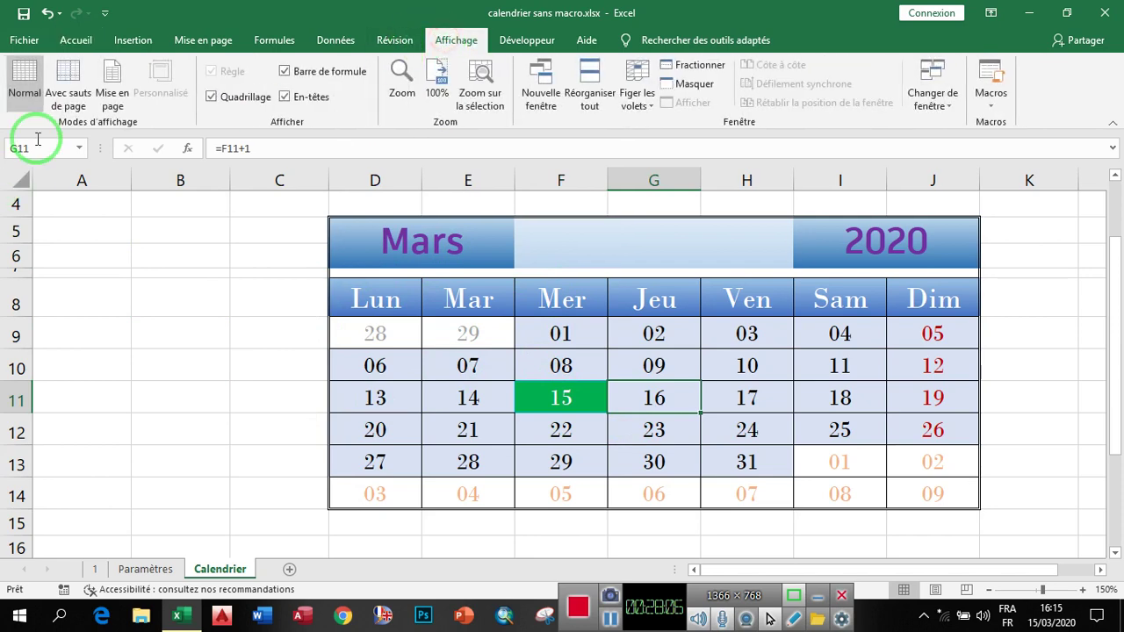
left_click(225, 103)
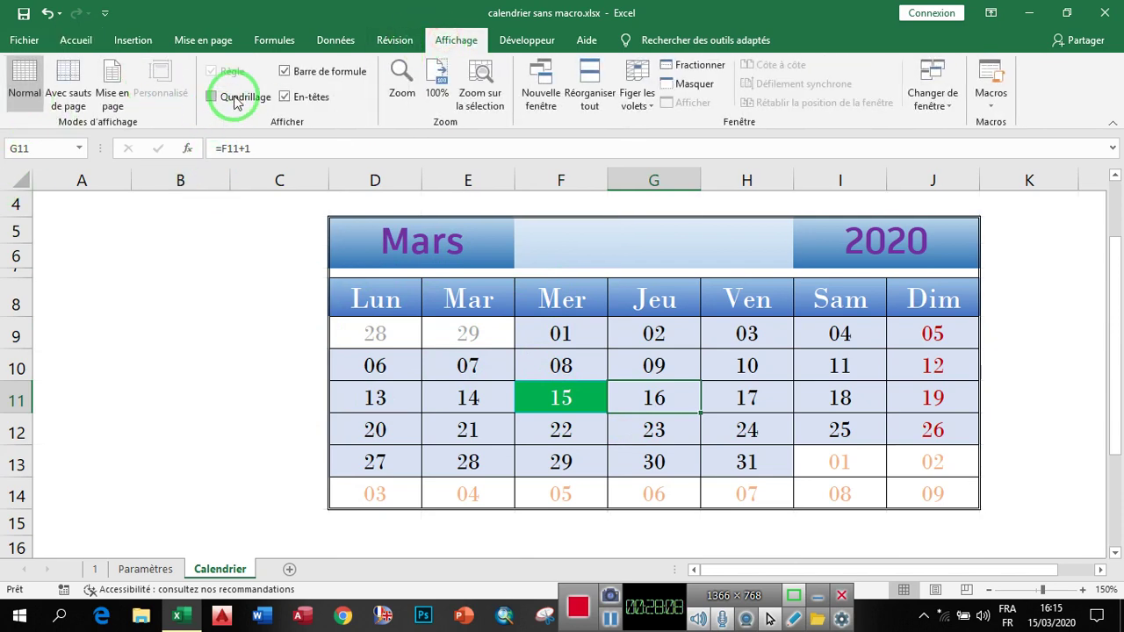
left_click(167, 235)
left_click(196, 390)
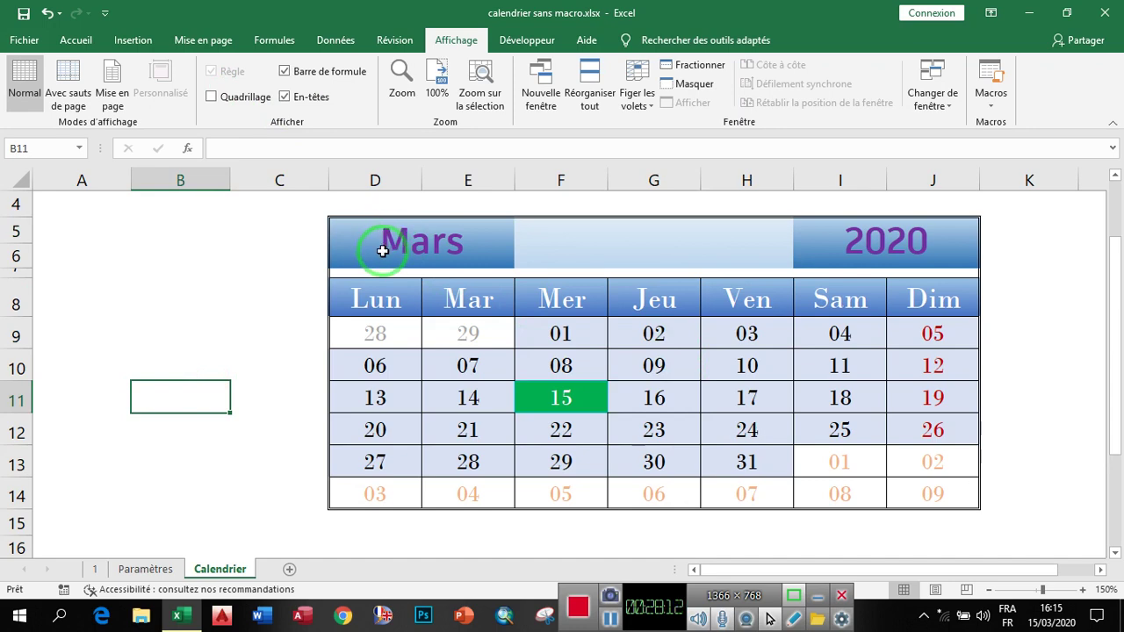
left_click(164, 283)
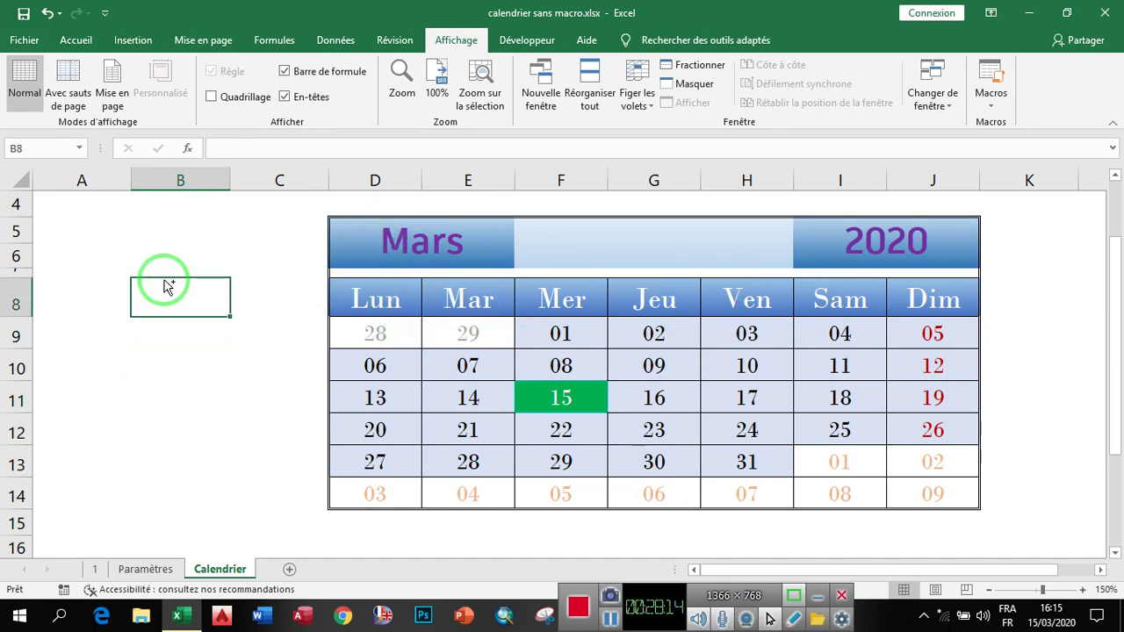
key("ctrl+a")
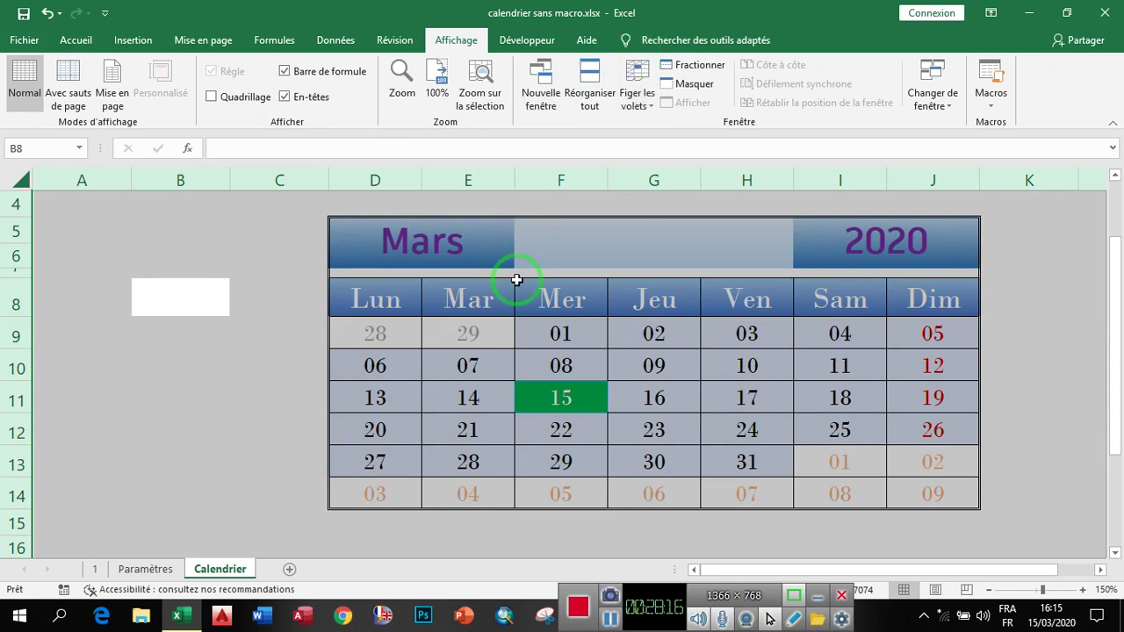
Clear the Locked option in Format Cells > Protection for all cells on the Calendrier sheet
right_click(532, 336)
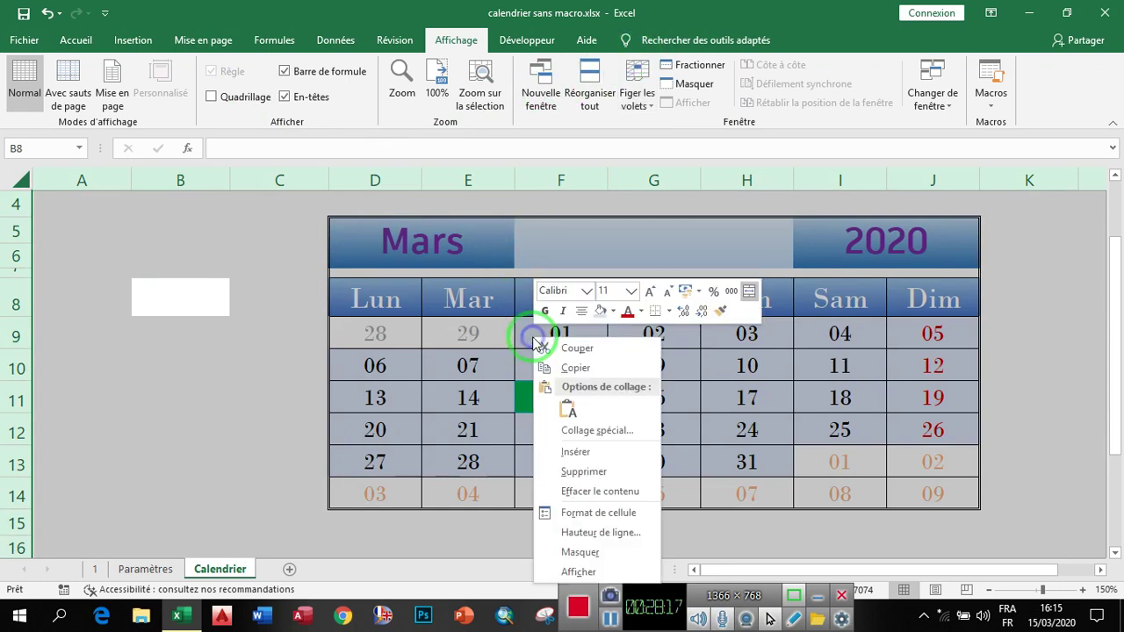
left_click(599, 518)
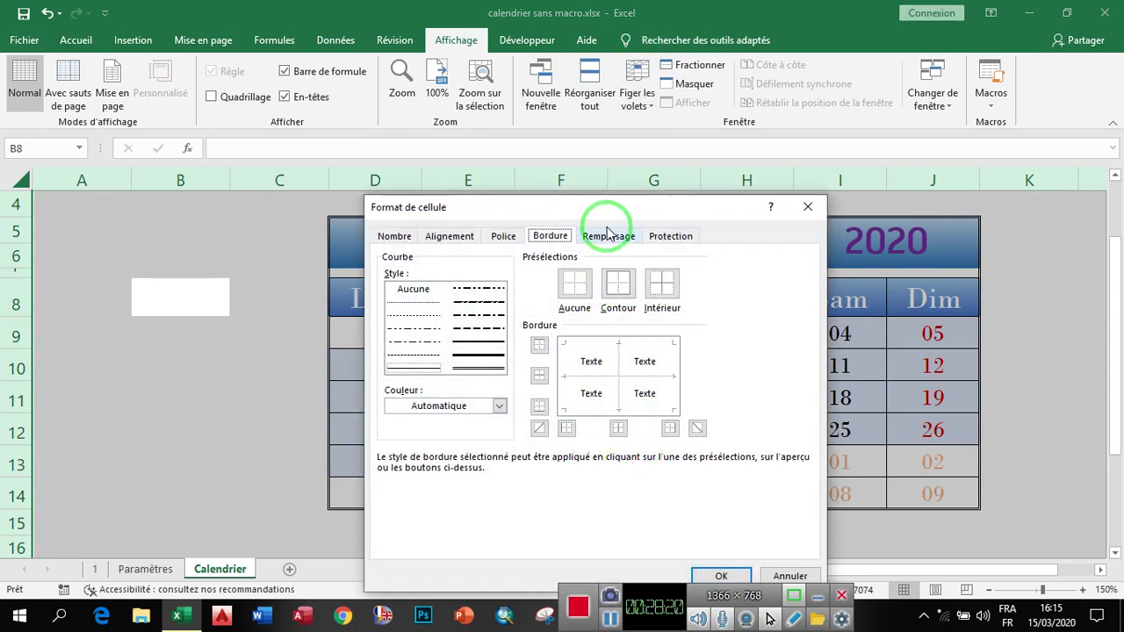
left_click(673, 237)
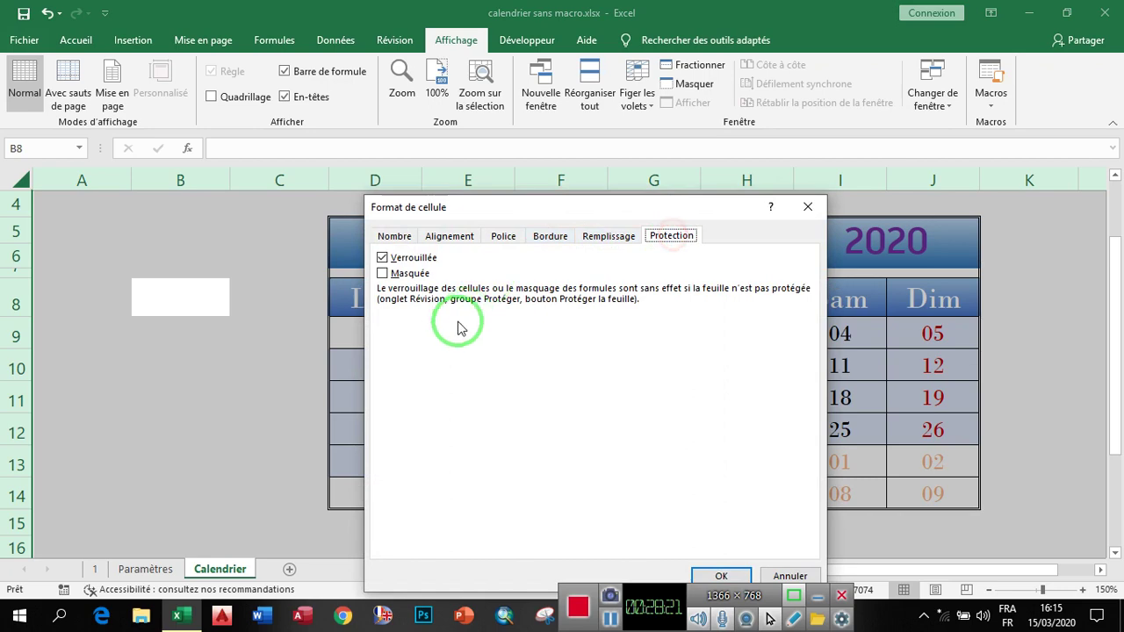
left_click(411, 258)
left_click(718, 575)
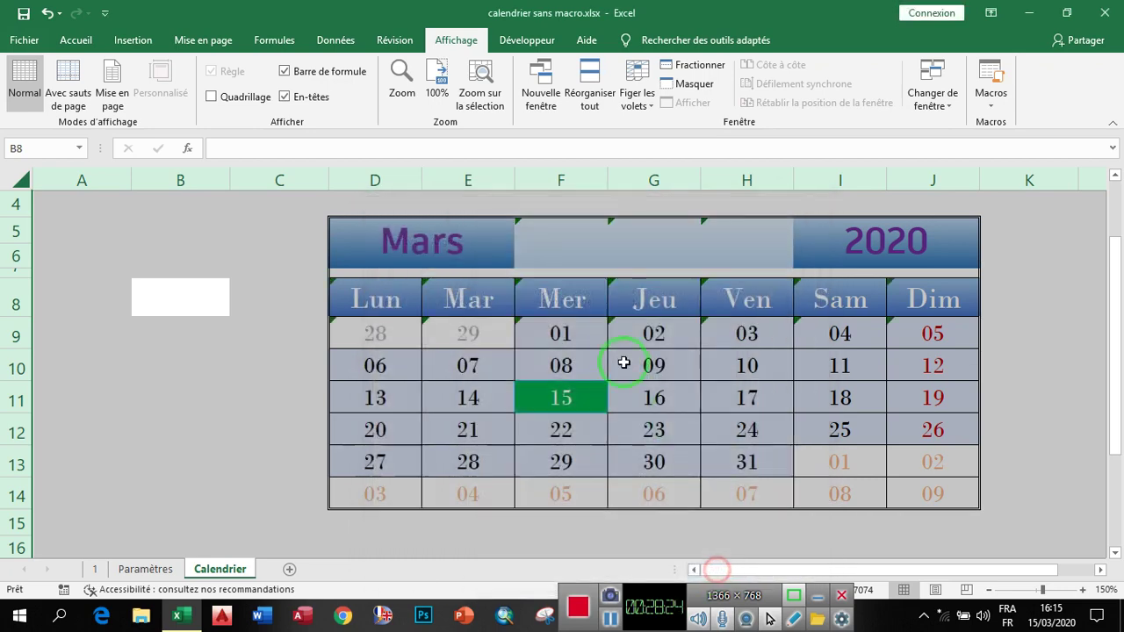
Check the formulas beside the month and in a day cell, then select F5:H6 plus the day grid
left_click(611, 238)
left_click(547, 241)
left_click(693, 243)
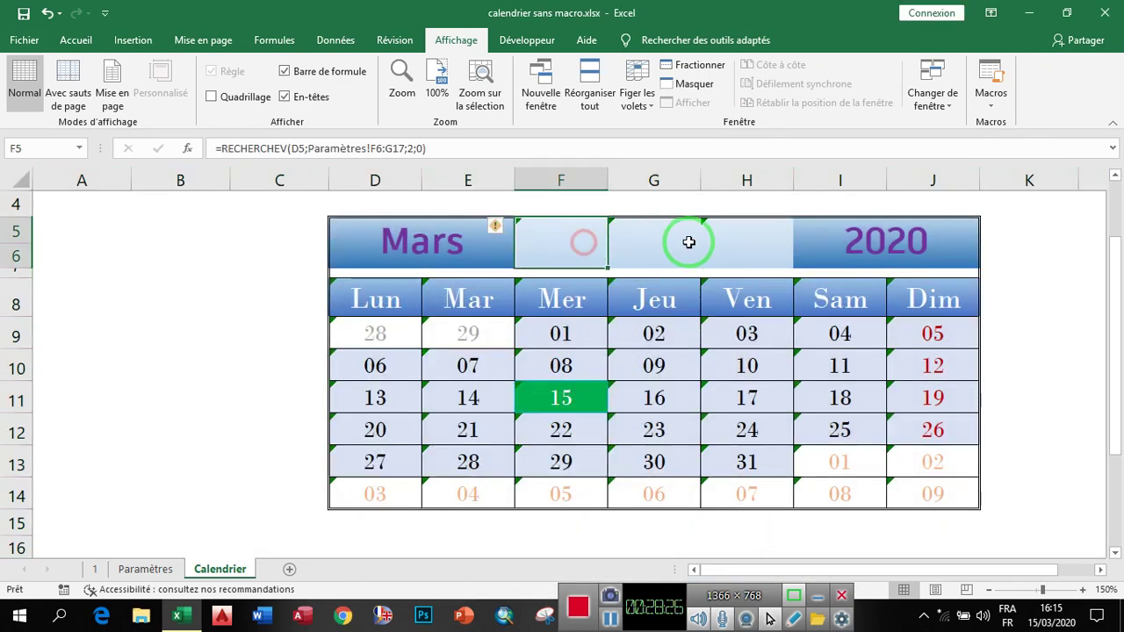
left_click(716, 245)
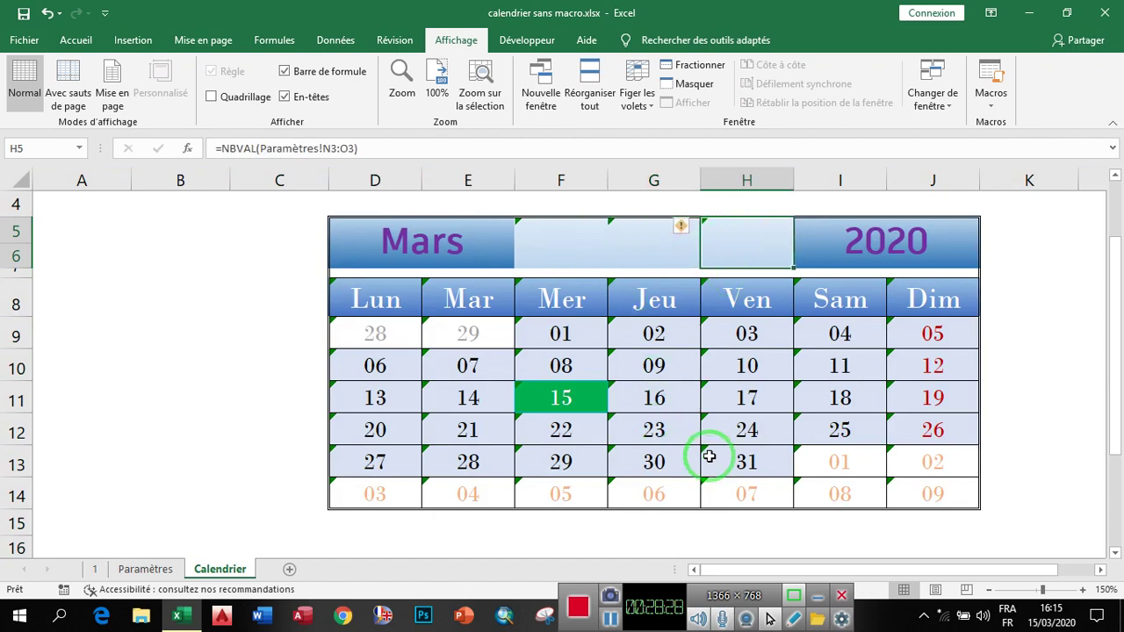
left_click_drag(557, 248, 728, 246)
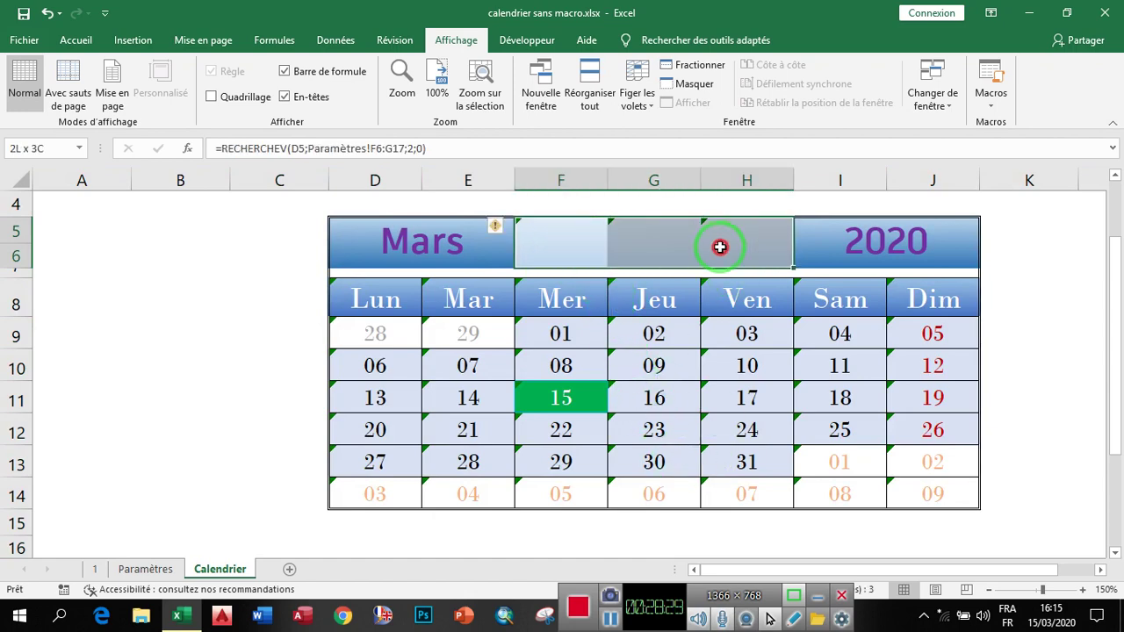
left_click(659, 396)
left_click_drag(552, 225, 733, 240)
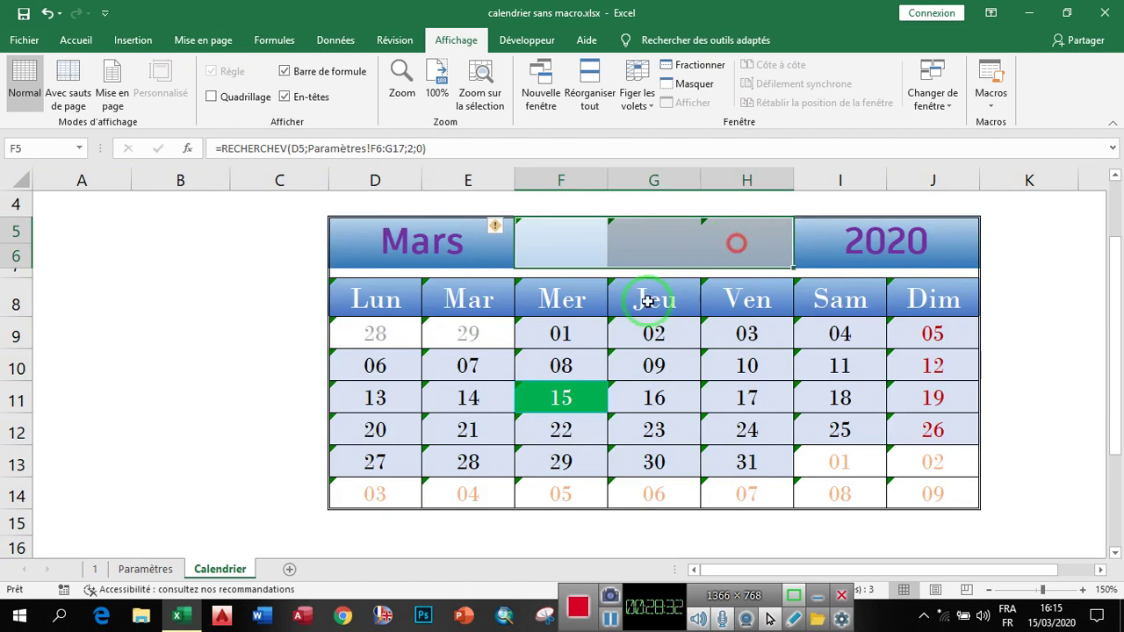
left_click_drag(383, 308, 905, 481)
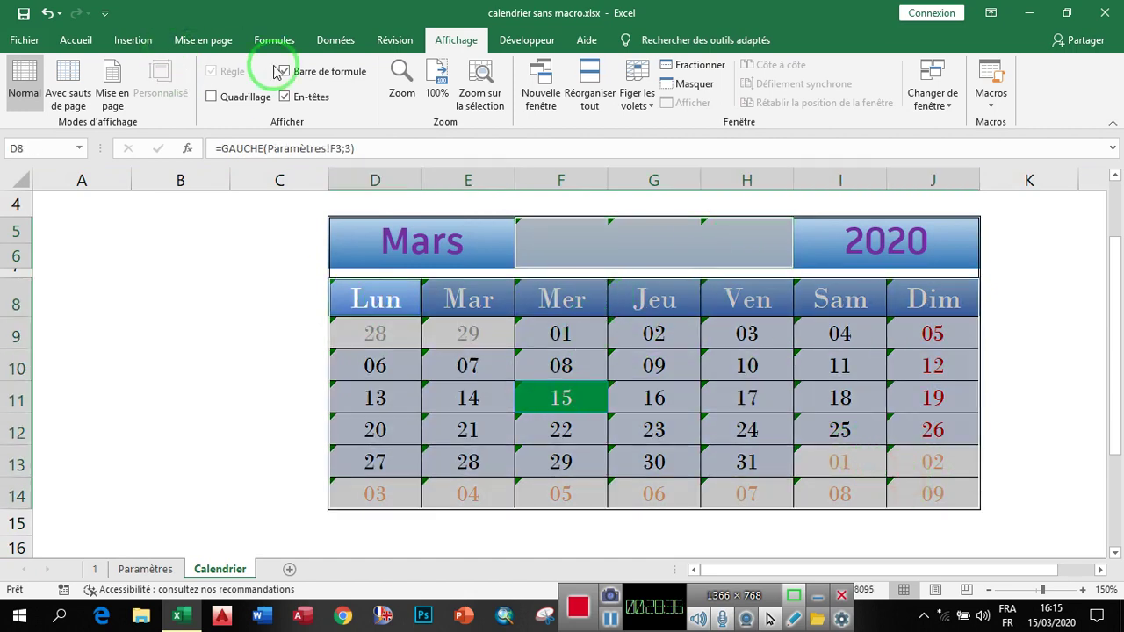
Set the selected F5:H6 and D8:J14 formula cells to Locked and Hidden
right_click(462, 345)
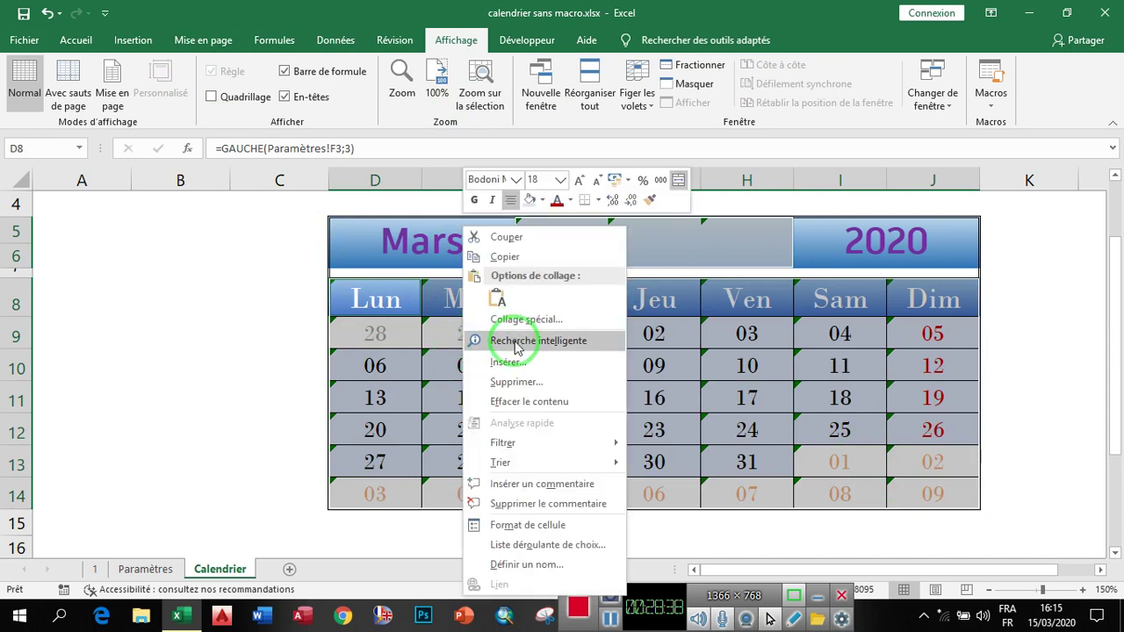
left_click(535, 527)
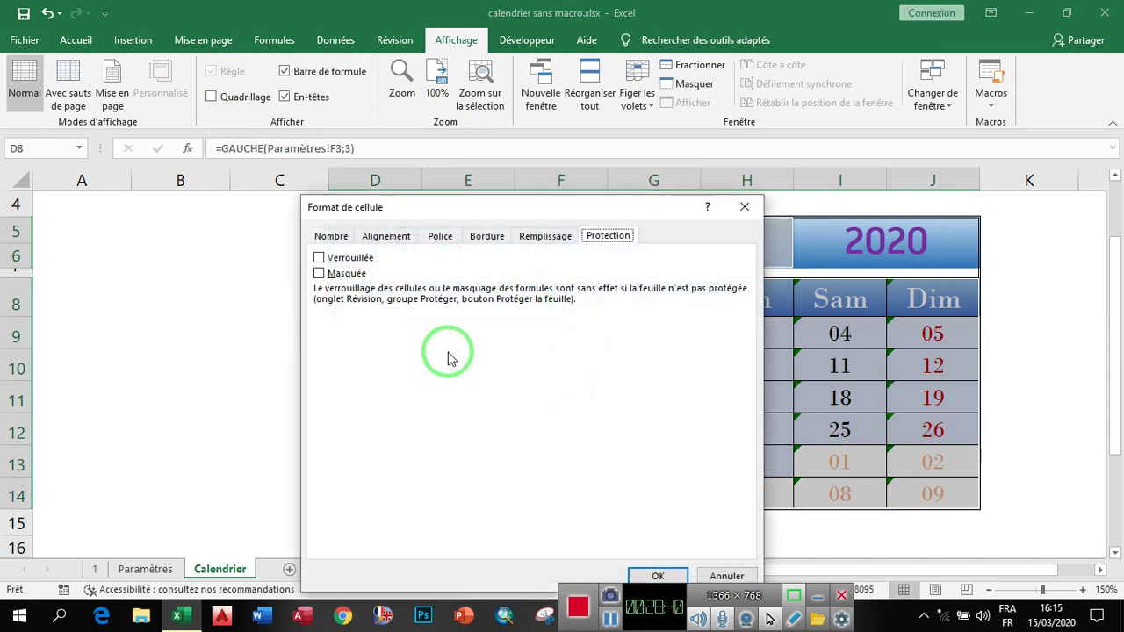
left_click(319, 273)
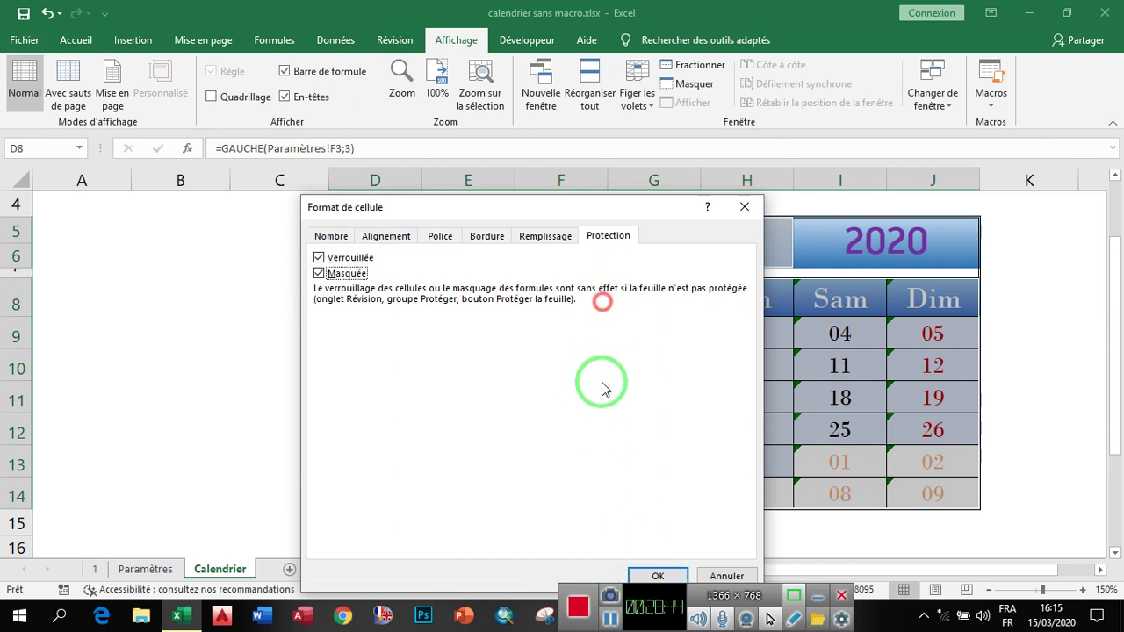
left_click(650, 579)
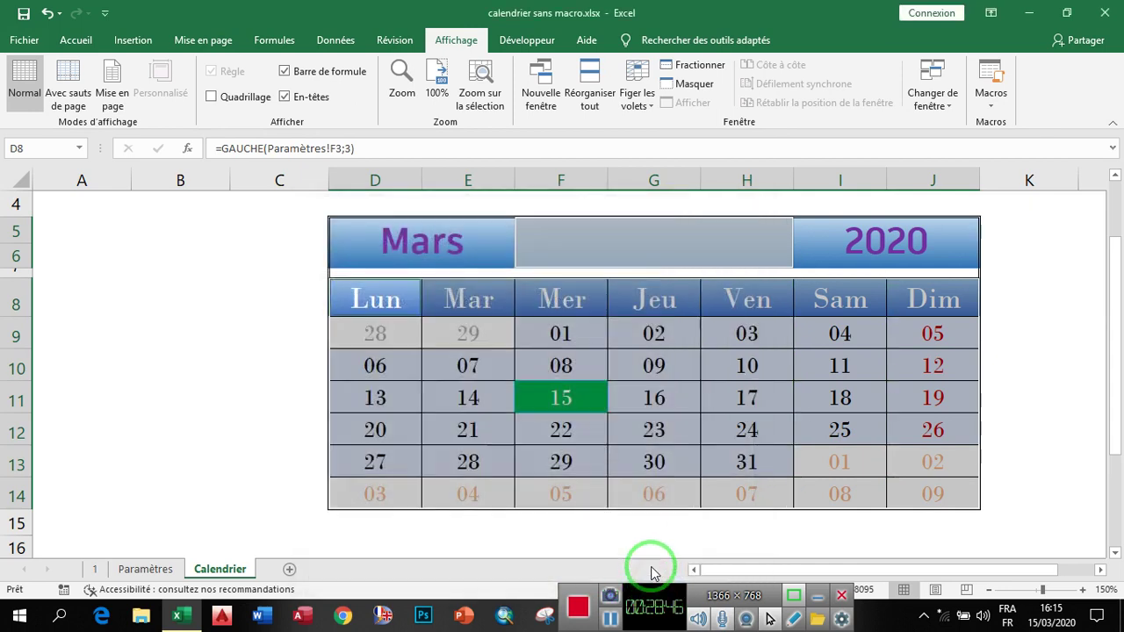
left_click(720, 459)
Re-check the formula cells, then reselect F5:H6 together with the calendar day grid
left_click(579, 240)
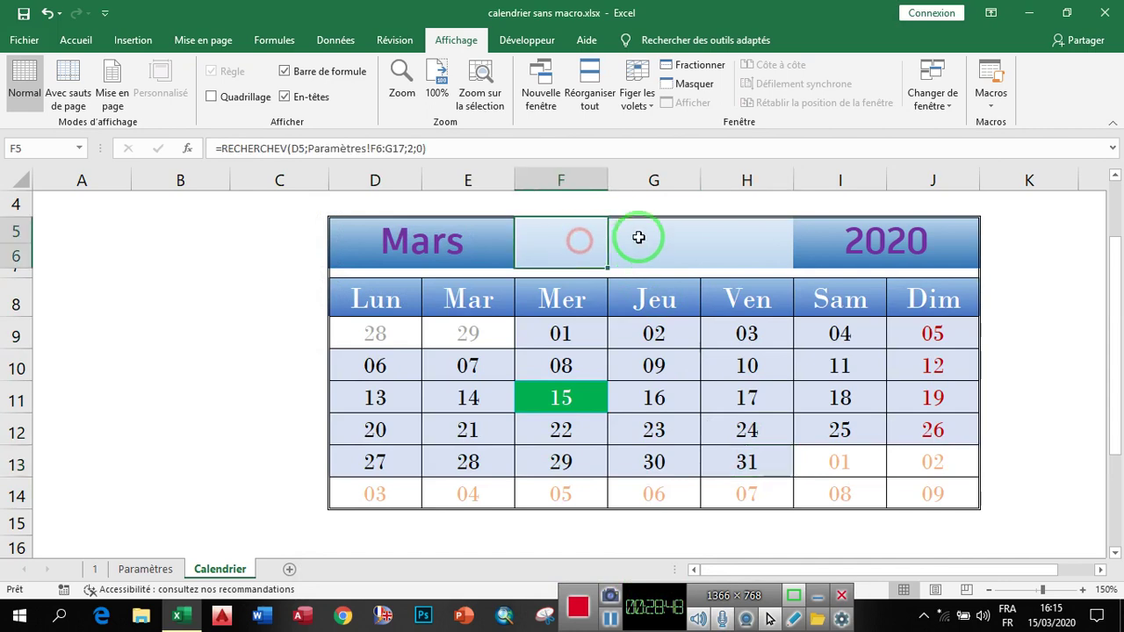
left_click(639, 237)
left_click(753, 239)
left_click(683, 403)
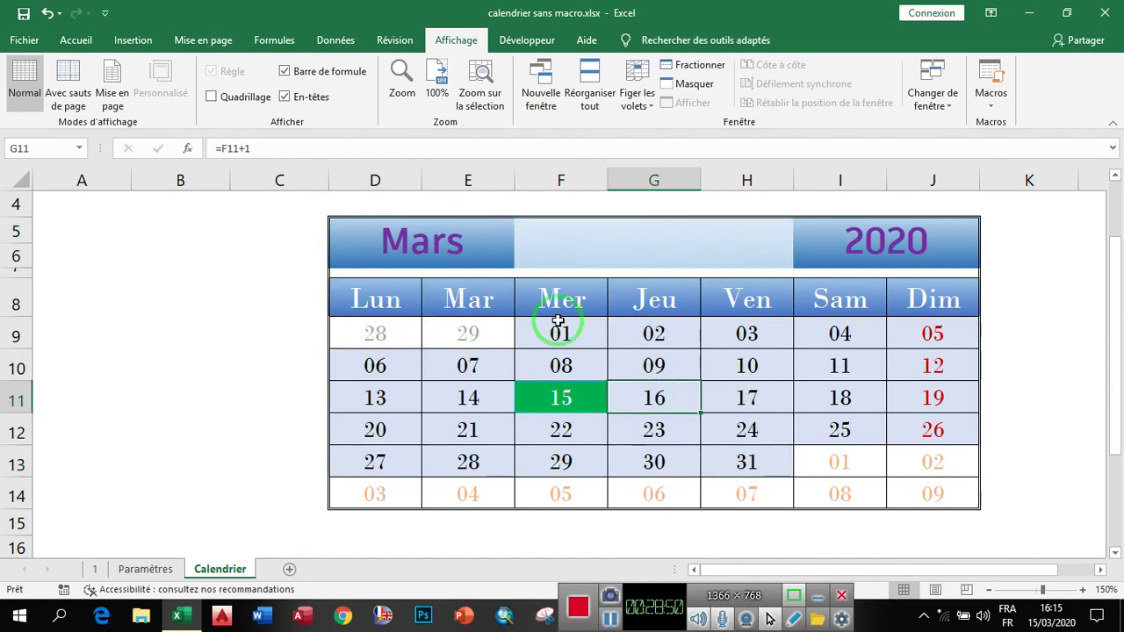
left_click_drag(547, 249, 724, 256)
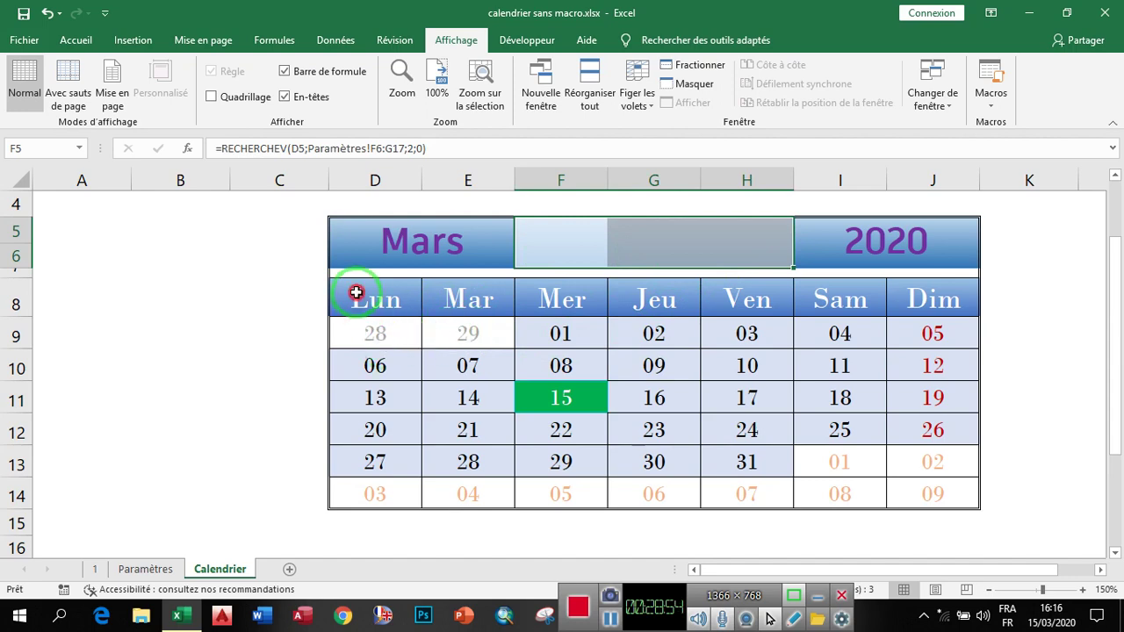
left_click_drag(355, 292, 909, 490)
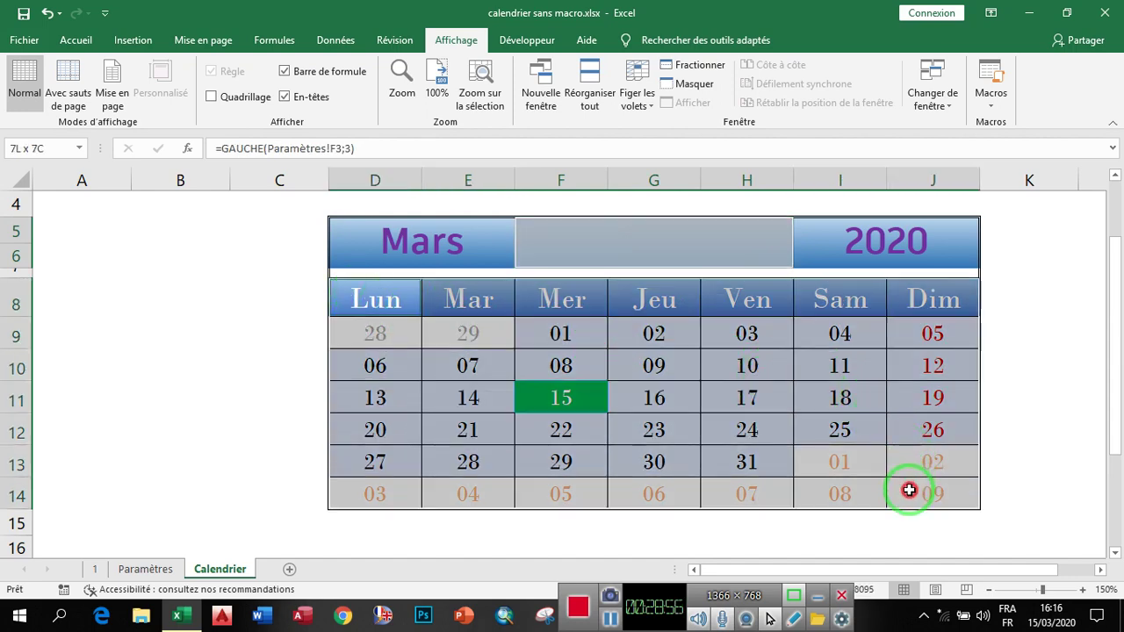
Protect the Calendrier sheet from the Review tab, entering and confirming a password
left_click(386, 41)
left_click(666, 86)
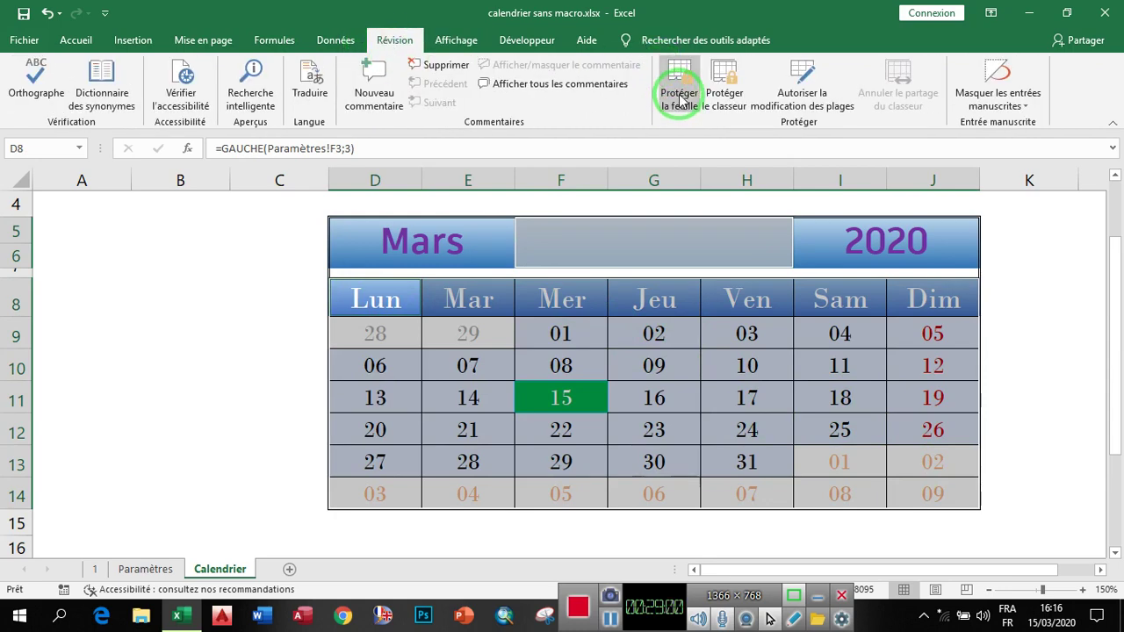
left_click(682, 99)
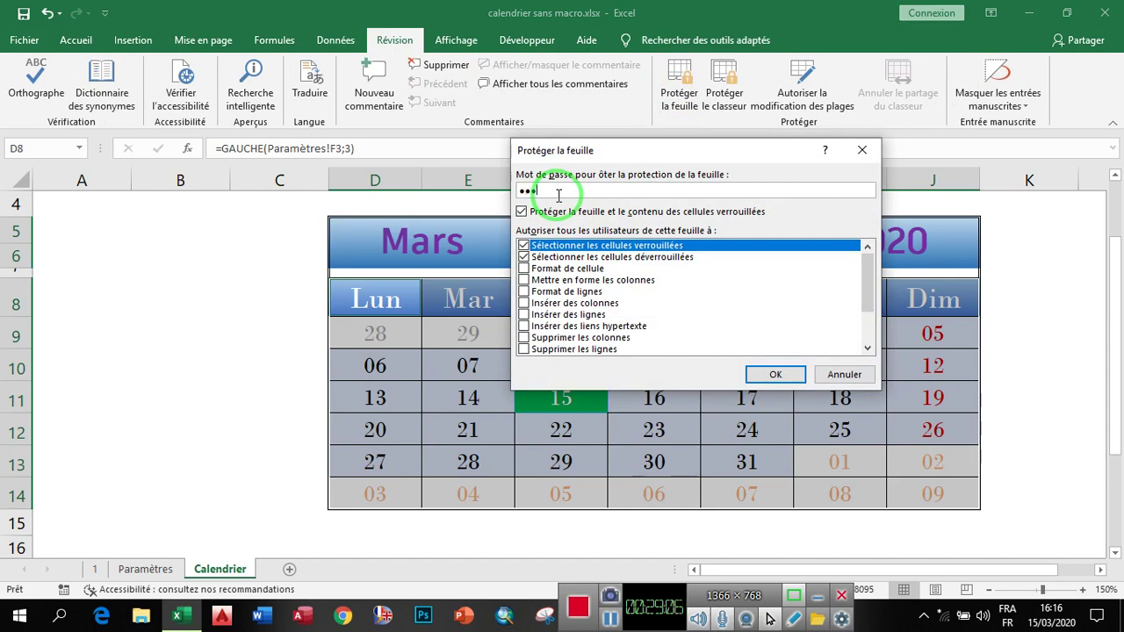
left_click(780, 375)
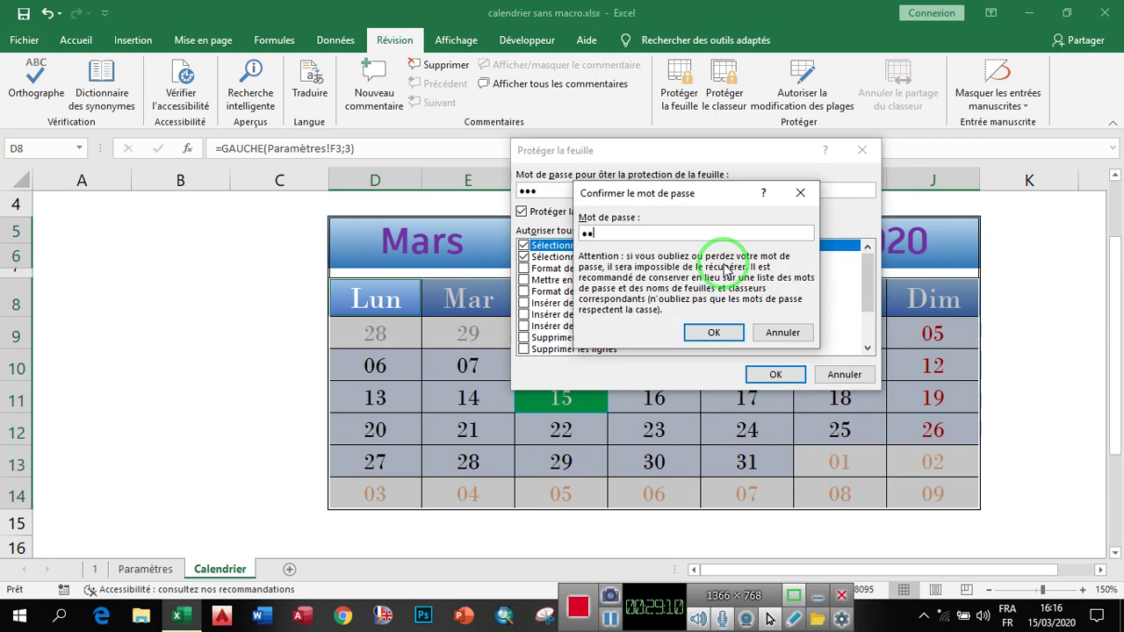
left_click(714, 332)
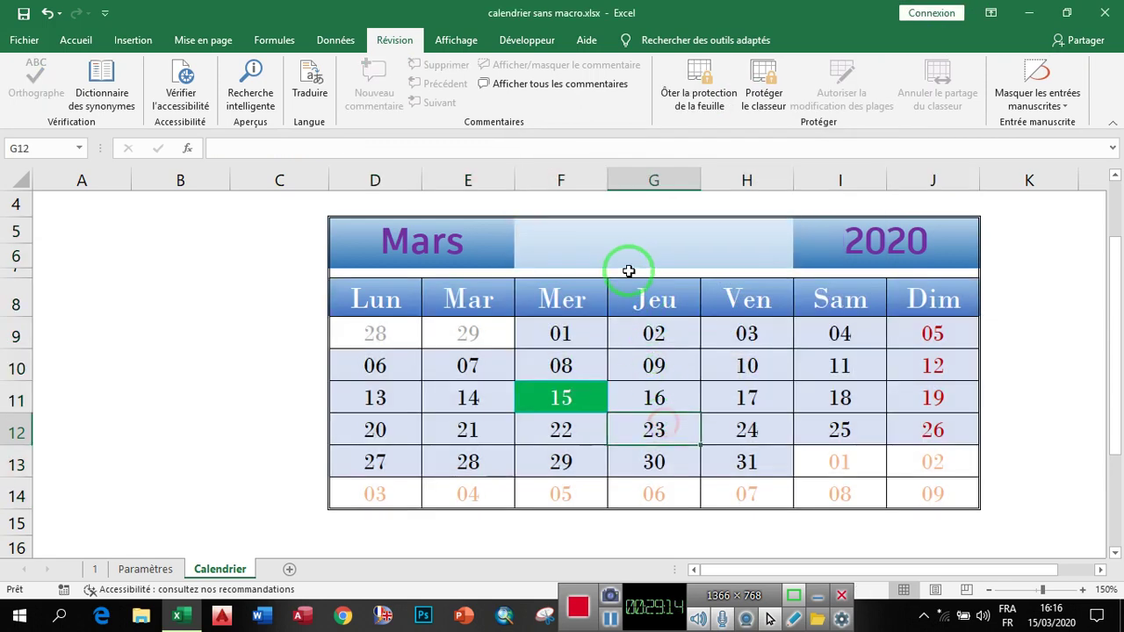
Test selecting calendar cells and the title cells beside Mars on the protected sheet
left_click(627, 250)
left_click(773, 255)
left_click(640, 421)
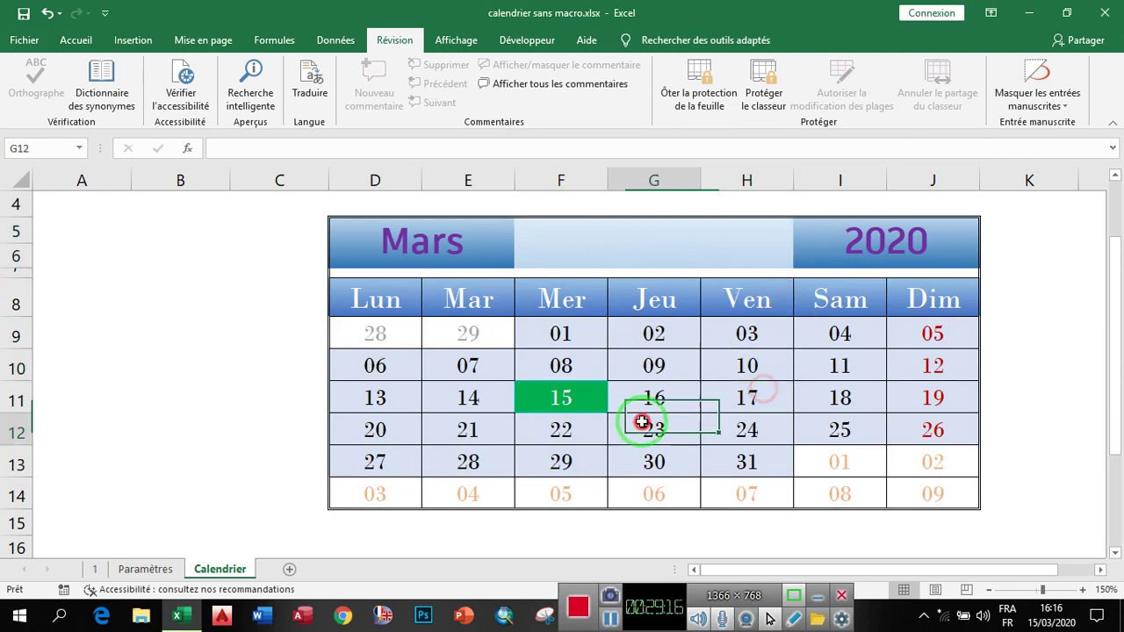
left_click(608, 252)
left_click(538, 242)
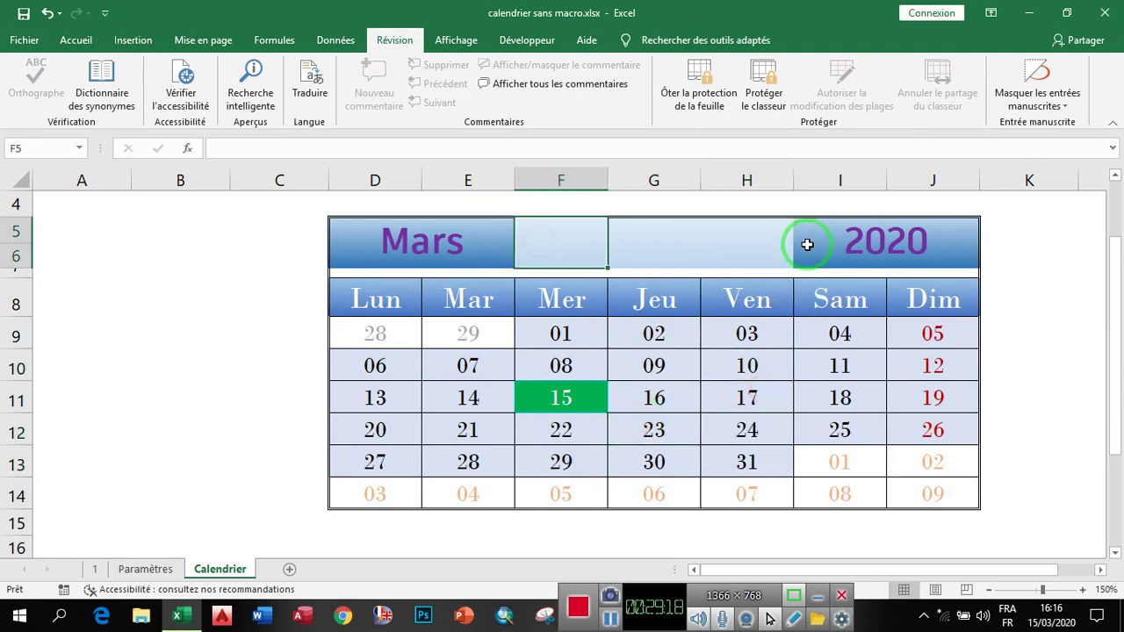
left_click(743, 233)
left_click(673, 245)
left_click(575, 232)
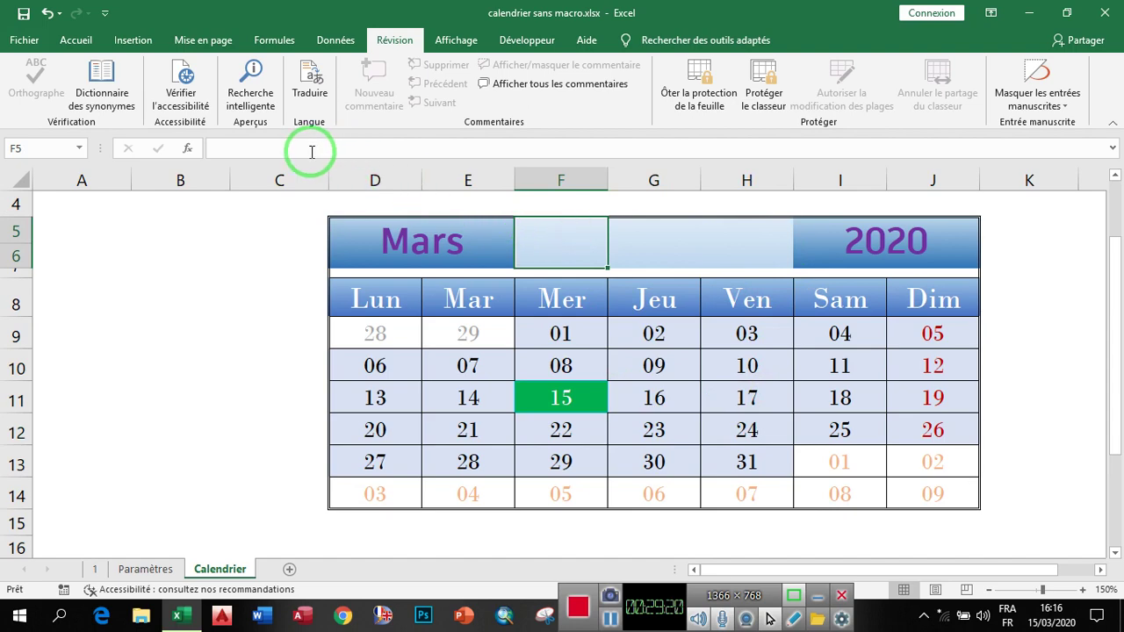
Look over the Paramètres and 1 sheets, then hide the Paramètres sheet
left_click(147, 568)
left_click(218, 569)
left_click(150, 568)
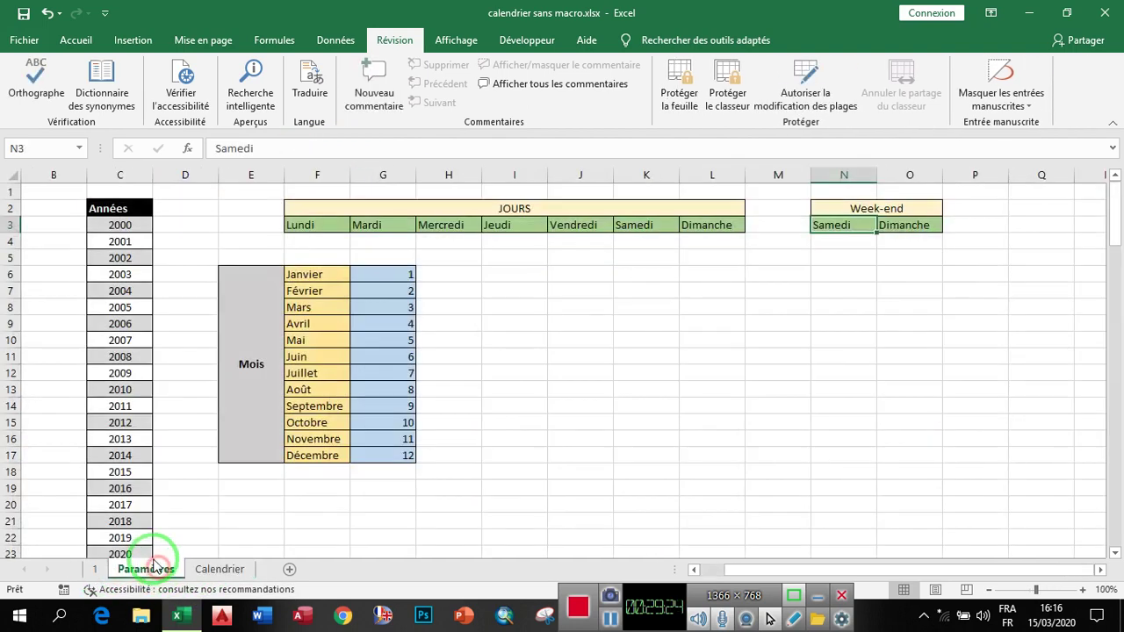
left_click(94, 577)
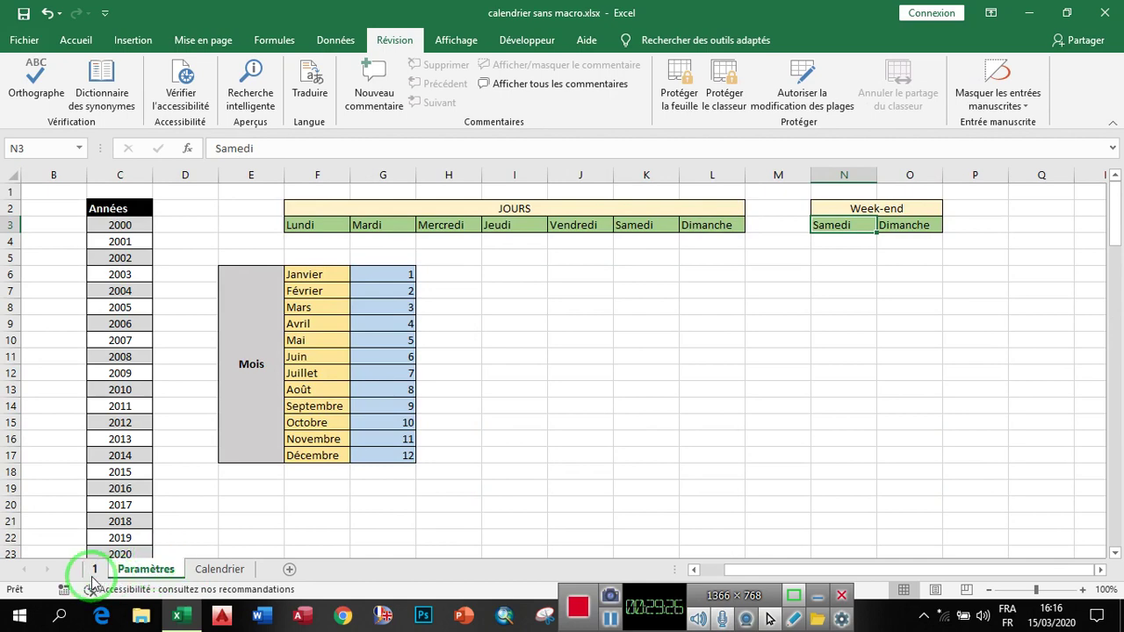
left_click(98, 576)
left_click(138, 576)
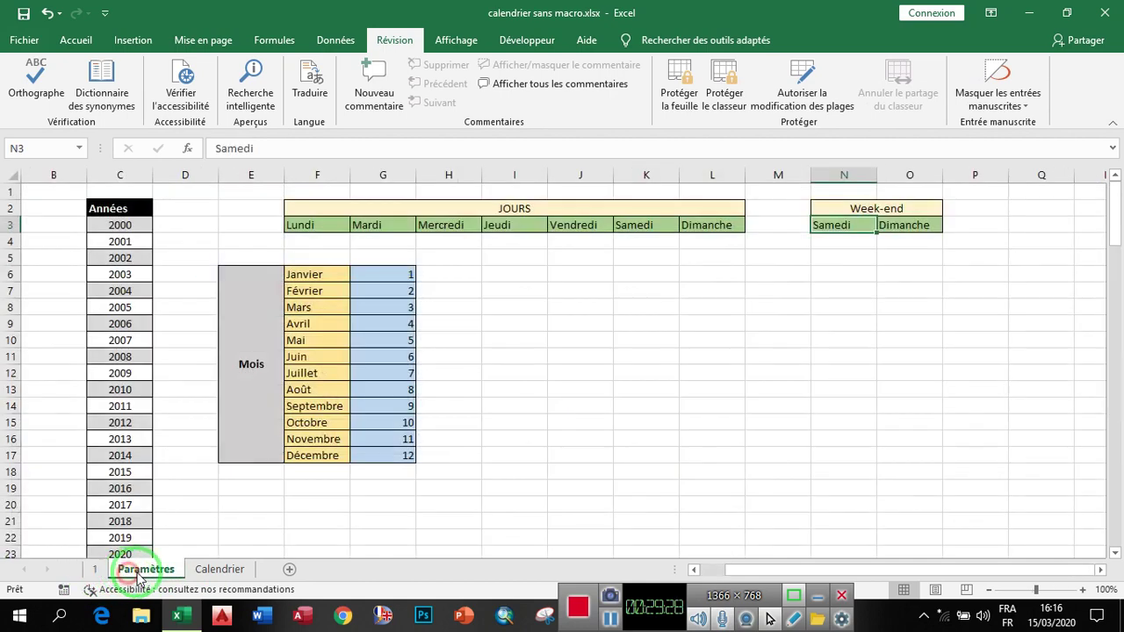
right_click(137, 575)
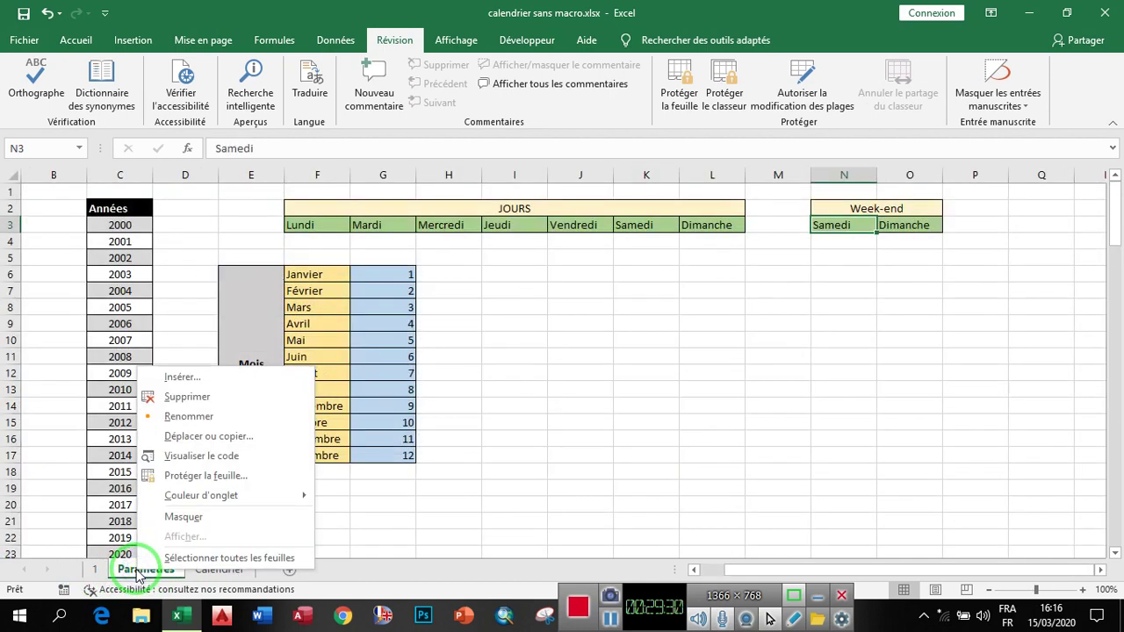
left_click(178, 521)
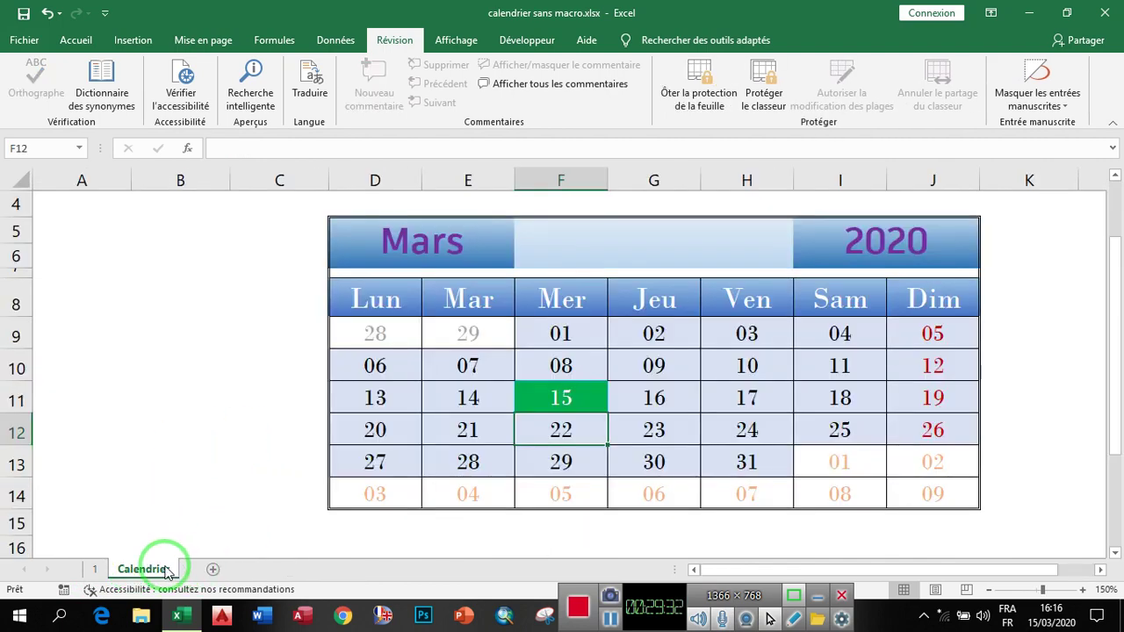
Hide sheet 1, leaving the Calendrier sheet with its title cell selected
left_click(97, 569)
right_click(96, 569)
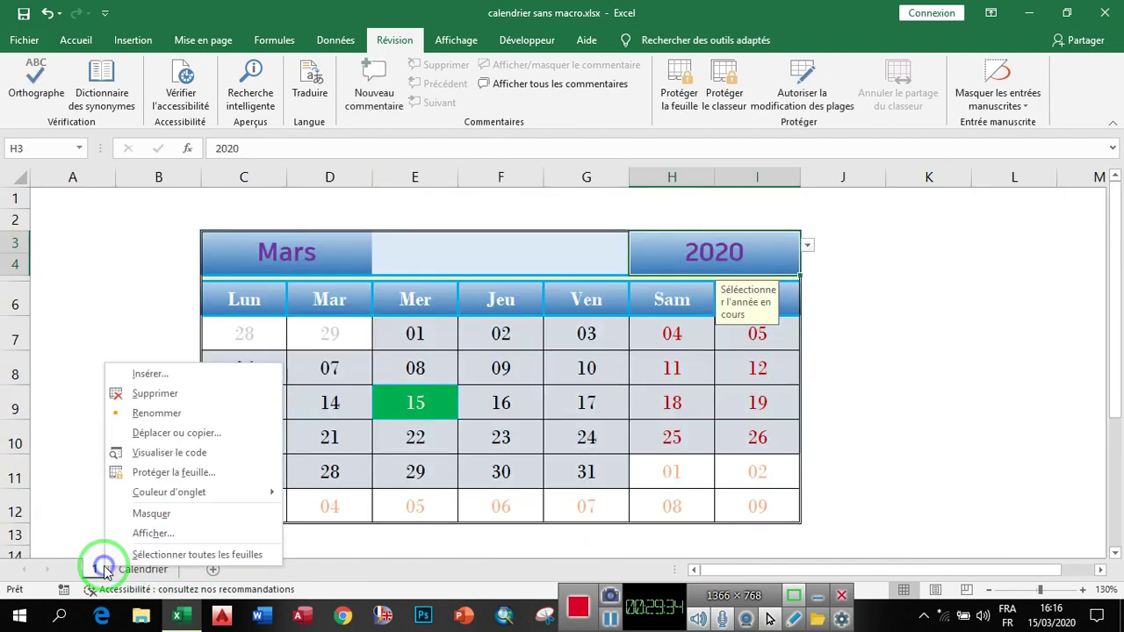
left_click(163, 520)
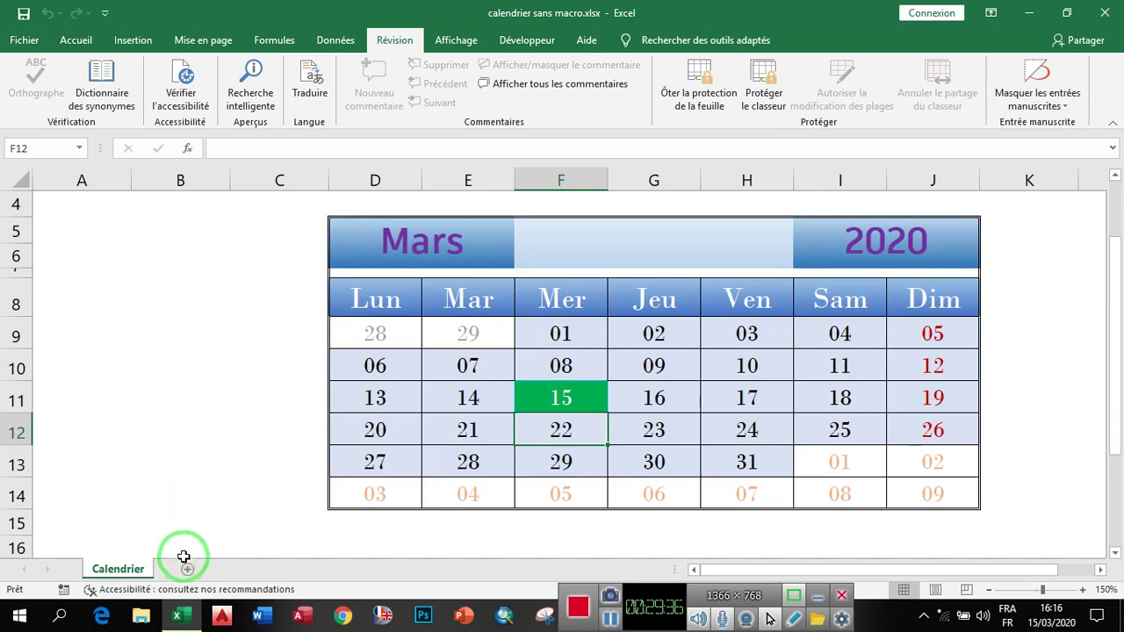
left_click(609, 257)
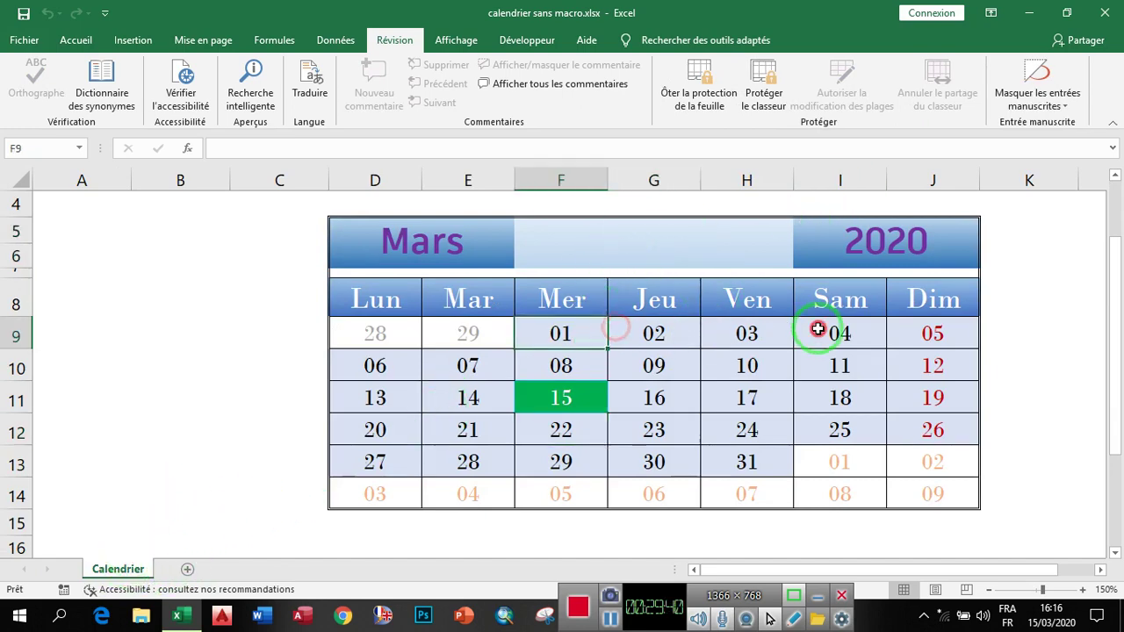
Test selecting date cells and weekday header cells on the protected calendar
left_click(860, 400)
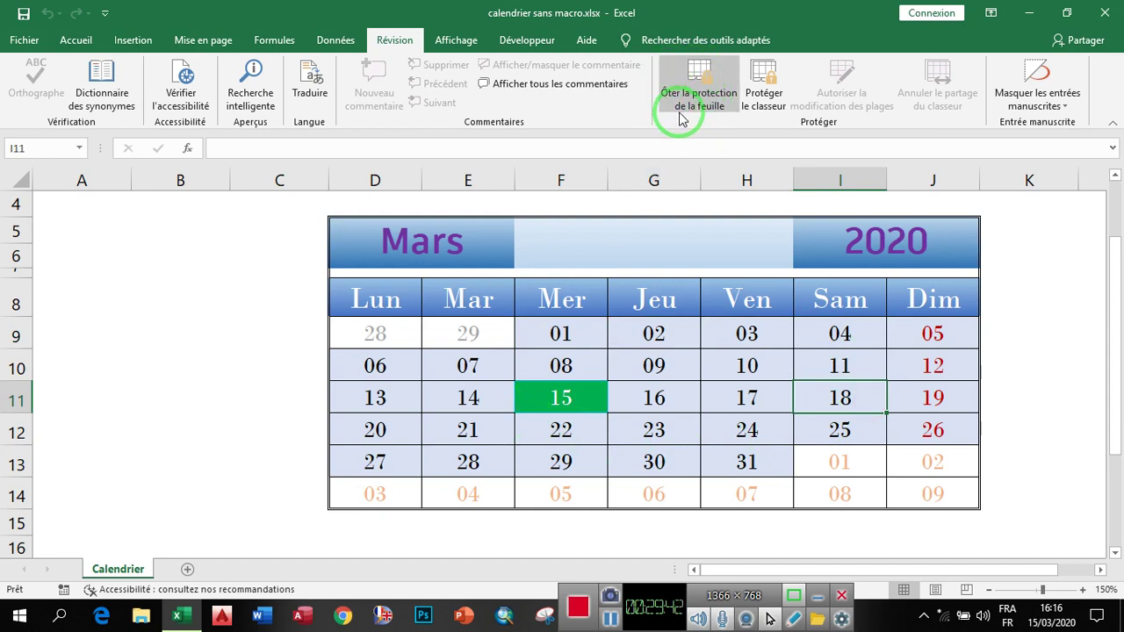
left_click(711, 340)
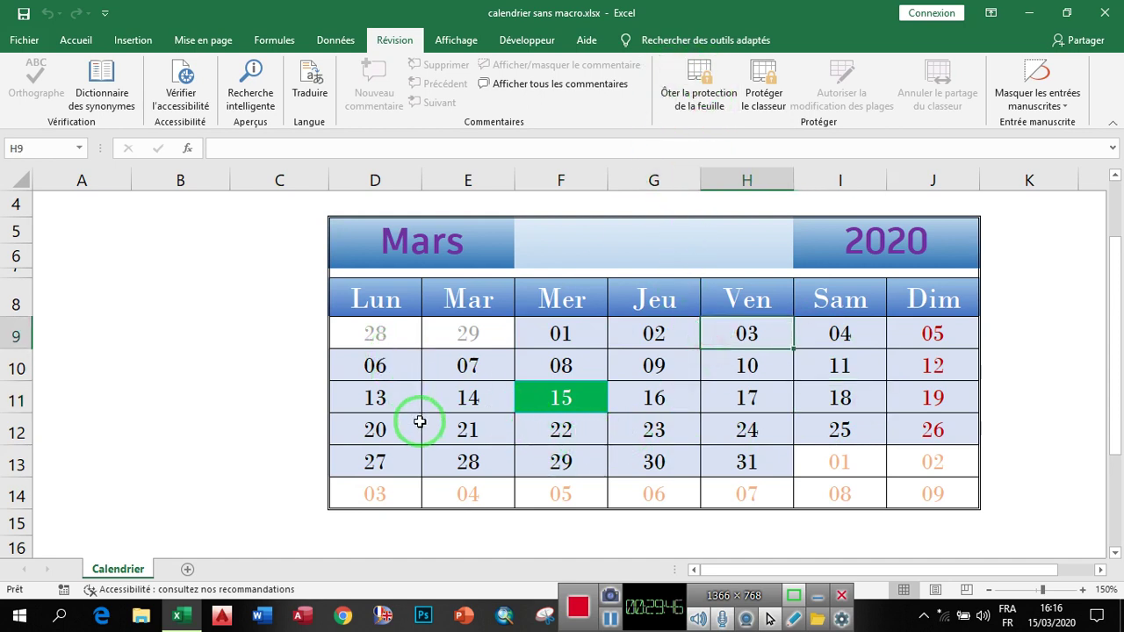
left_click(374, 306)
left_click(483, 303)
left_click(597, 290)
left_click(673, 300)
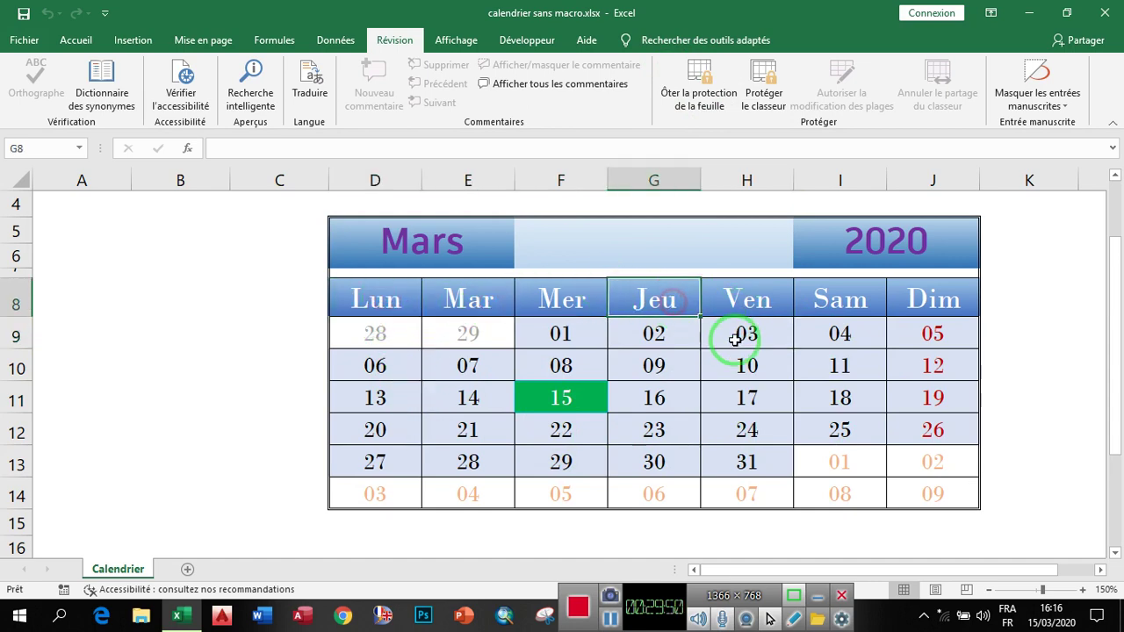
left_click(743, 368)
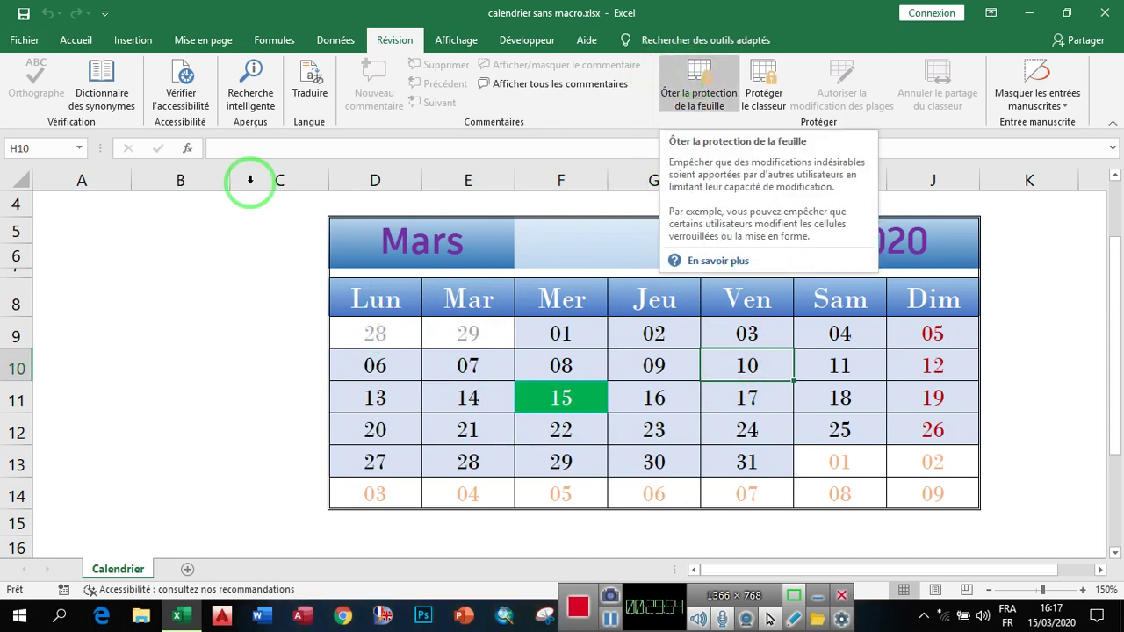
Unprotect the Calendrier sheet from the Review tab by entering the sheet password
left_click(76, 40)
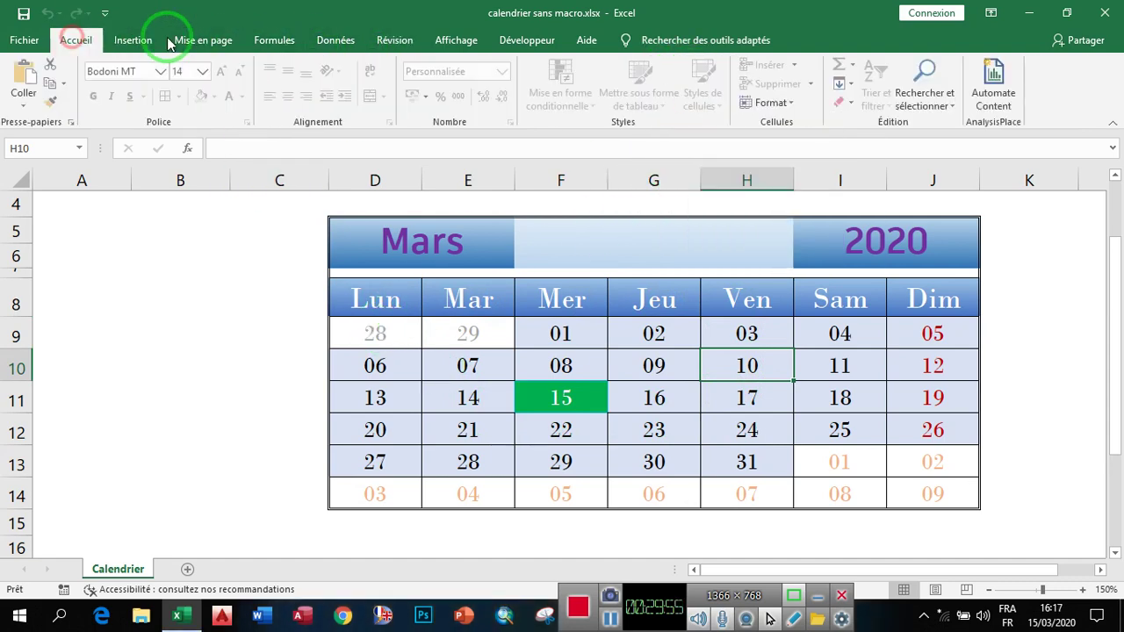
left_click(375, 42)
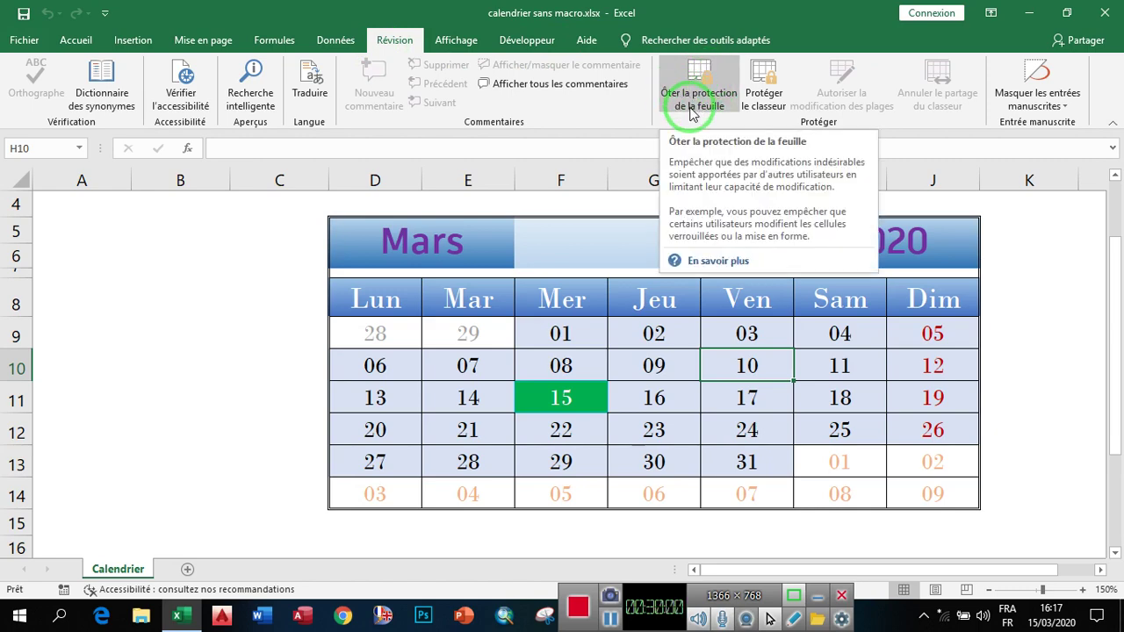
left_click(702, 103)
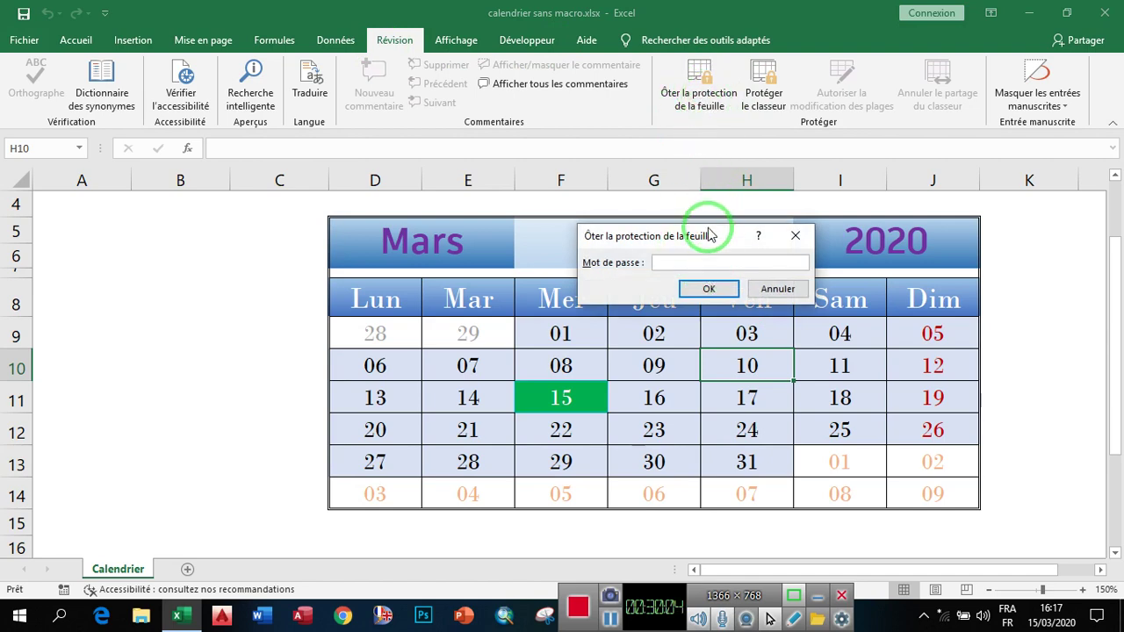
left_click(703, 282)
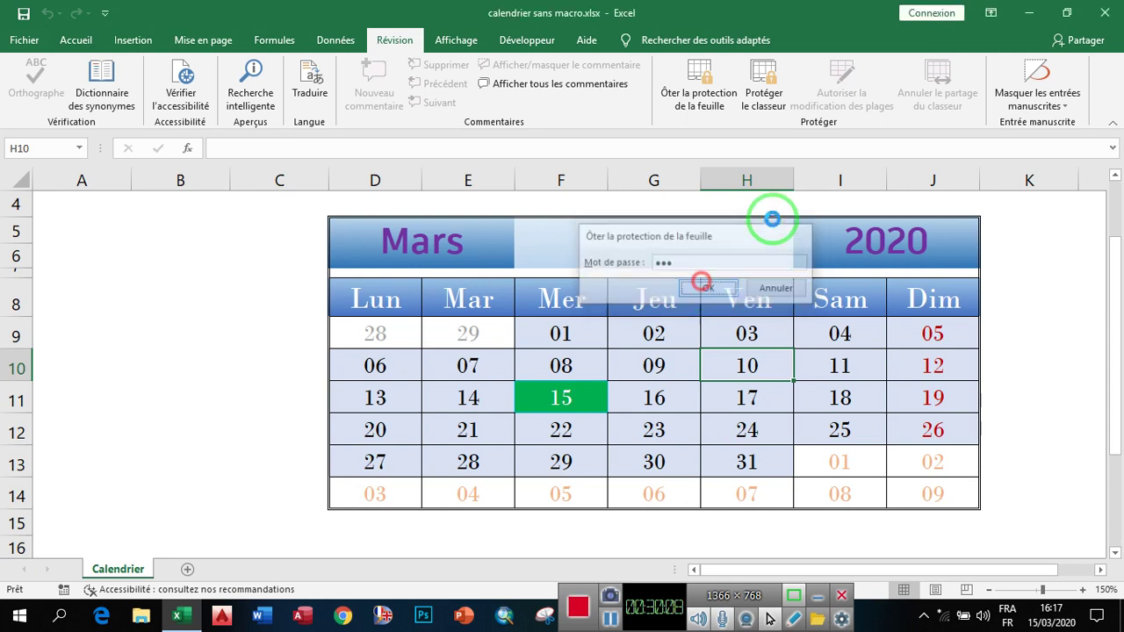
Inspect the DATE title and H12 day formulas, then select F5:H6 and the weekday-date grid
left_click(690, 426)
left_click(620, 243)
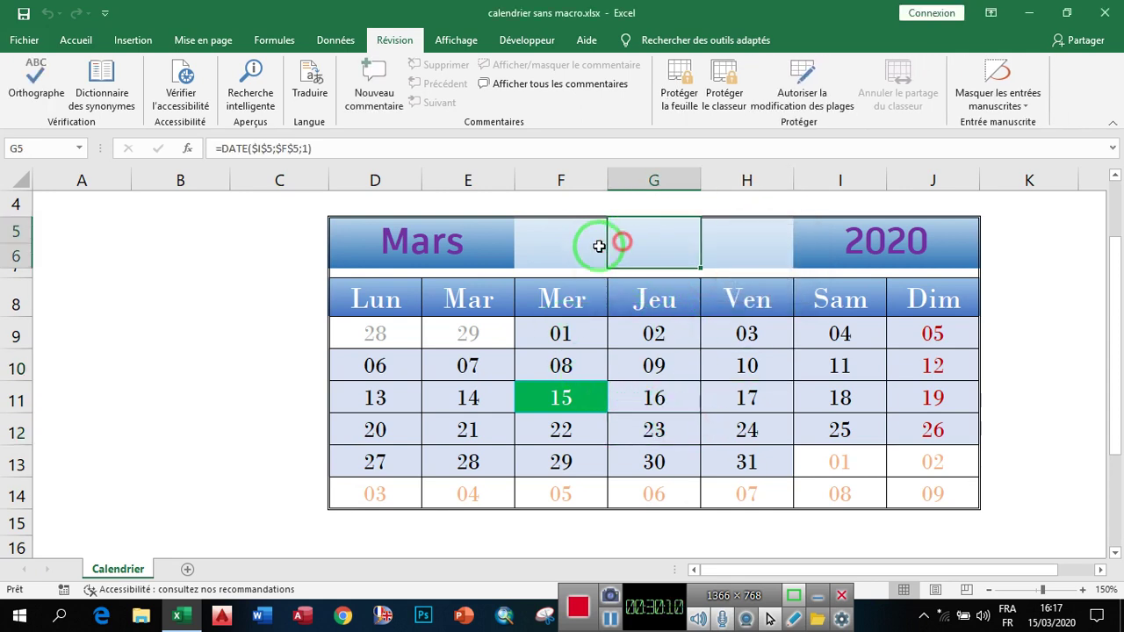
left_click(733, 423)
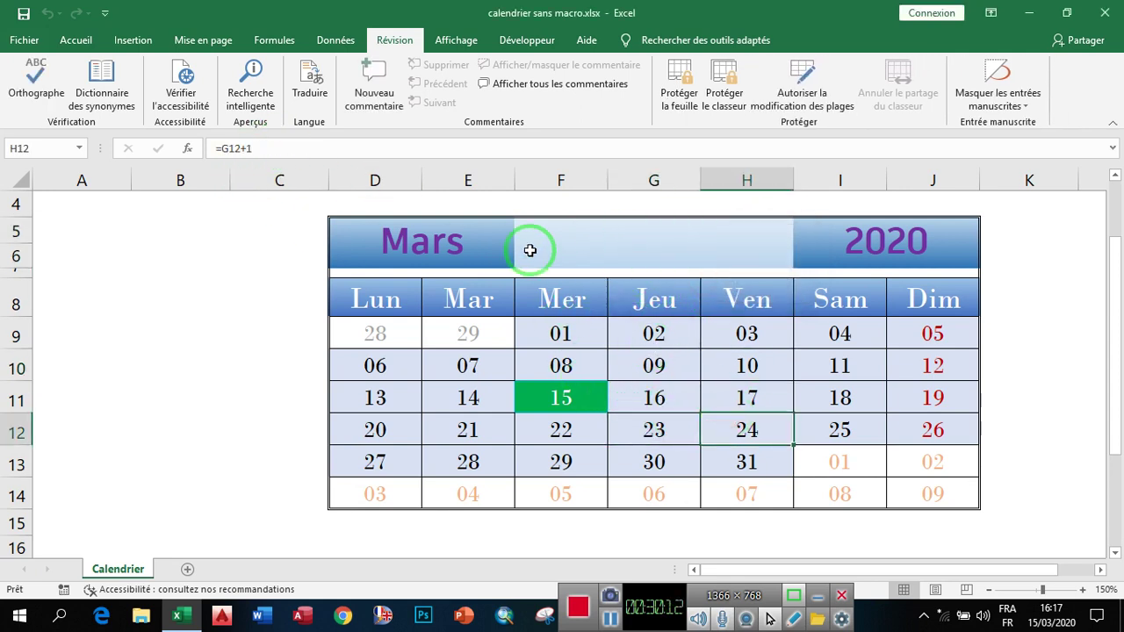
left_click_drag(530, 250, 712, 251)
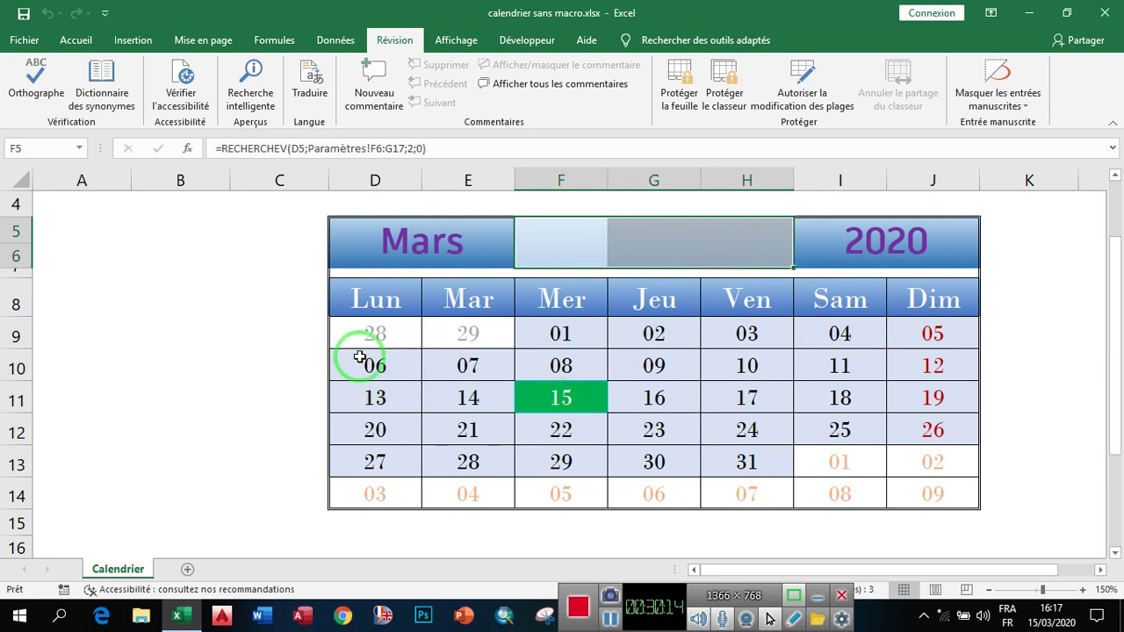
mouse_move(367, 299)
left_mouse_down()
mouse_move(834, 492)
mouse_move(930, 490)
left_mouse_up()
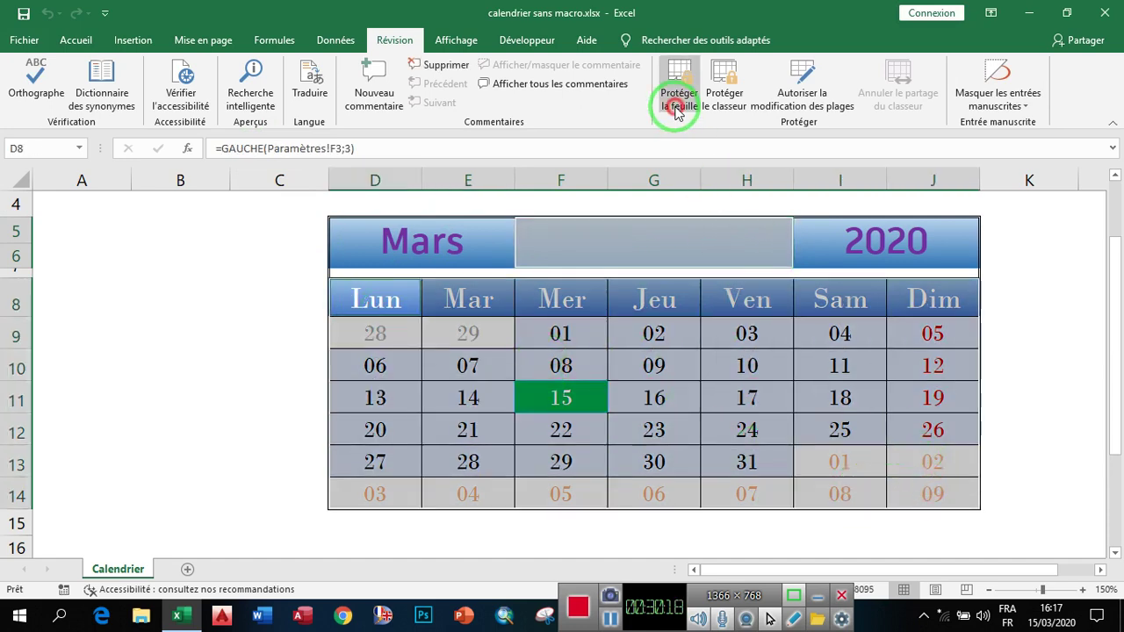
Re-protect the Calendrier sheet with the sheet password, confirmed twice, and check a date cell
left_click(676, 103)
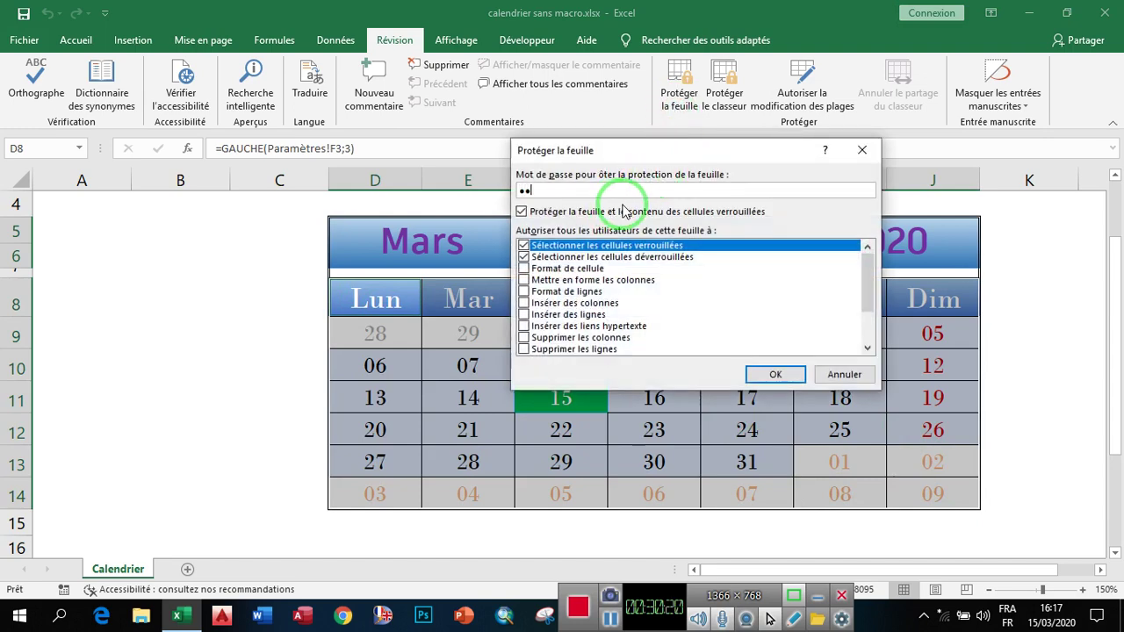
left_click(773, 372)
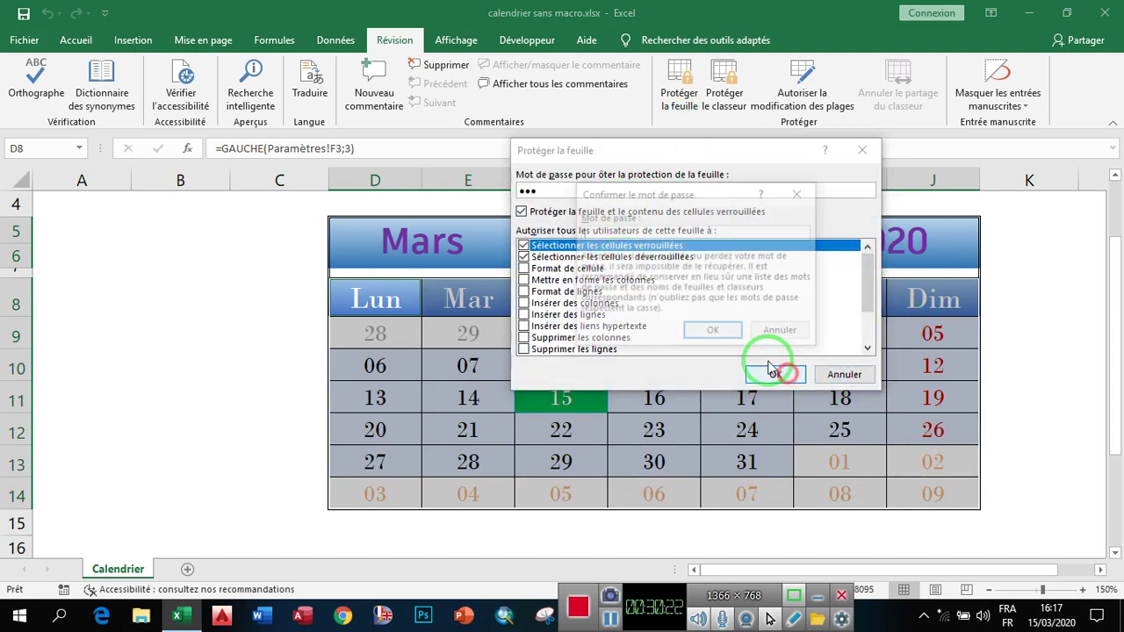
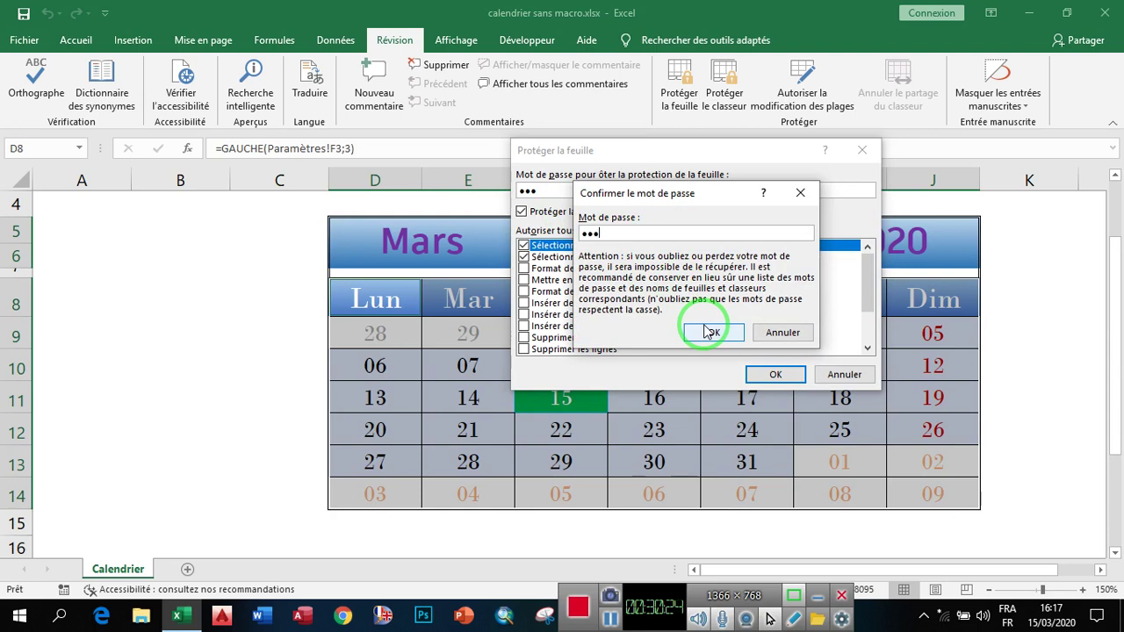
left_click(709, 332)
left_click(745, 429)
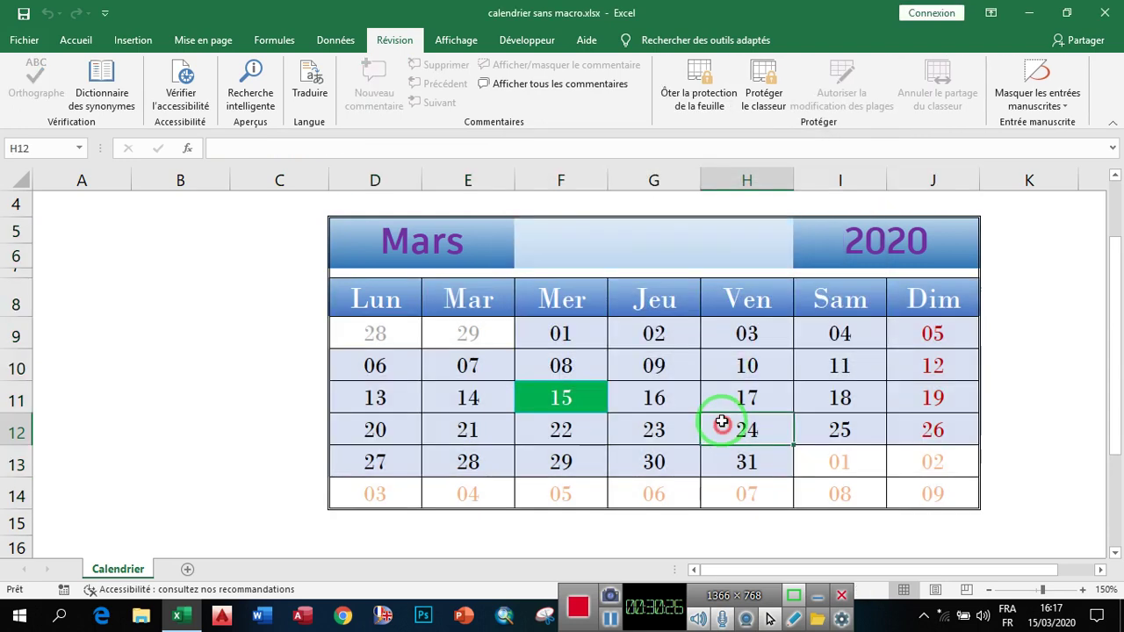